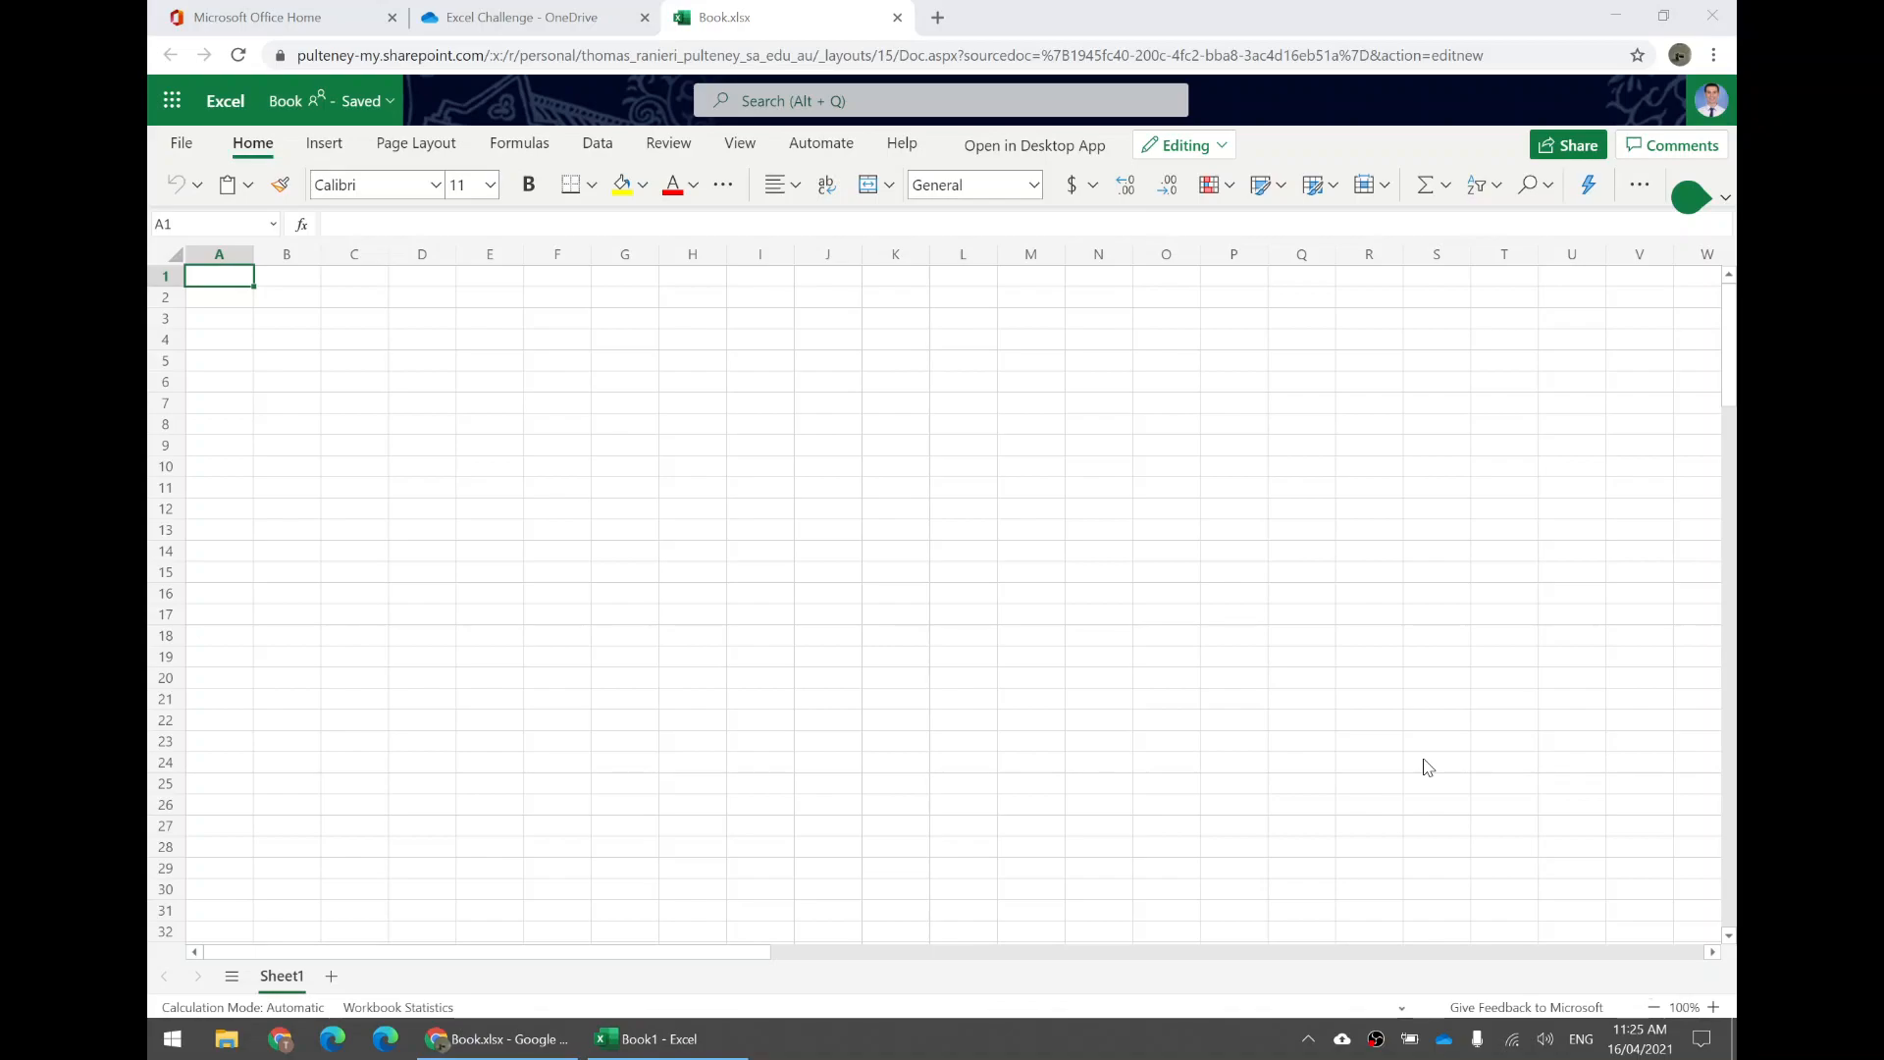
{"action": "left_click", "coordinate": [422, 257]}
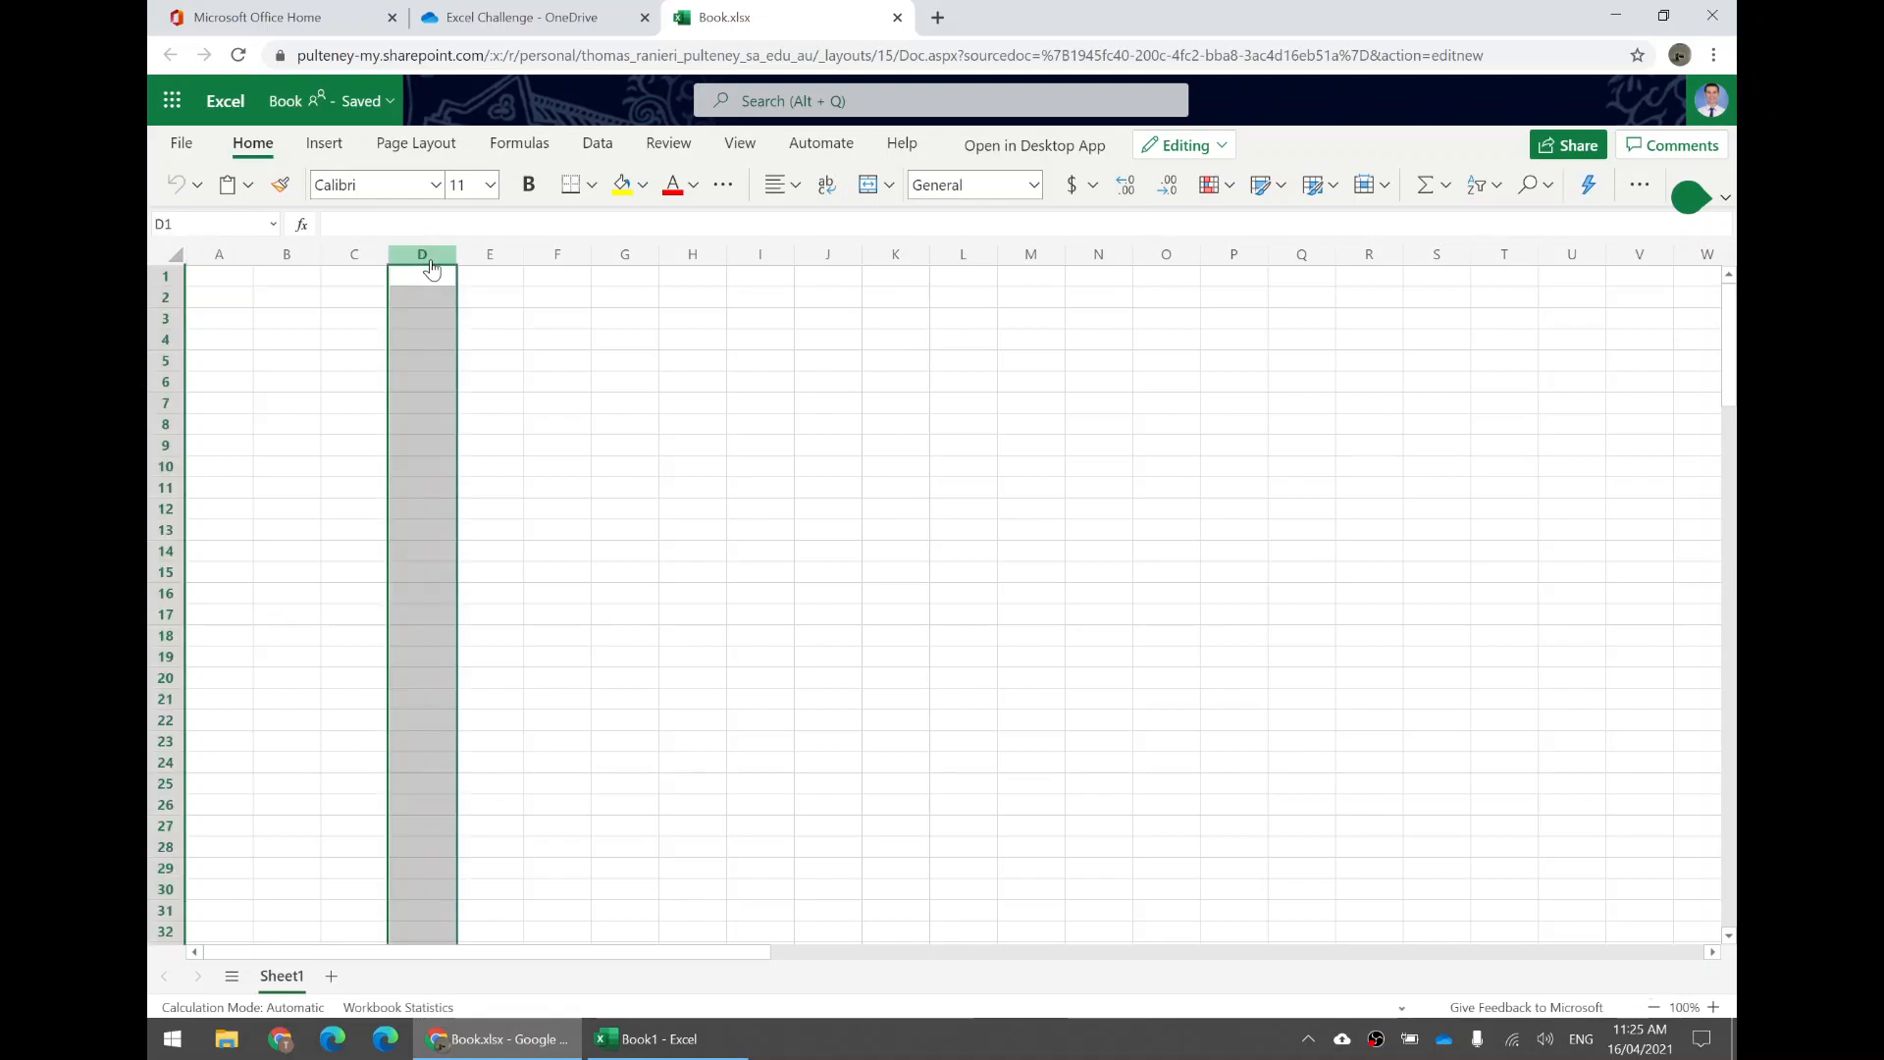
{"action": "left_click", "coordinate": [240, 282]}
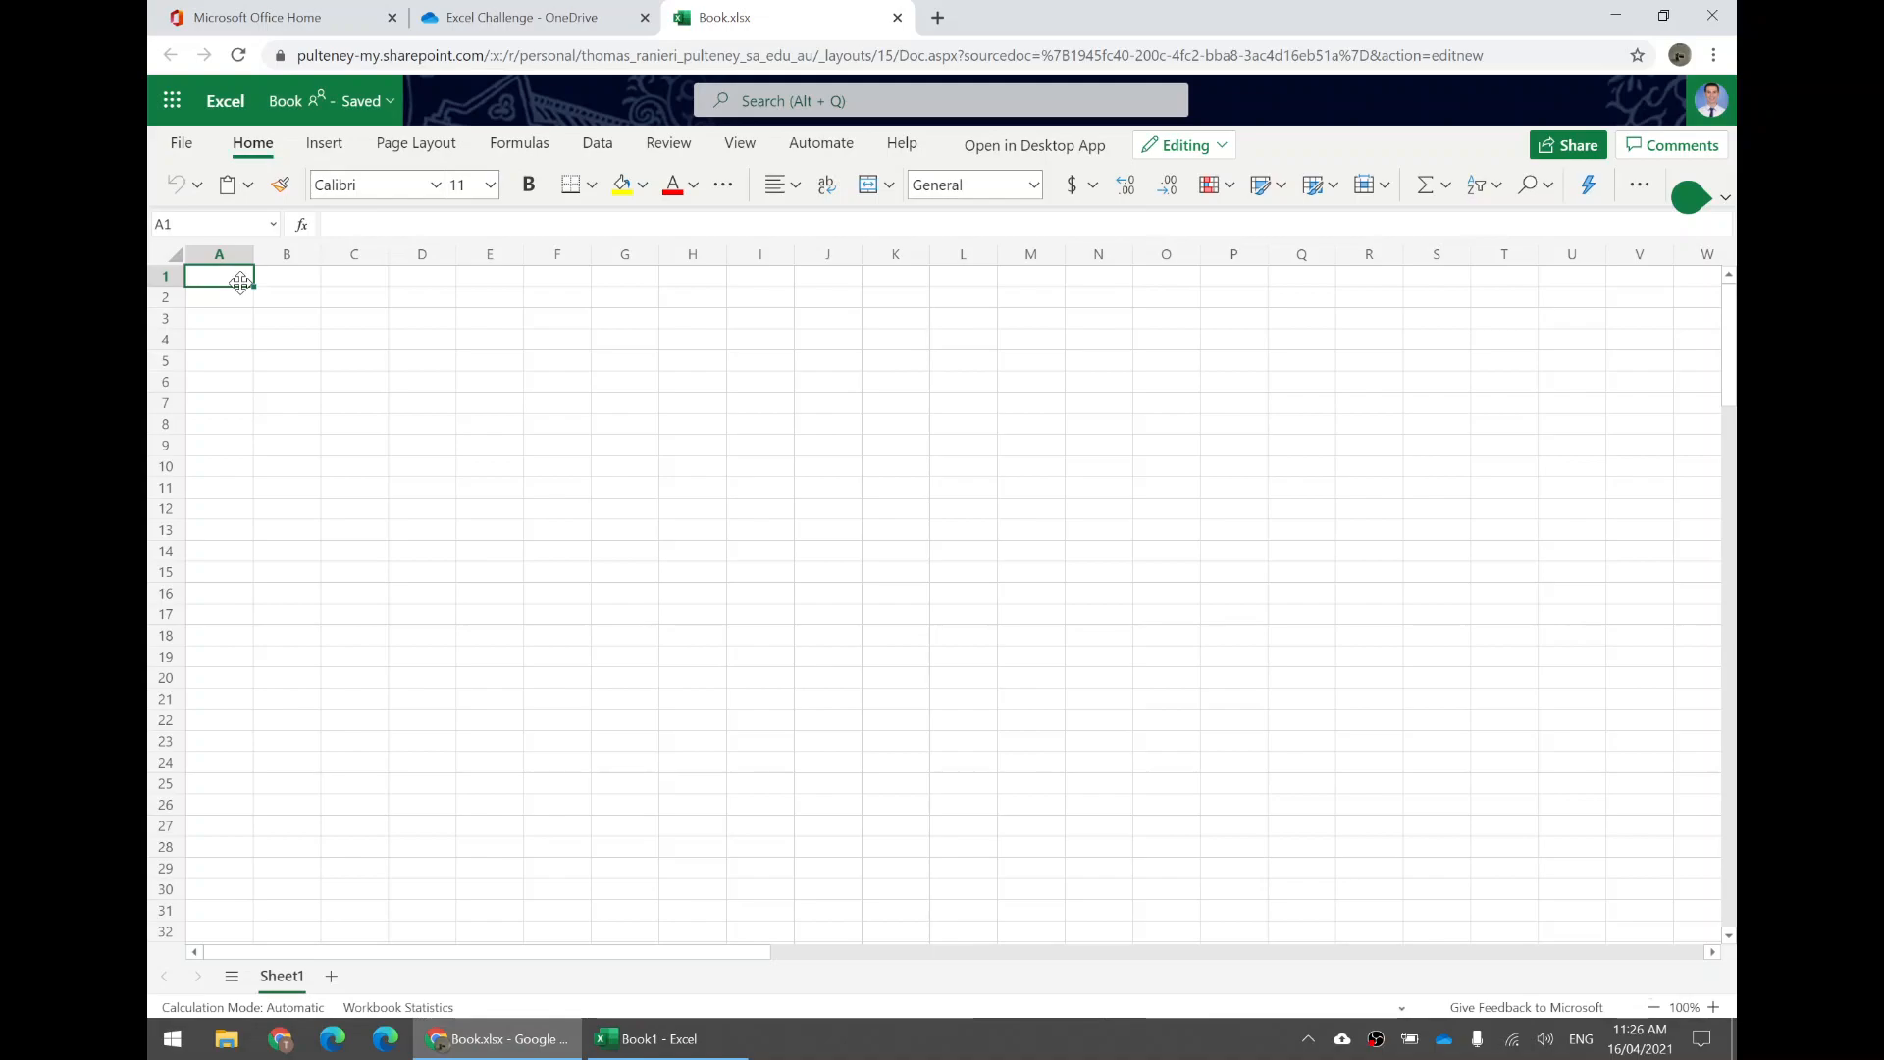
{"action": "type", "text": "Income source"}
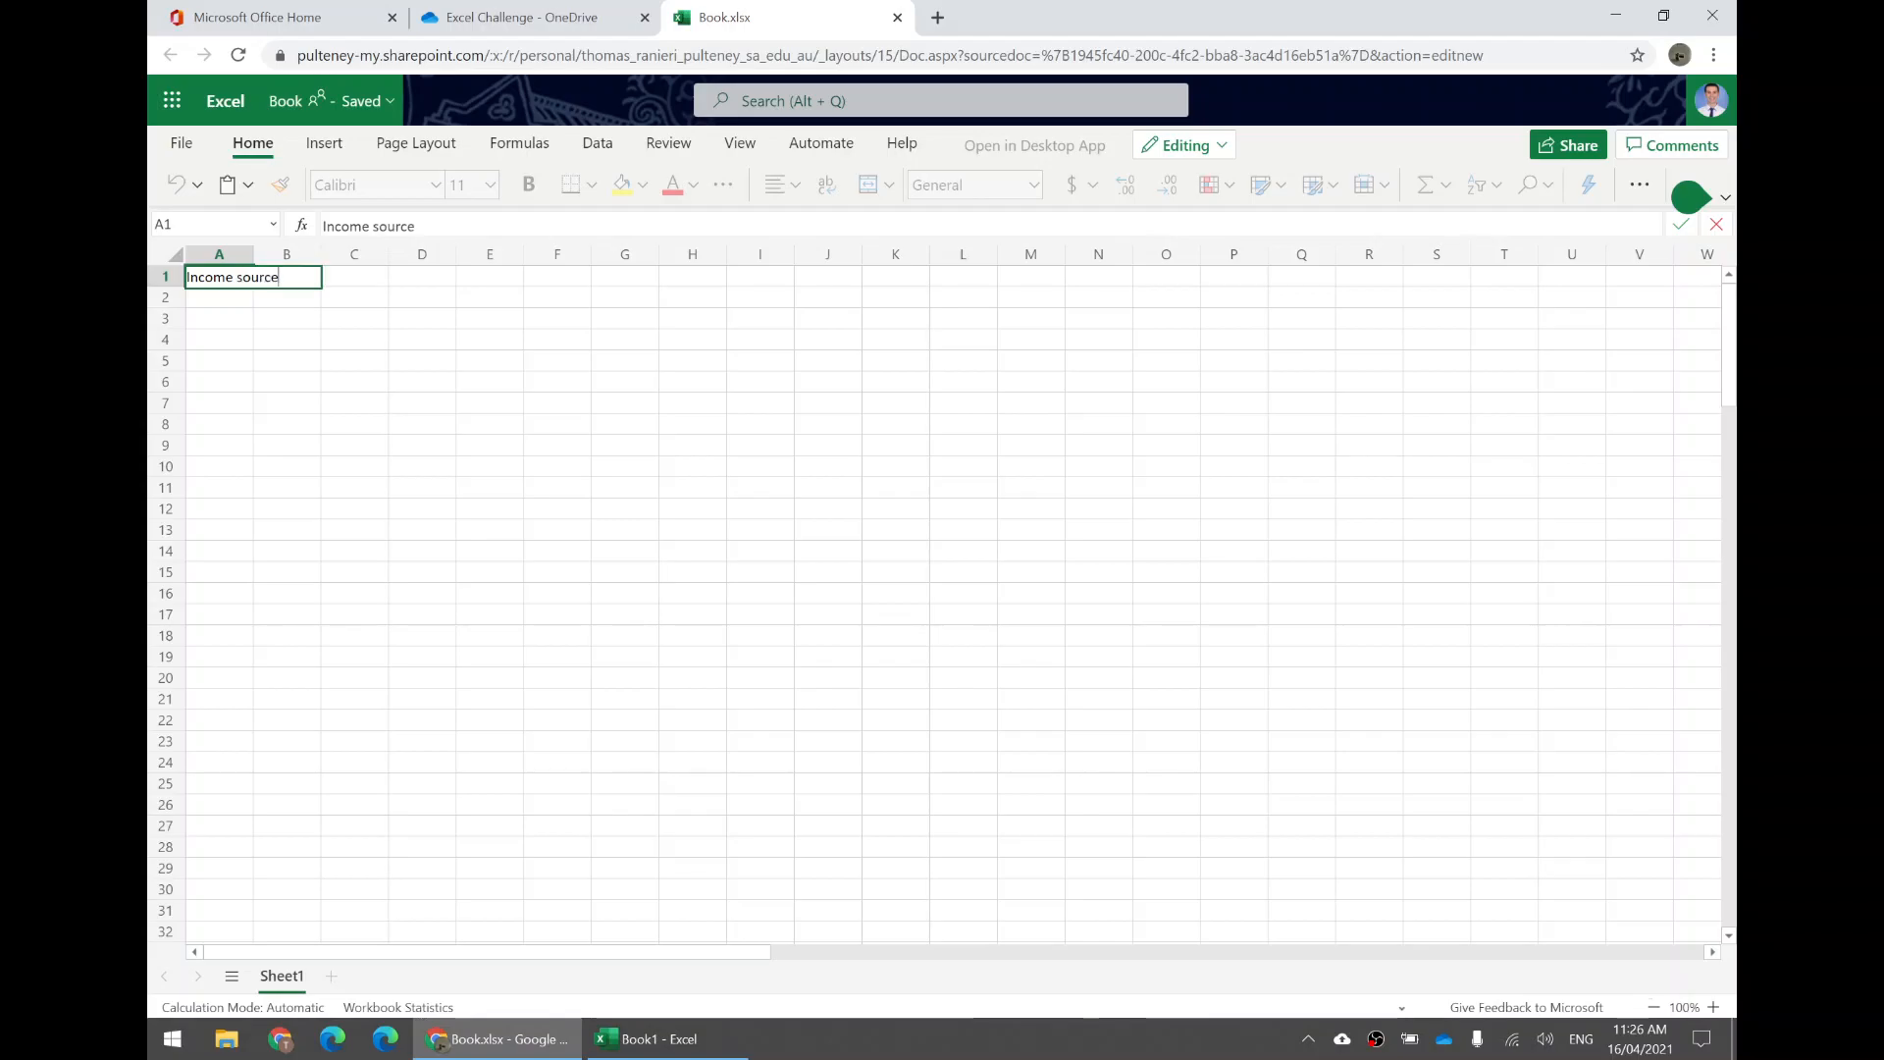
{"action": "key", "text": "Return"}
{"action": "left_click_drag", "start_coordinate": [253, 254], "coordinate": [386, 254]}
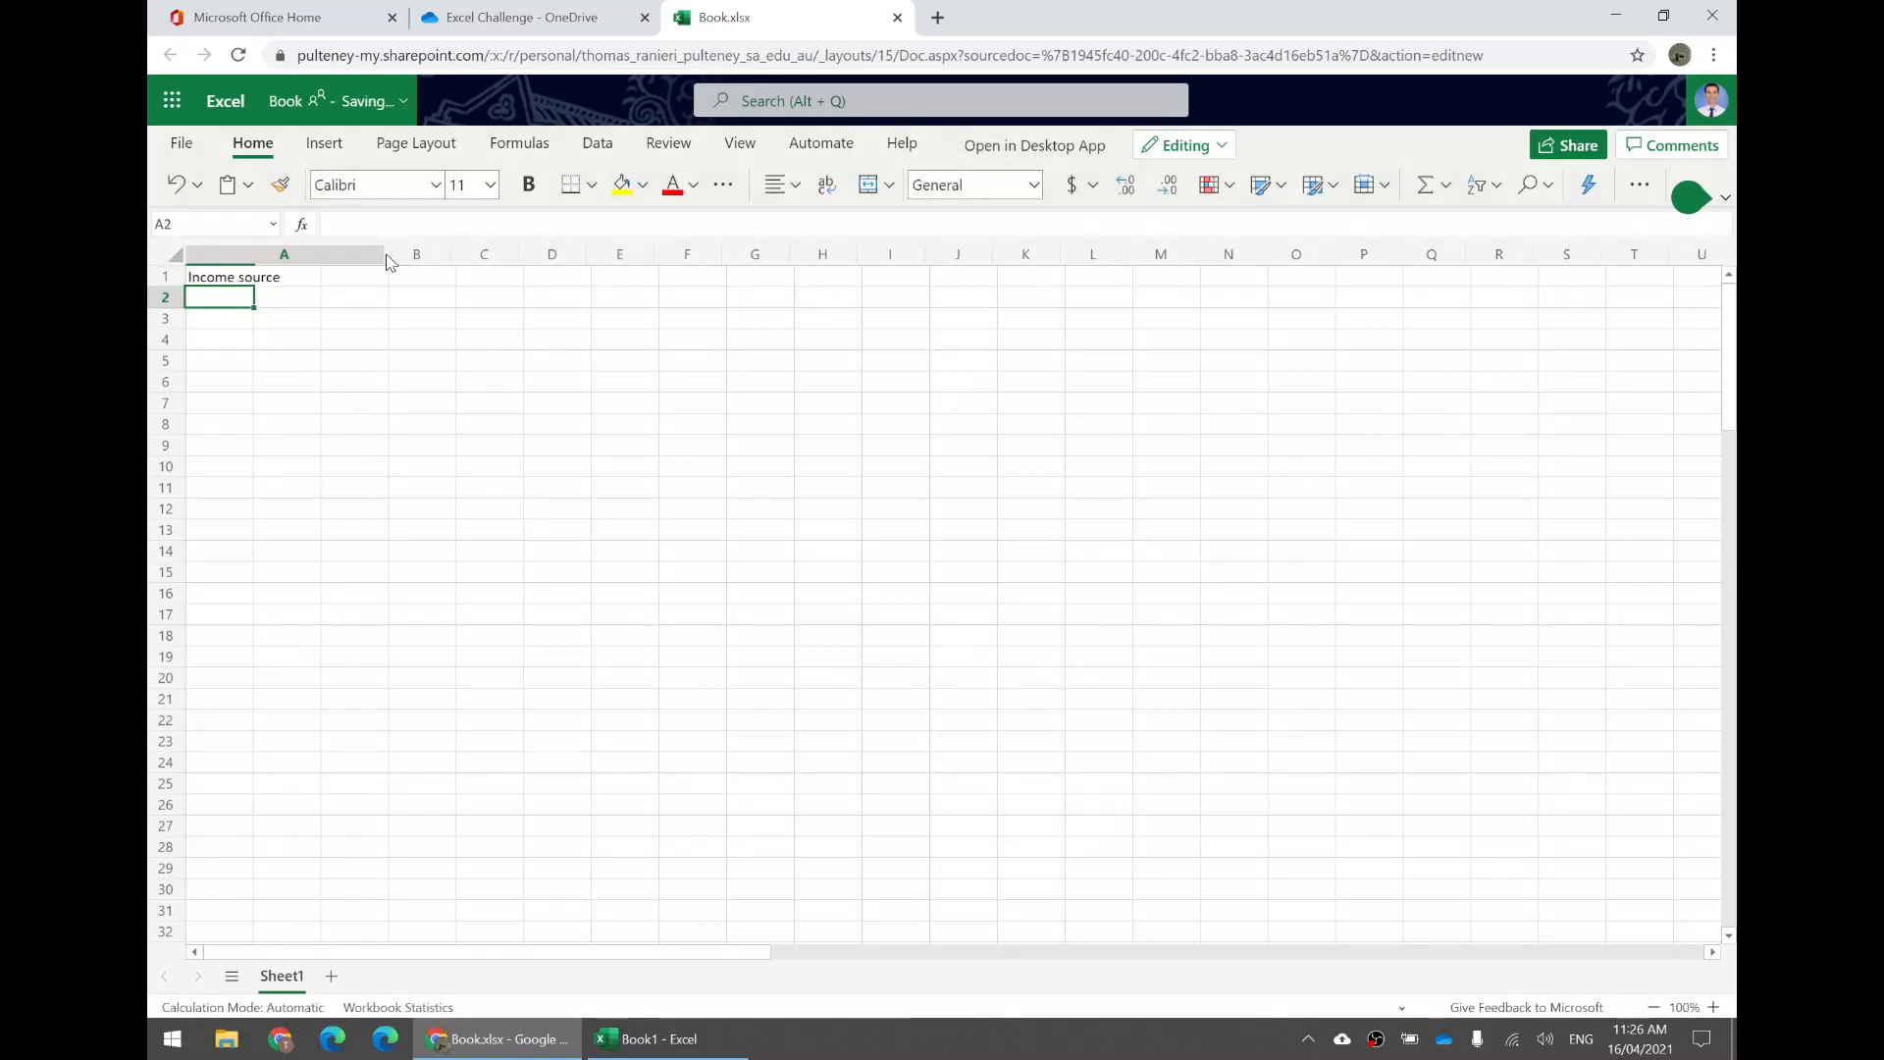
{"action": "left_click", "coordinate": [418, 282]}
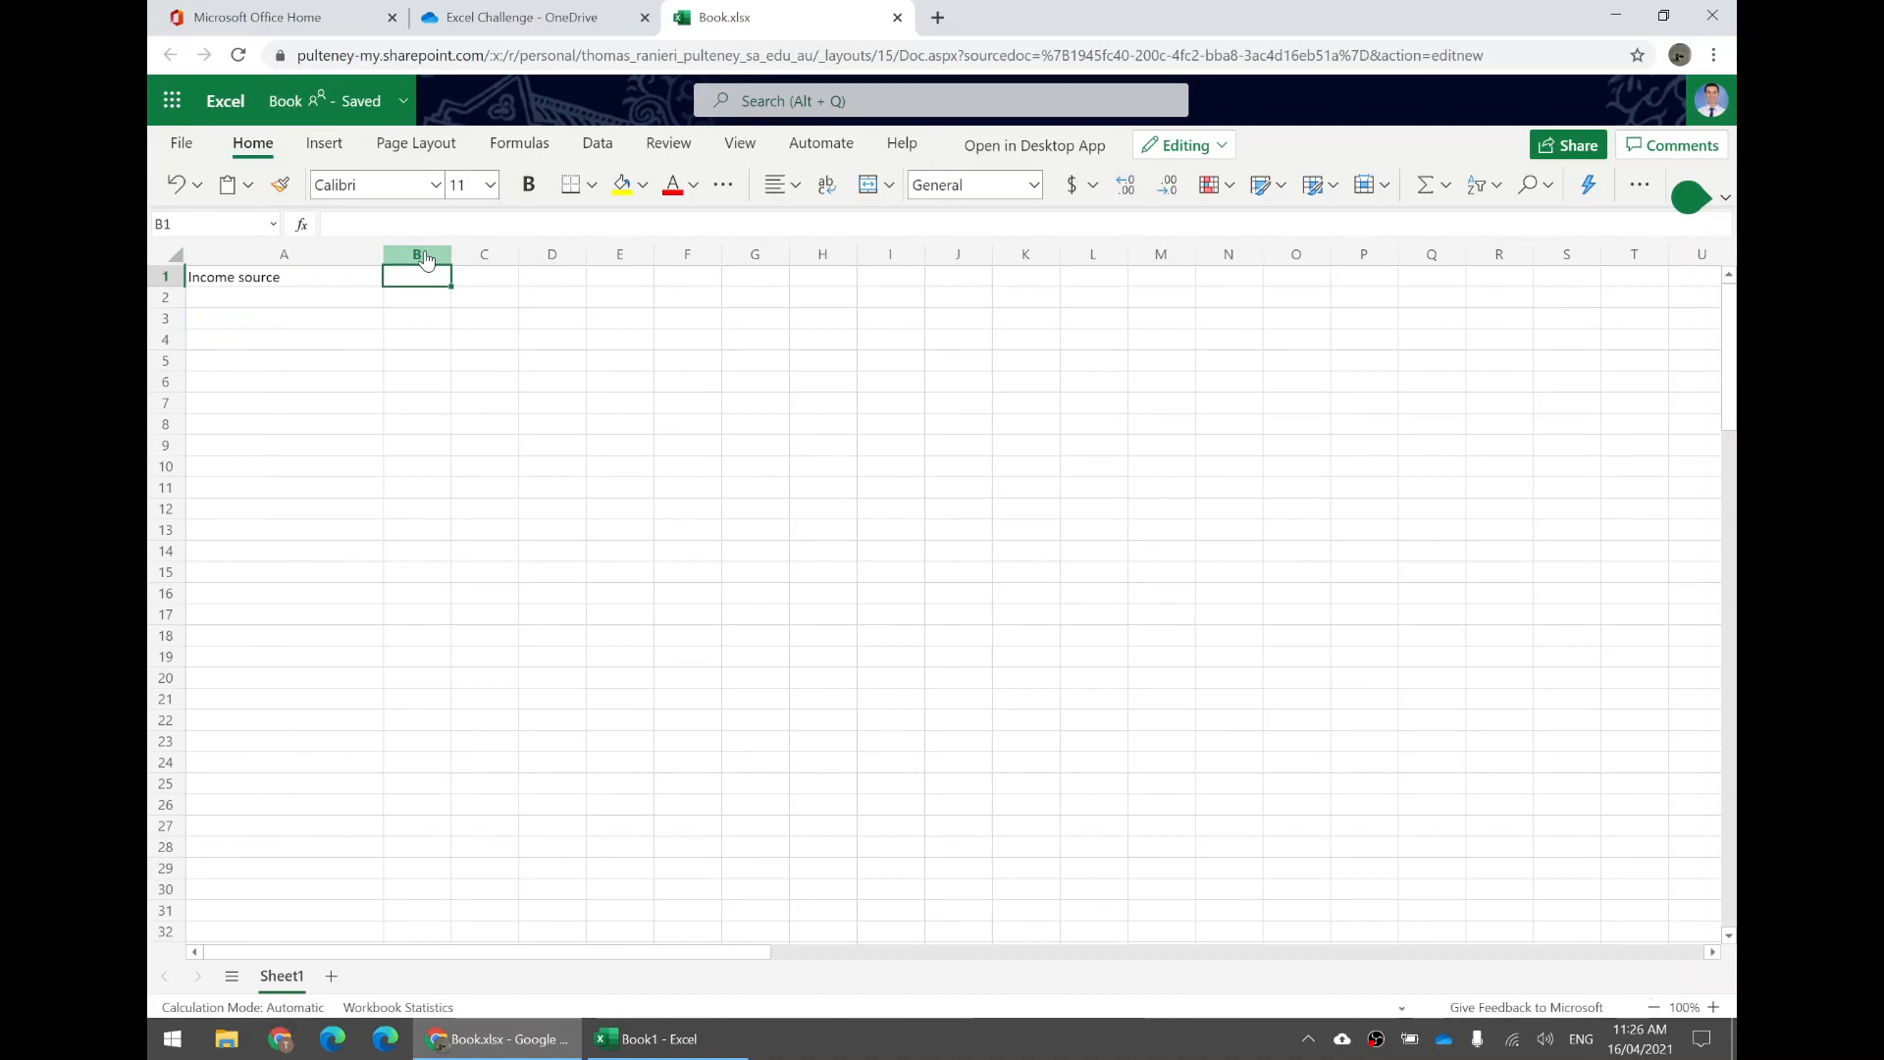
{"action": "key", "text": "ctrl+z"}
{"action": "key", "text": "ctrl+z"}
Enter the column headings Income source in A1 and Amount in B1.
{"action": "left_click", "coordinate": [234, 284]}
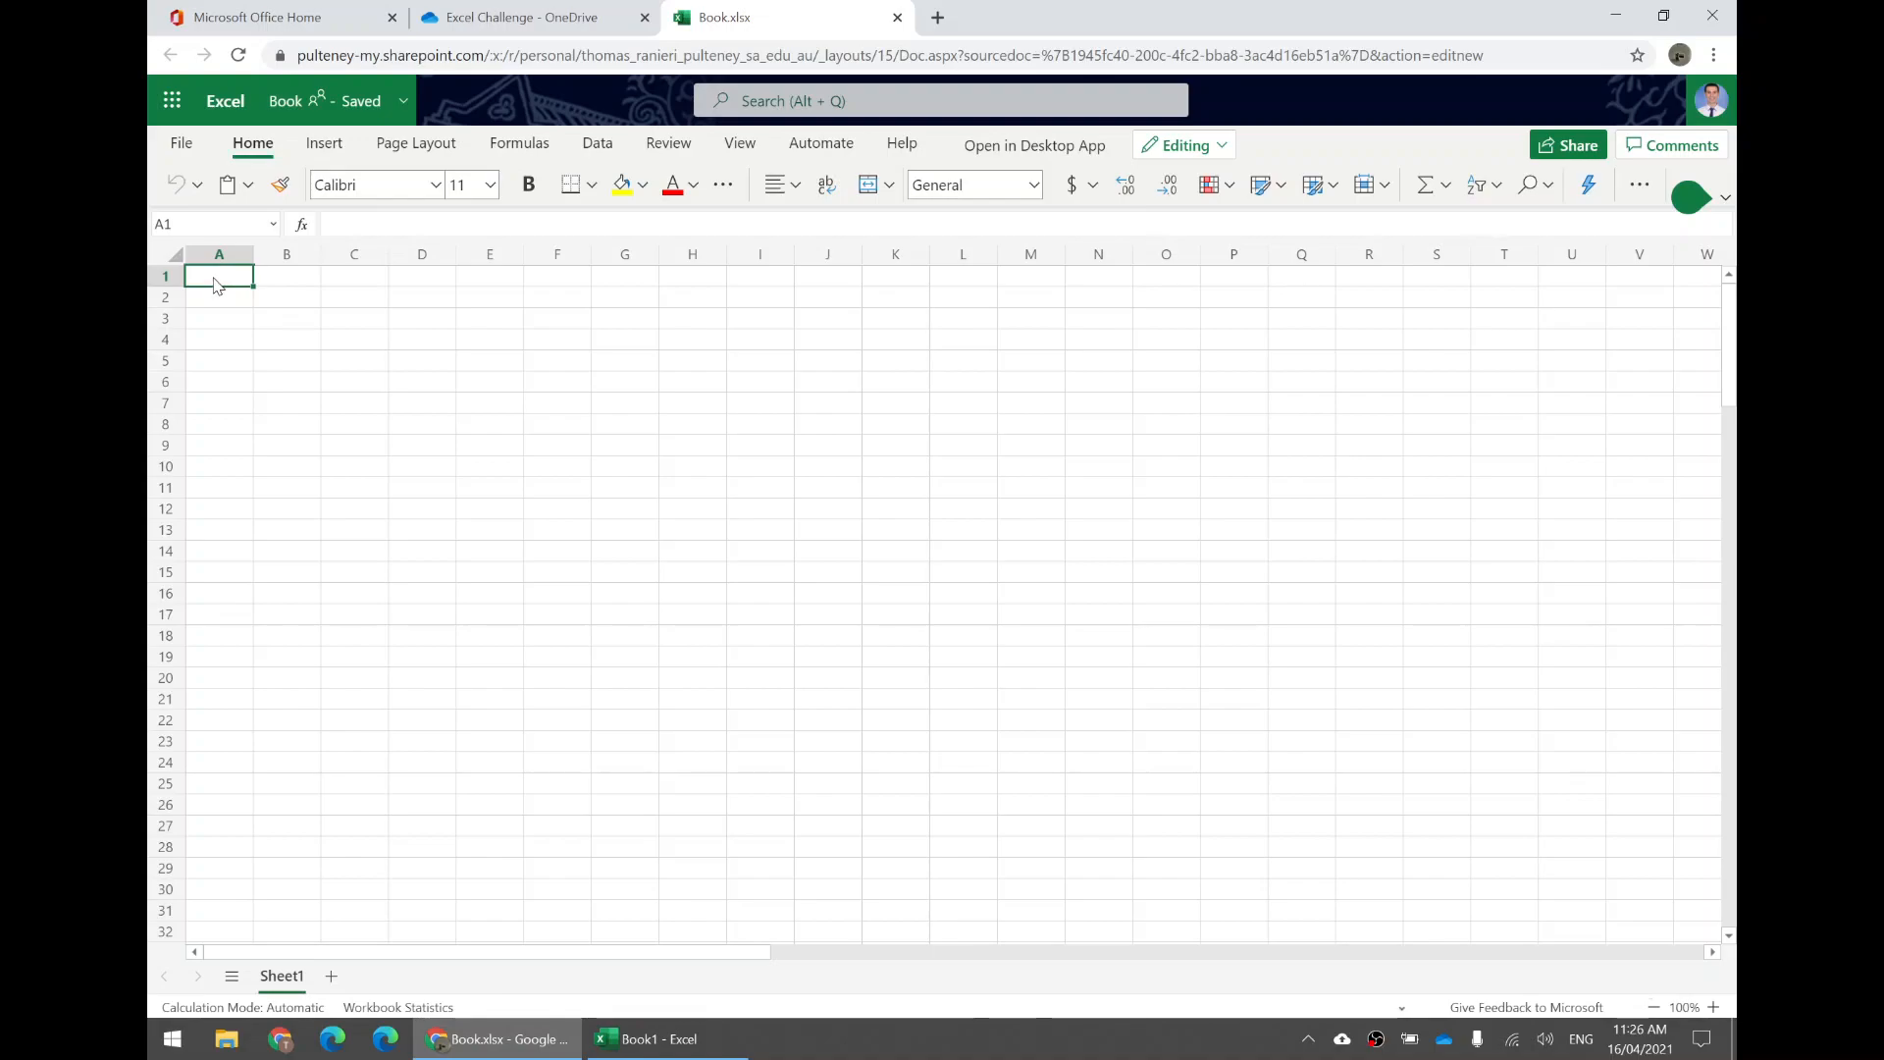
{"action": "type", "text": "Income source"}
{"action": "key", "text": "Return"}
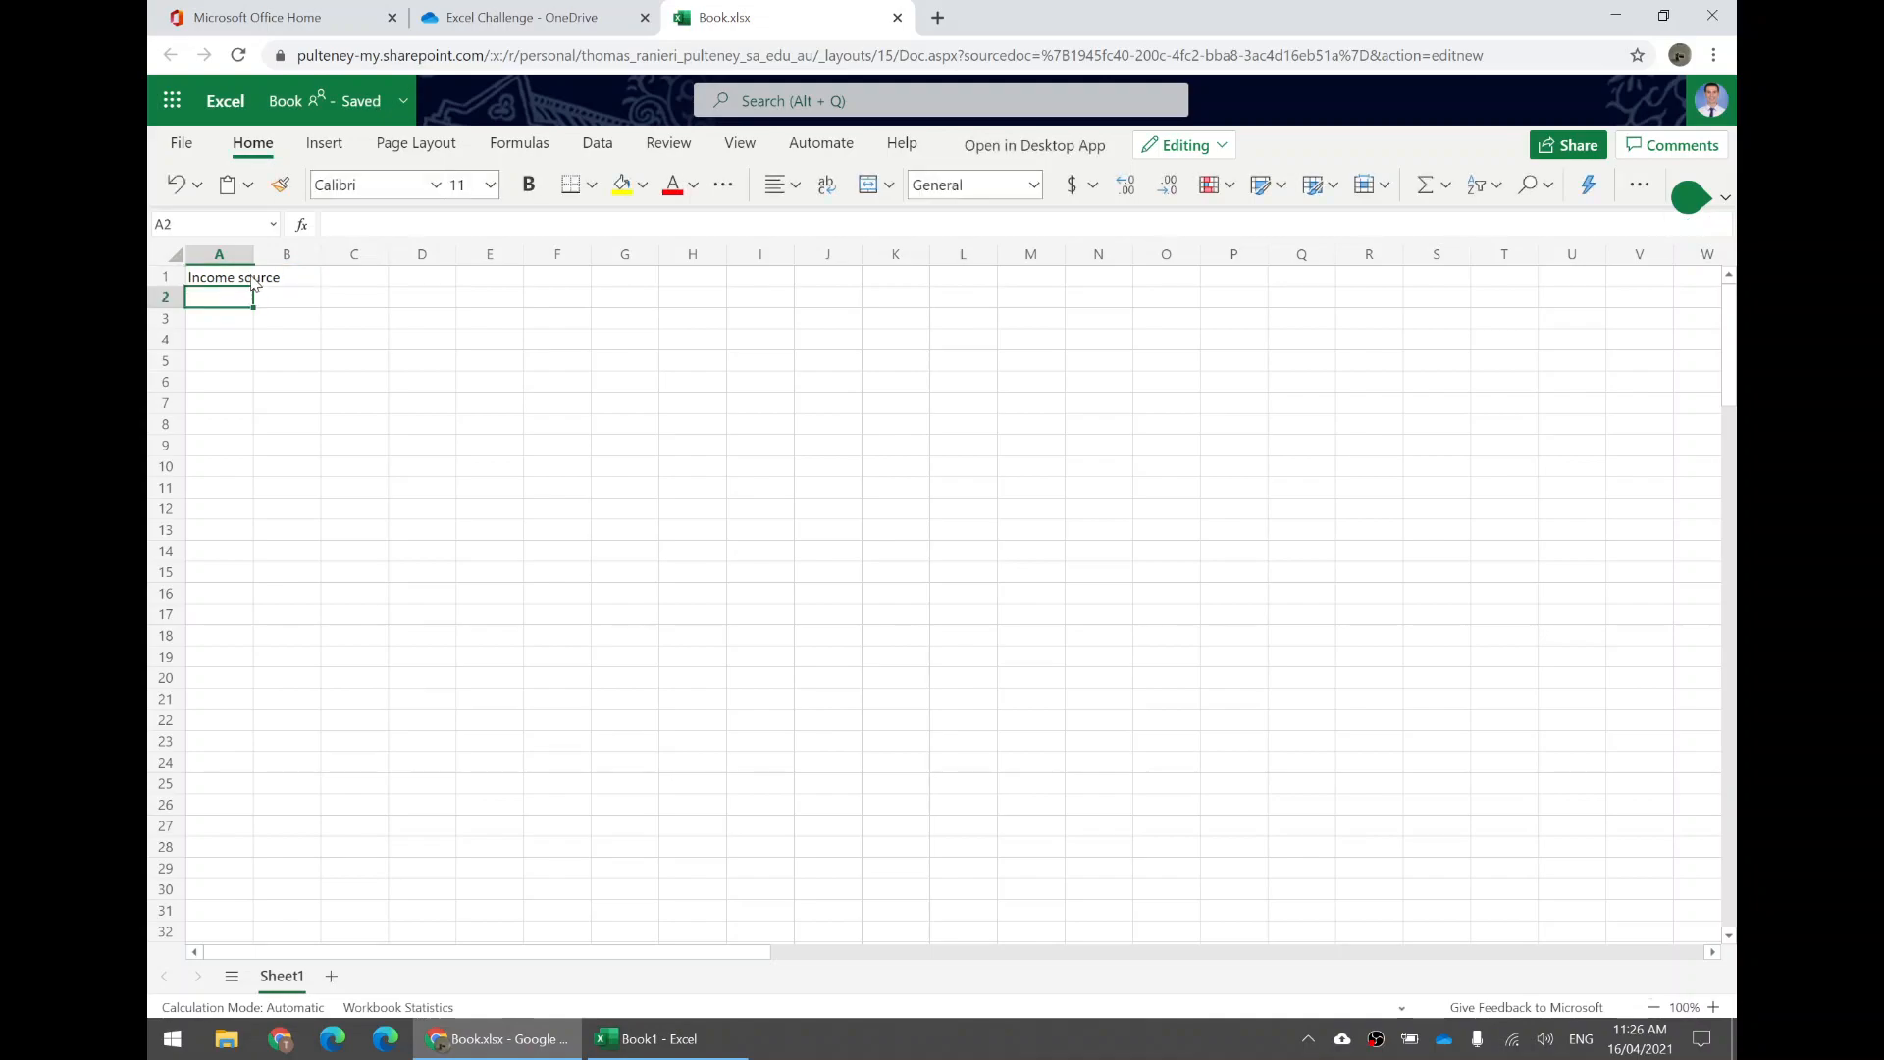
{"action": "left_click", "coordinate": [251, 283]}
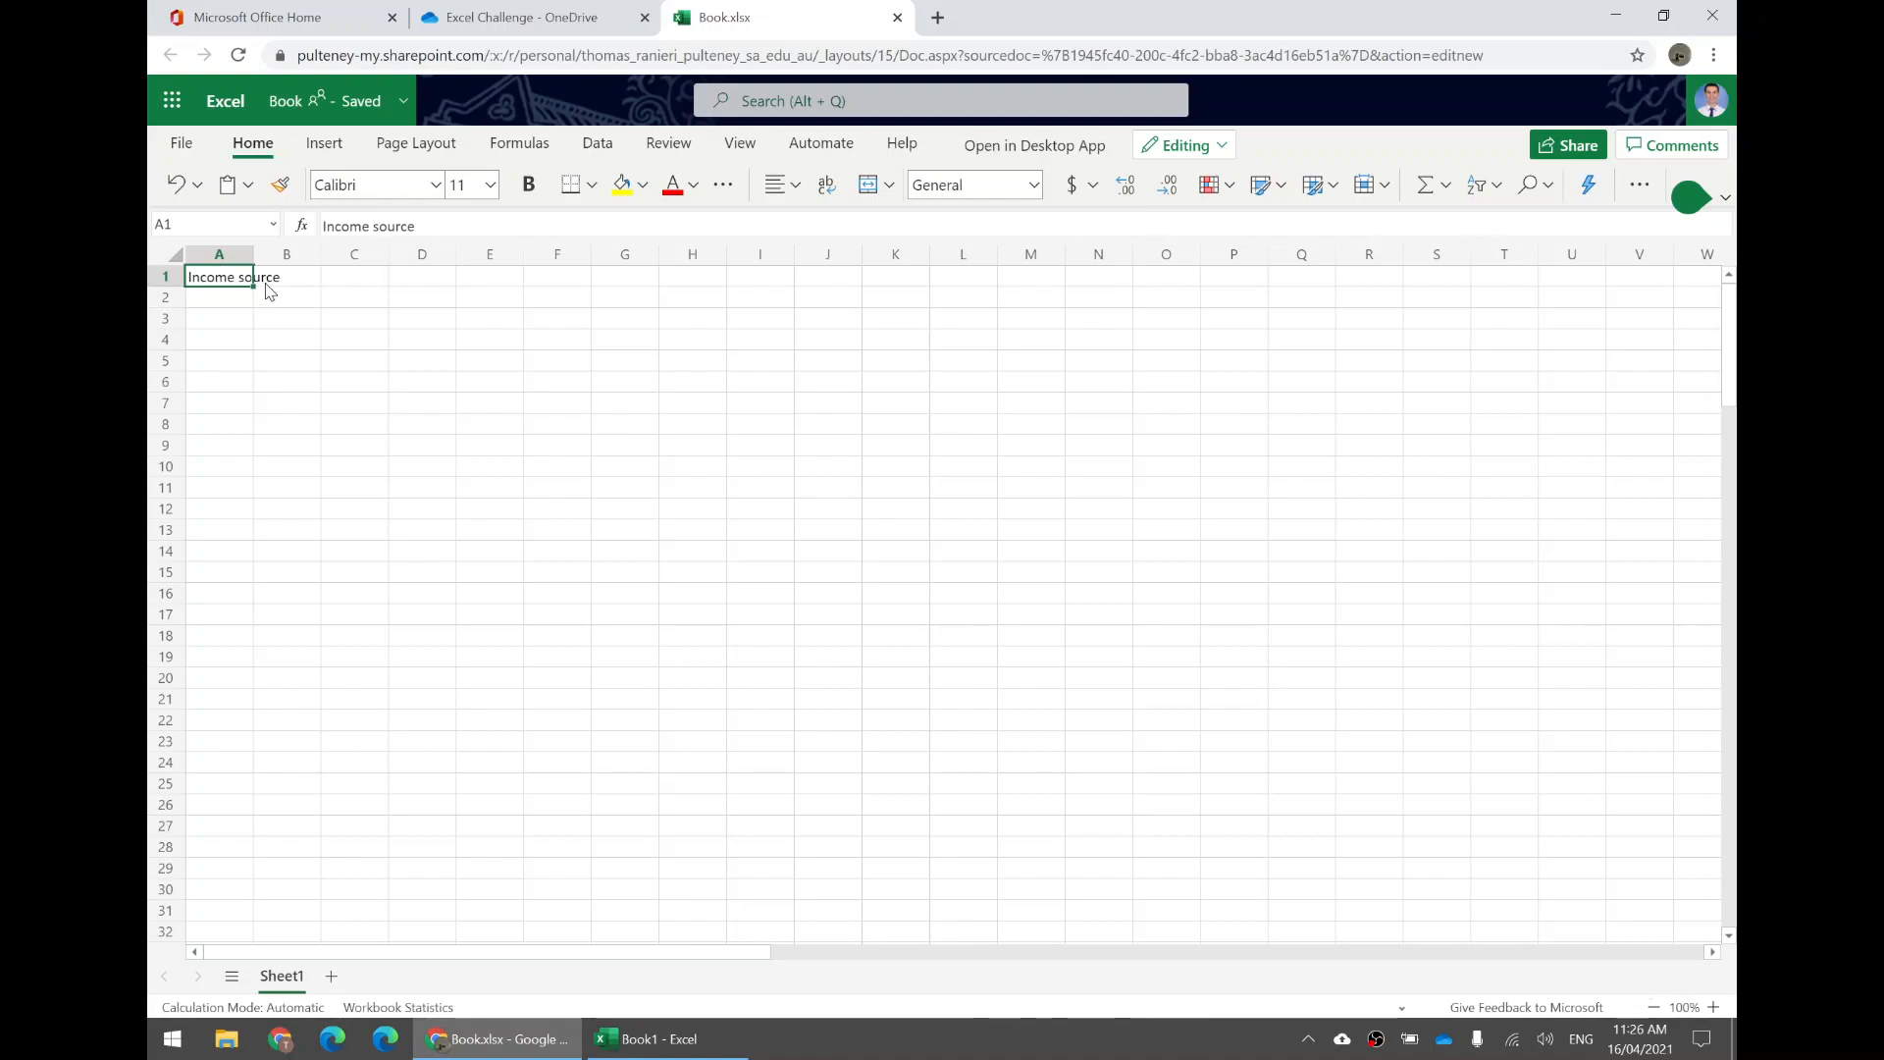
{"action": "left_click", "coordinate": [285, 285]}
{"action": "type", "text": "Amount"}
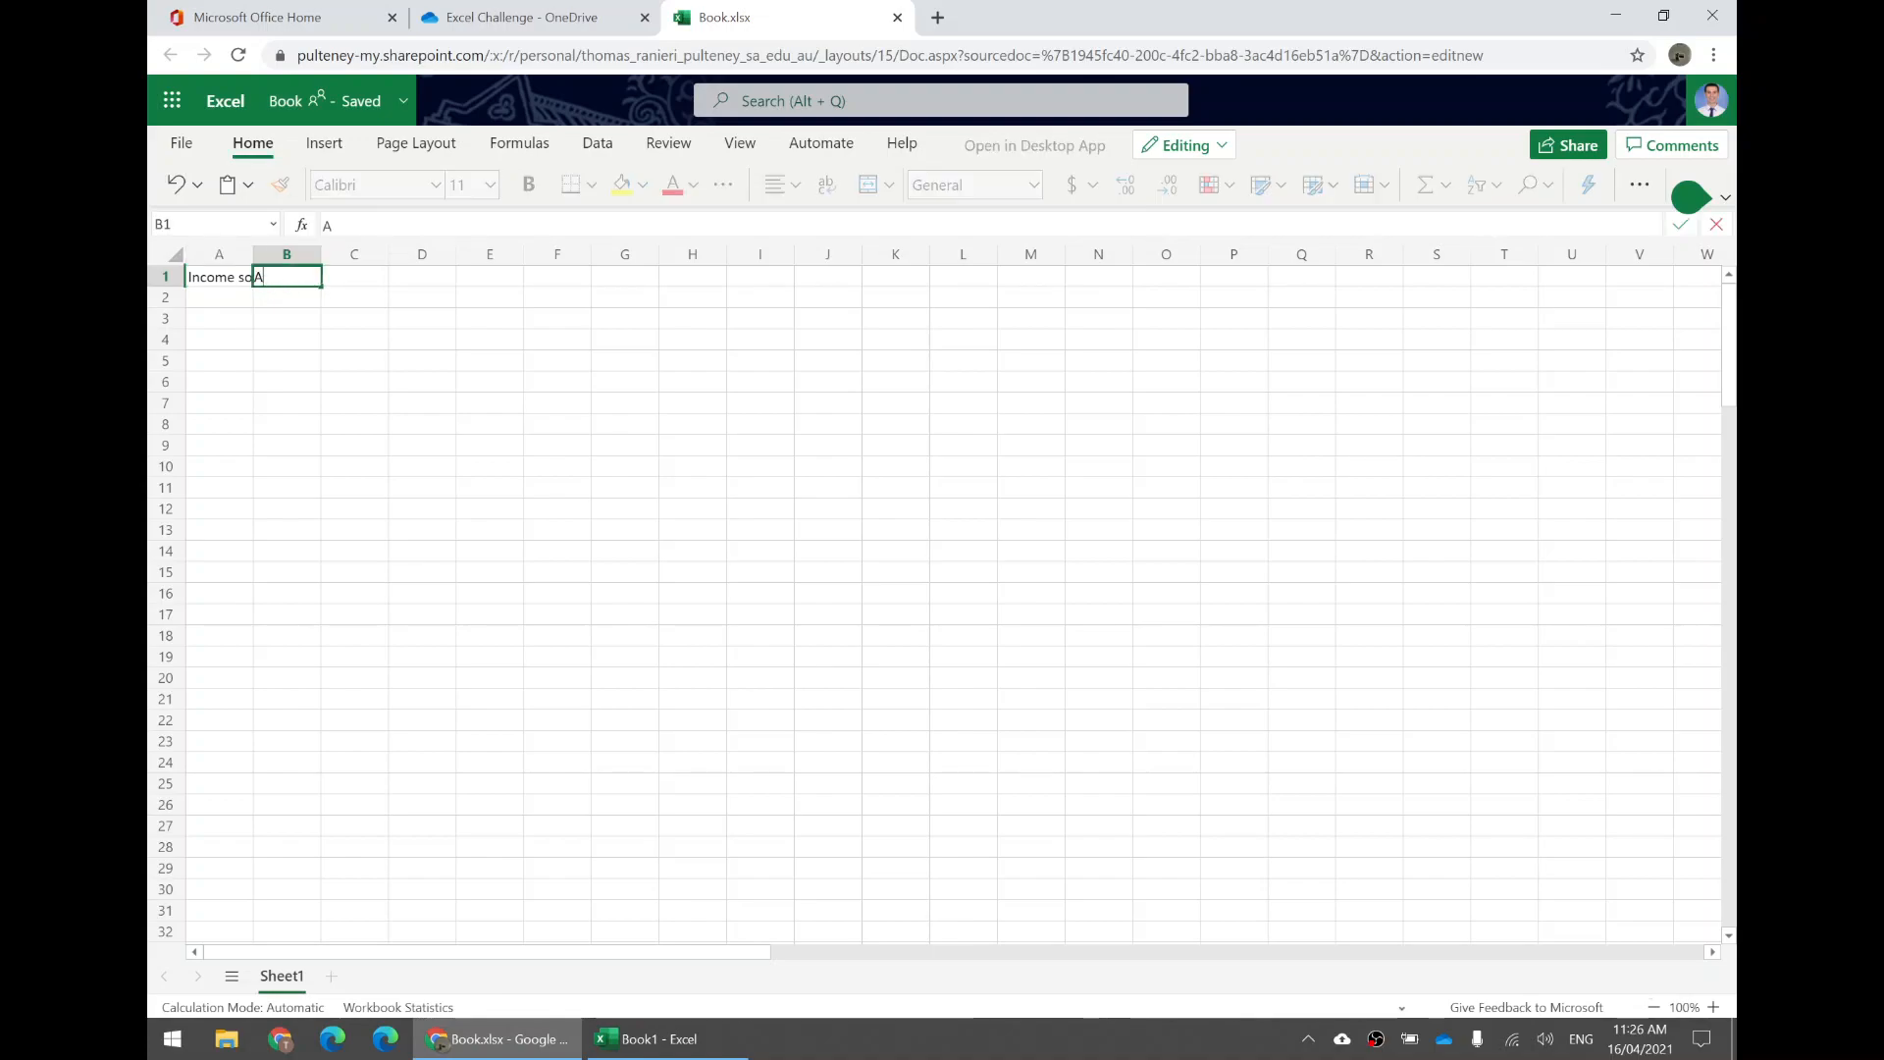
{"action": "key", "text": "Return"}
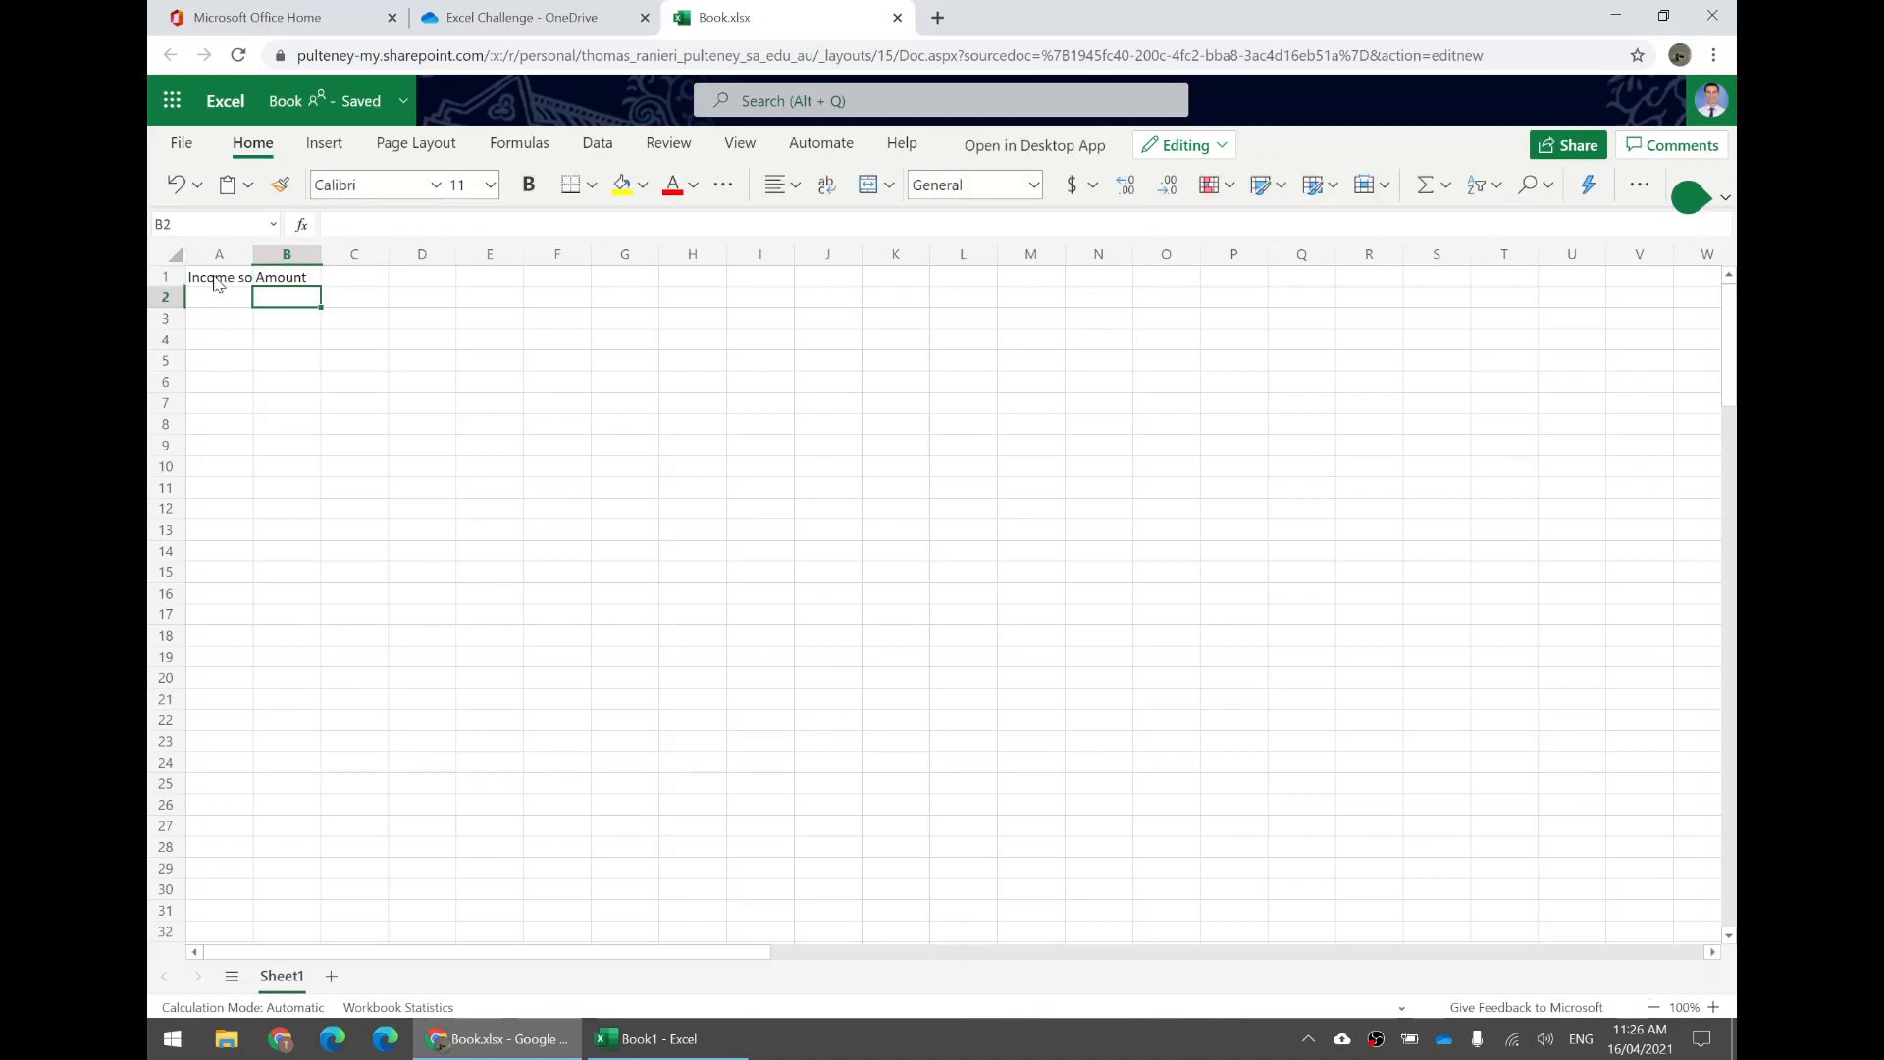
Widen column A so the Income source heading fits.
{"action": "left_click", "coordinate": [214, 279]}
{"action": "left_click", "coordinate": [300, 280]}
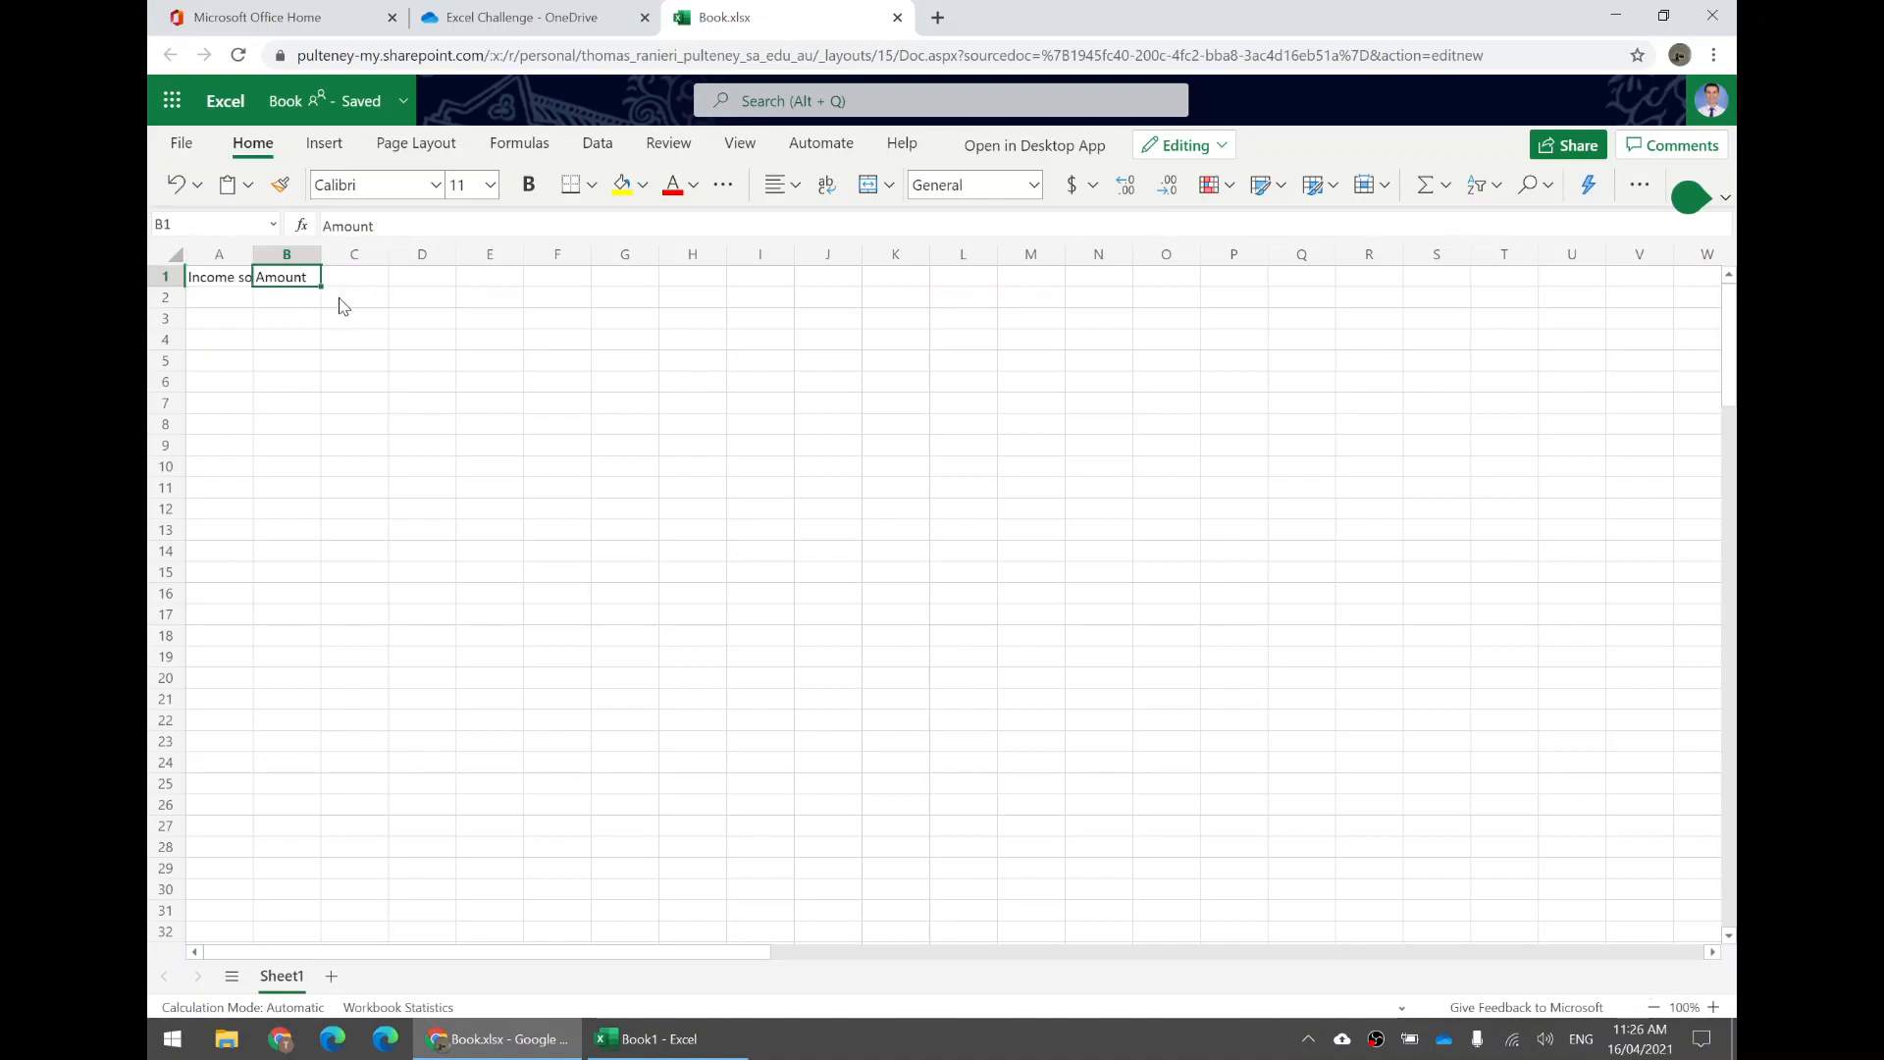
{"action": "left_click", "coordinate": [341, 298]}
{"action": "left_click", "coordinate": [286, 324]}
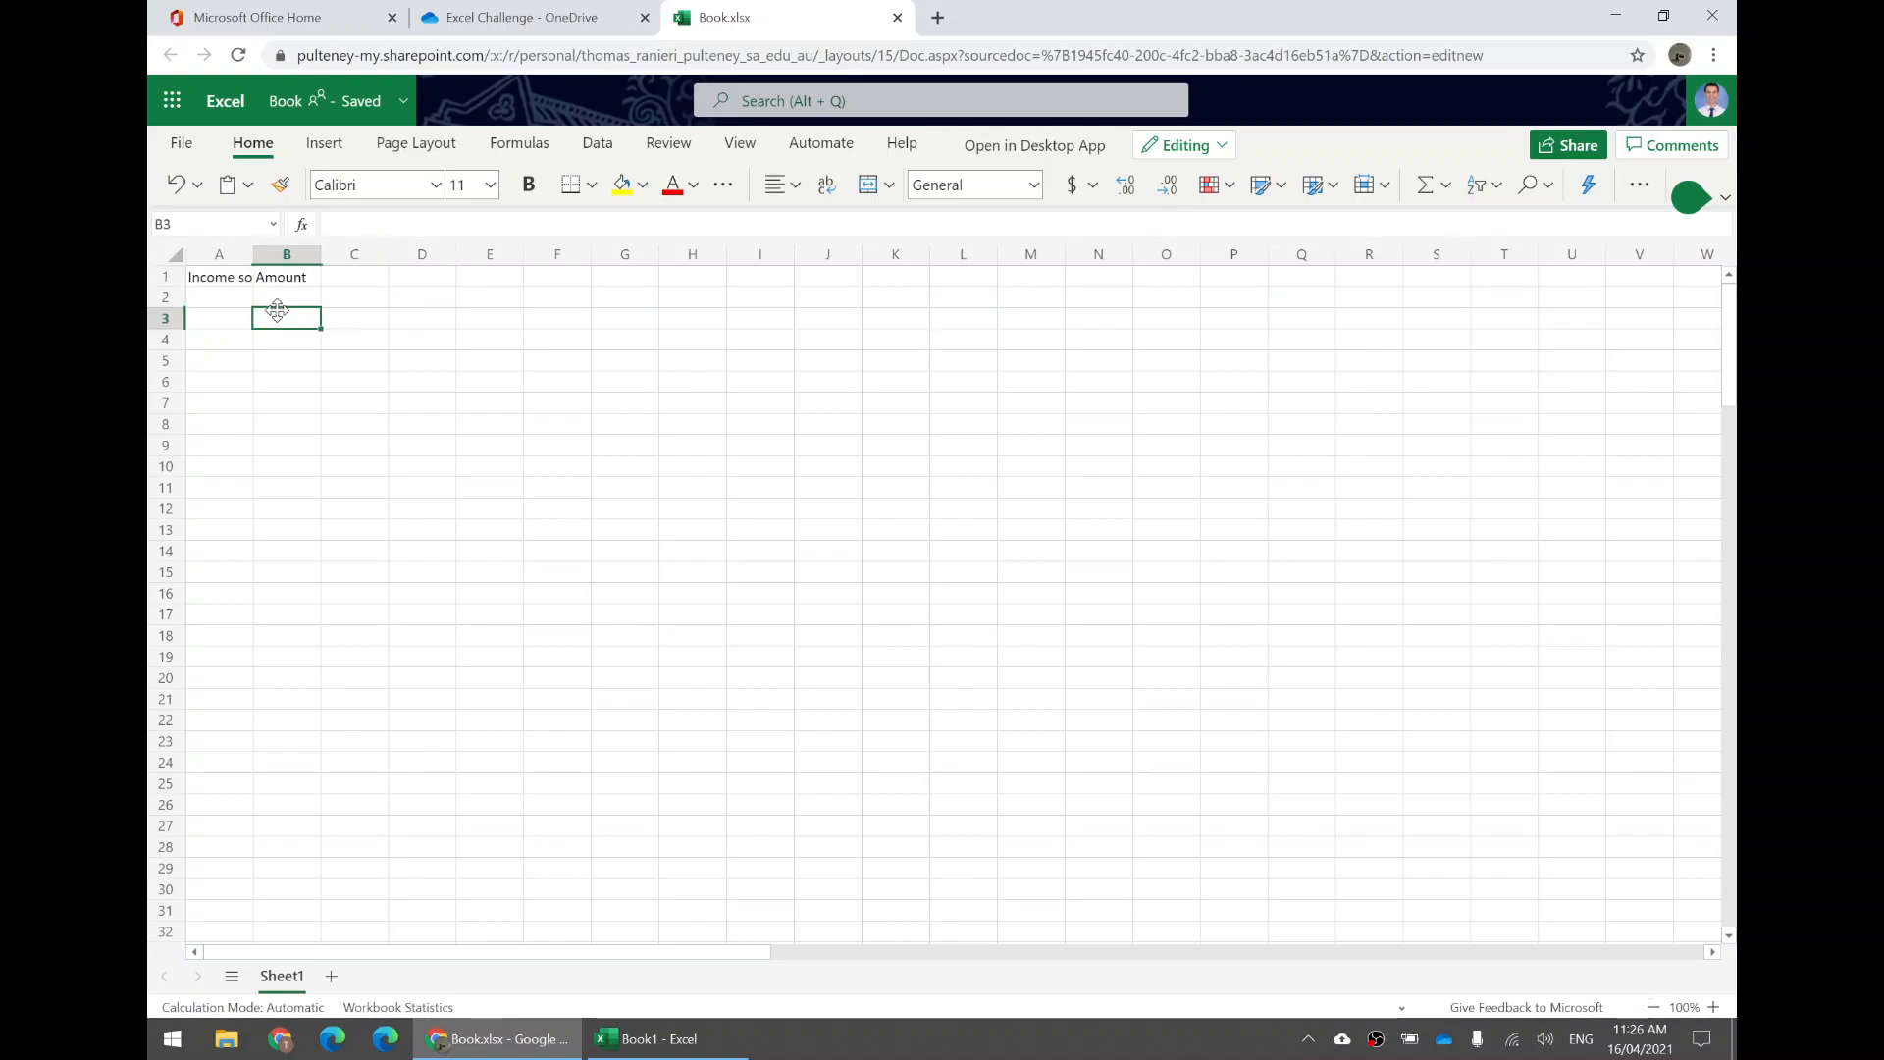
{"action": "left_click", "coordinate": [267, 299]}
{"action": "left_click", "coordinate": [222, 282]}
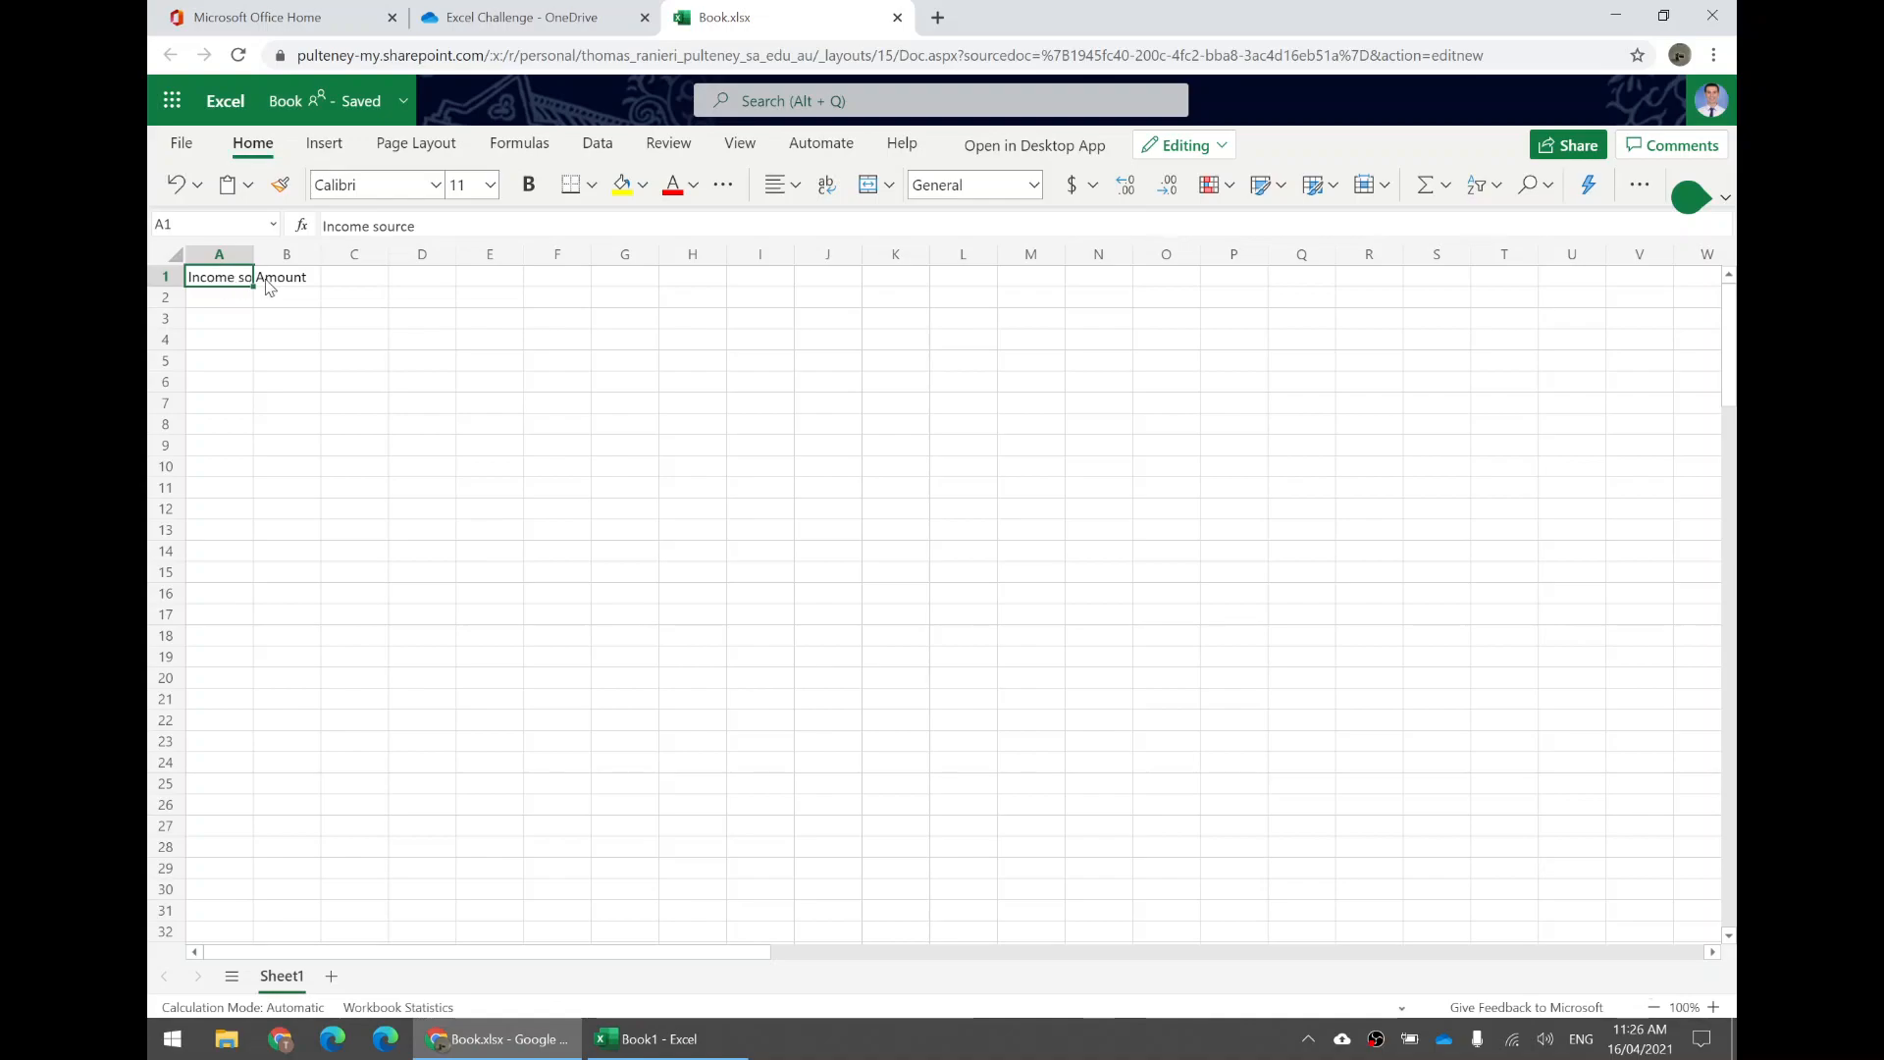
{"action": "left_click", "coordinate": [263, 284]}
{"action": "left_click", "coordinate": [214, 285]}
{"action": "left_click_drag", "start_coordinate": [252, 253], "coordinate": [303, 257]}
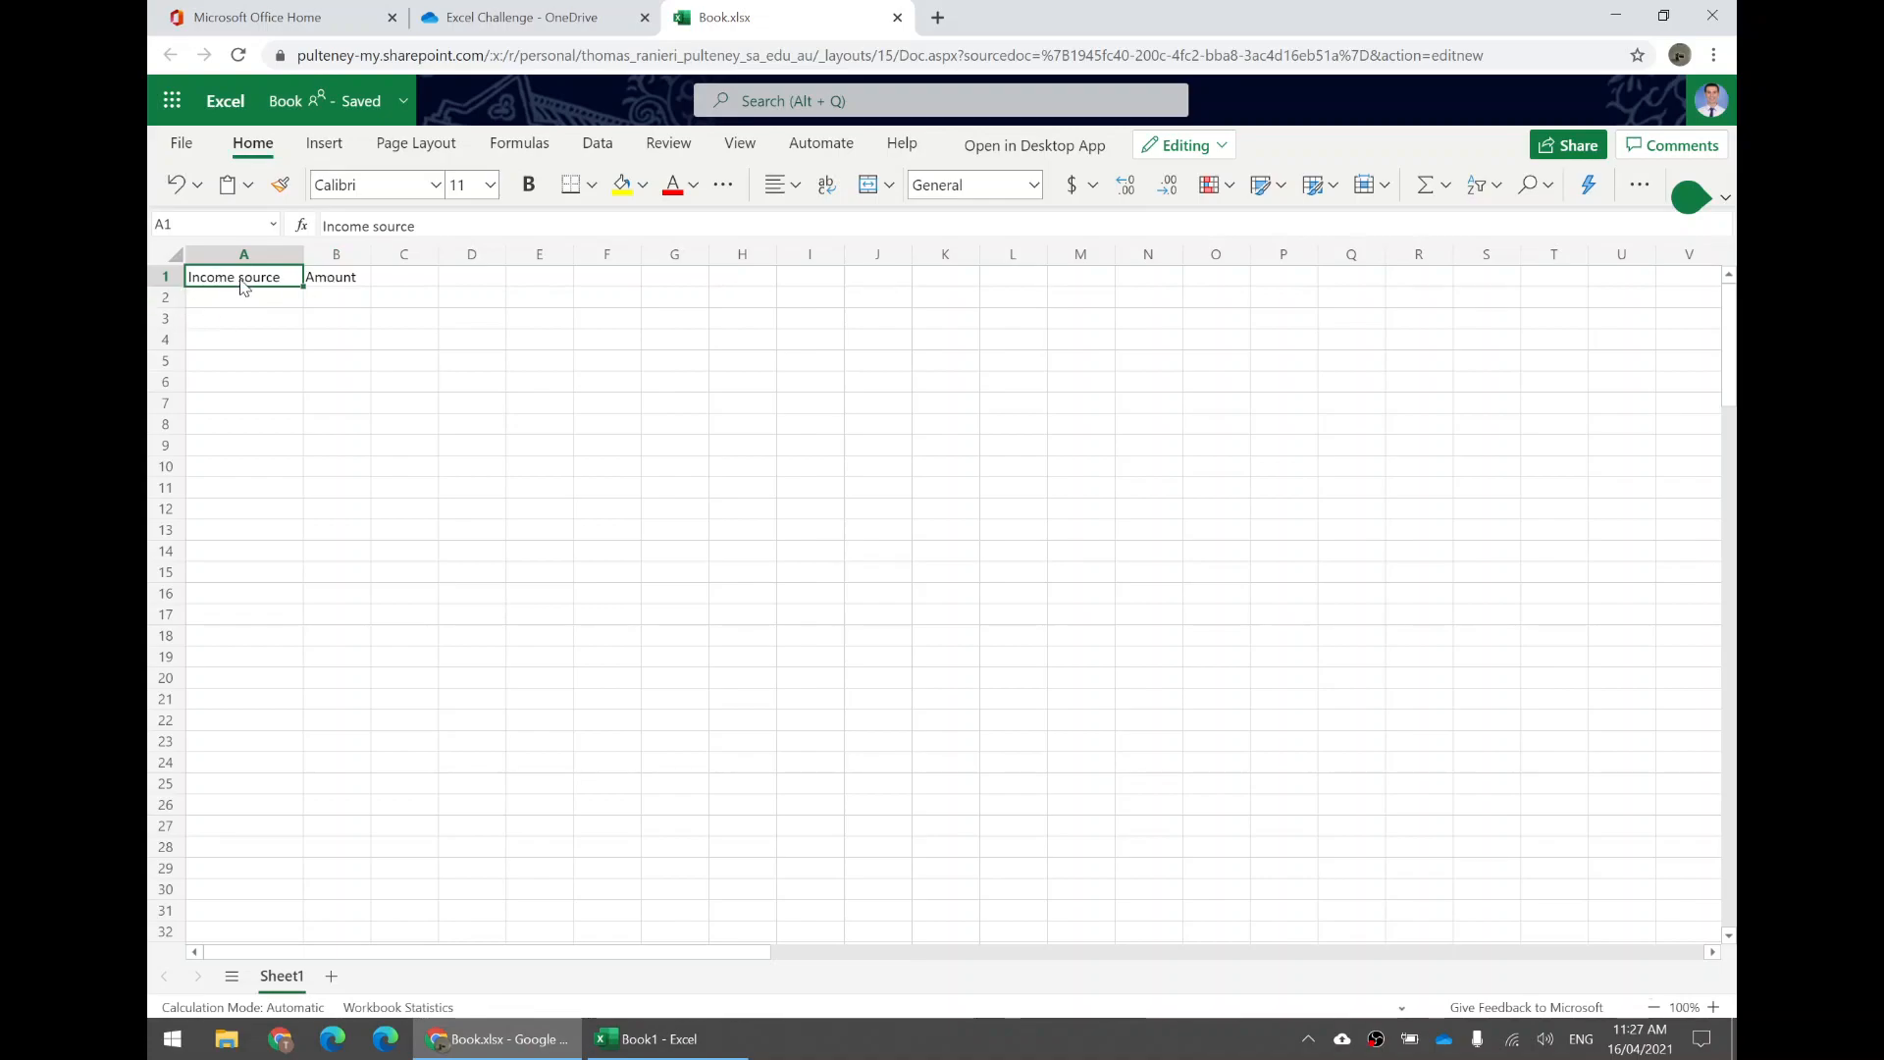
Enter Ranieri's Restaurant as the first income source in A2 and widen column A to fit it.
{"action": "left_click", "coordinate": [327, 284]}
{"action": "left_click", "coordinate": [227, 301]}
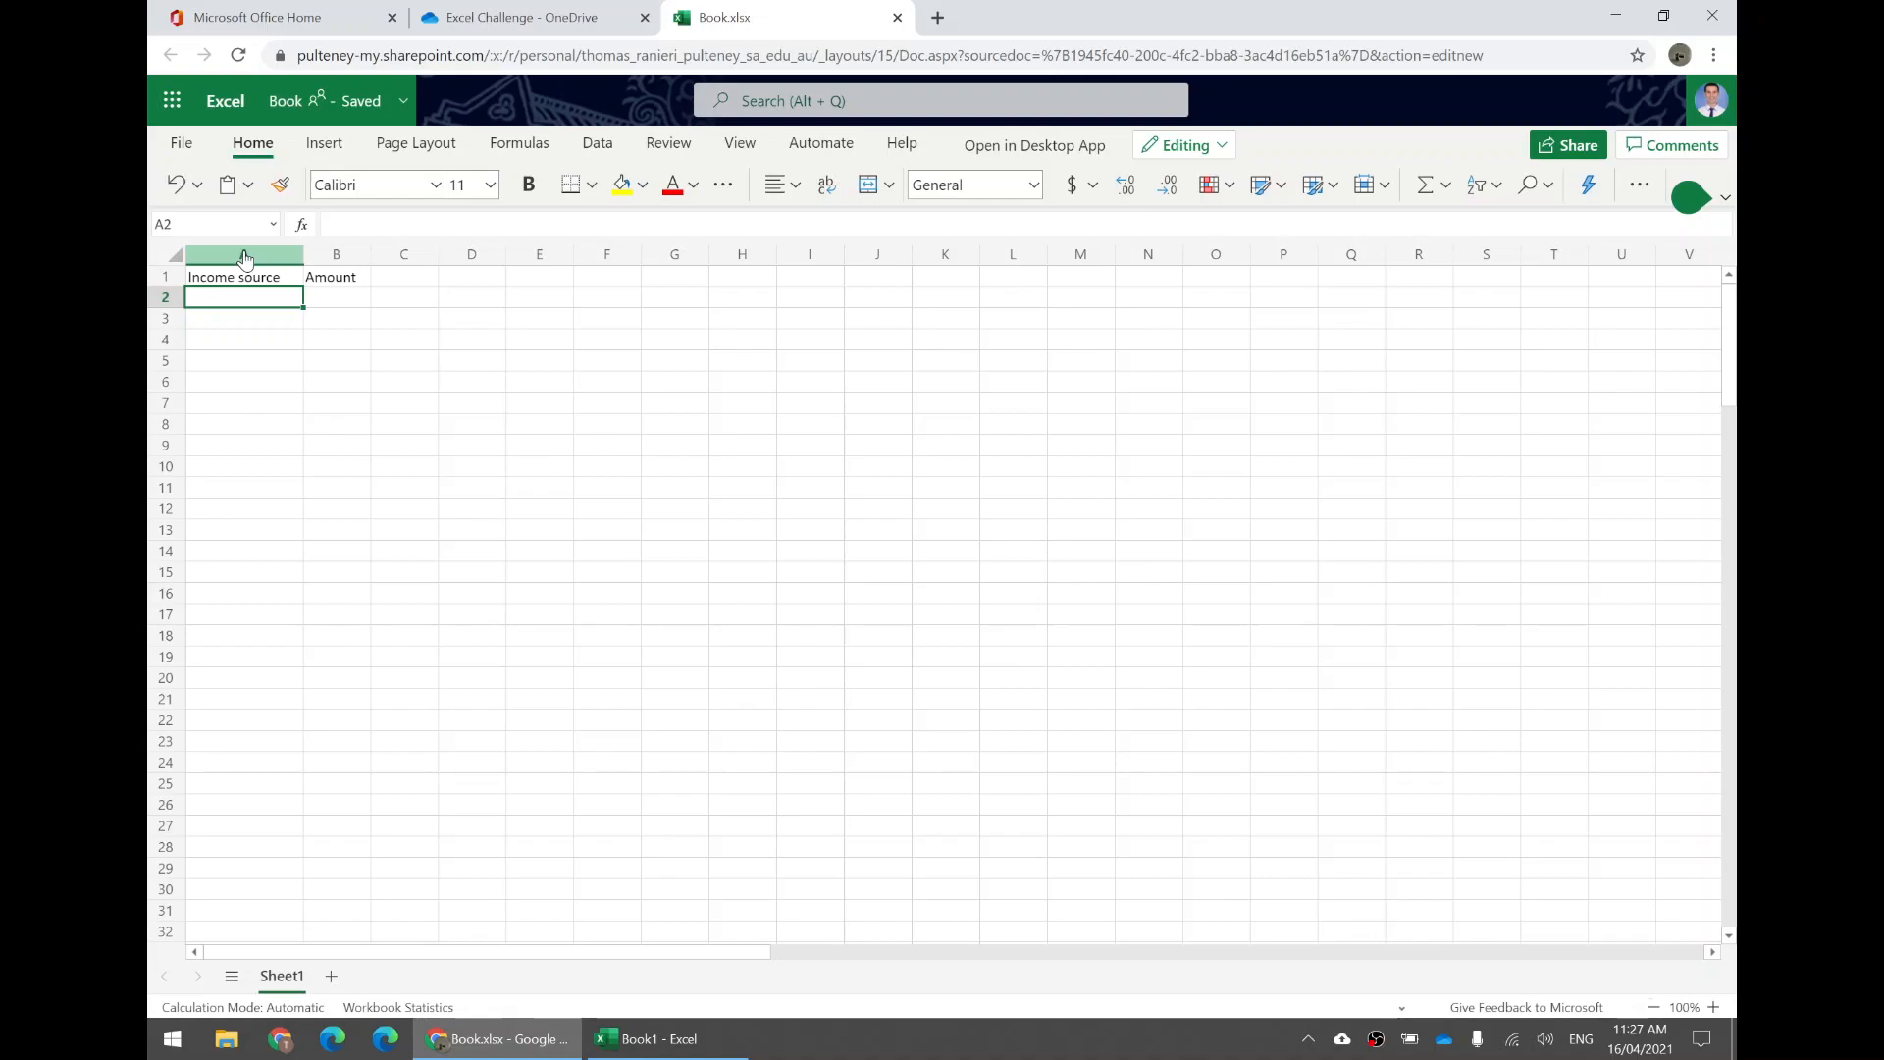
{"action": "type", "text": "Ranieri's"}
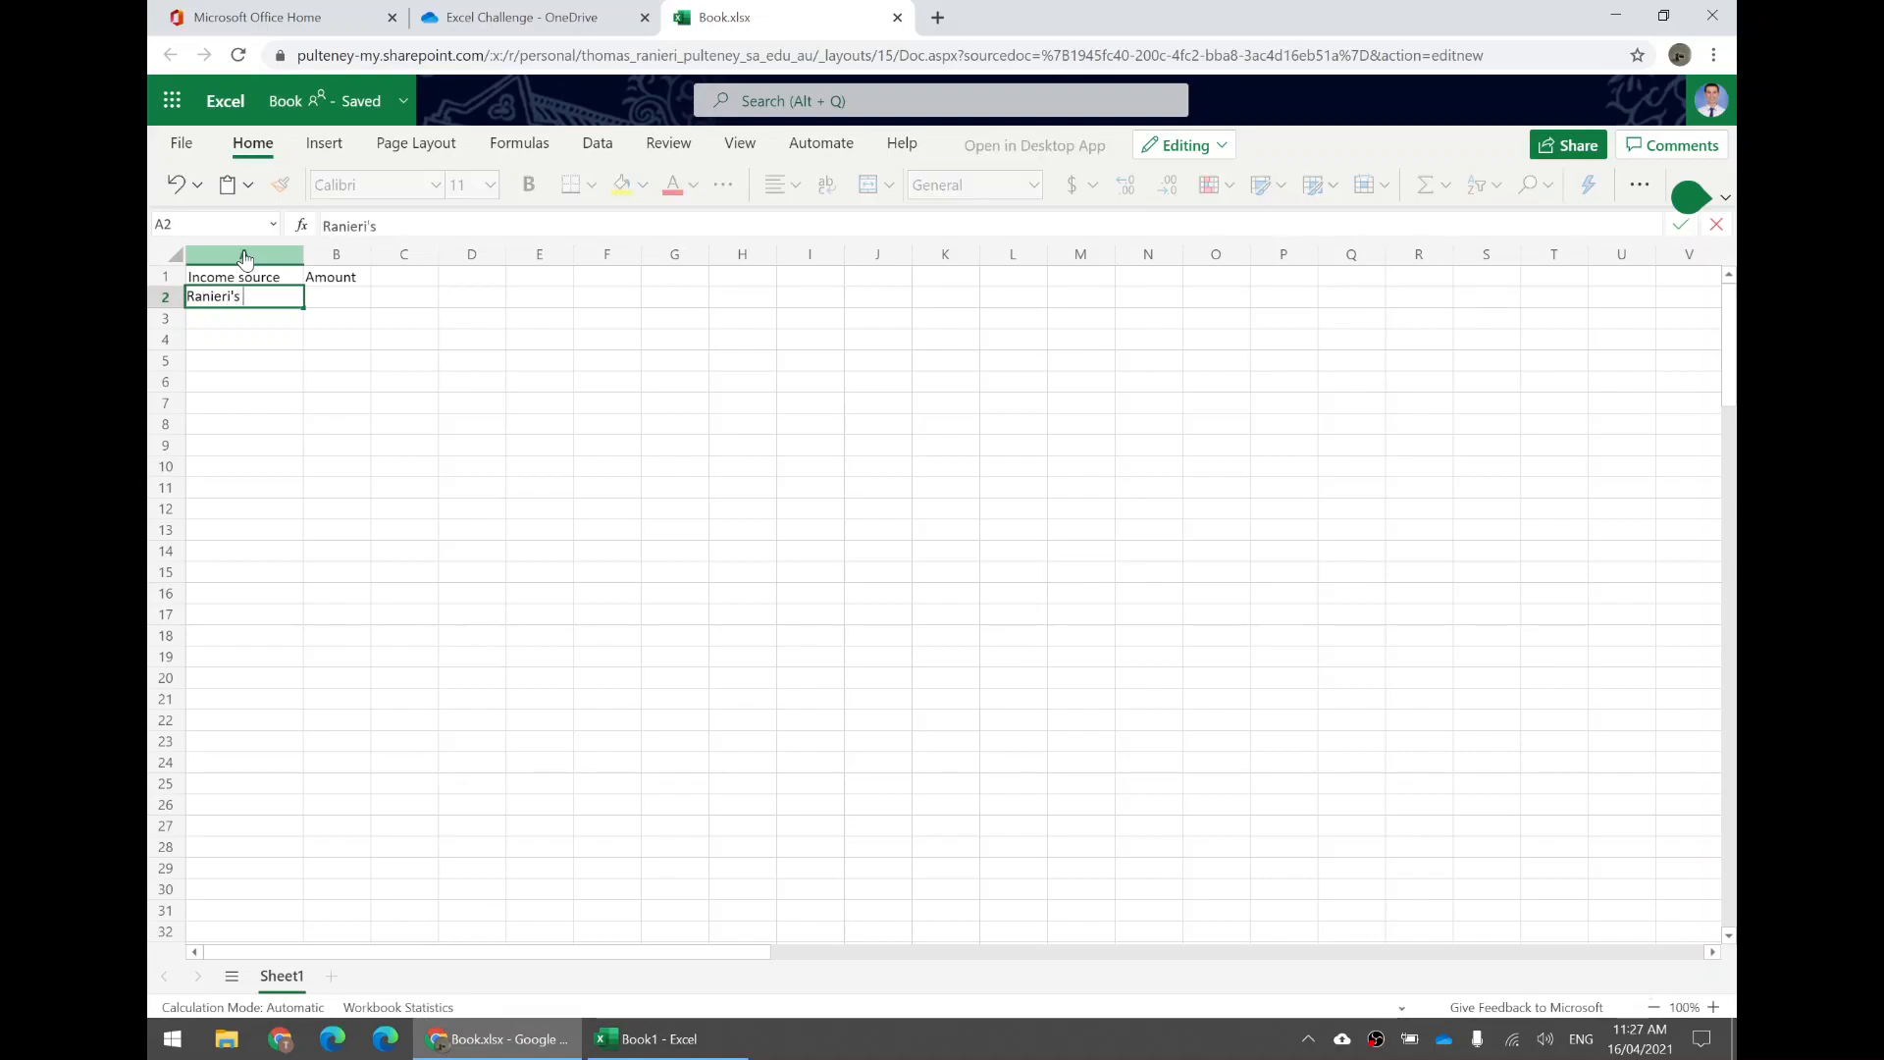
{"action": "type", "text": " Restaurant"}
{"action": "key", "text": "Return"}
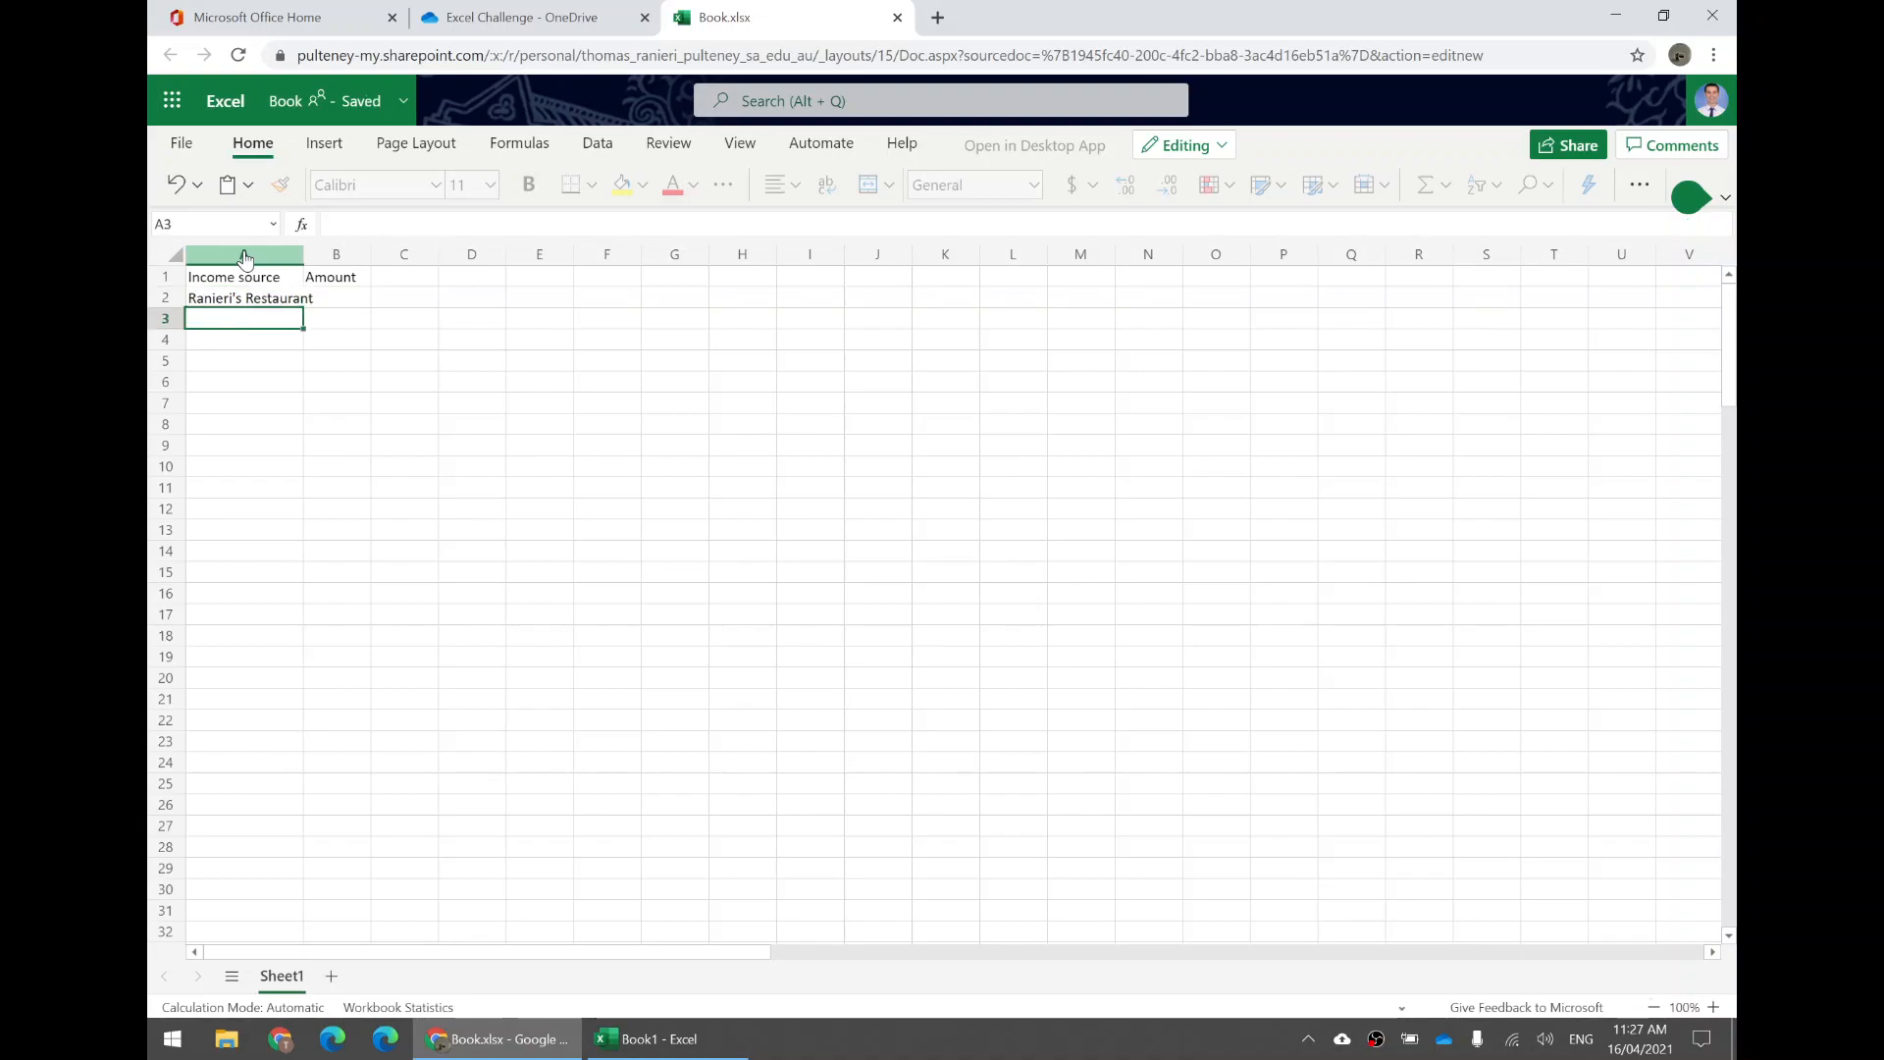
{"action": "left_click_drag", "start_coordinate": [302, 257], "coordinate": [388, 258]}
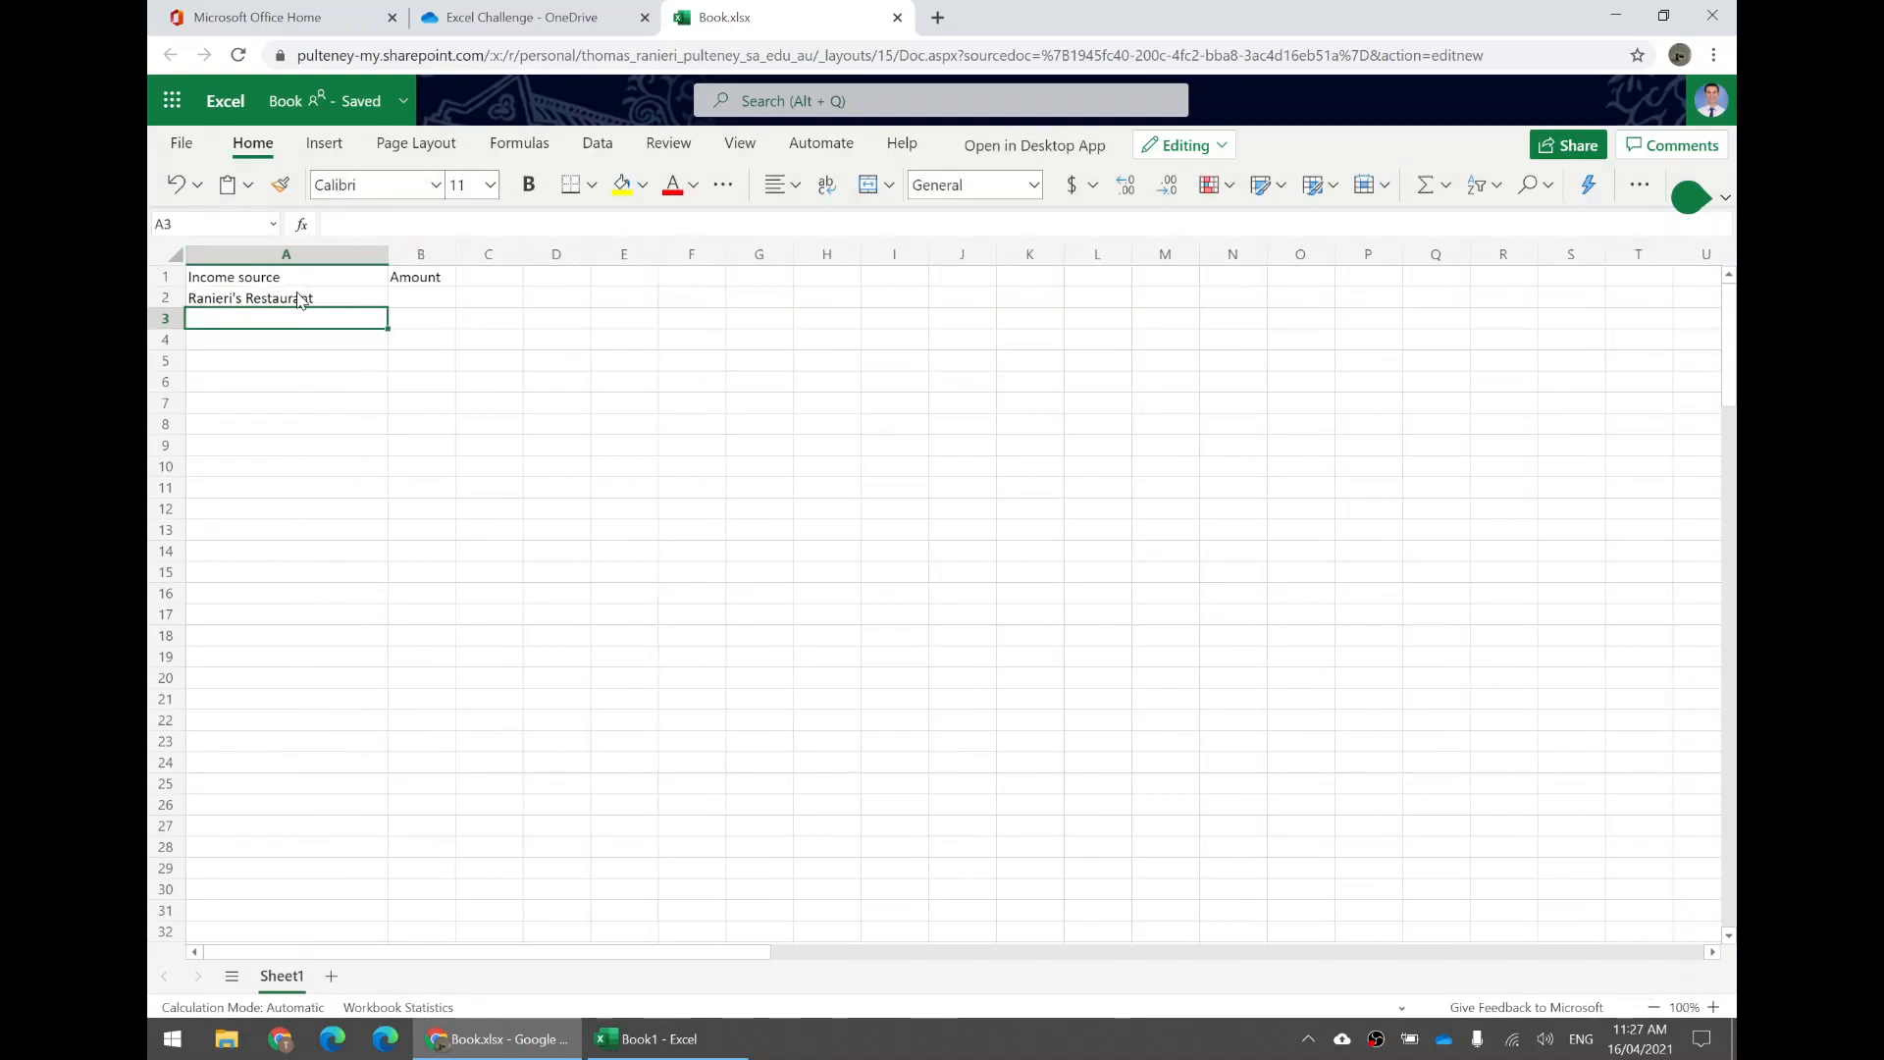
Enter 120 as the restaurant's amount in B2.
{"action": "left_click", "coordinate": [367, 289]}
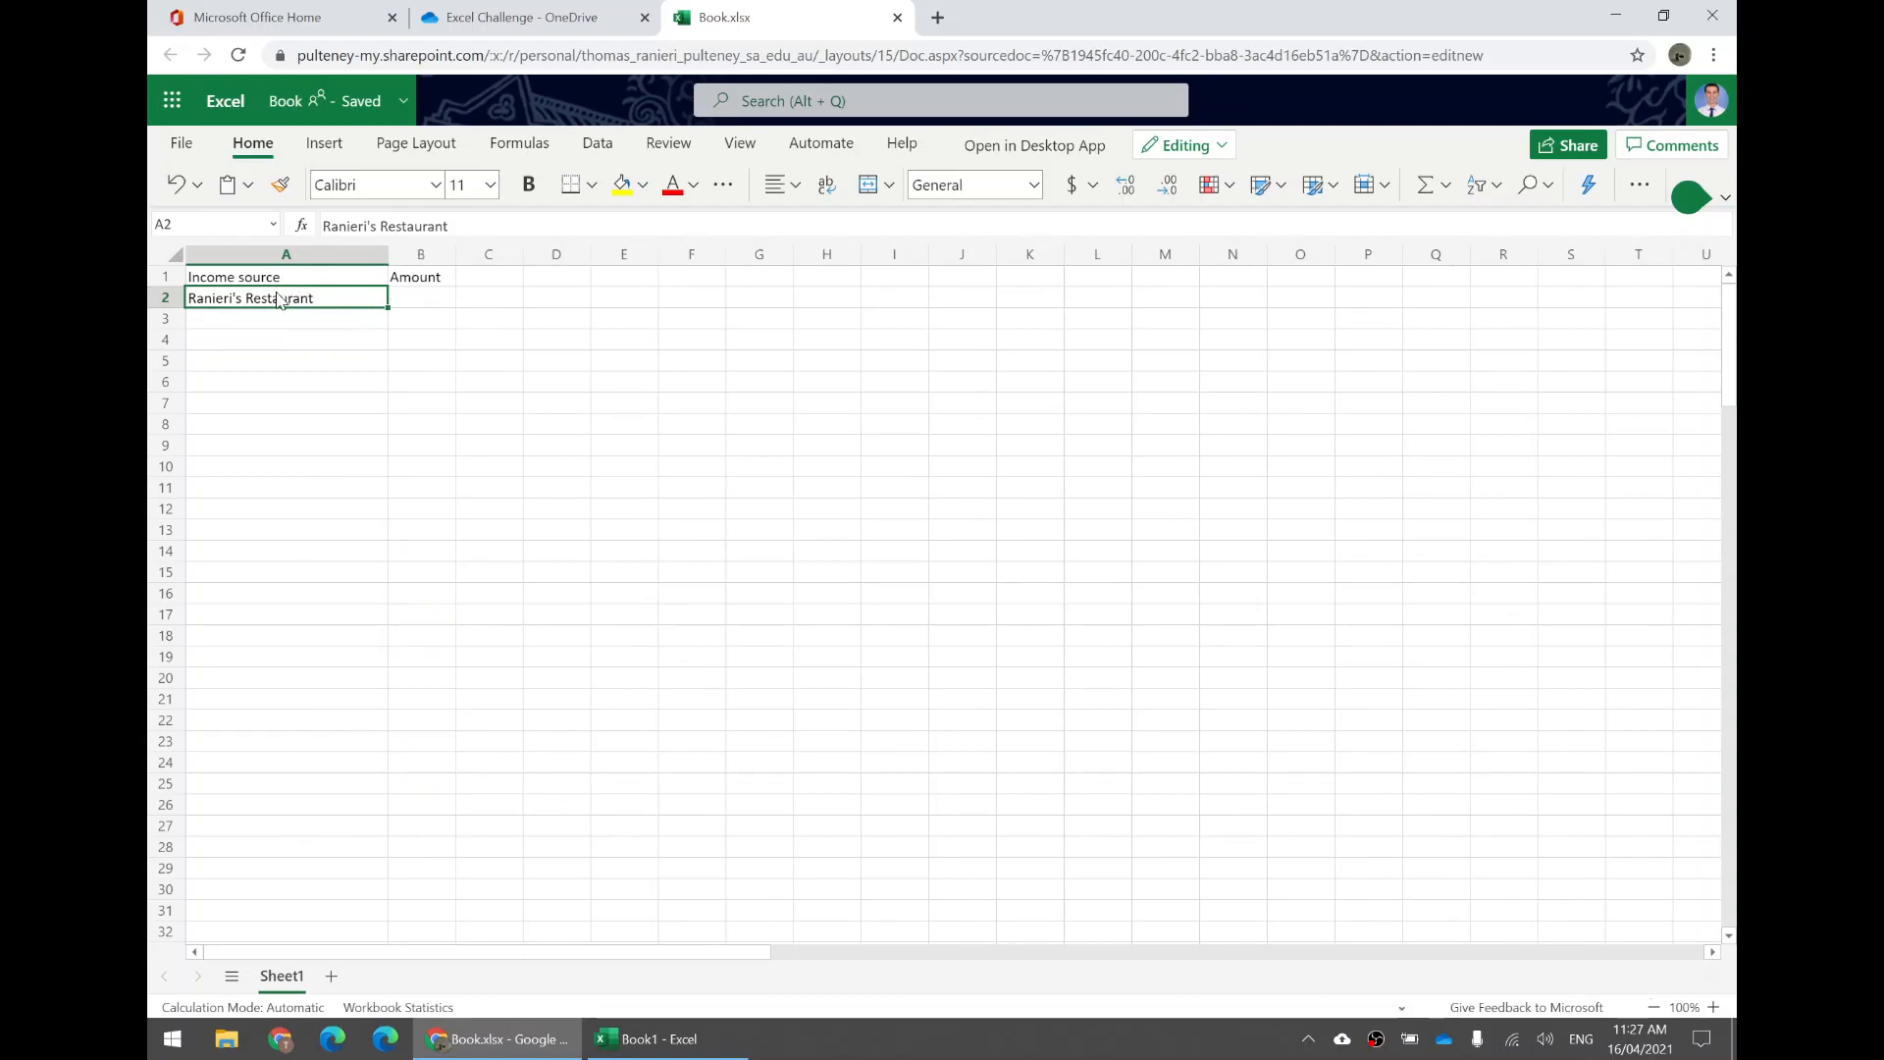
{"action": "left_click", "coordinate": [420, 299]}
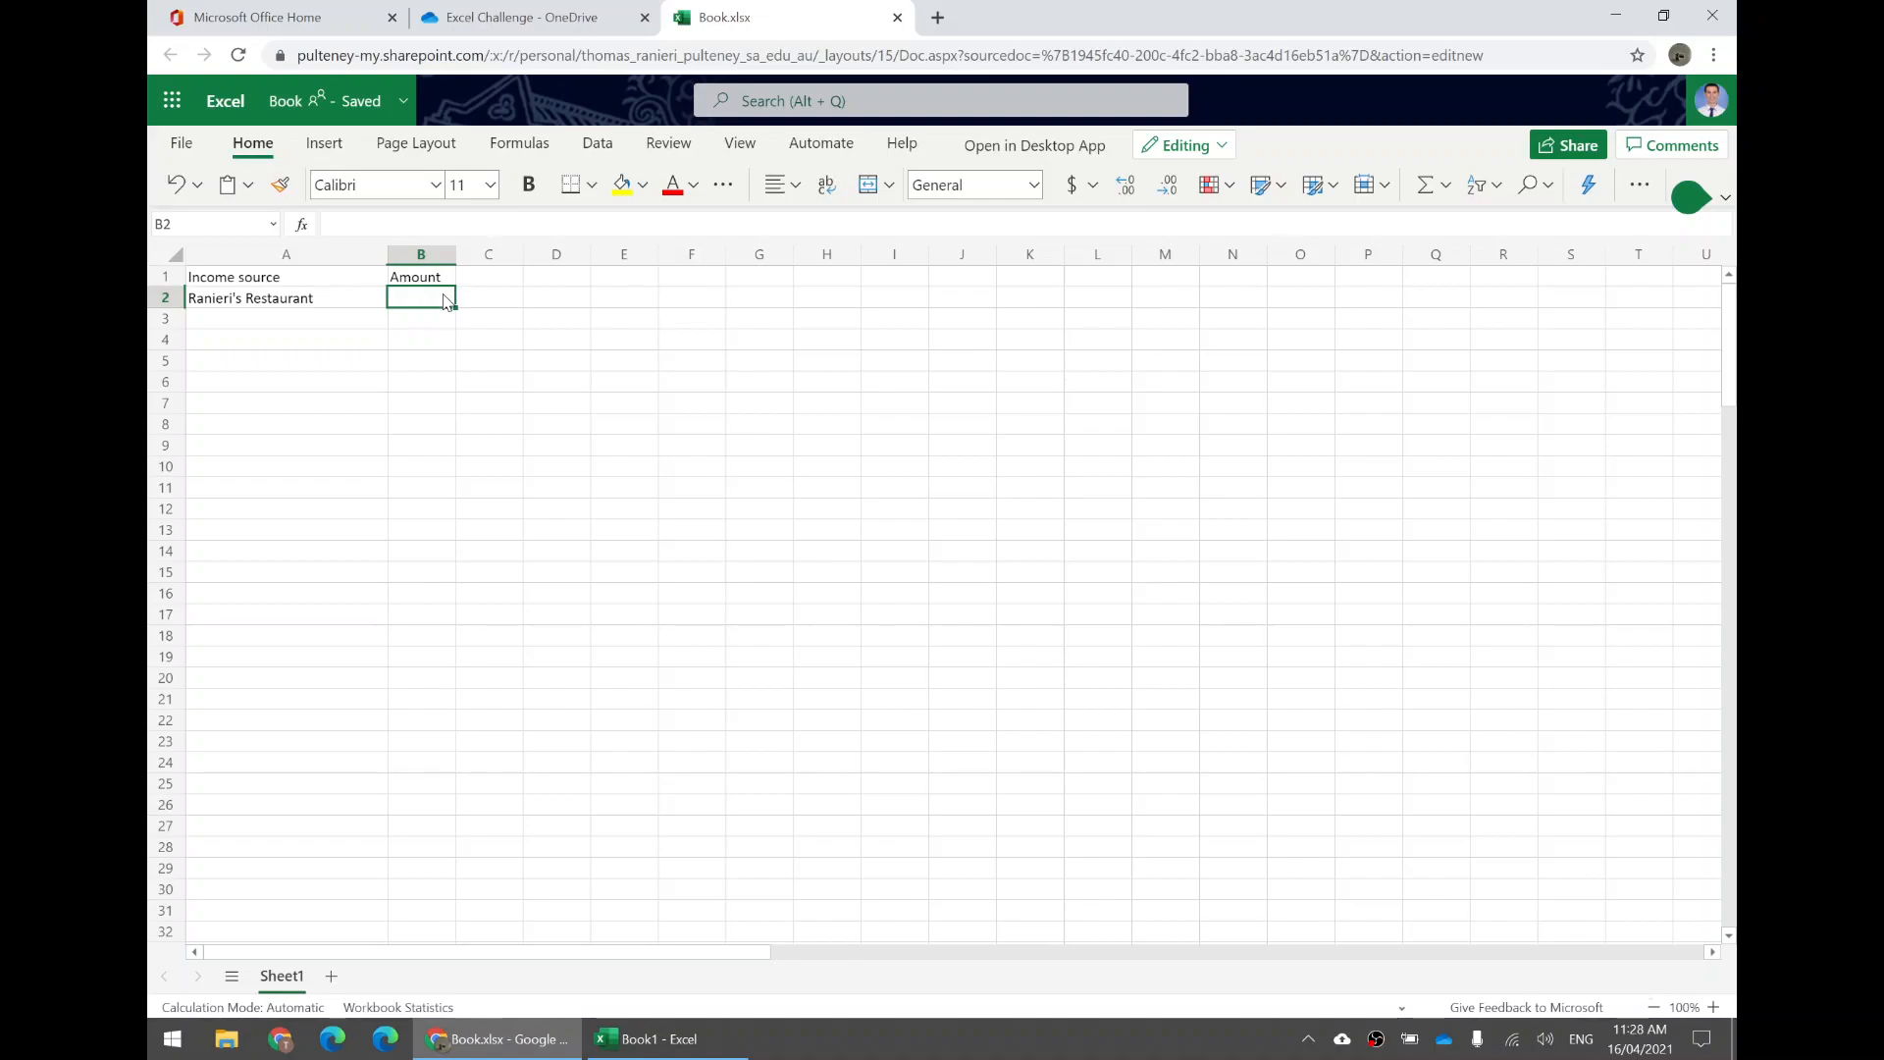
{"action": "type", "text": "120"}
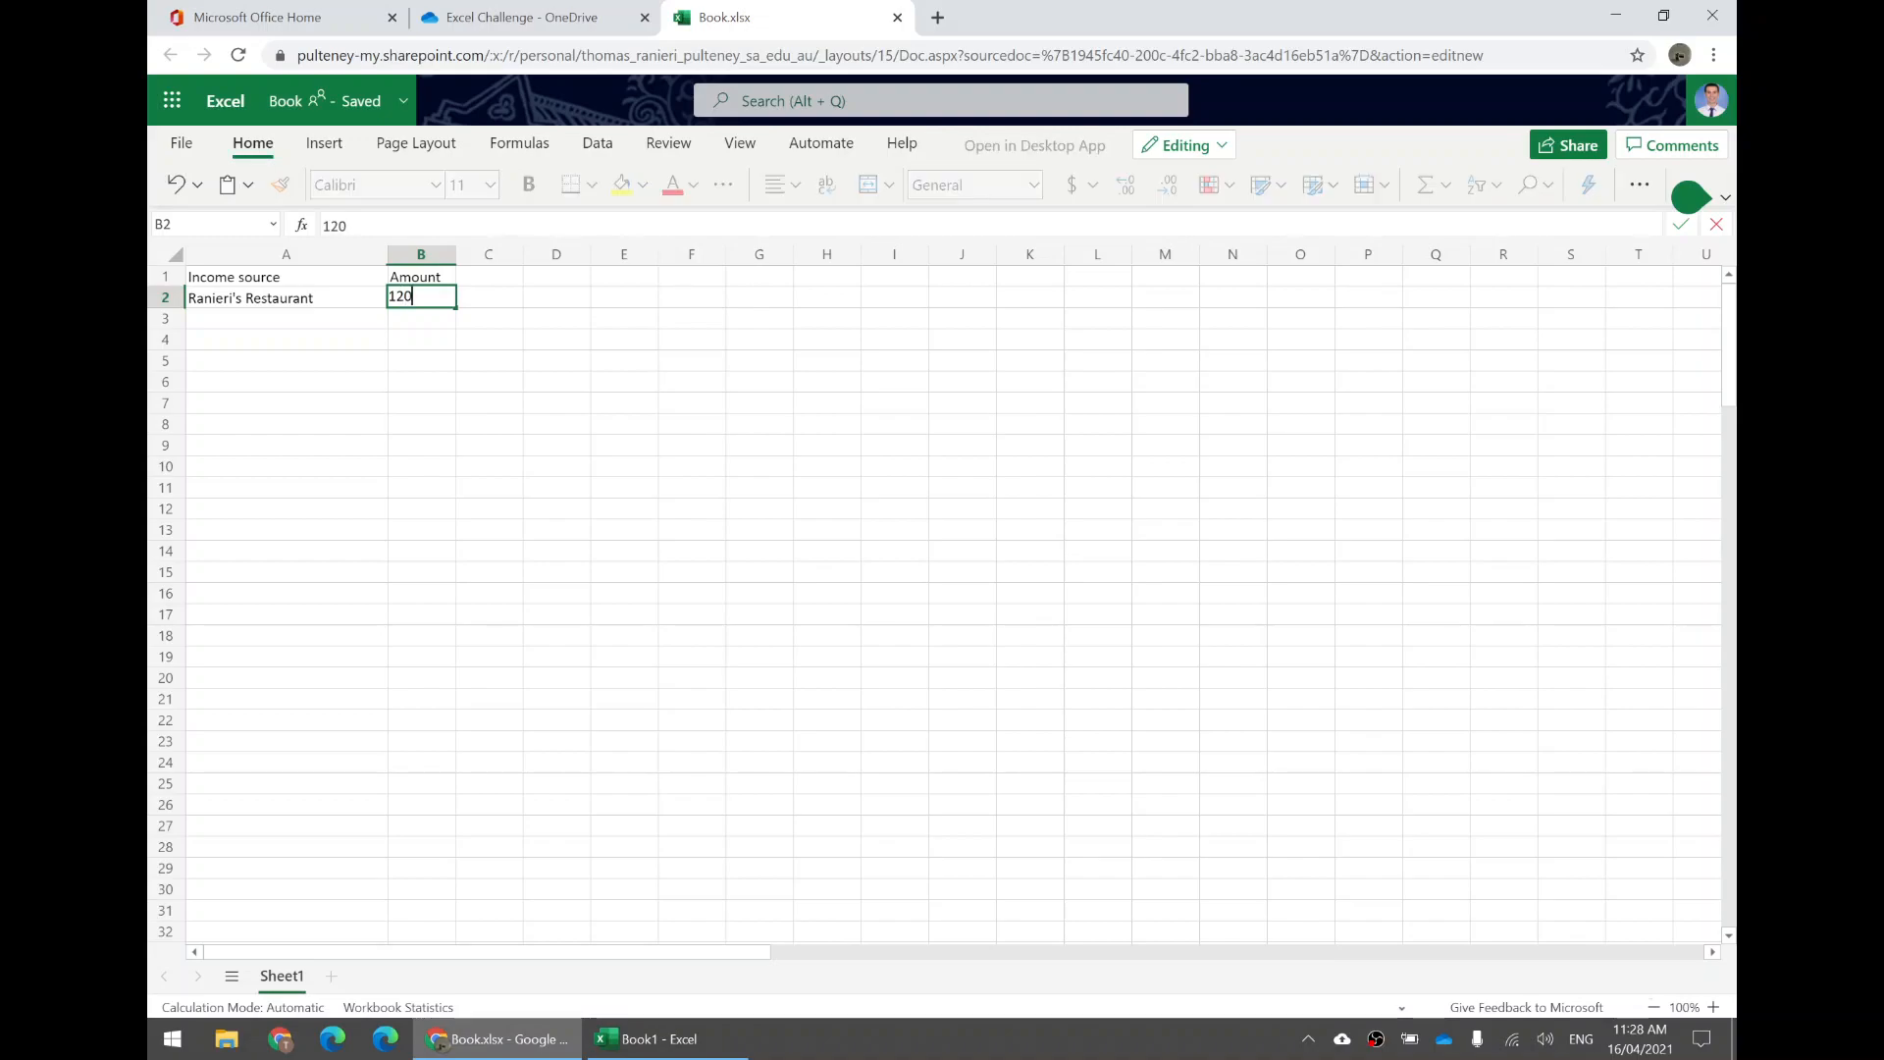
{"action": "key", "text": "Return"}
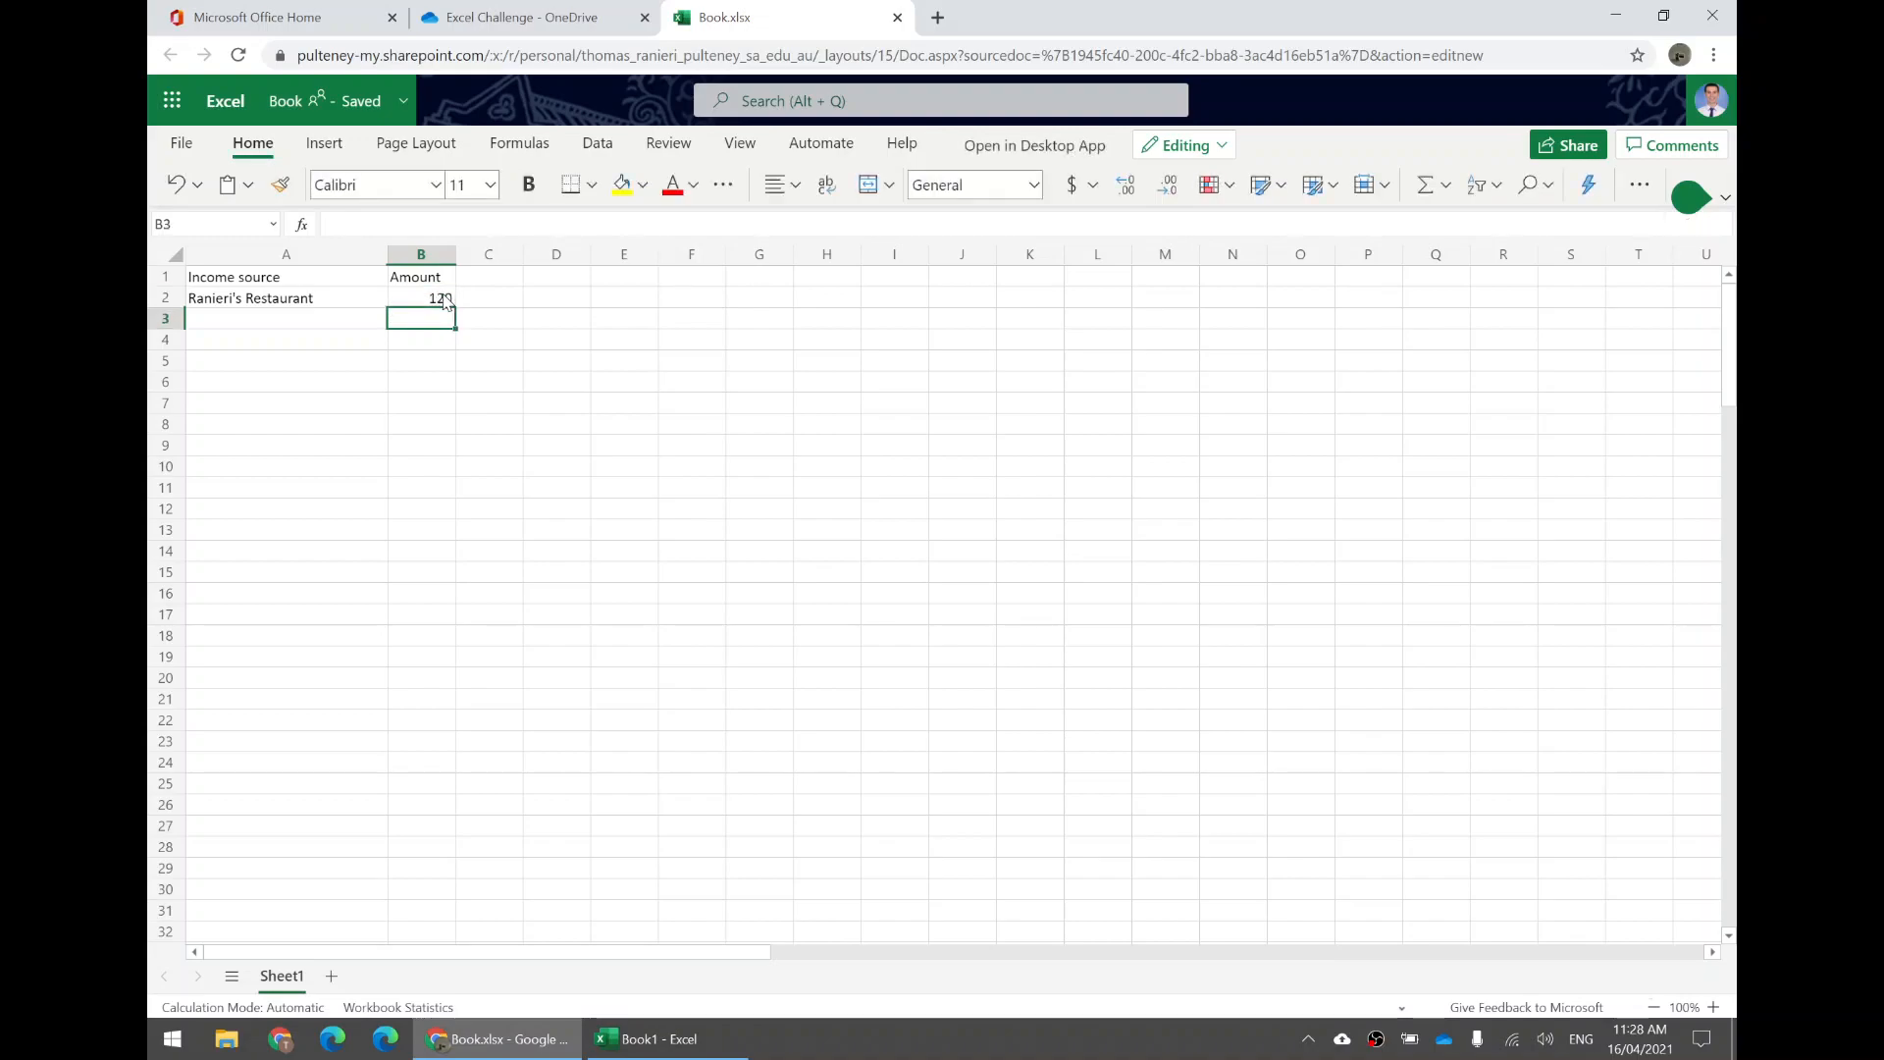
Add Pocket money as an income source in A3 with an amount of 10 in B3.
{"action": "left_click", "coordinate": [166, 319]}
{"action": "left_click", "coordinate": [202, 322]}
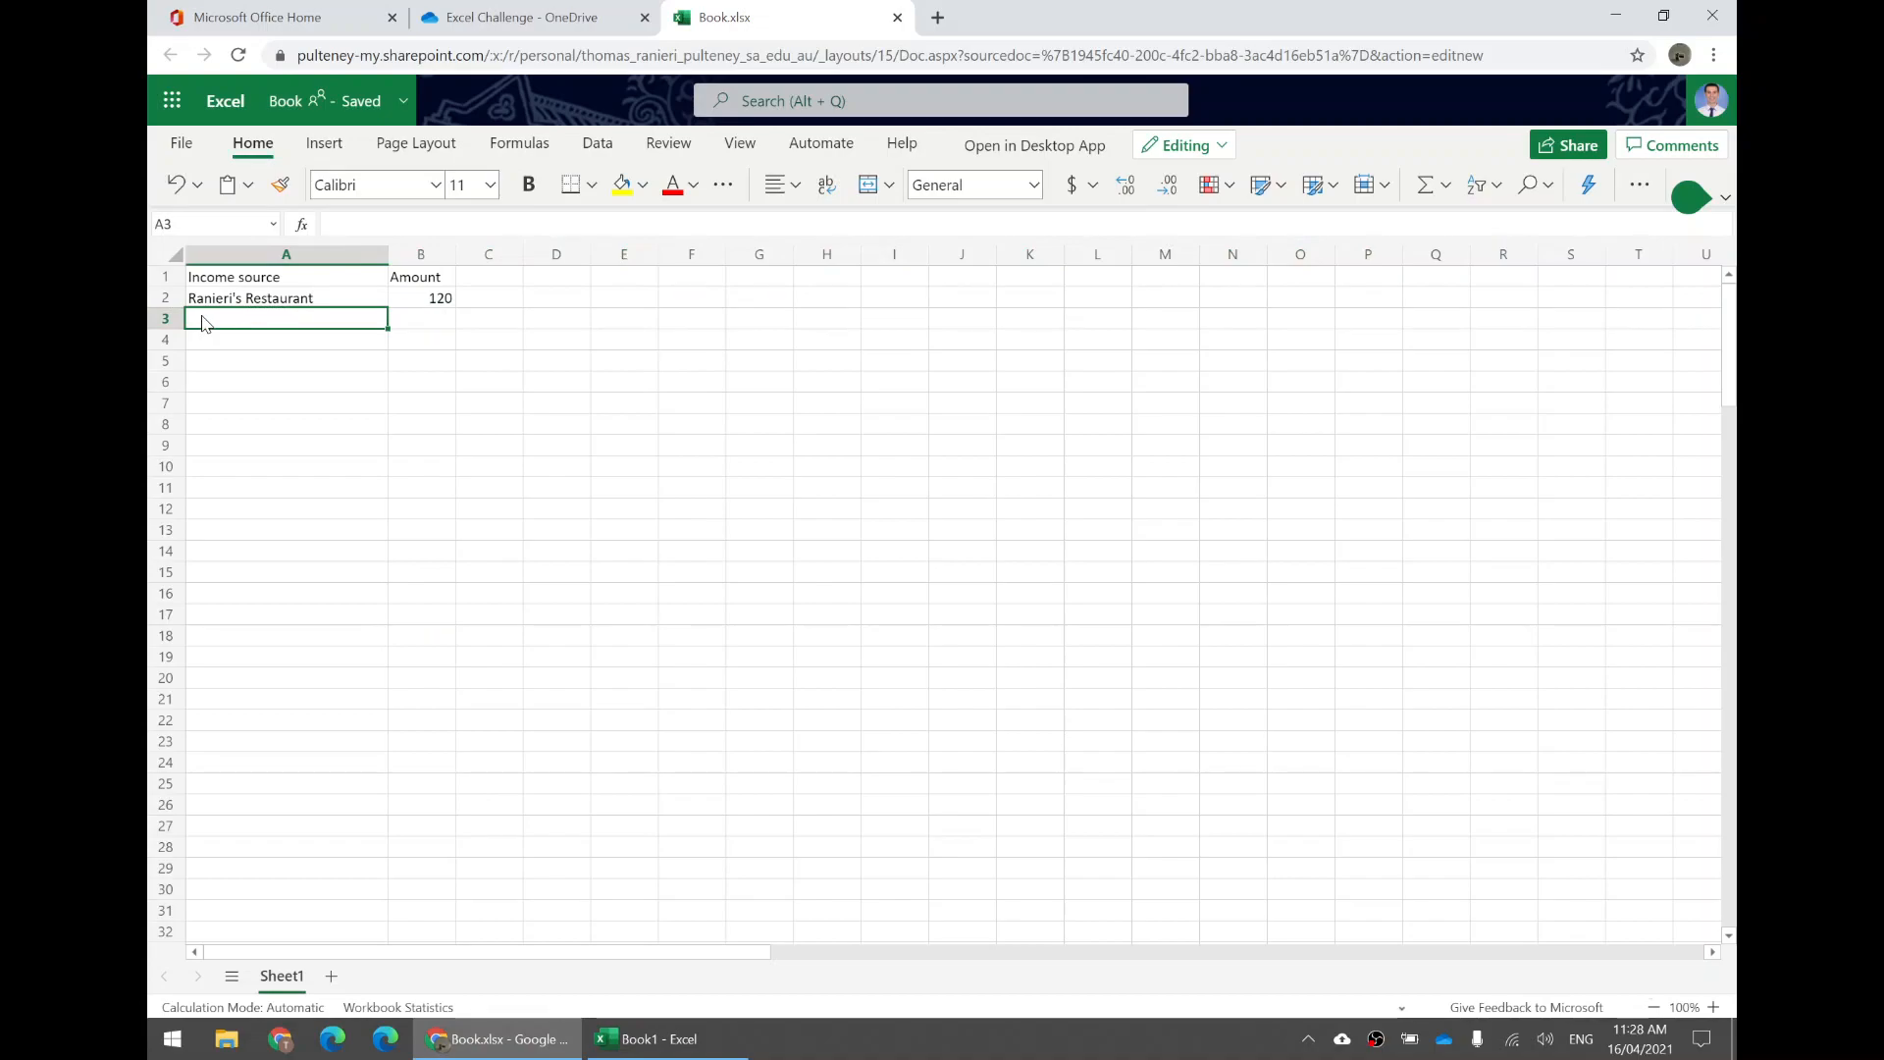
{"action": "type", "text": "Pocke"}
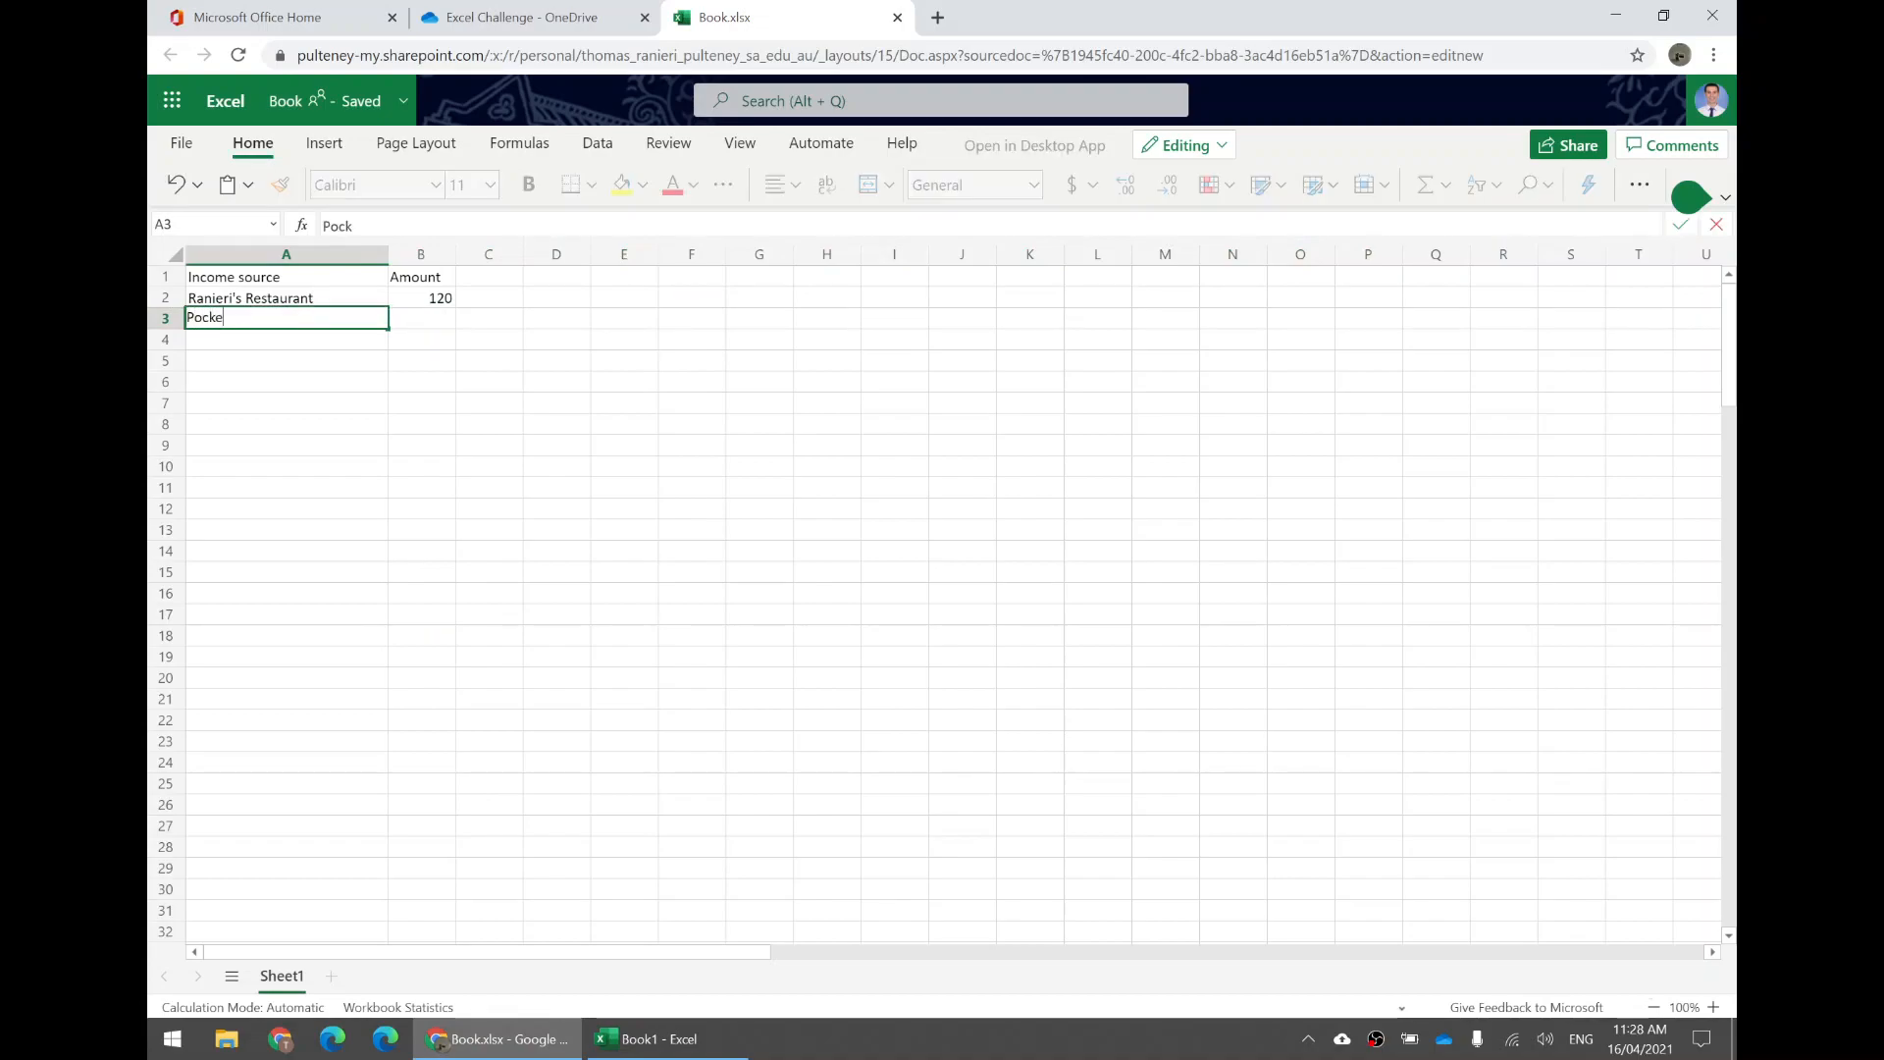
{"action": "type", "text": "t money"}
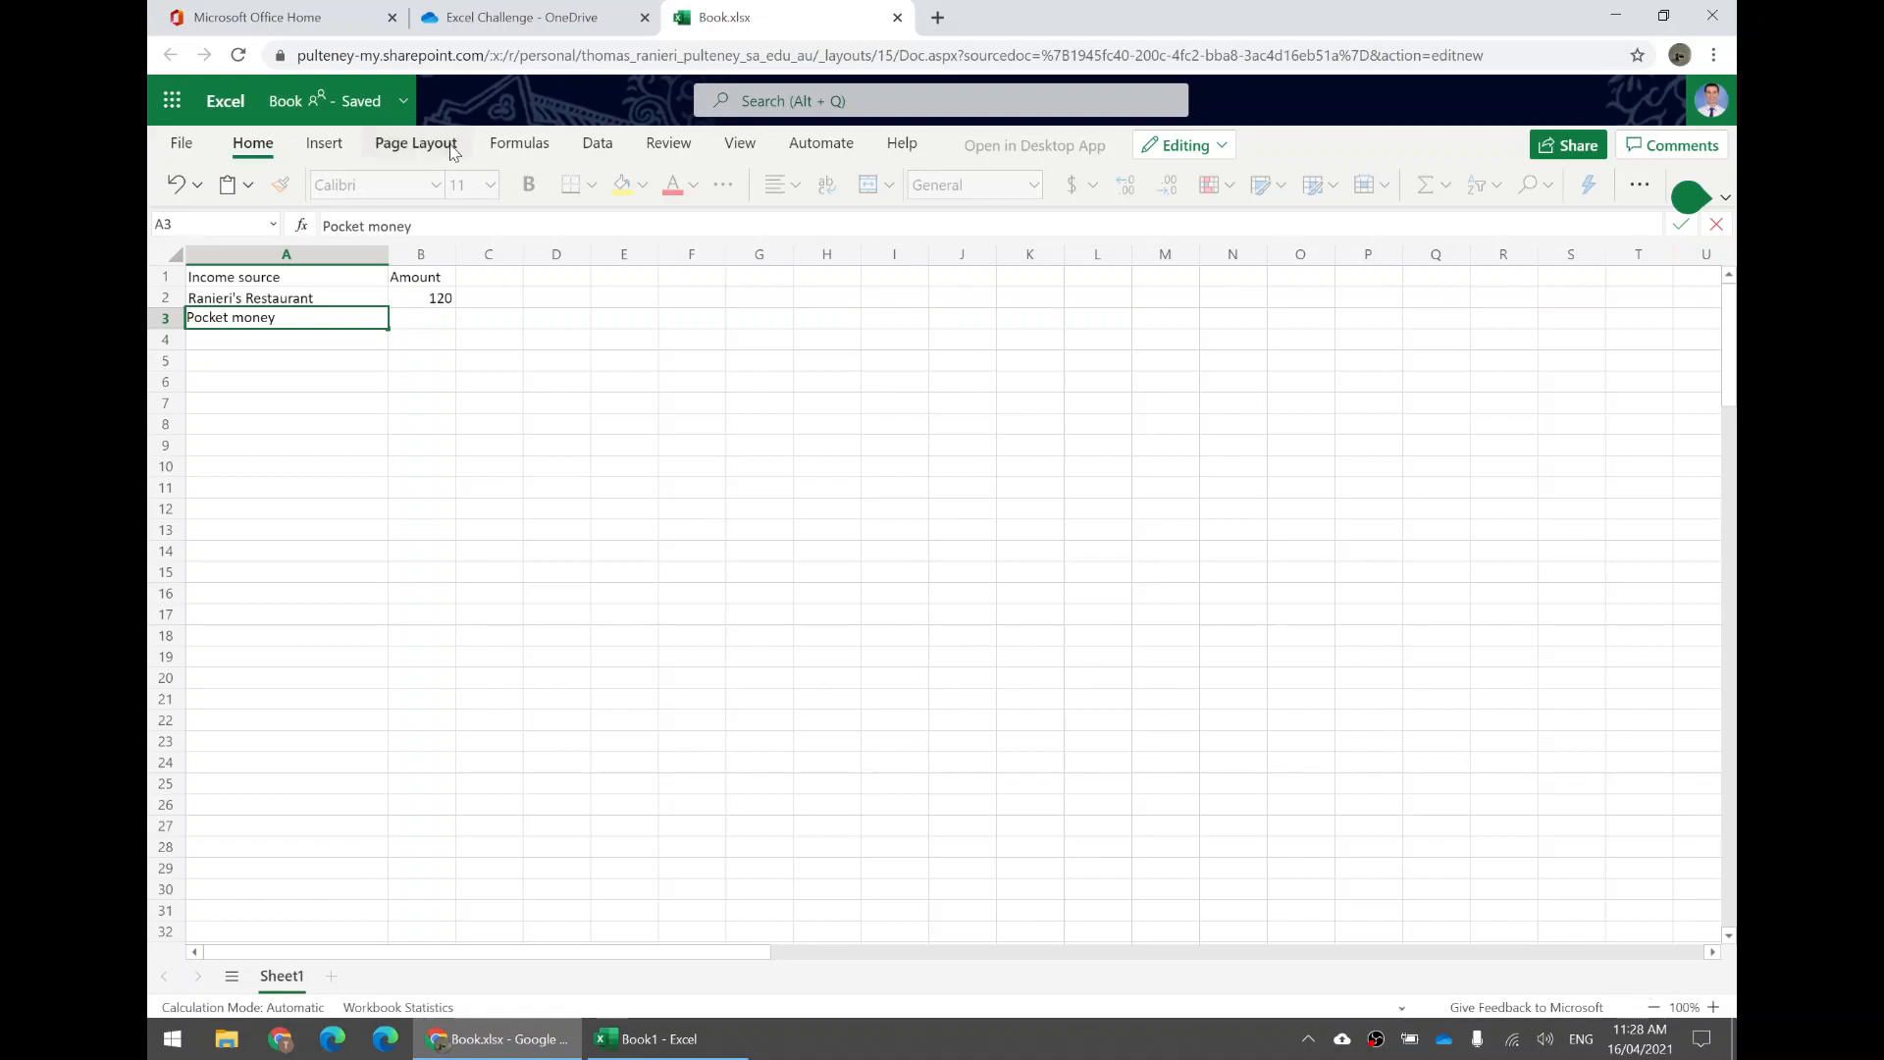
{"action": "left_click", "coordinate": [427, 327]}
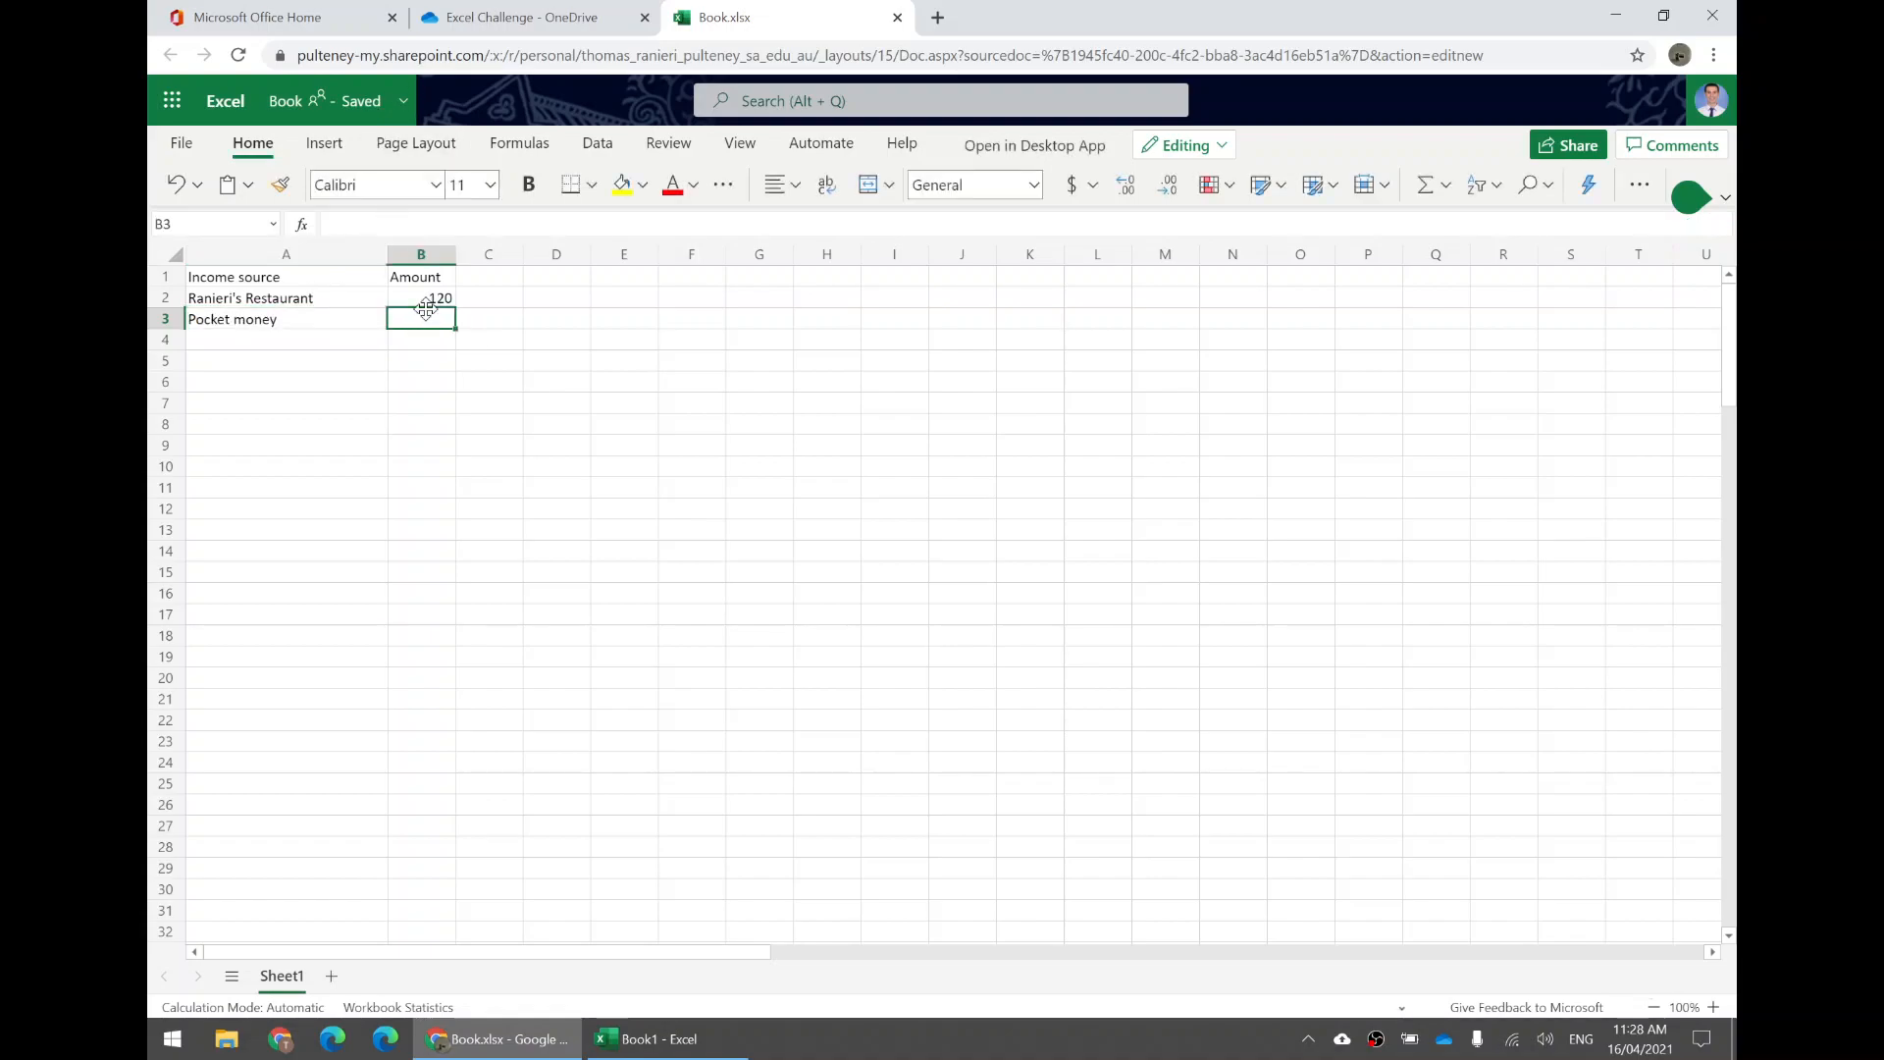
{"action": "type", "text": "10"}
{"action": "key", "text": "Return"}
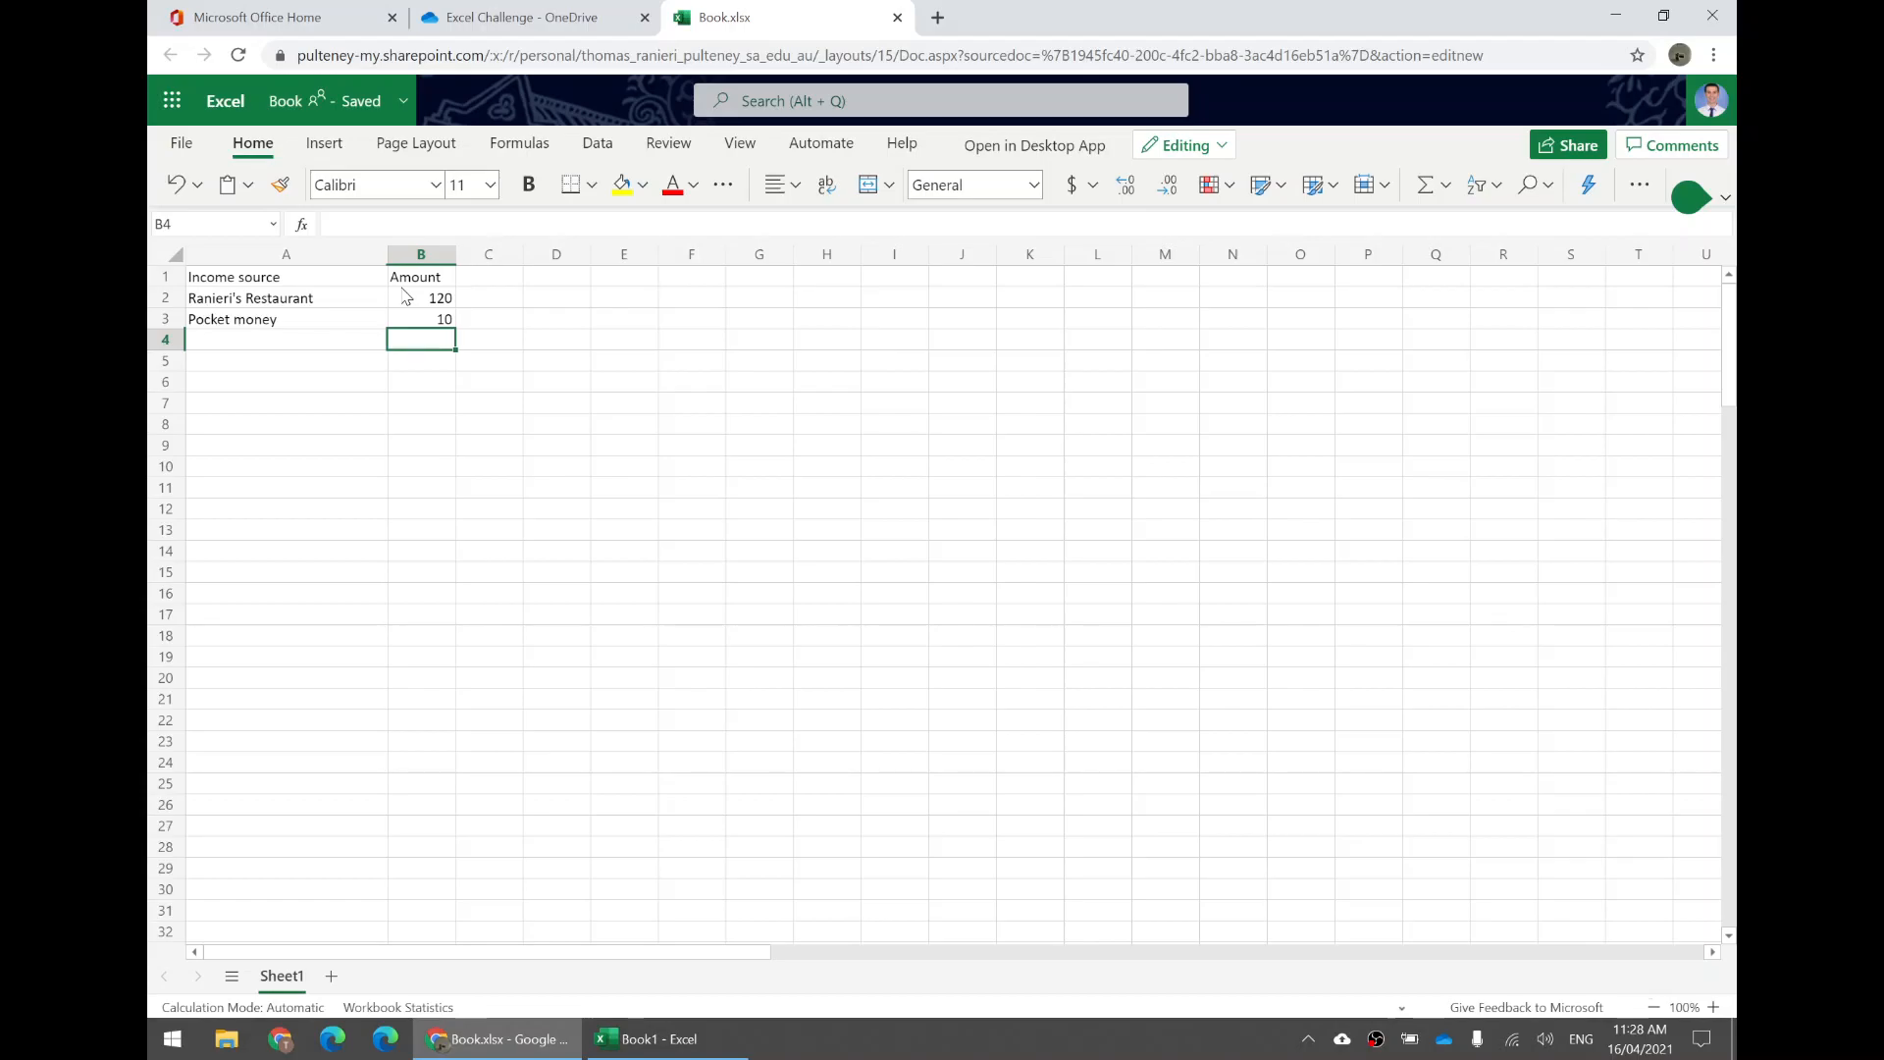
Add the headings Expense in D1 and Amount in E1 for an expenses table.
{"action": "left_click", "coordinate": [579, 280]}
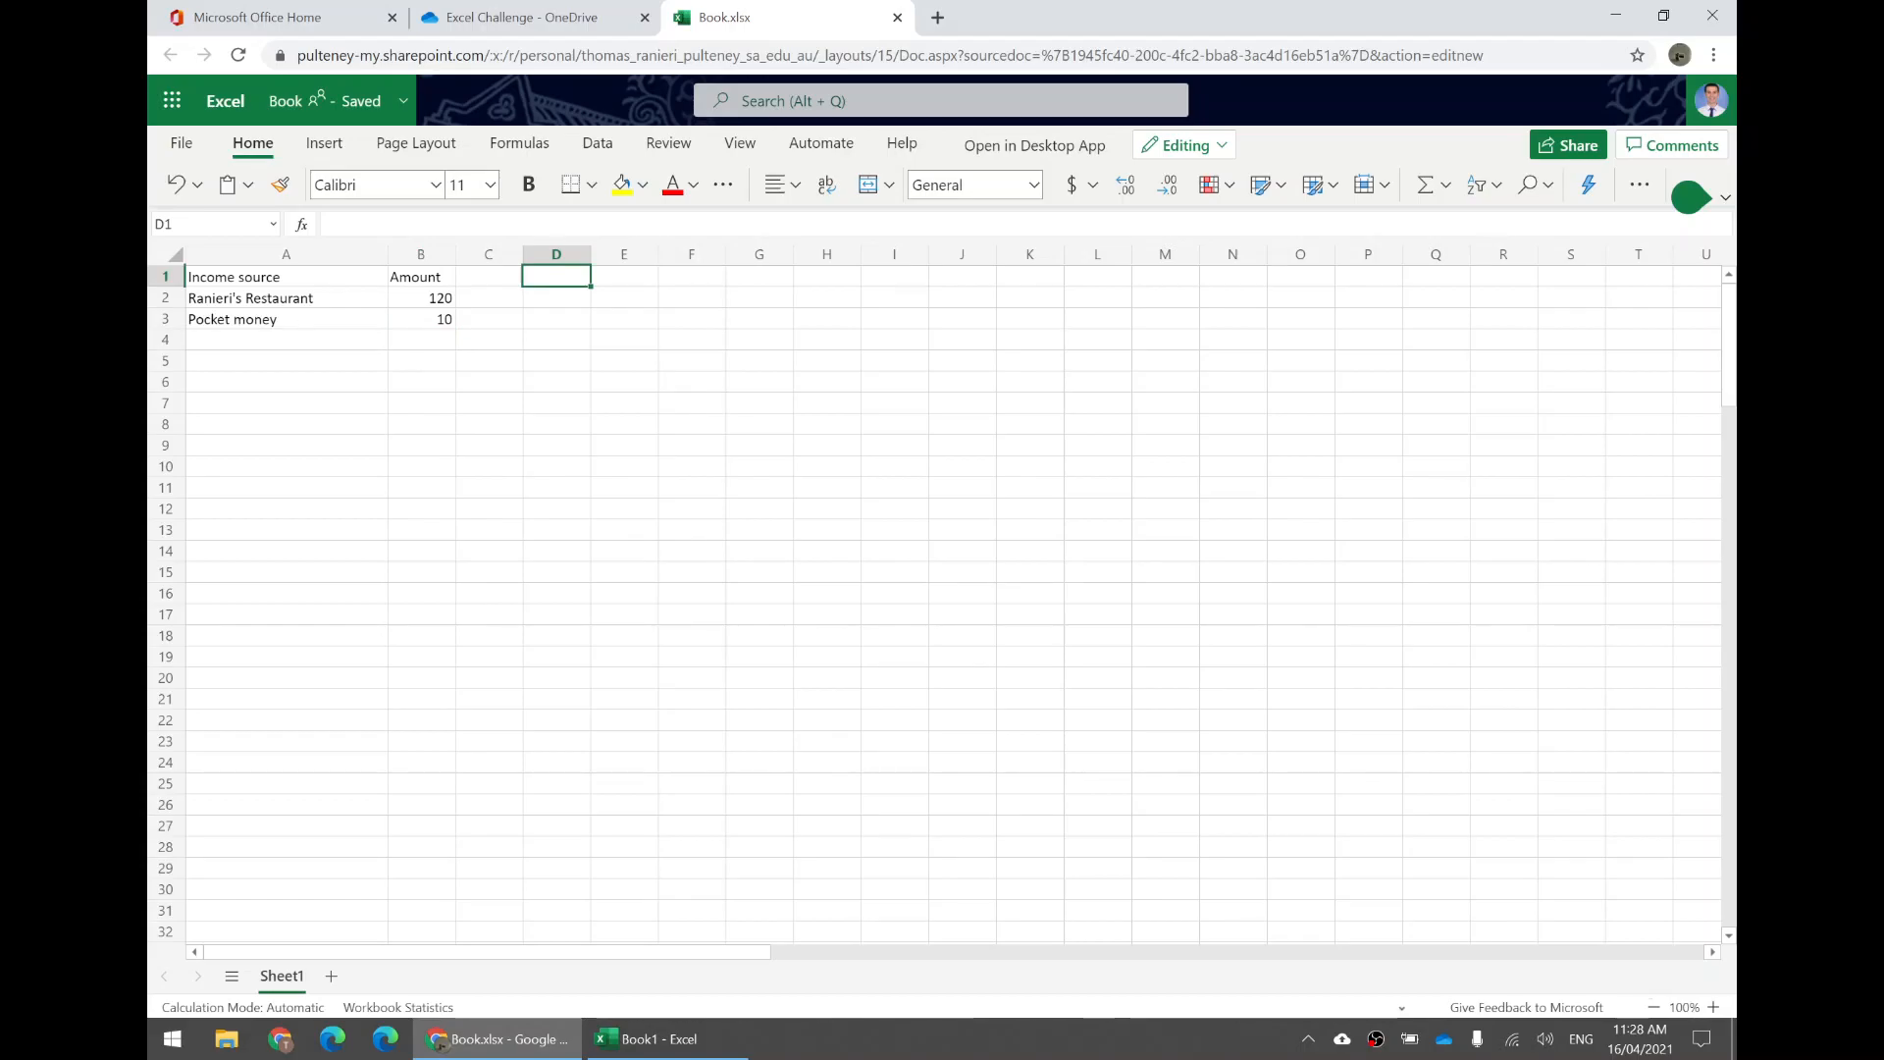
{"action": "type", "text": "Expes"}
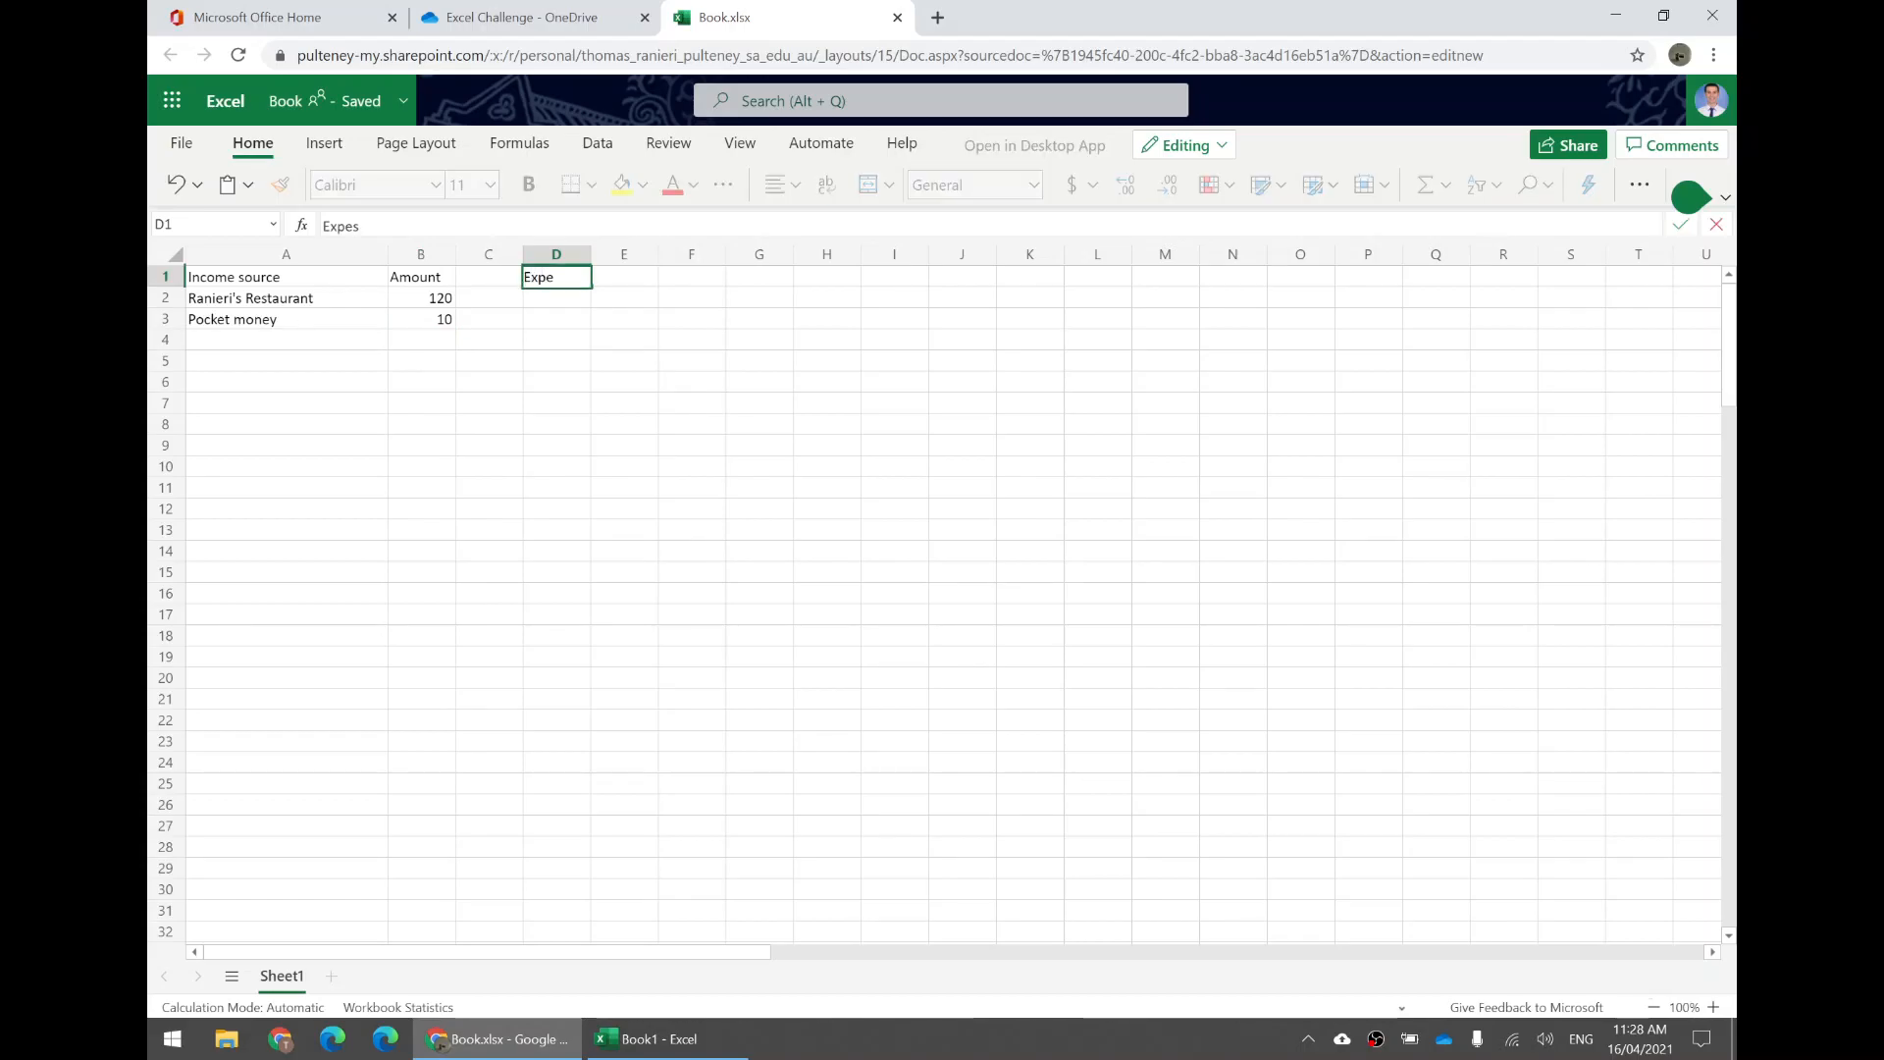
{"action": "key", "text": "BackSpace"}
{"action": "type", "text": "nse"}
{"action": "key", "text": "Tab"}
{"action": "type", "text": "A"}
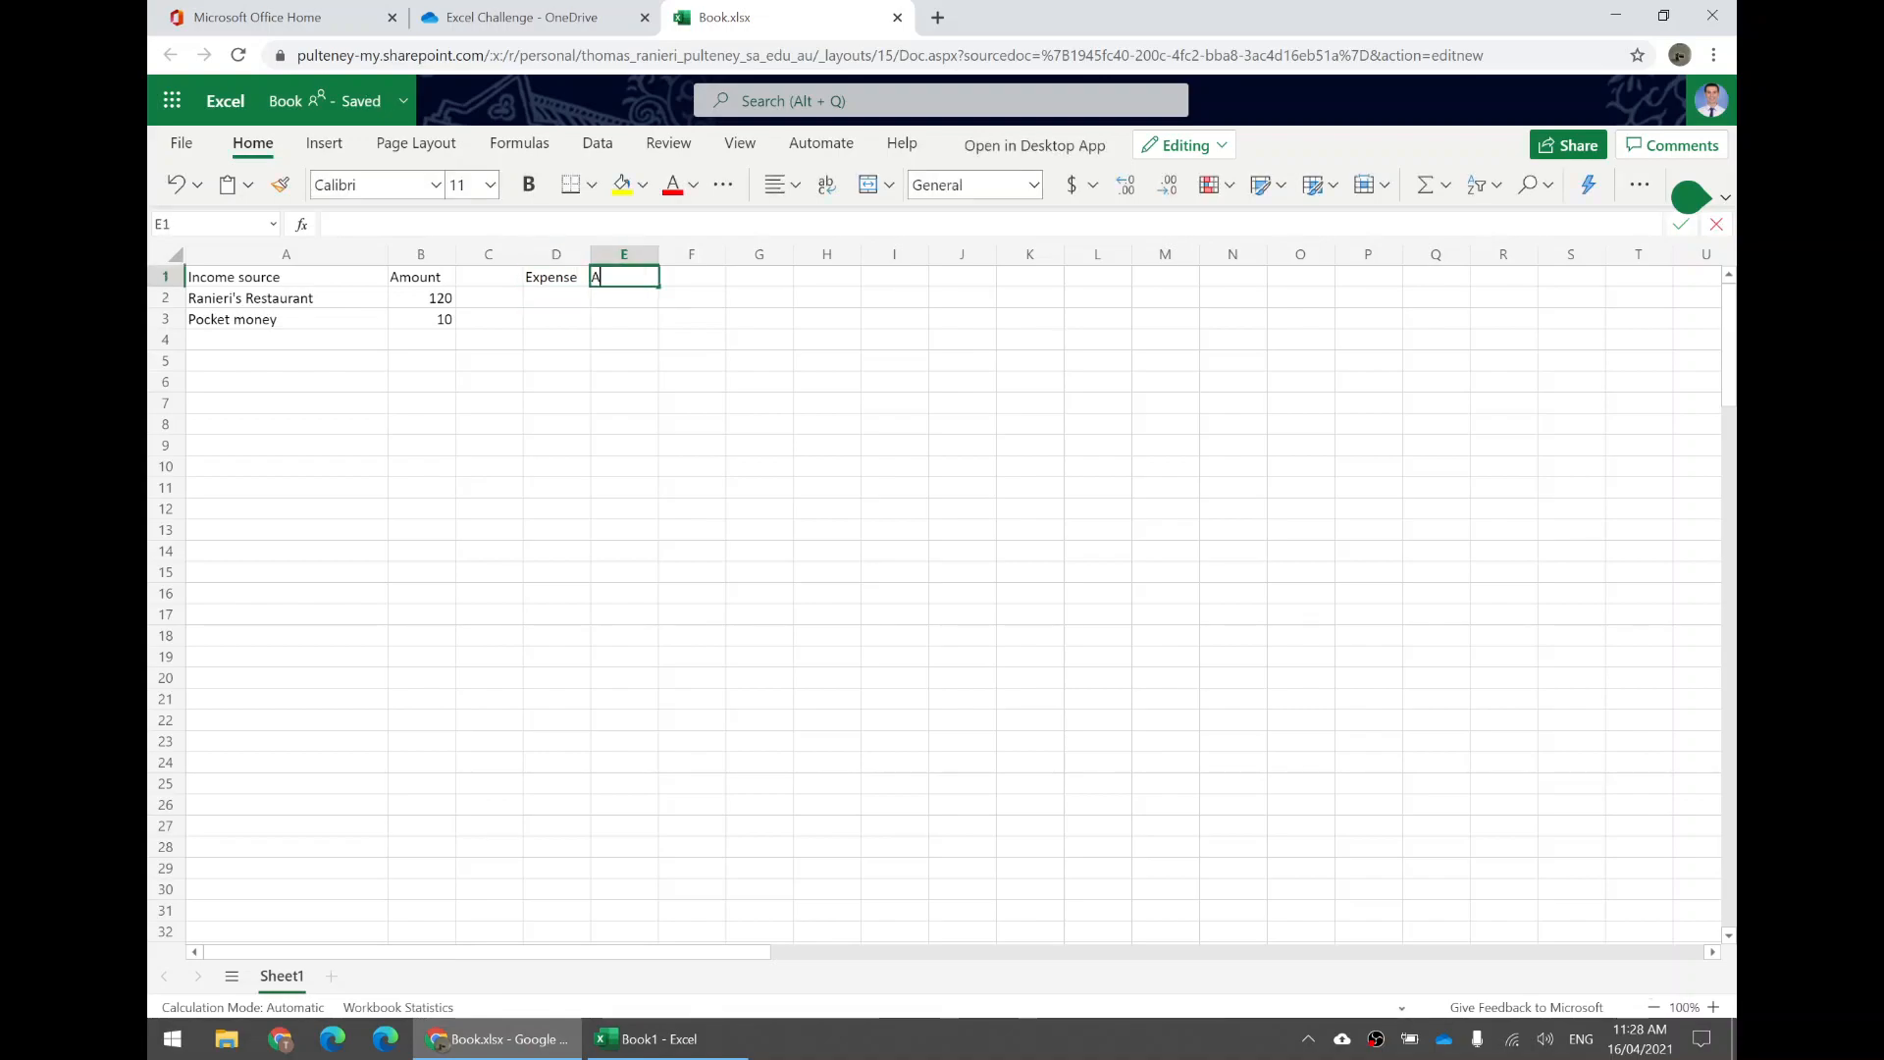
{"action": "type", "text": "mount"}
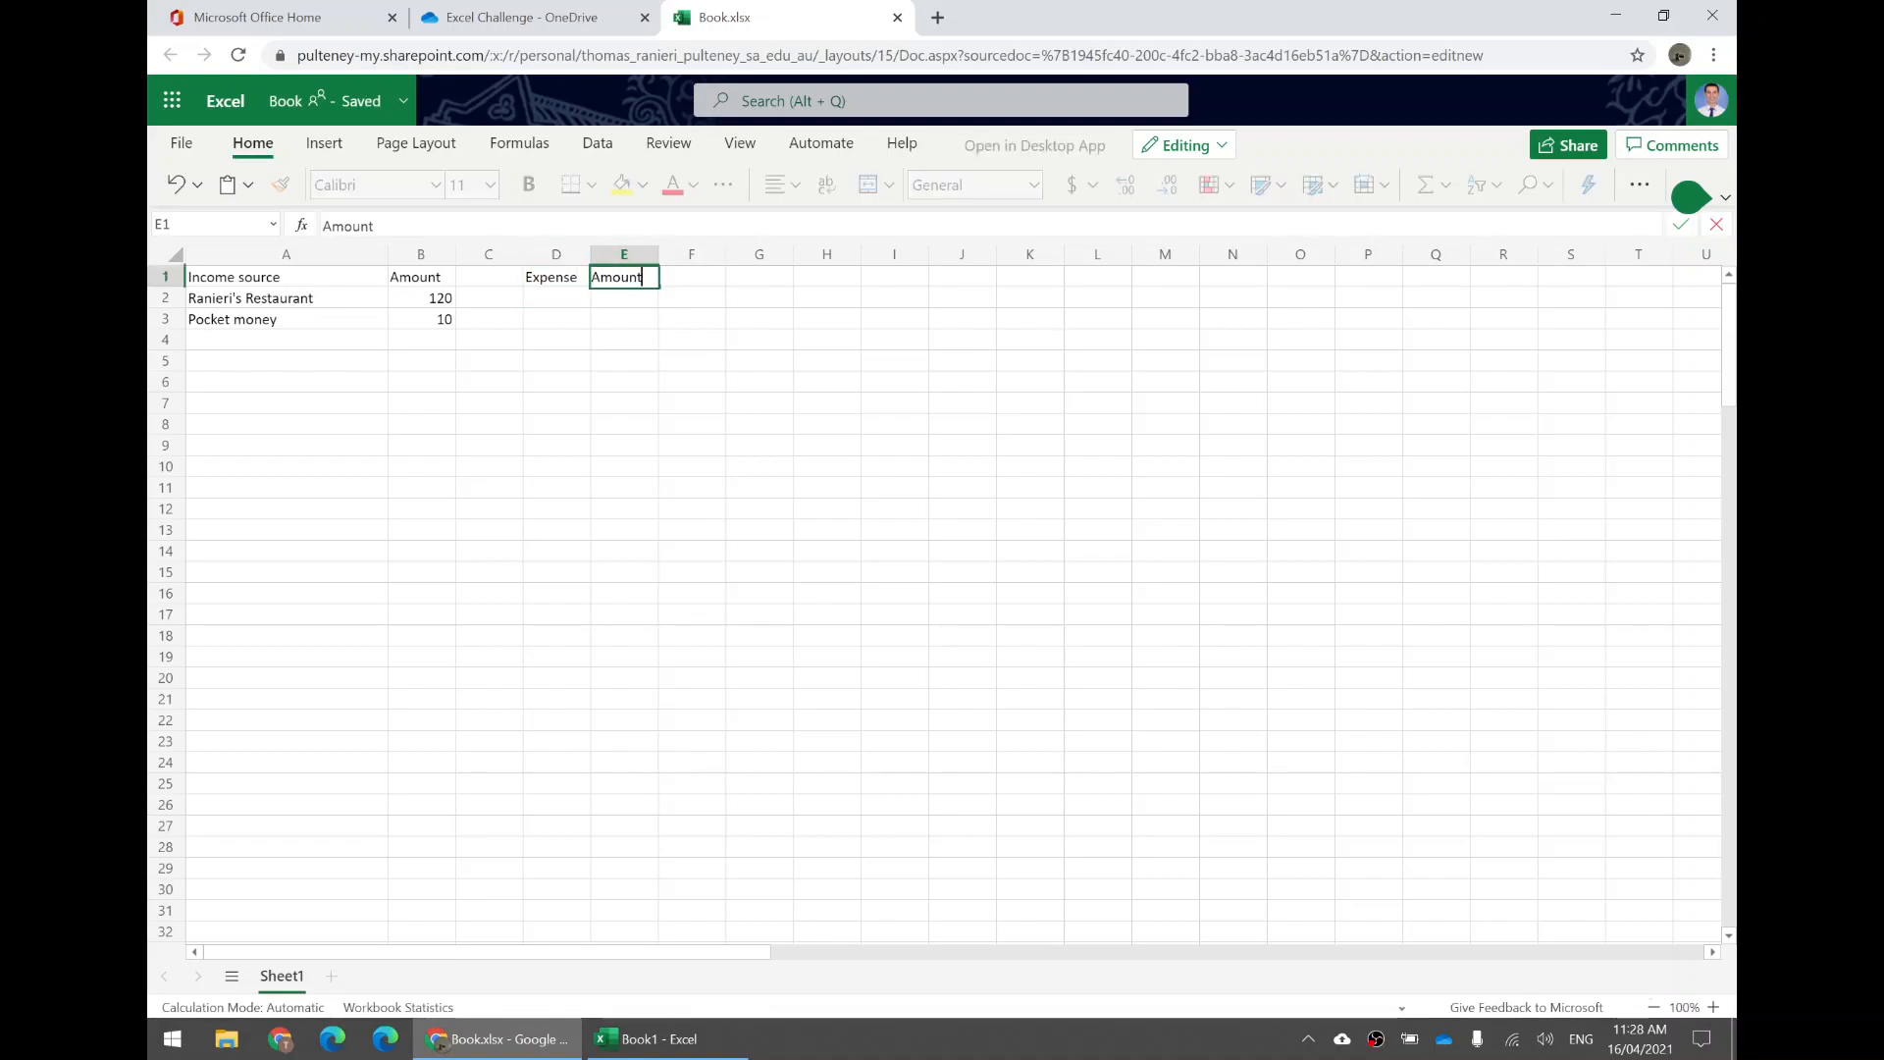
{"action": "key", "text": "Return"}
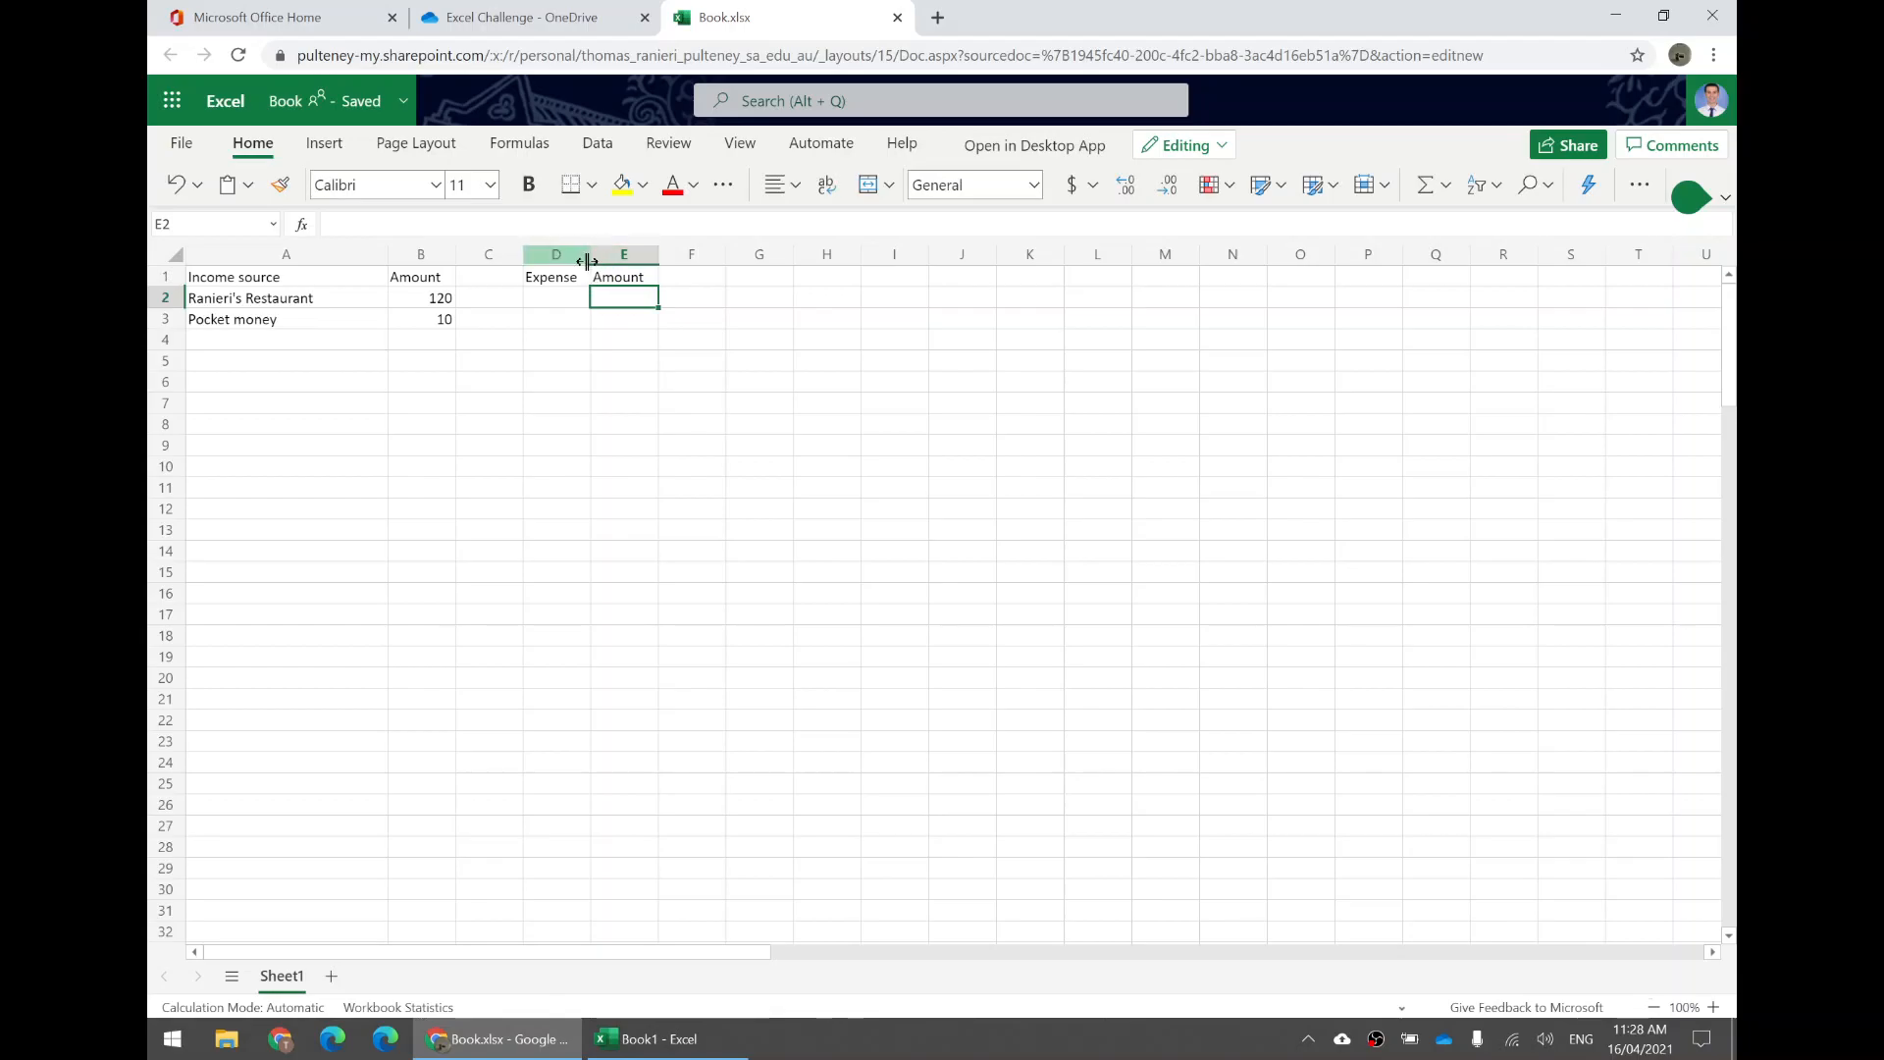
Widen column D to match the width of the income source column.
{"action": "left_click_drag", "start_coordinate": [555, 254], "coordinate": [624, 254]}
{"action": "left_click_drag", "start_coordinate": [591, 247], "coordinate": [686, 251]}
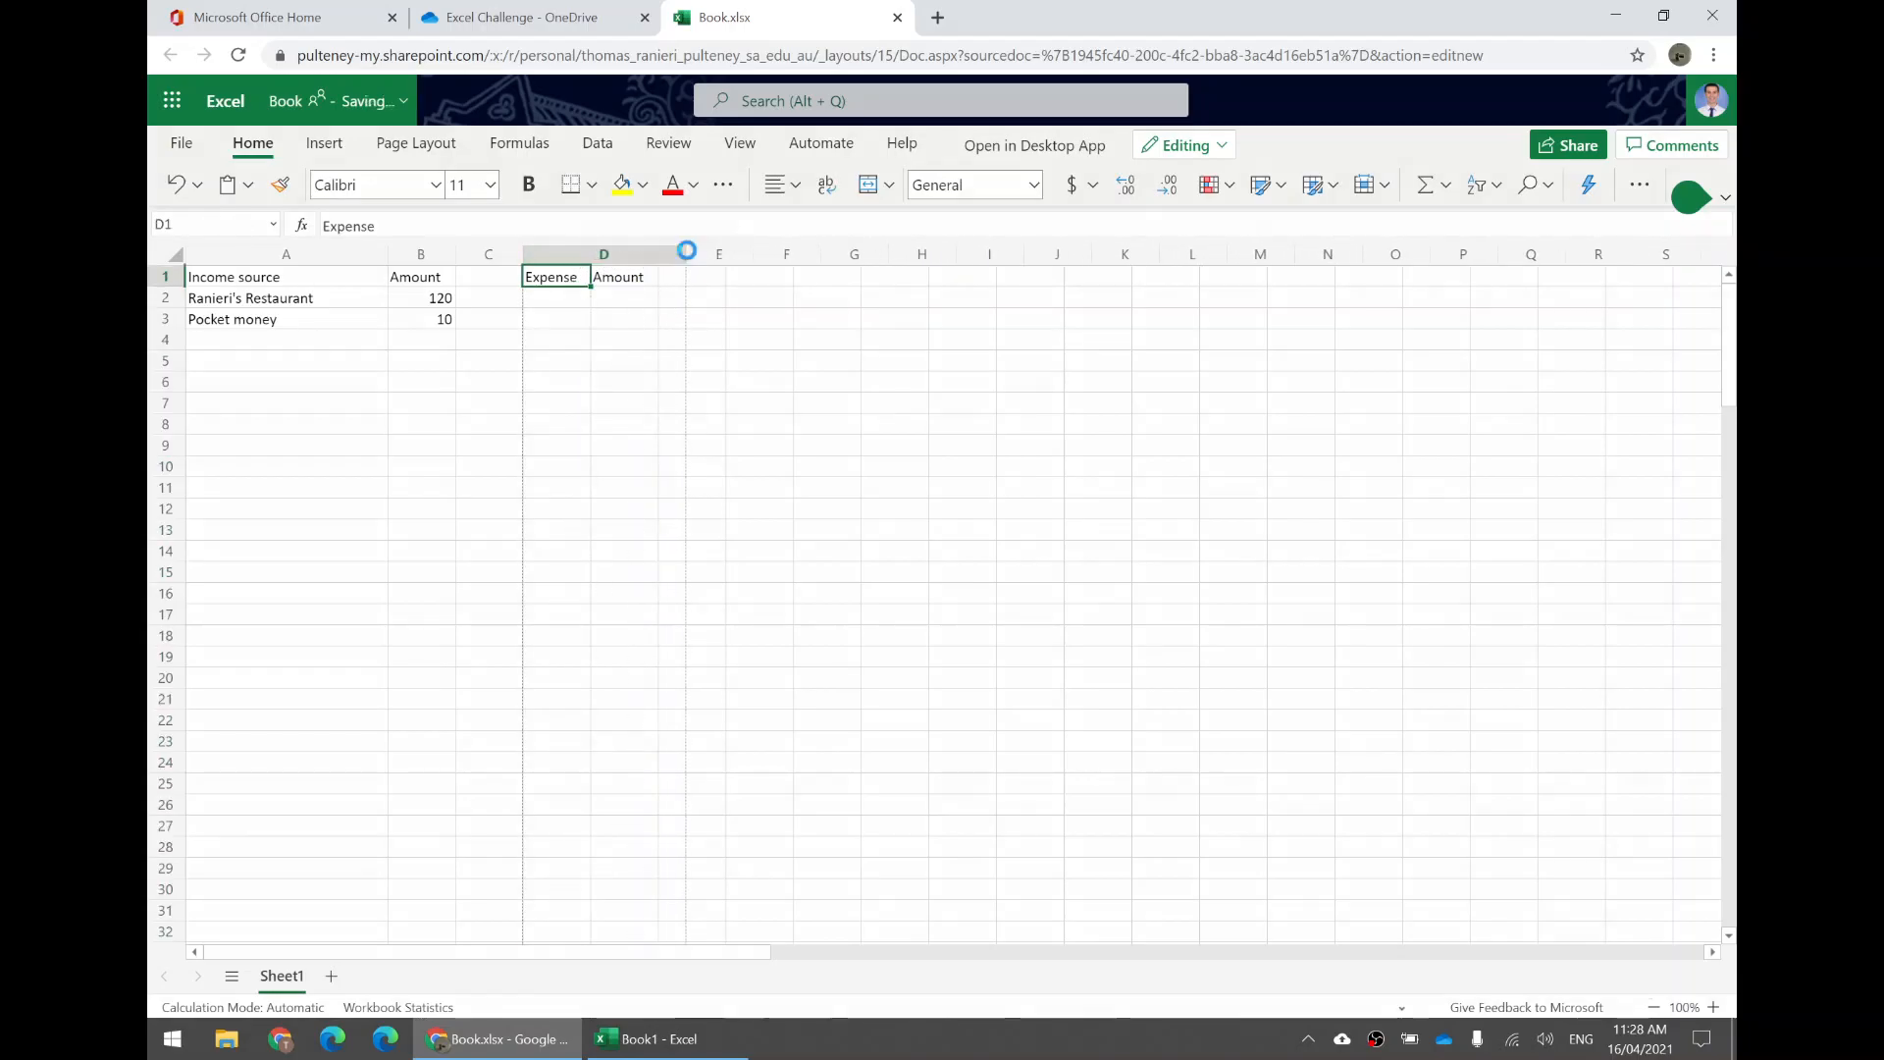
{"action": "left_click", "coordinate": [577, 305]}
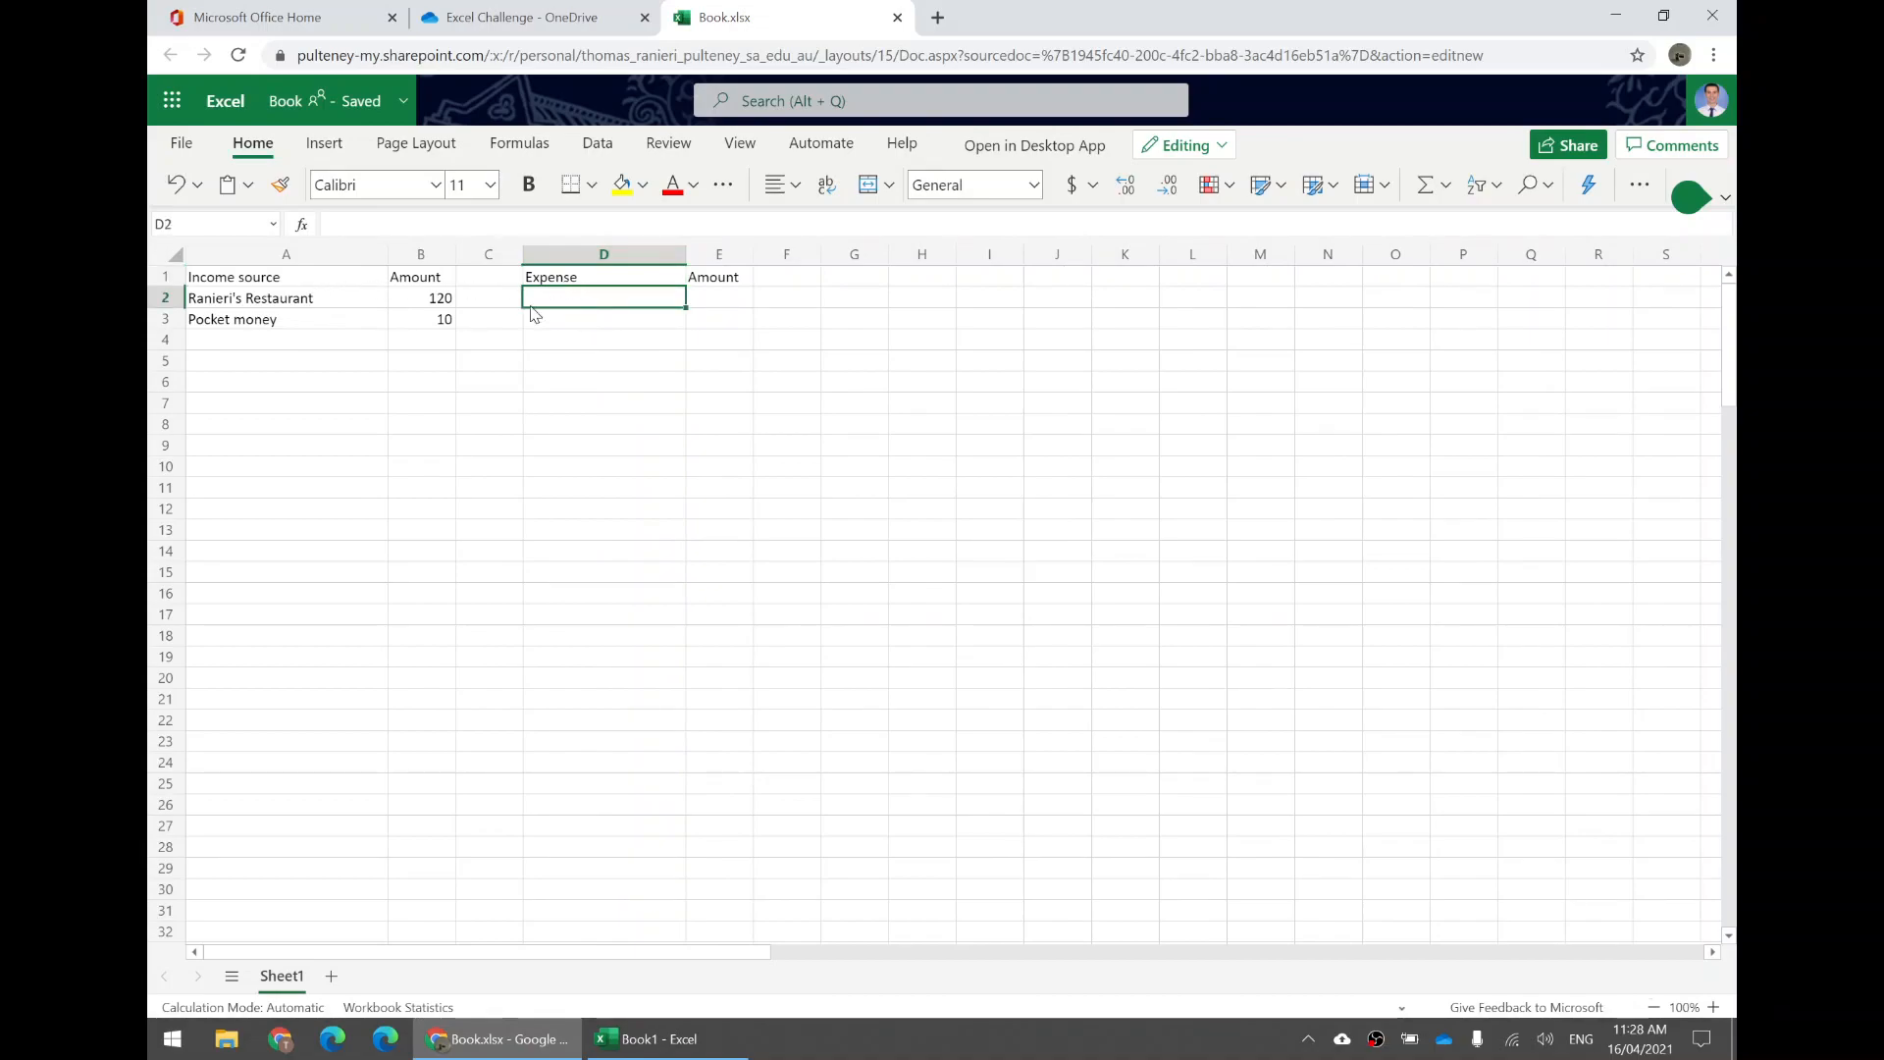
{"action": "left_click_drag", "start_coordinate": [305, 296], "coordinate": [302, 636]}
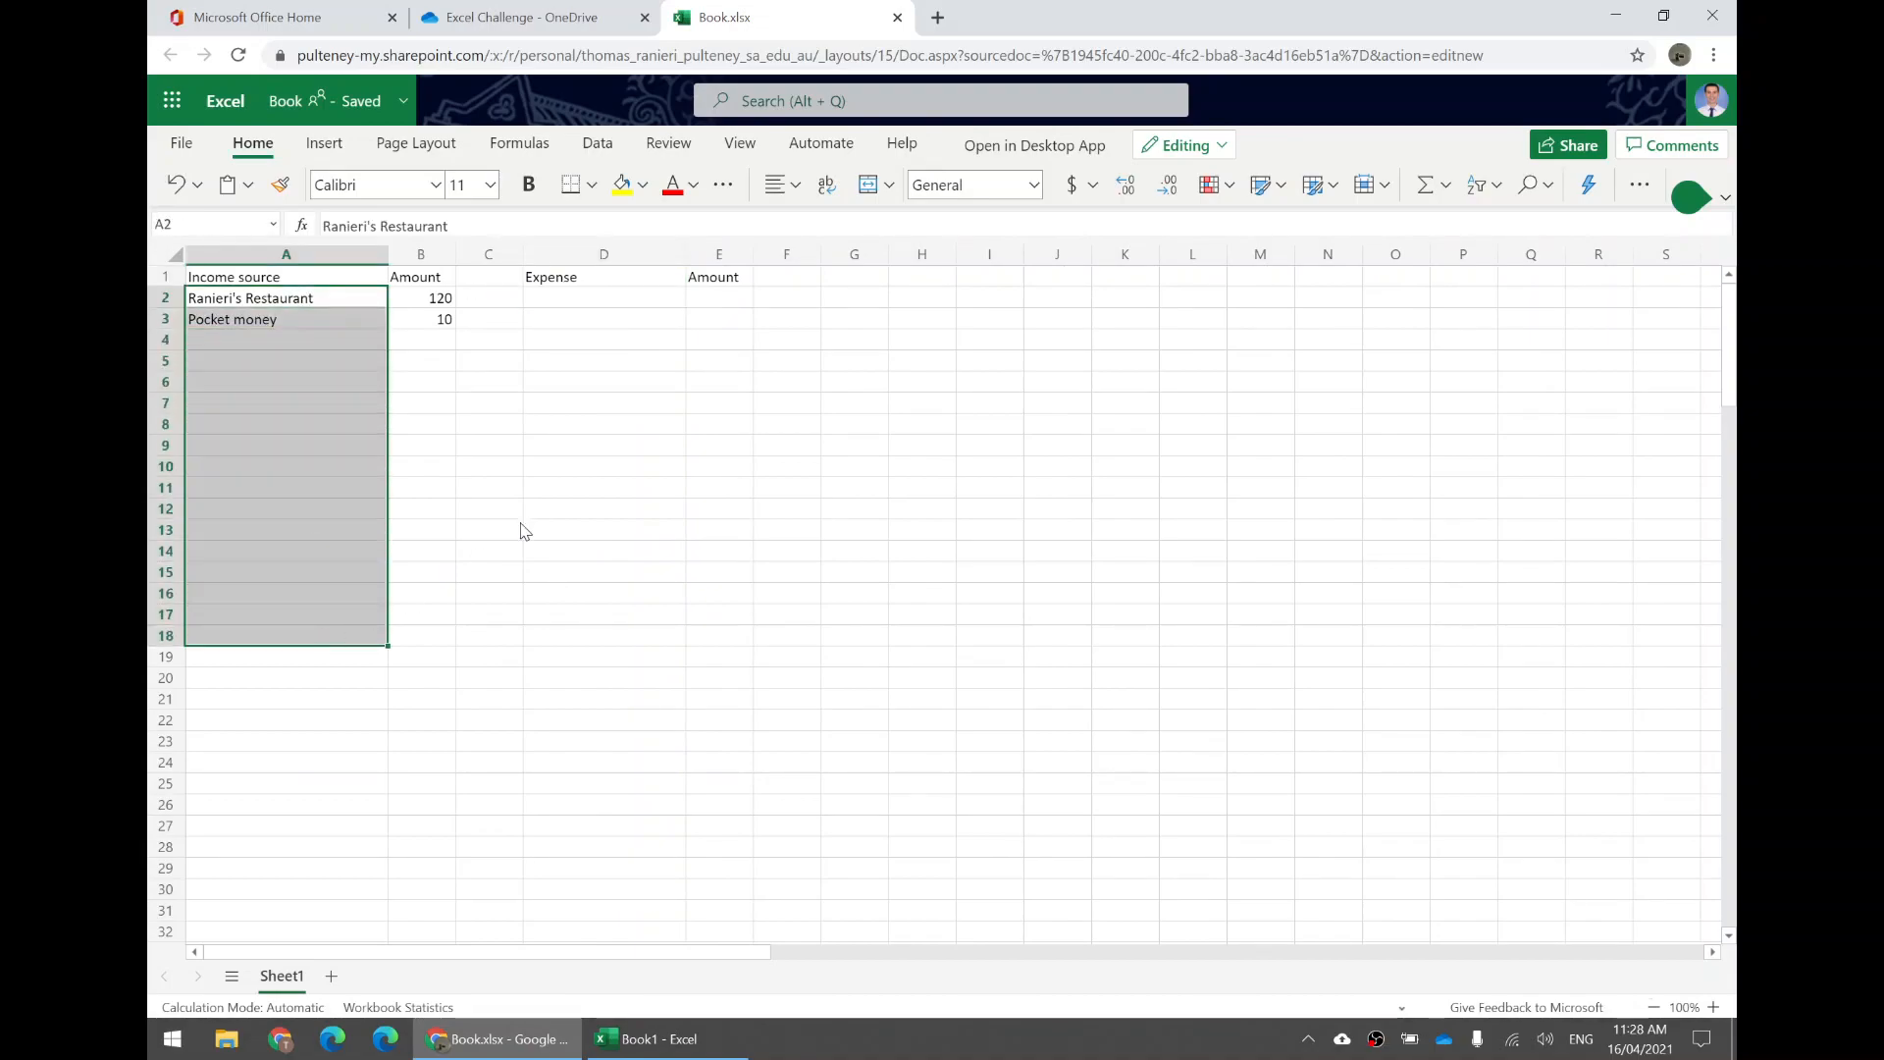
{"action": "left_click_drag", "start_coordinate": [601, 300], "coordinate": [603, 551]}
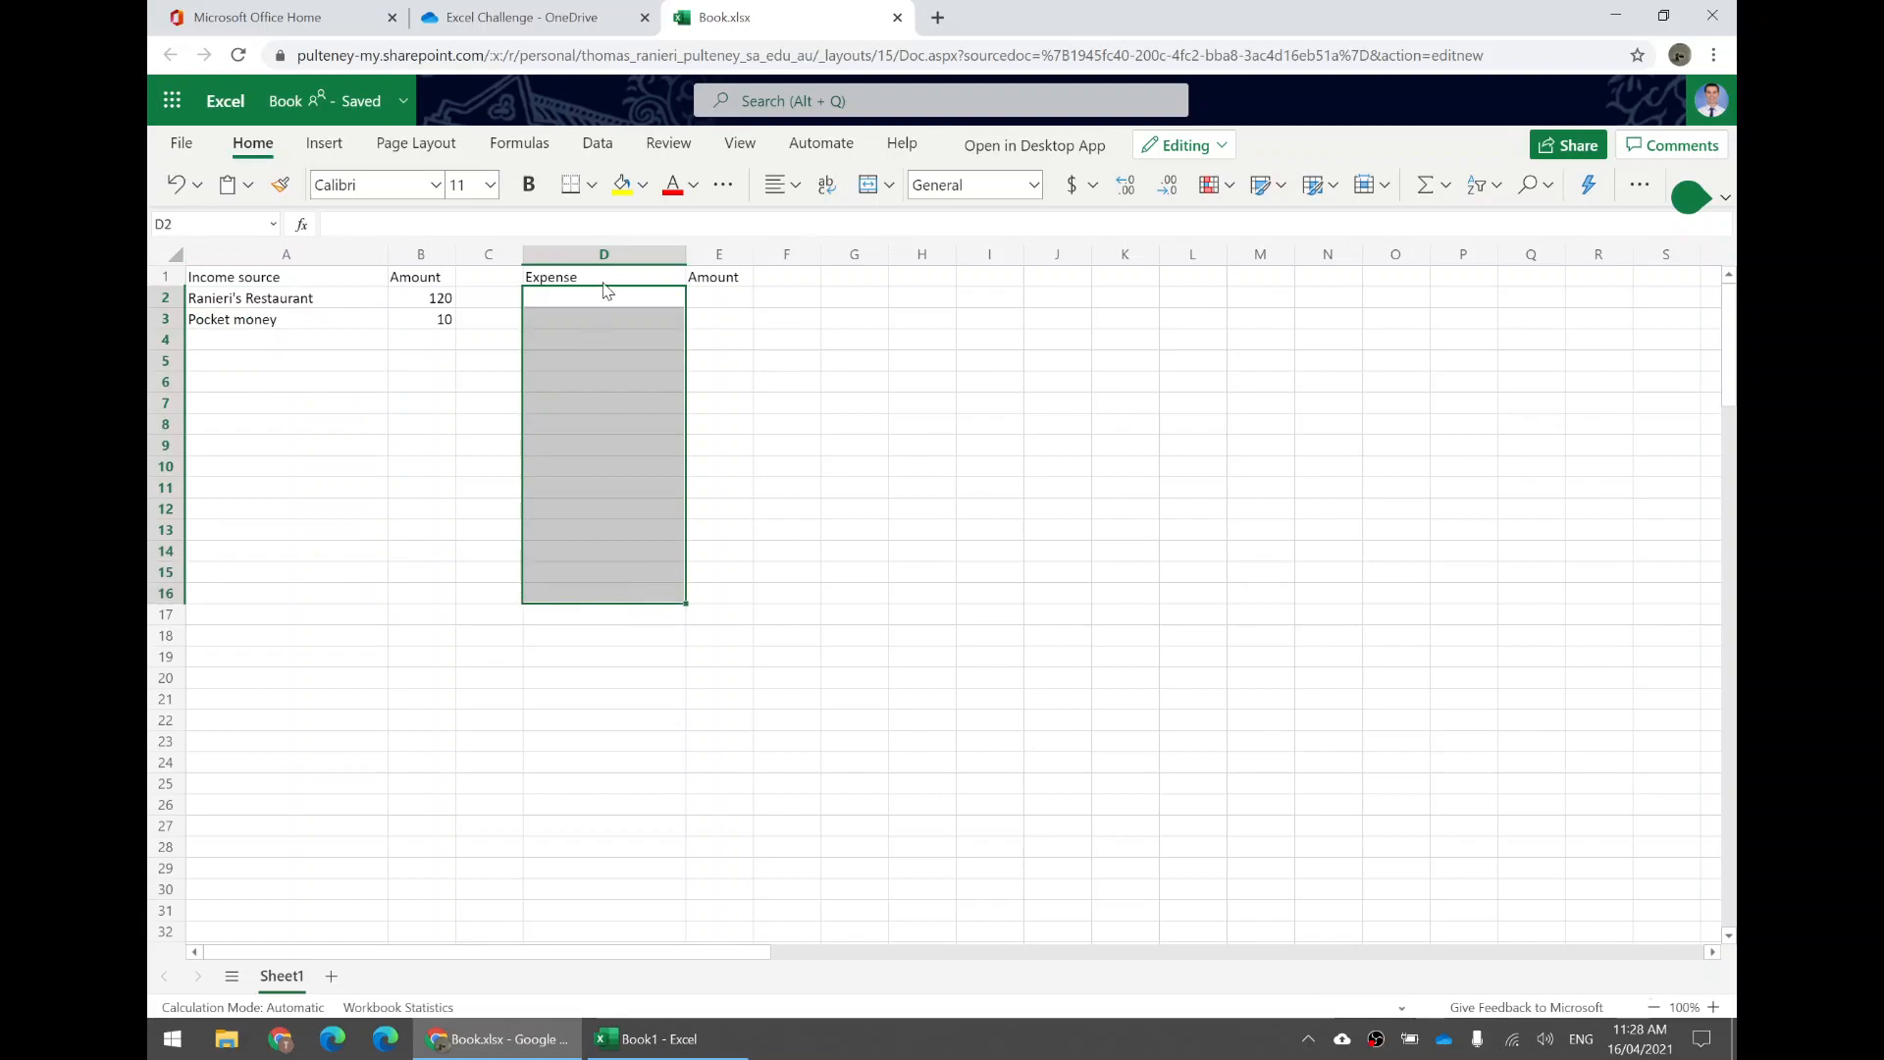
{"action": "left_click", "coordinate": [575, 305]}
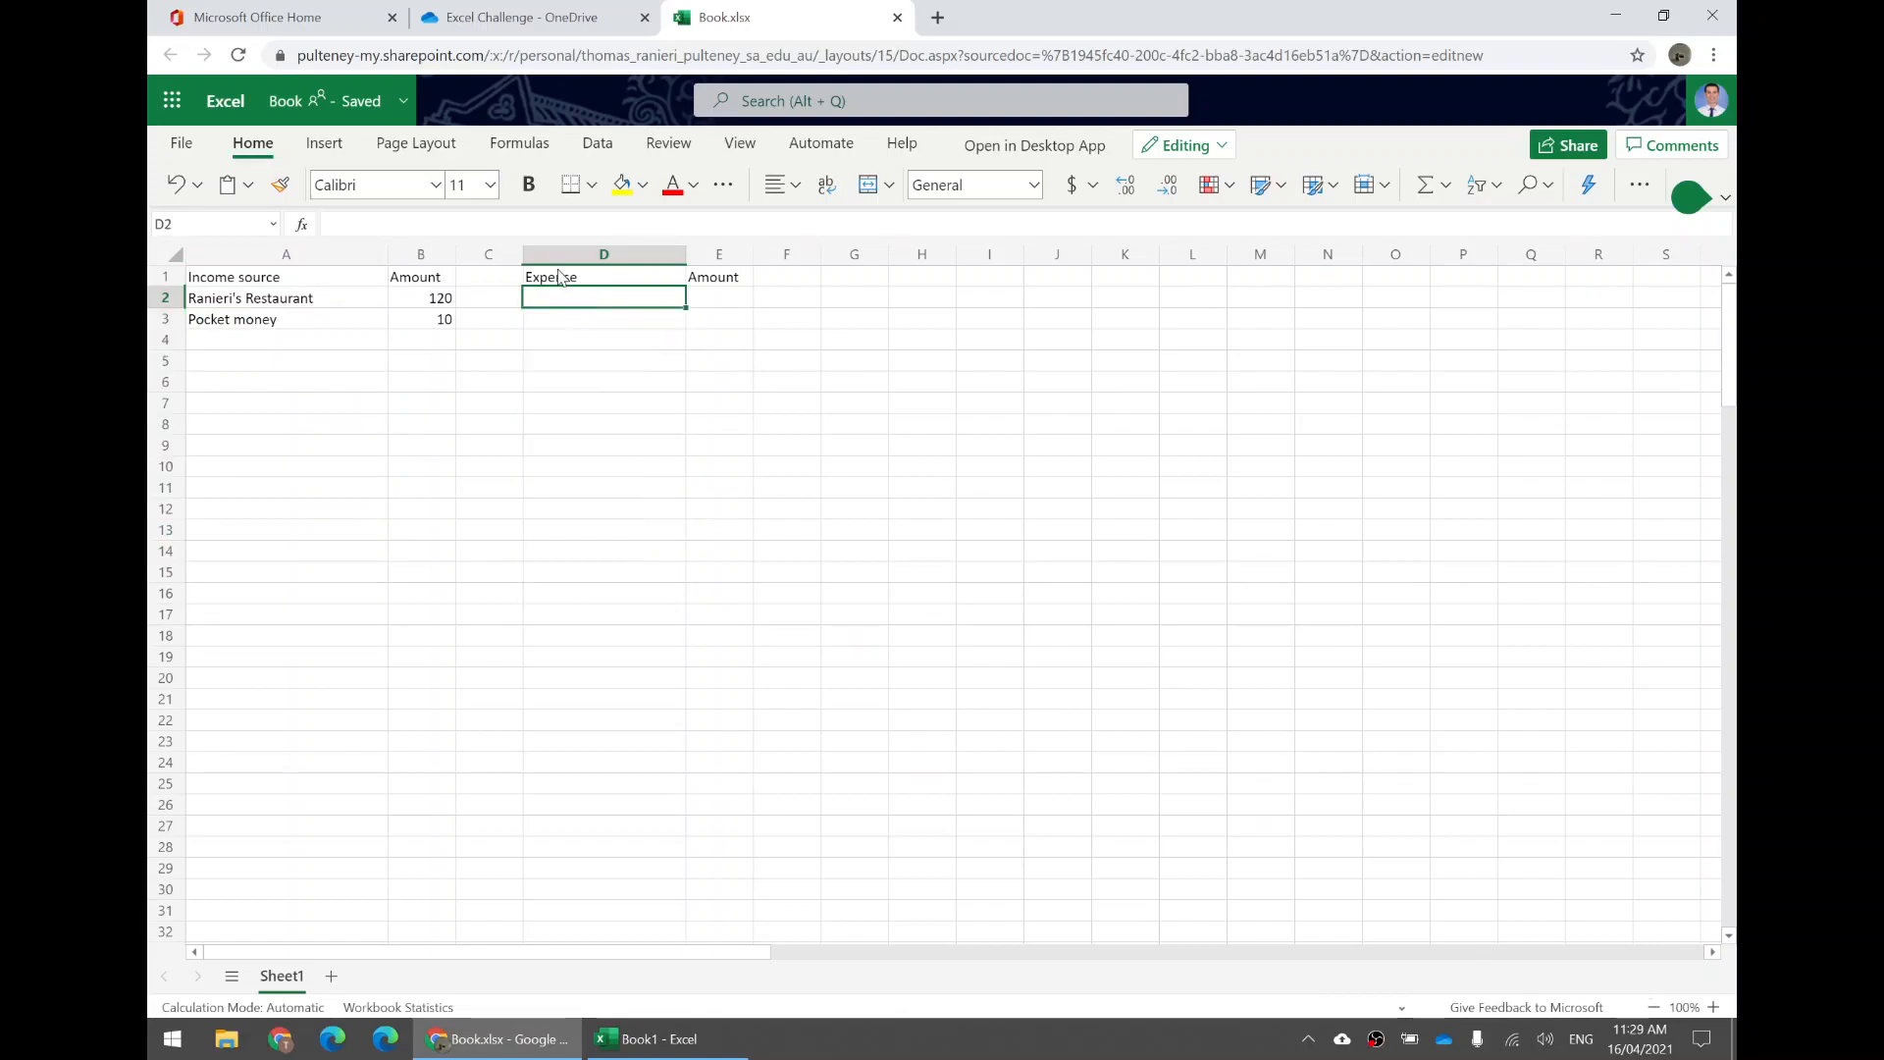
Add Fast food as an expense in D2 with an amount of 5 in E2.
{"action": "type", "text": "Fast food"}
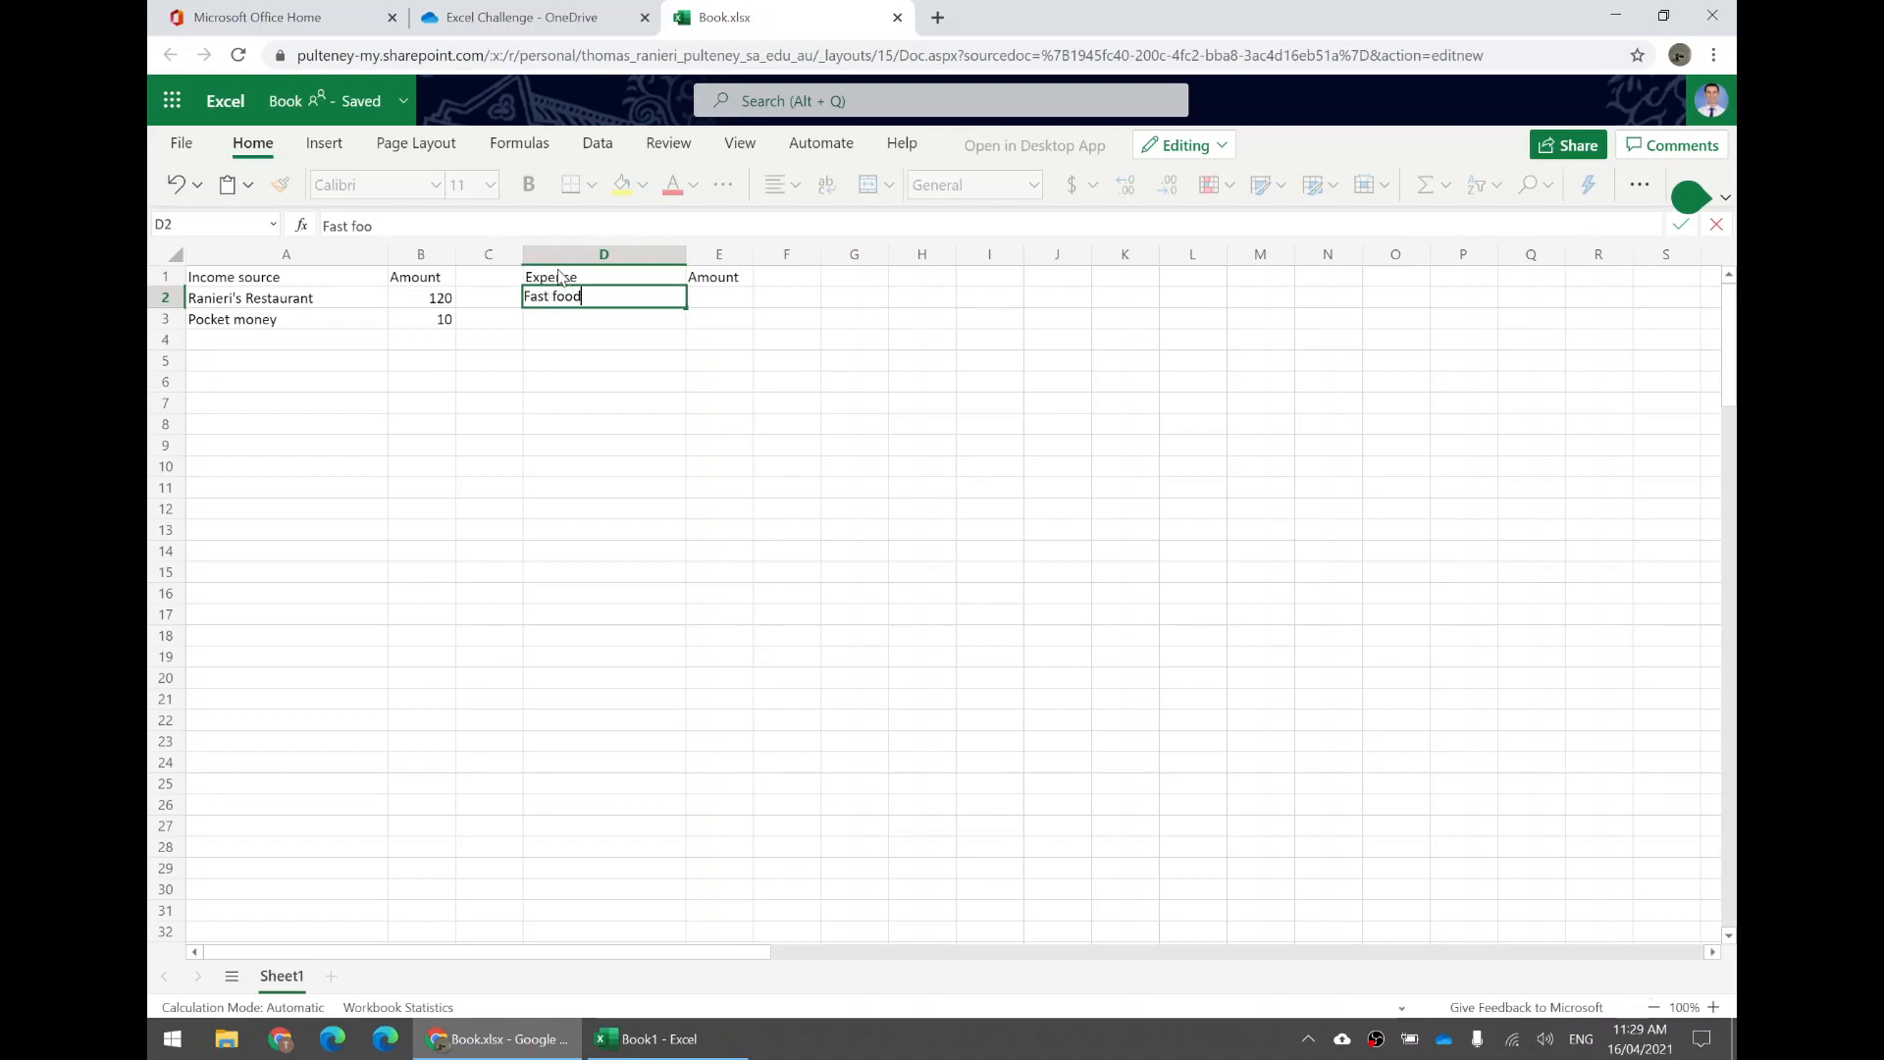
{"action": "key", "text": "Tab"}
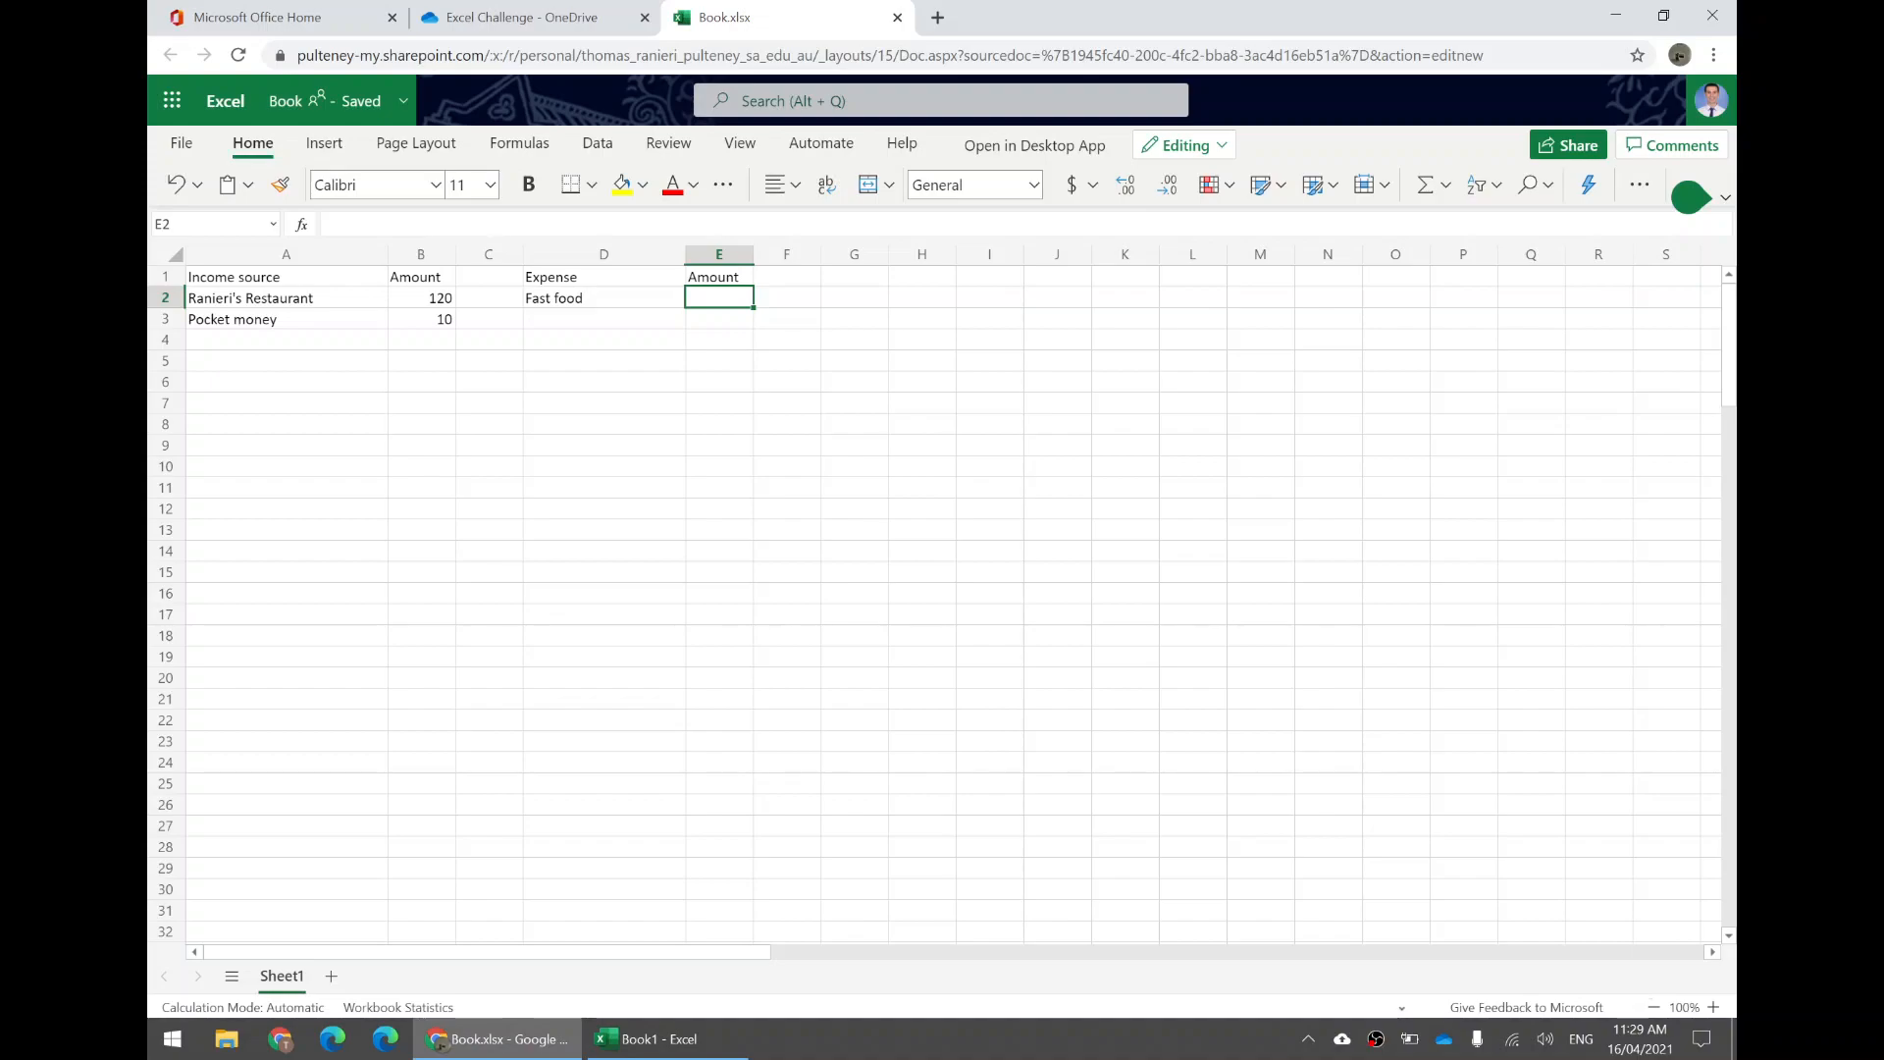
{"action": "type", "text": "5"}
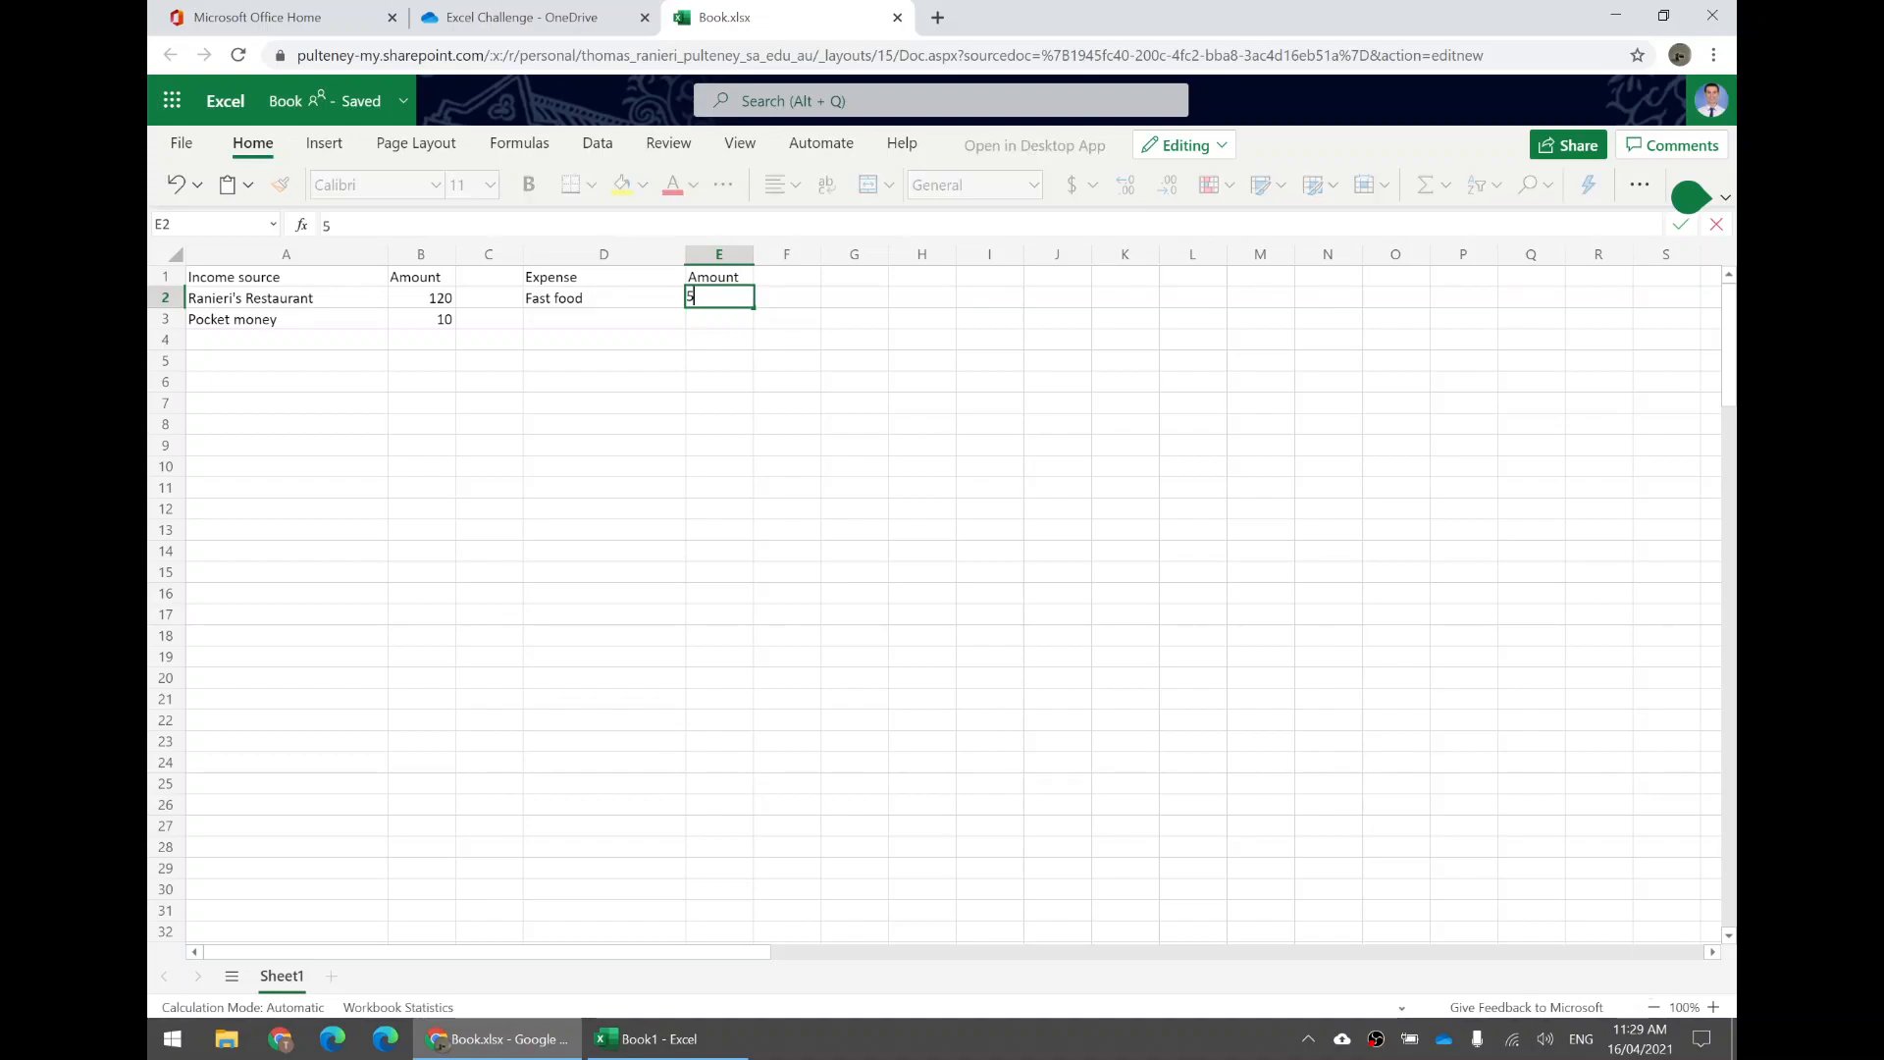
{"action": "key", "text": "Return"}
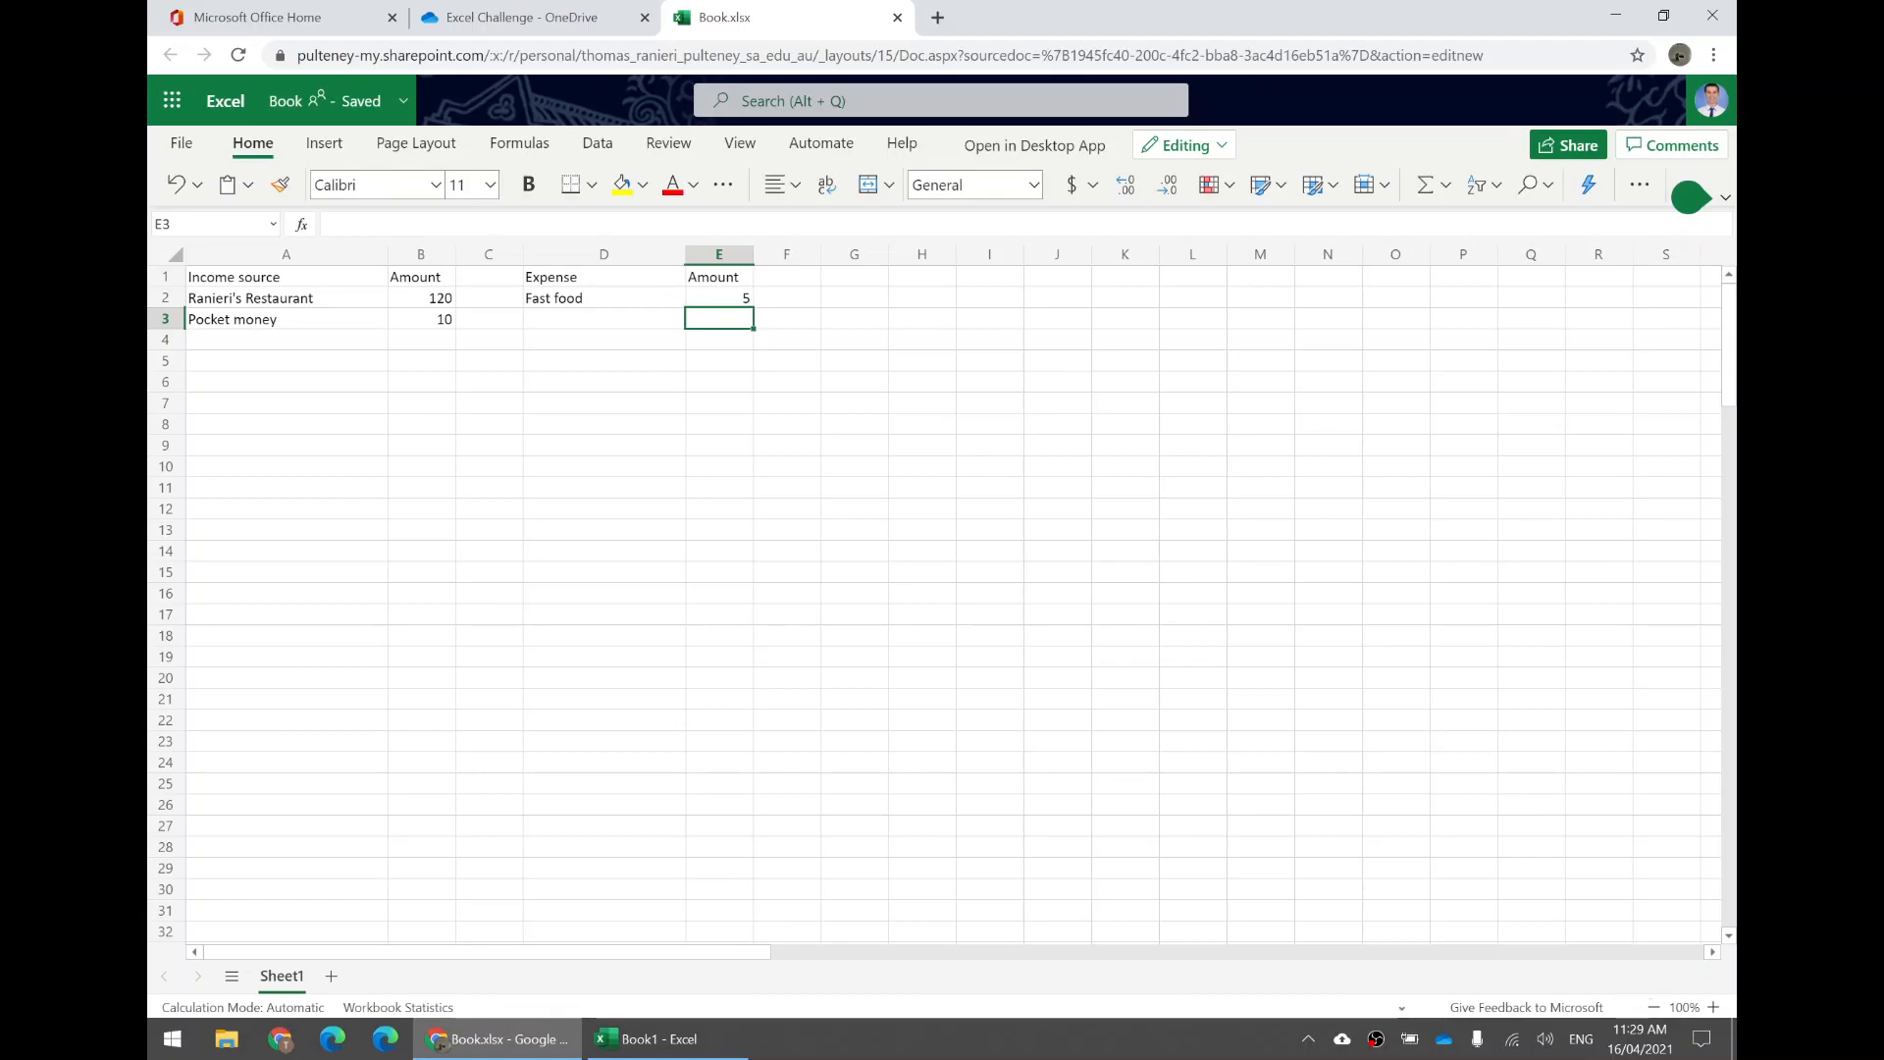
Add Netflix as an expense in D3 with an amount of 7 in E3.
{"action": "left_click", "coordinate": [604, 318]}
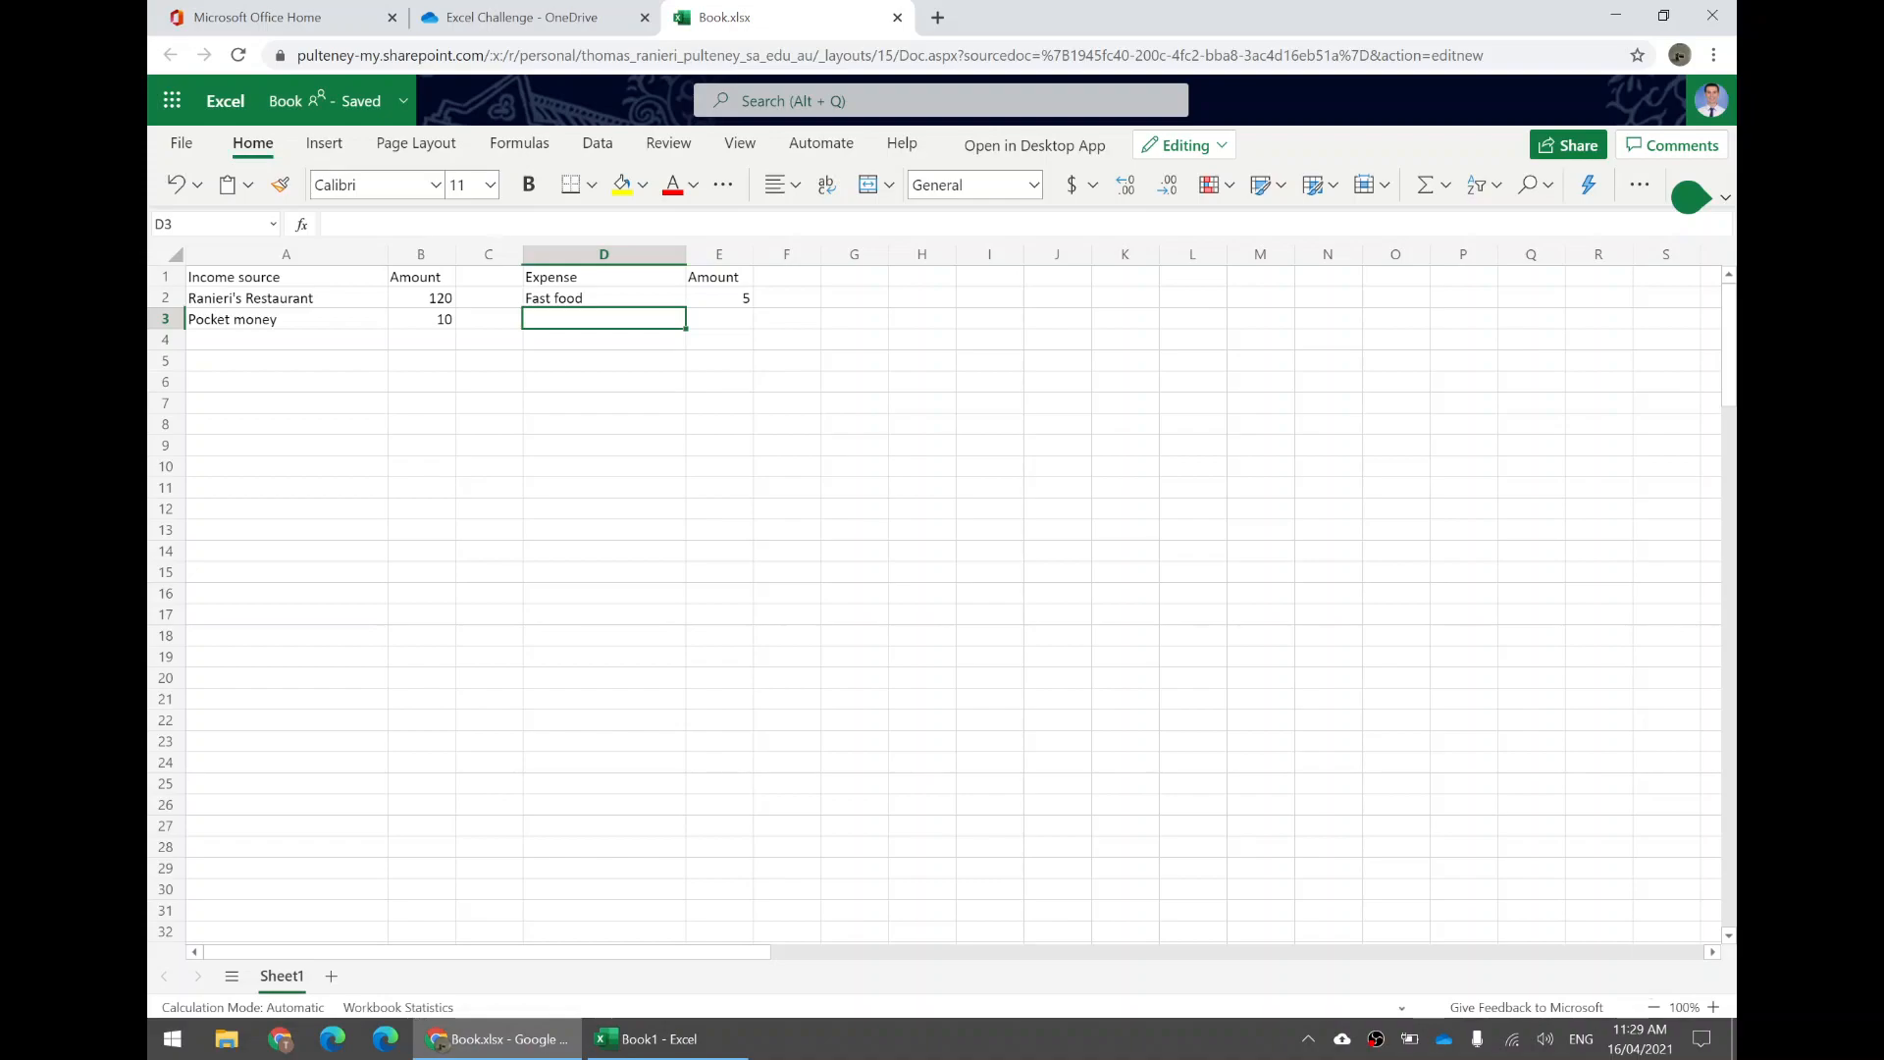
{"action": "type", "text": "Netf"}
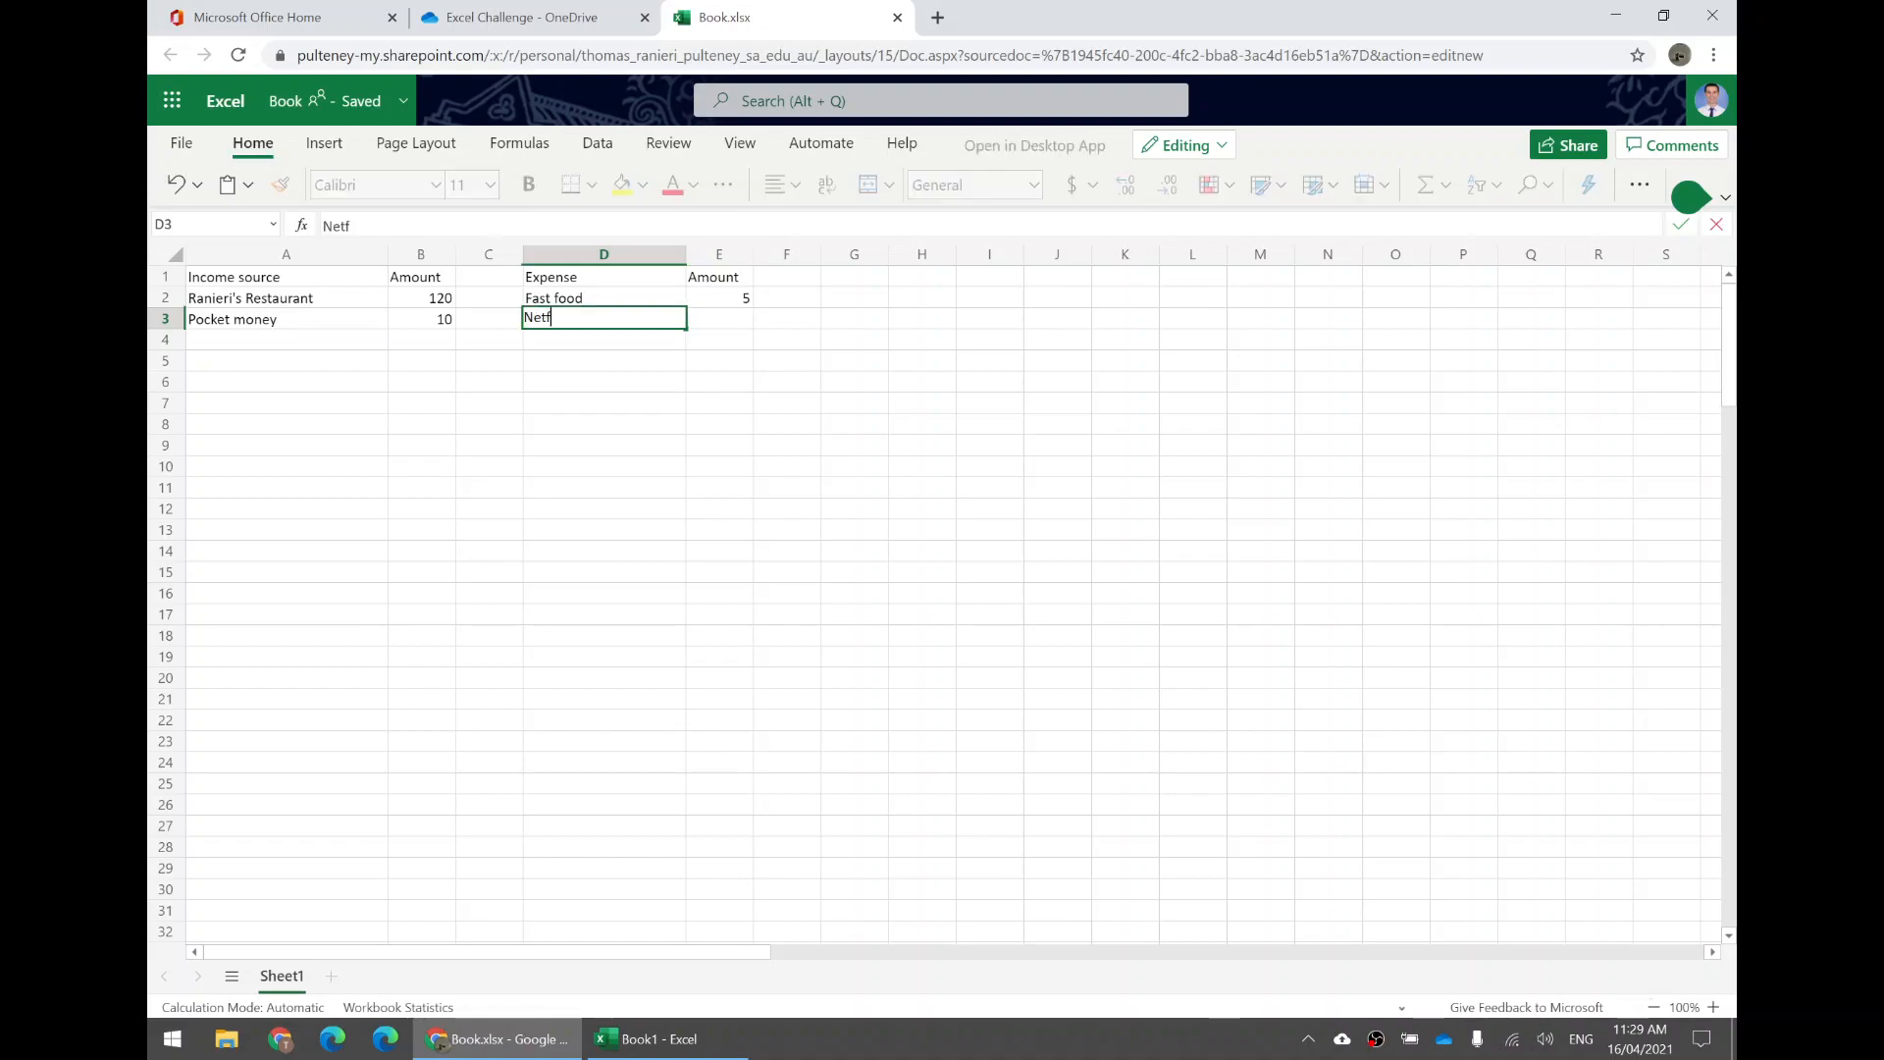
{"action": "type", "text": "lix"}
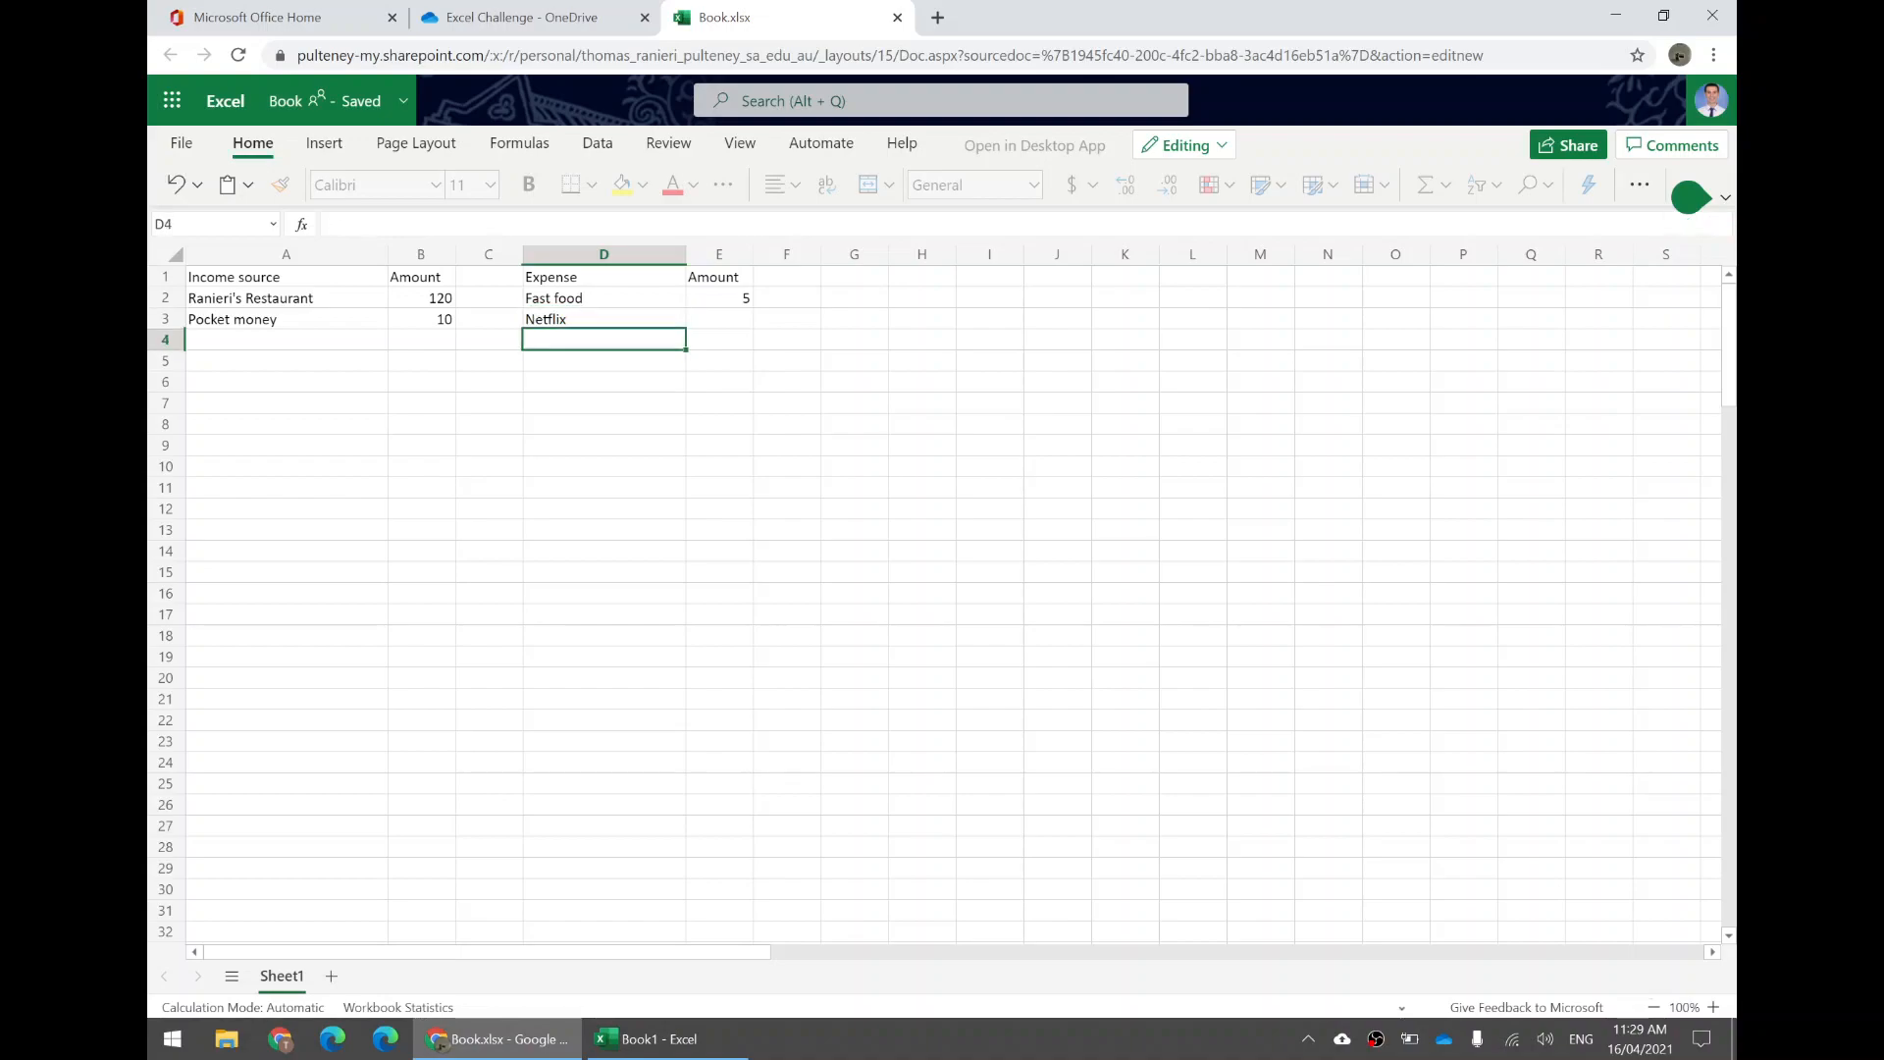
{"action": "key", "text": "Tab"}
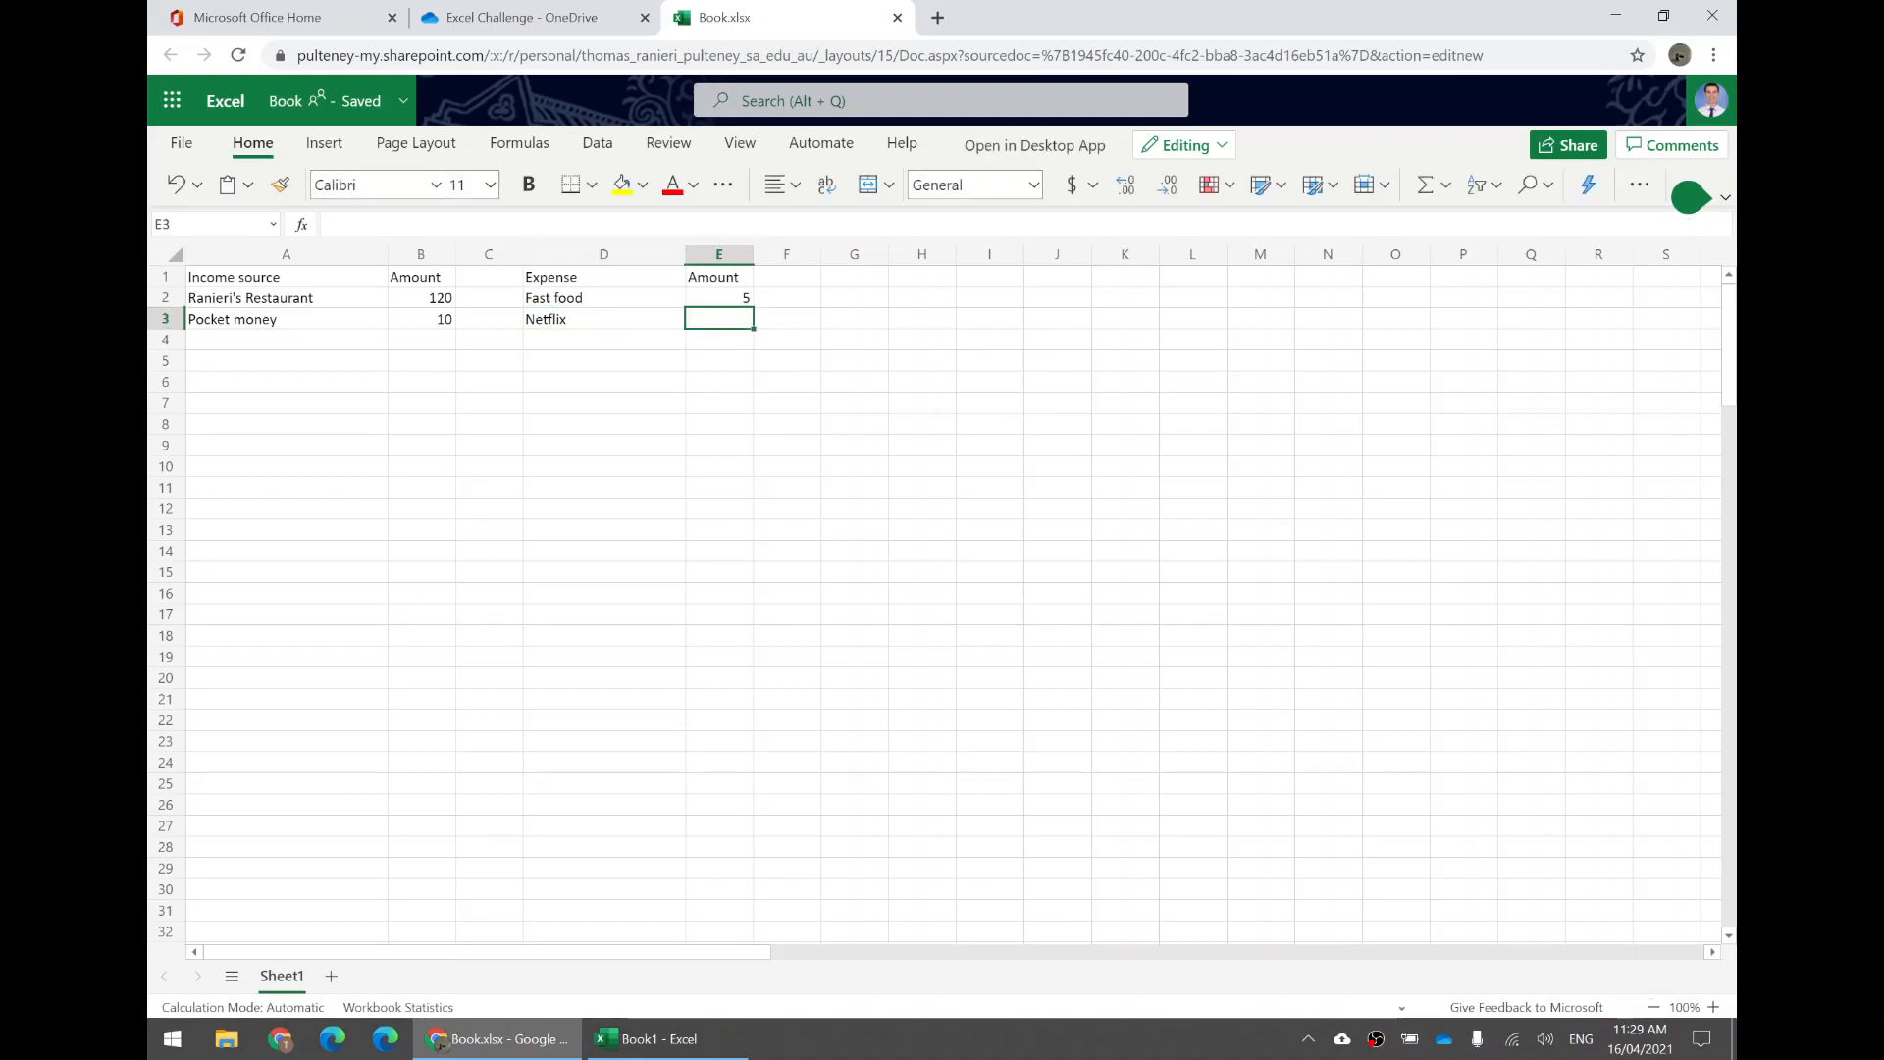
{"action": "type", "text": "7"}
{"action": "key", "text": "Return"}
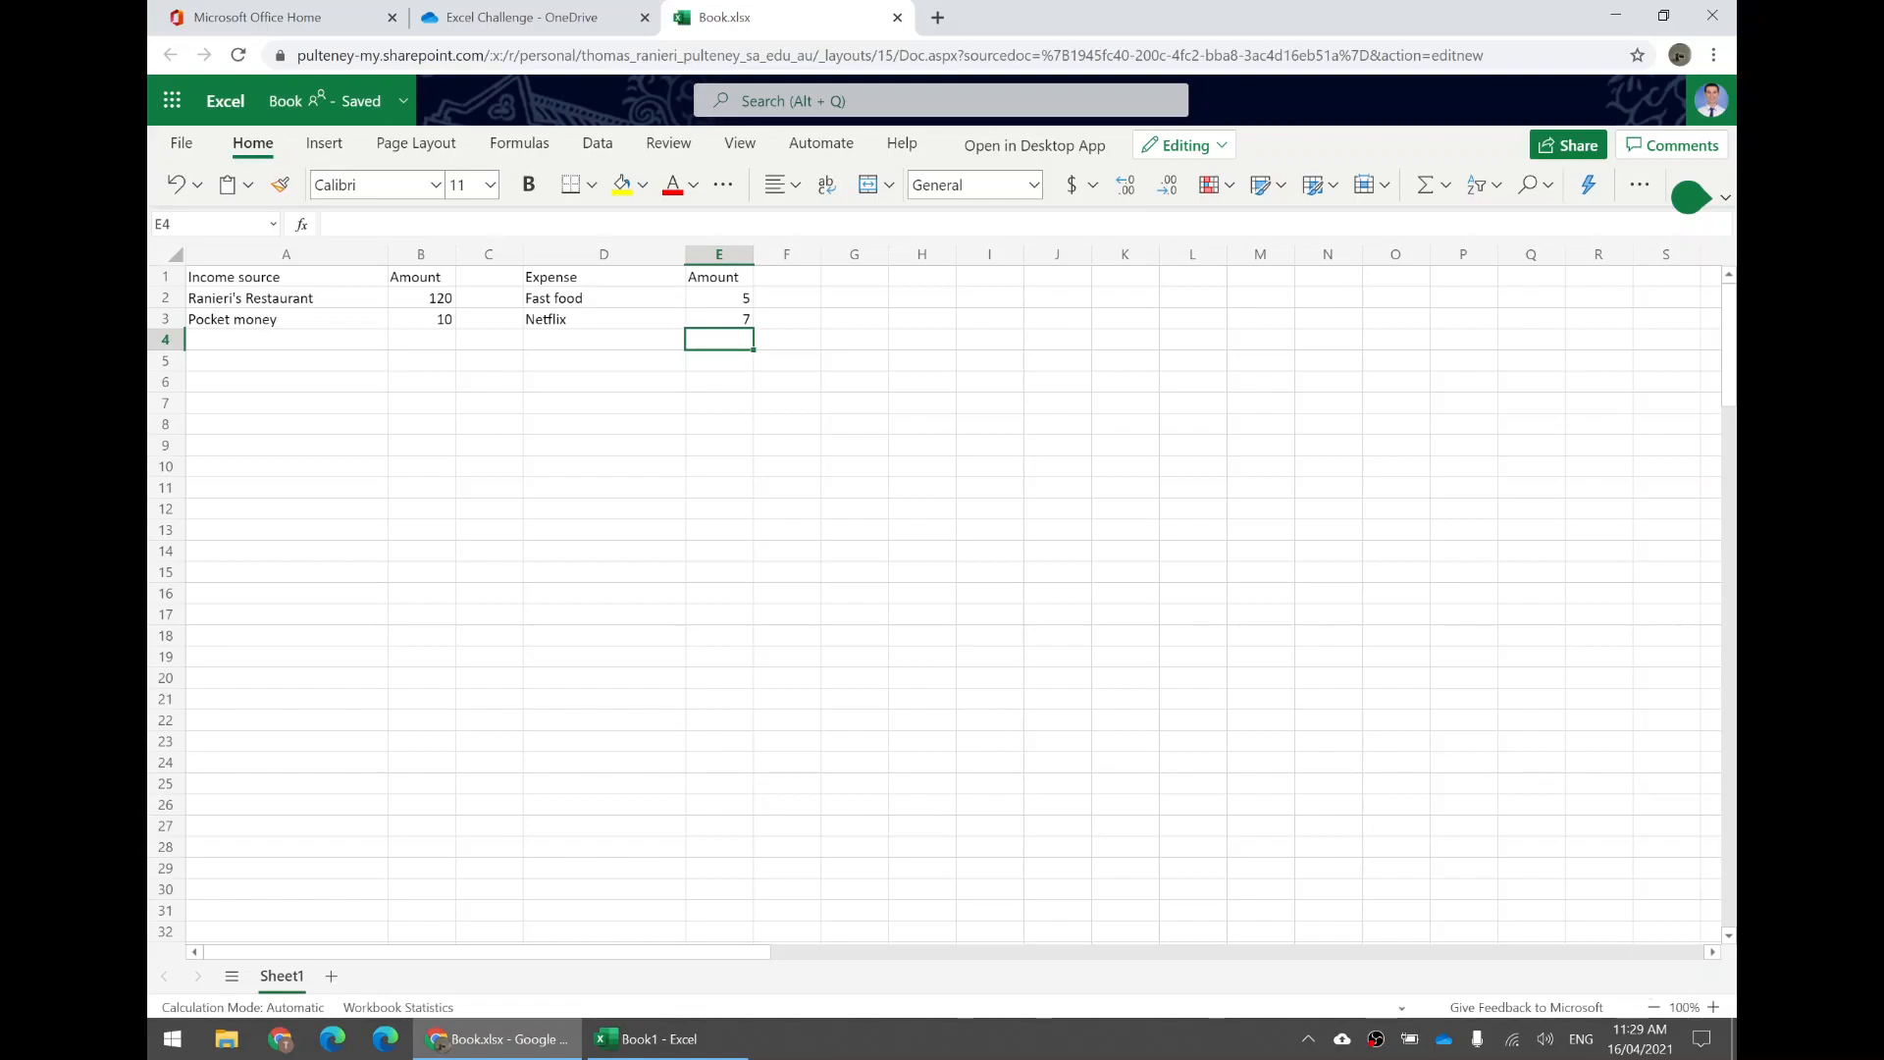
Examine the income amounts in column B and the empty area to the right of the tables.
{"action": "left_click", "coordinate": [421, 254]}
{"action": "left_click", "coordinate": [423, 319]}
{"action": "left_click_drag", "start_coordinate": [413, 279], "coordinate": [396, 564]}
{"action": "left_click", "coordinate": [477, 419]}
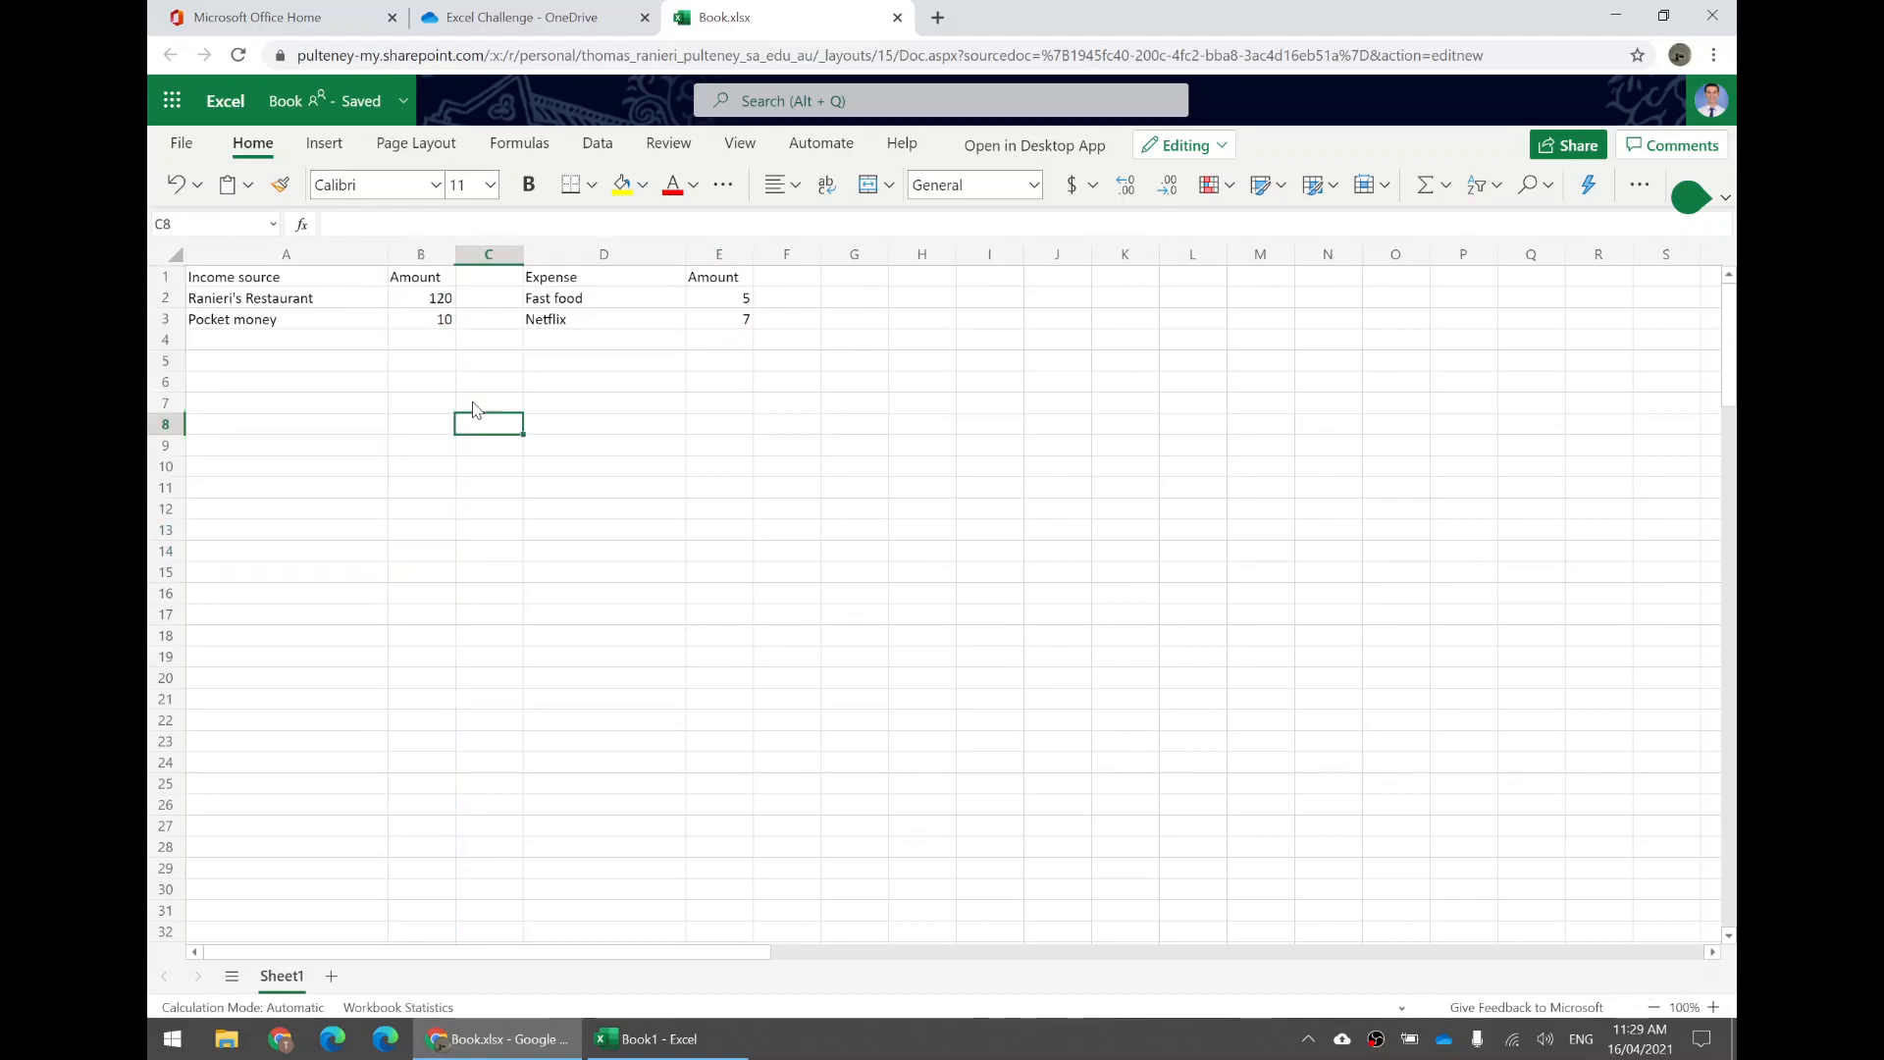
{"action": "left_click_drag", "start_coordinate": [429, 284], "coordinate": [413, 473]}
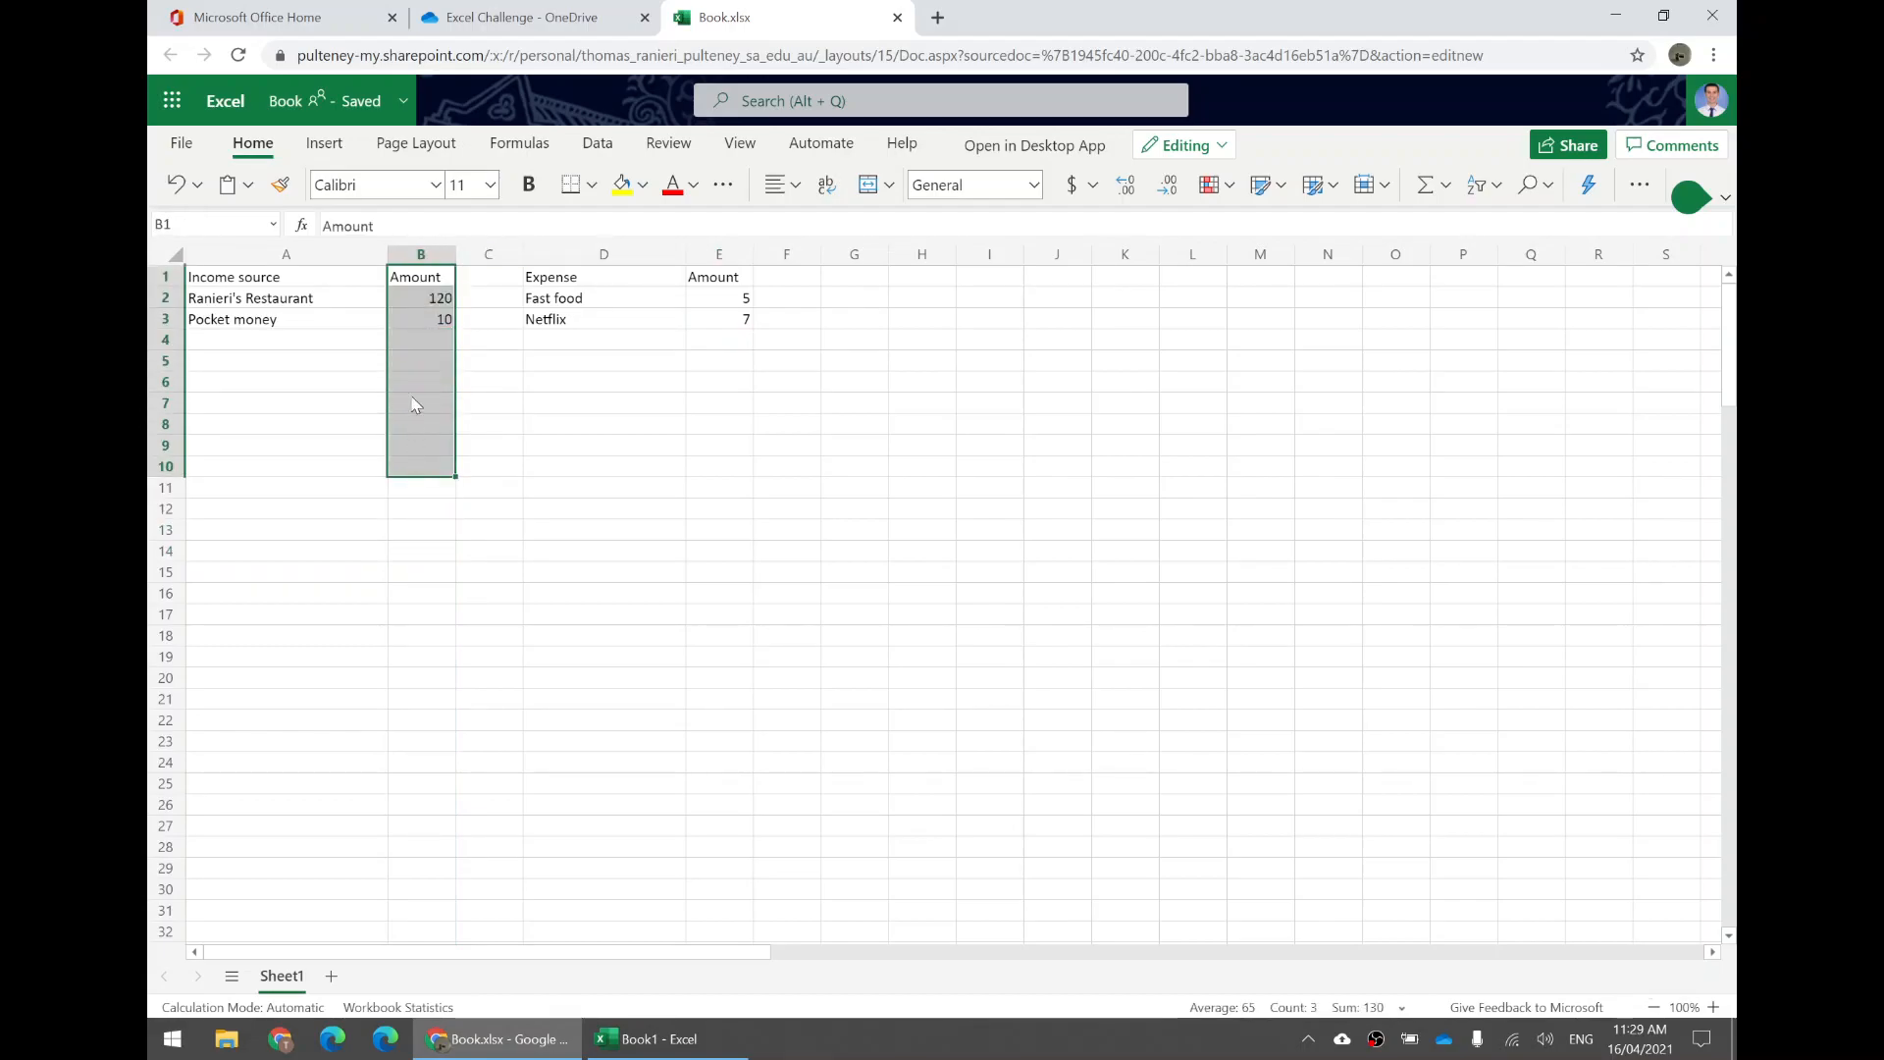
{"action": "left_click", "coordinate": [497, 319]}
{"action": "left_click", "coordinate": [450, 304]}
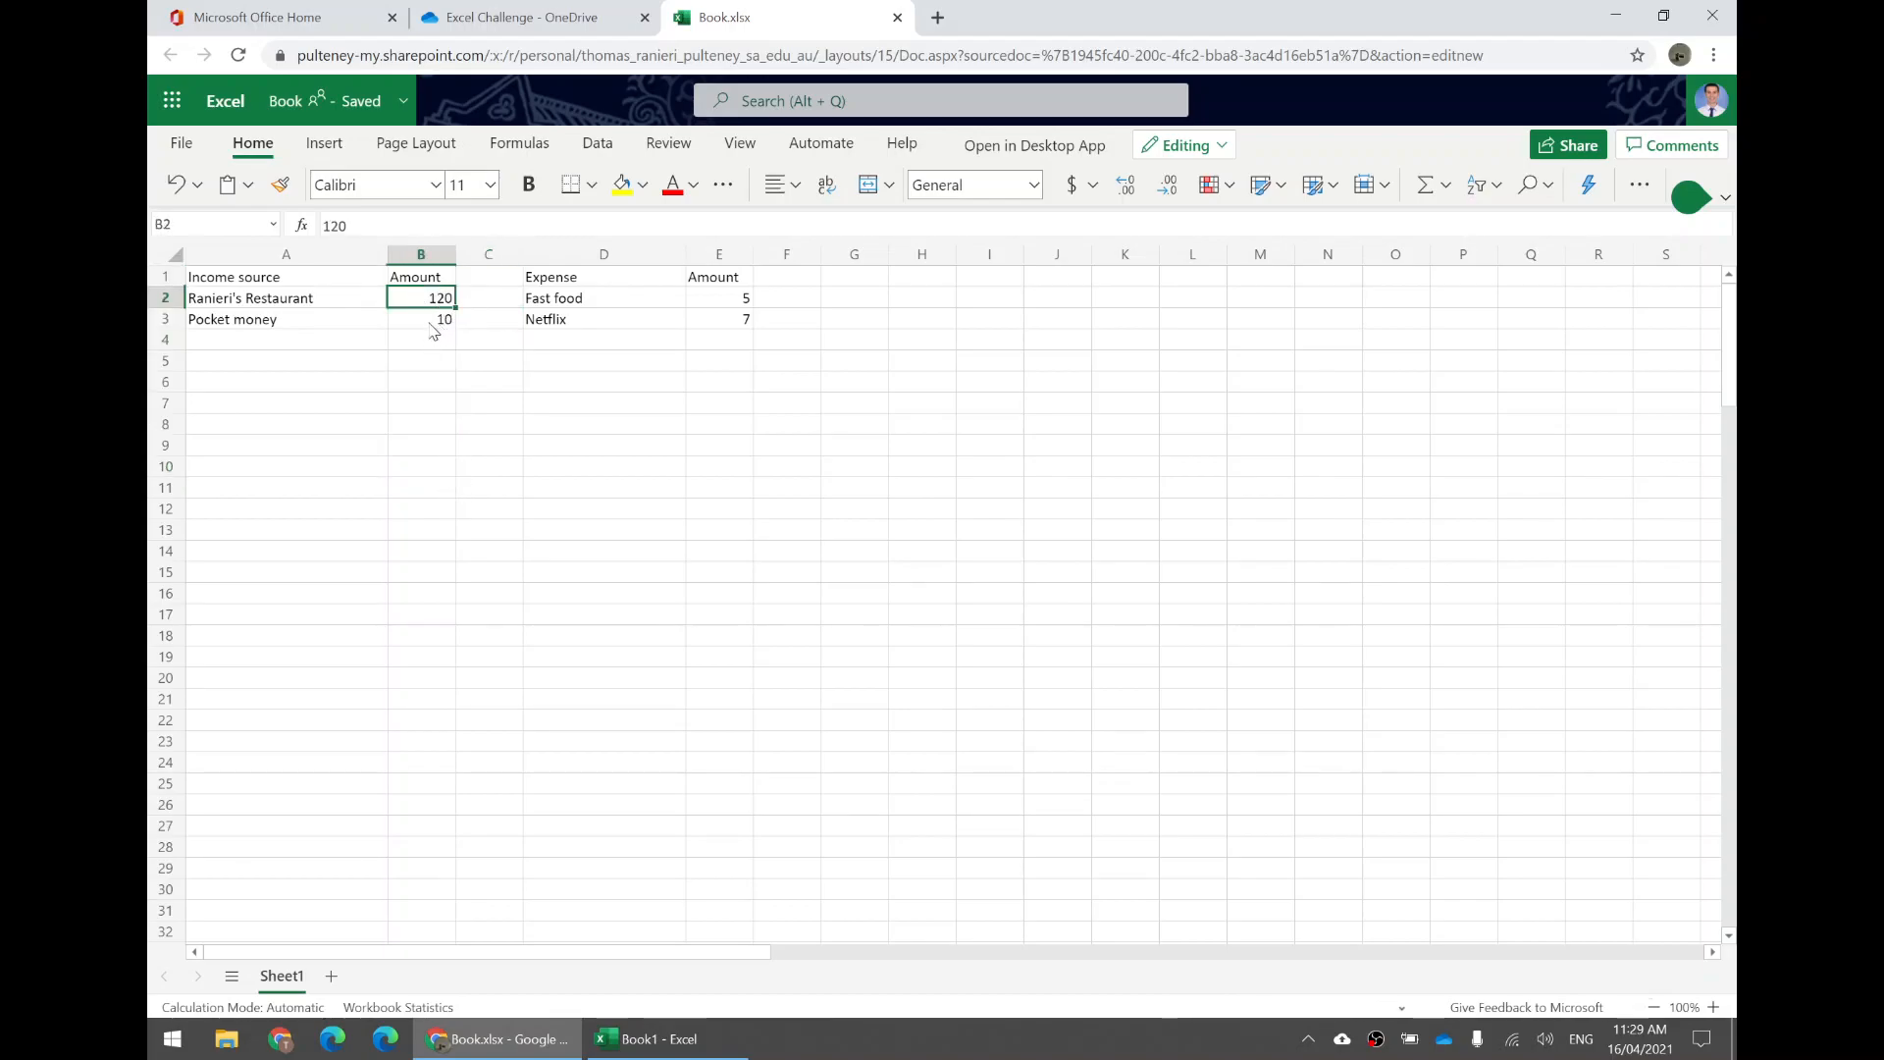
{"action": "left_click", "coordinate": [429, 321]}
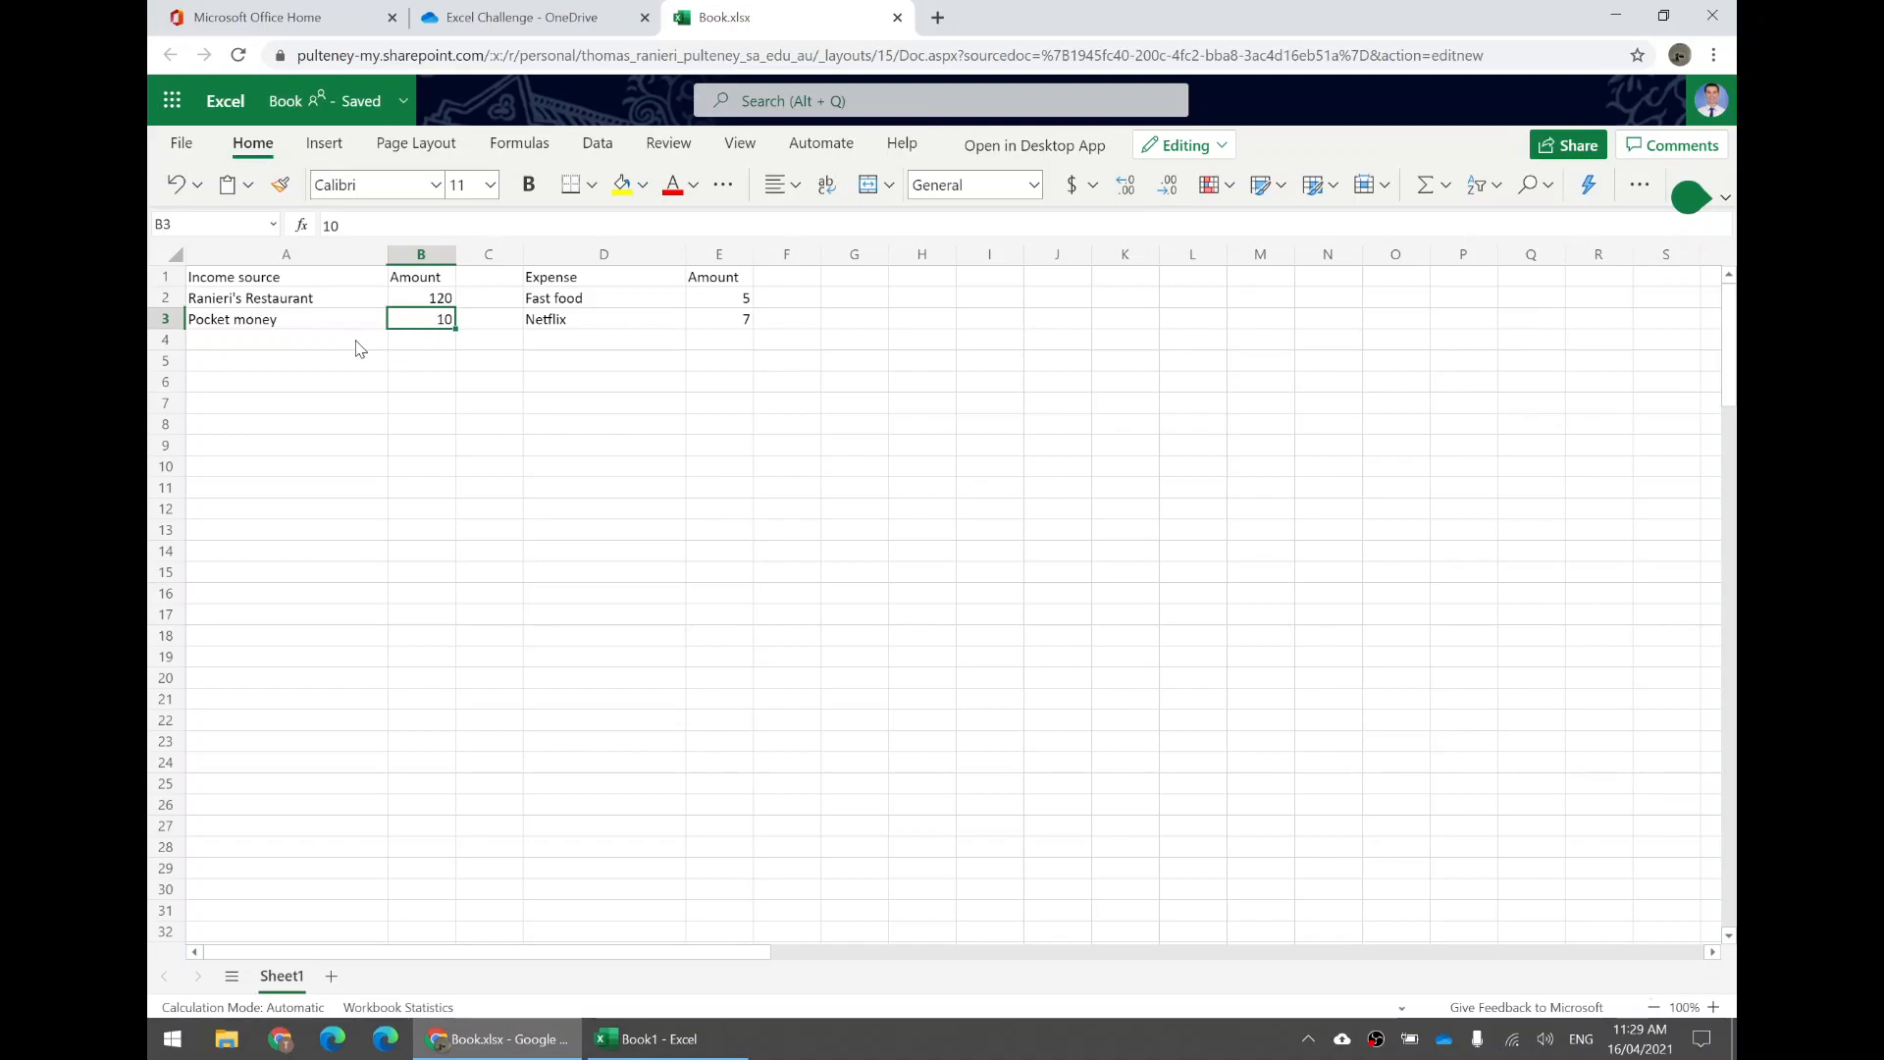
{"action": "left_click", "coordinate": [442, 348]}
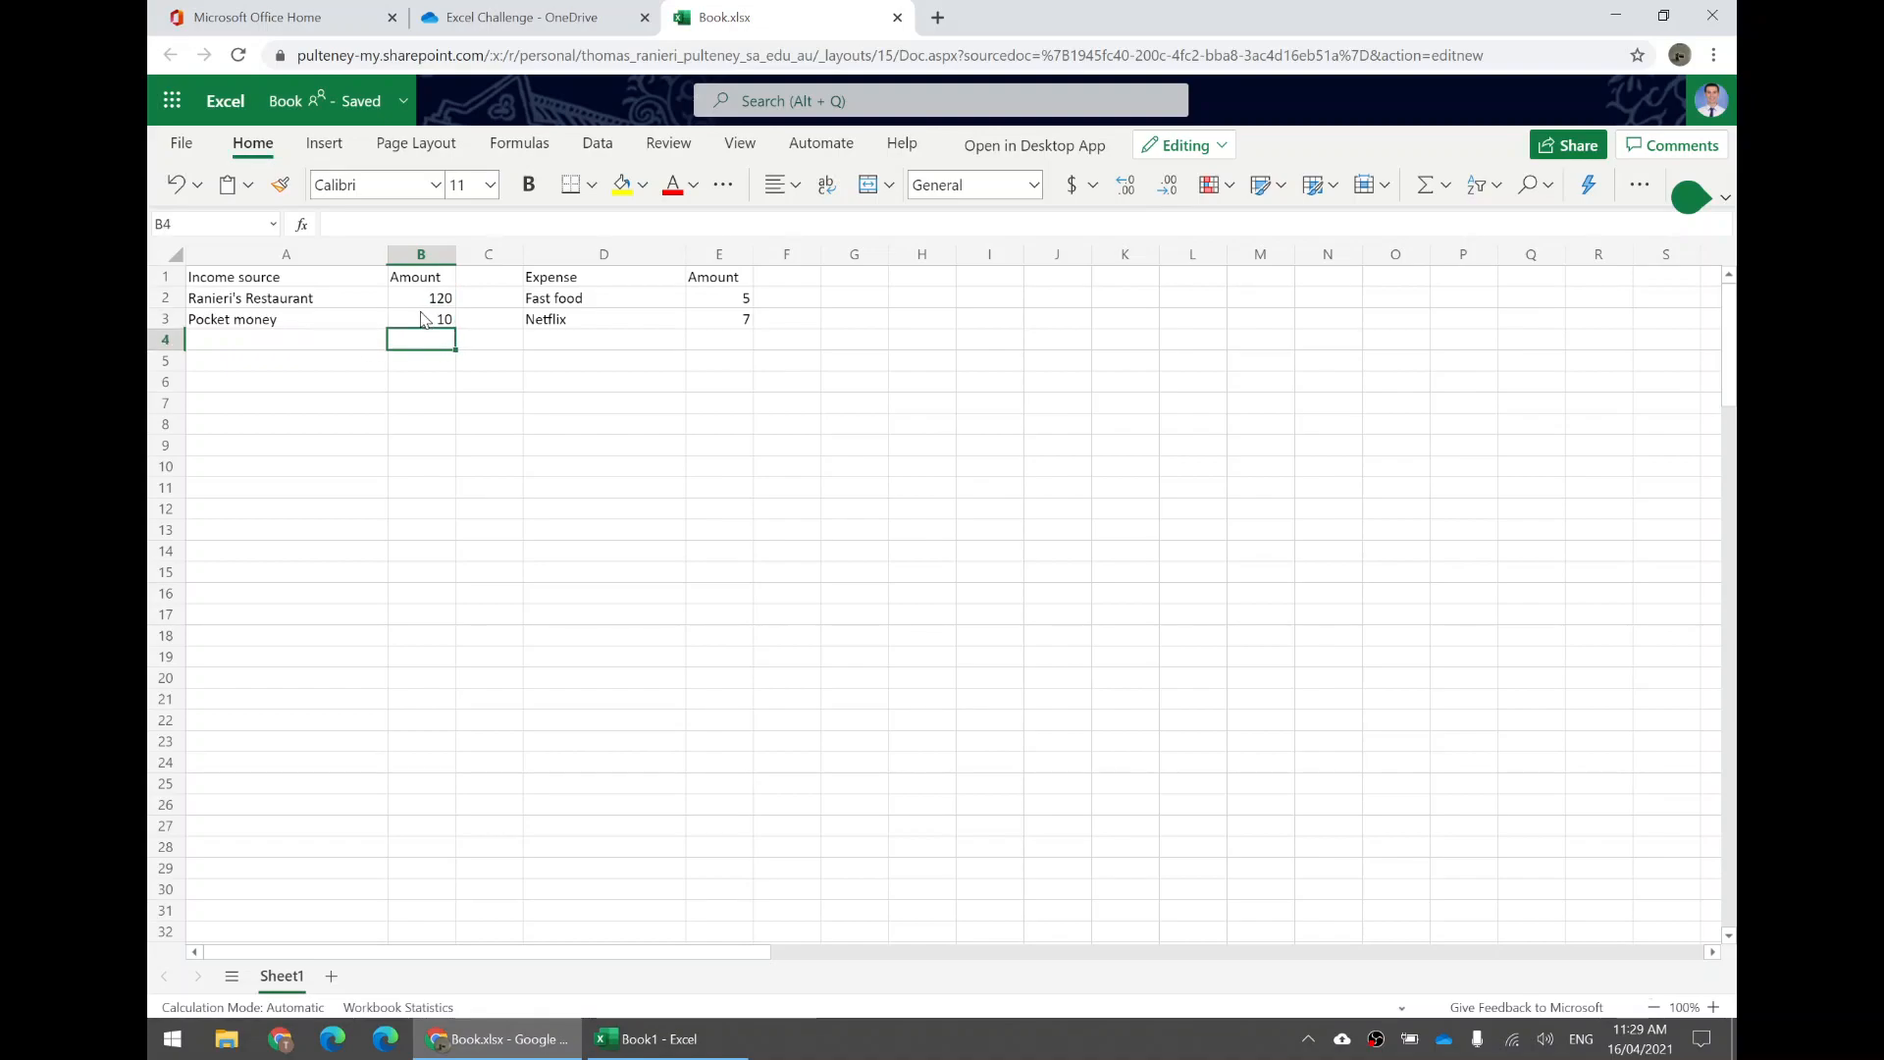
{"action": "left_click", "coordinate": [417, 255]}
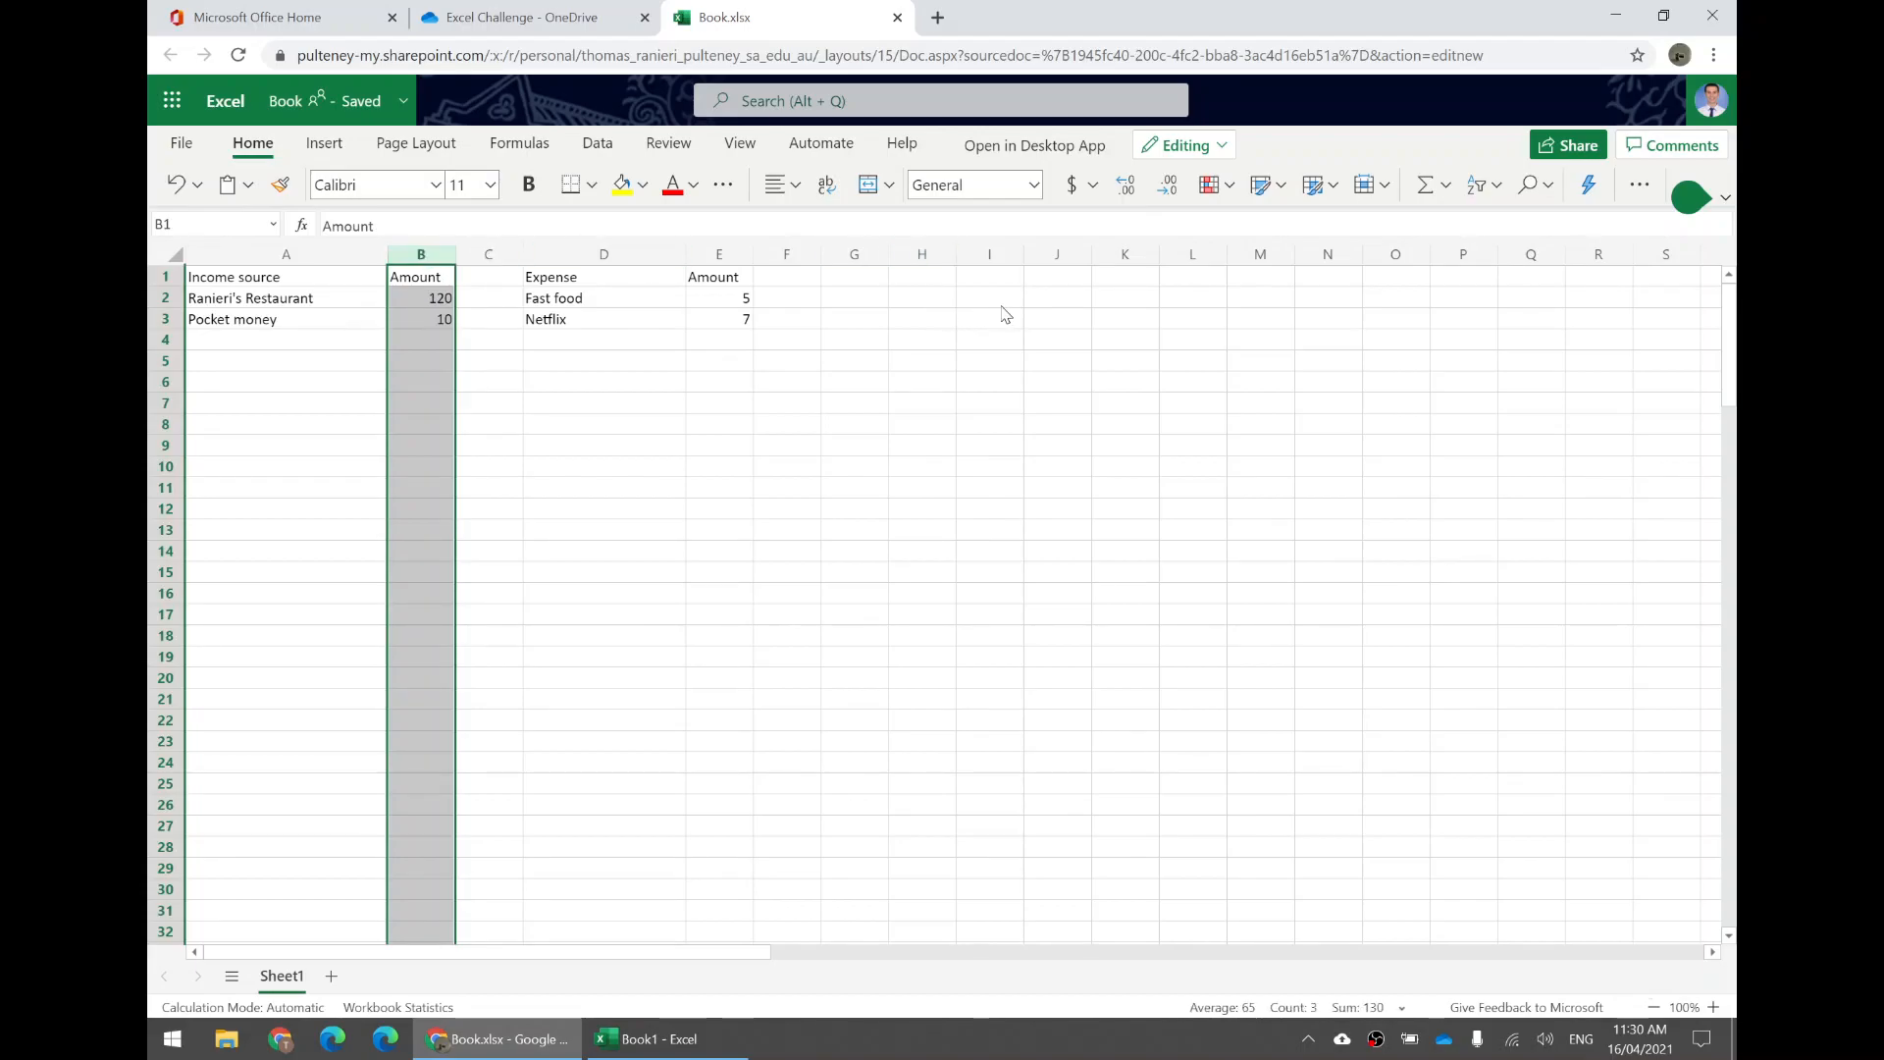
{"action": "left_click_drag", "start_coordinate": [869, 297], "coordinate": [1203, 545]}
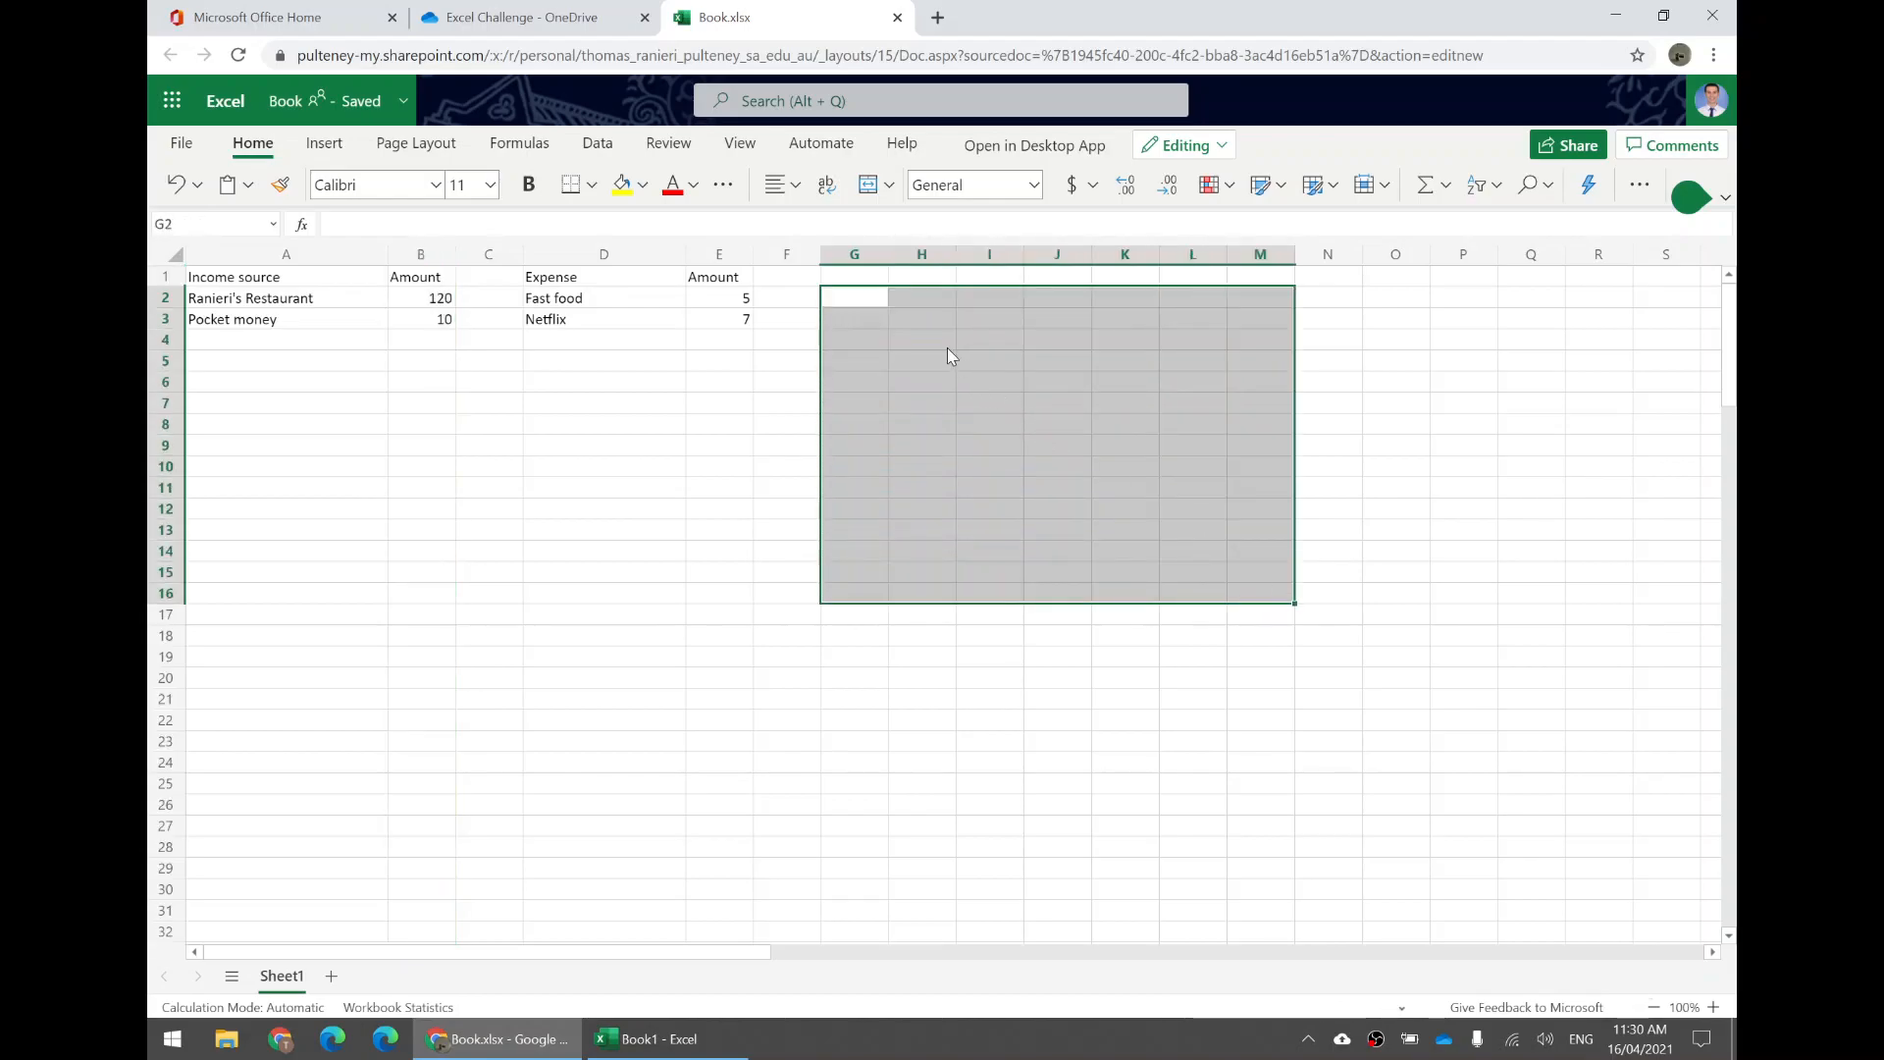
Enter the label Total income in H2.
{"action": "left_click", "coordinate": [915, 301]}
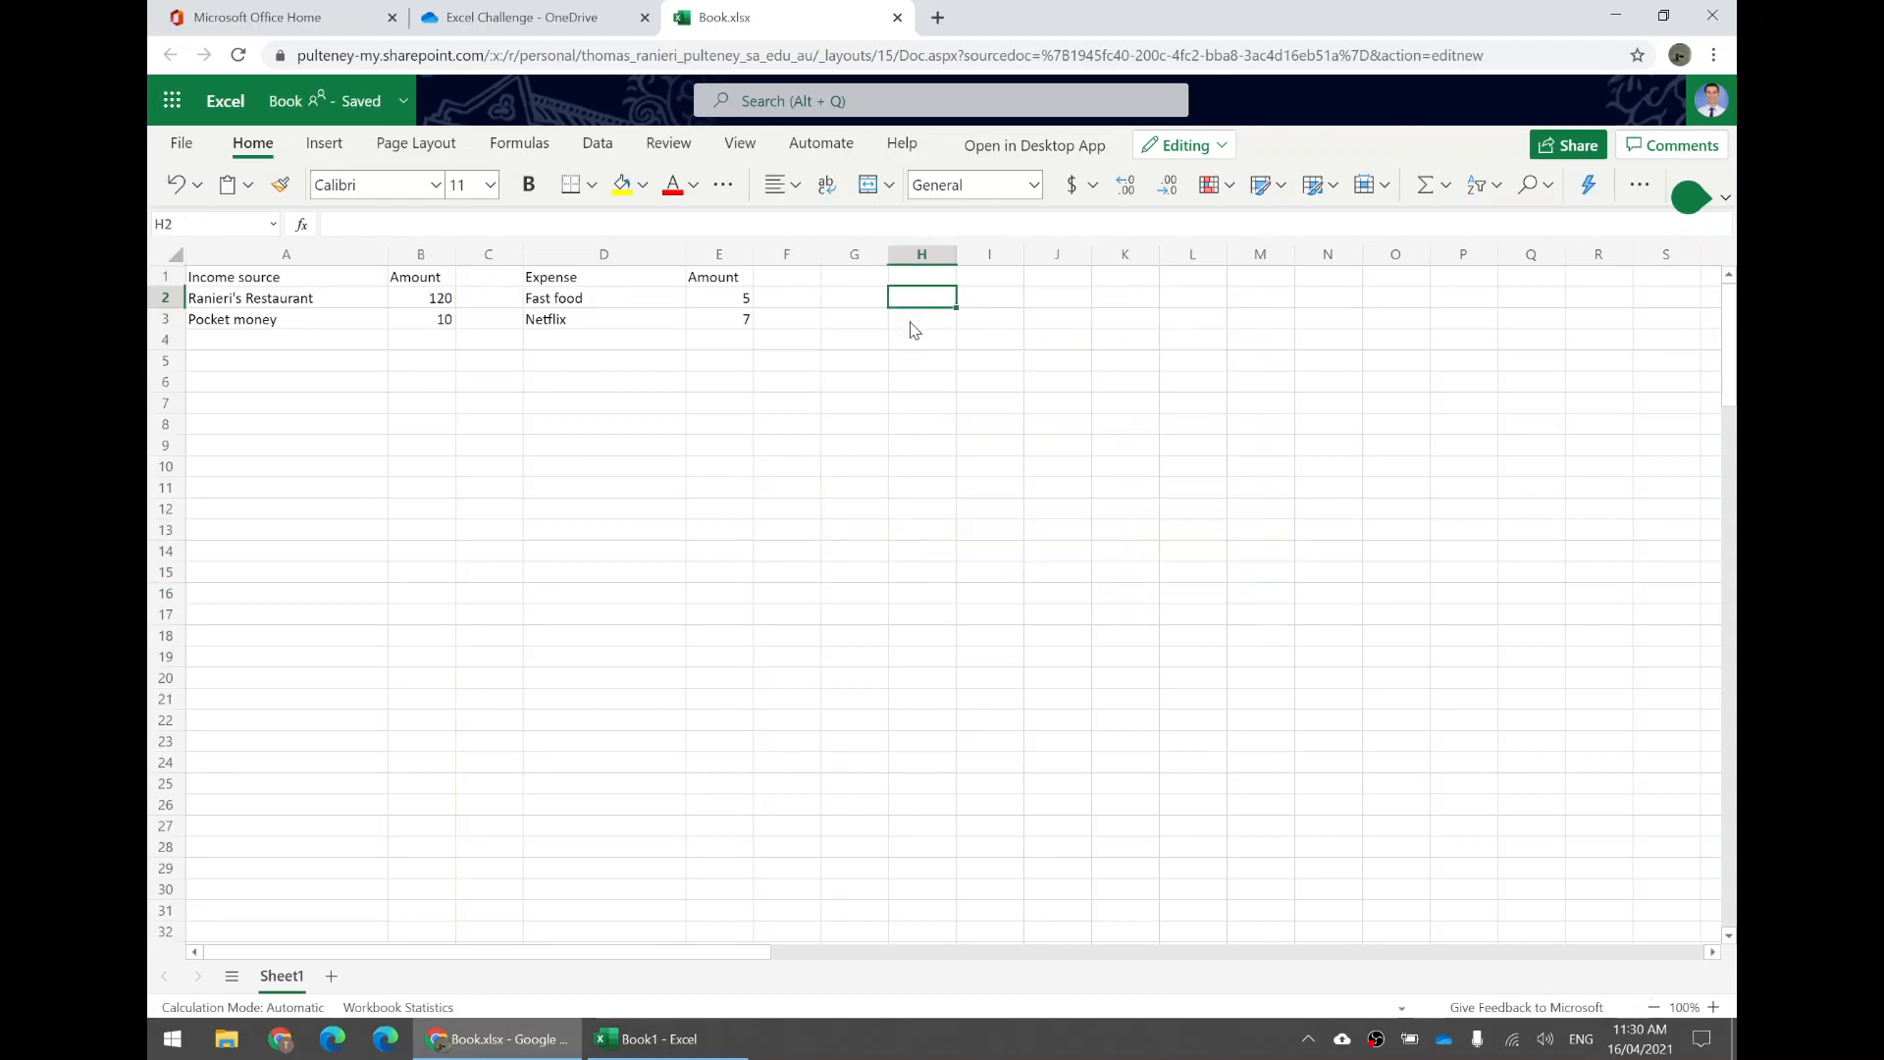
{"action": "type", "text": "Total incom"}
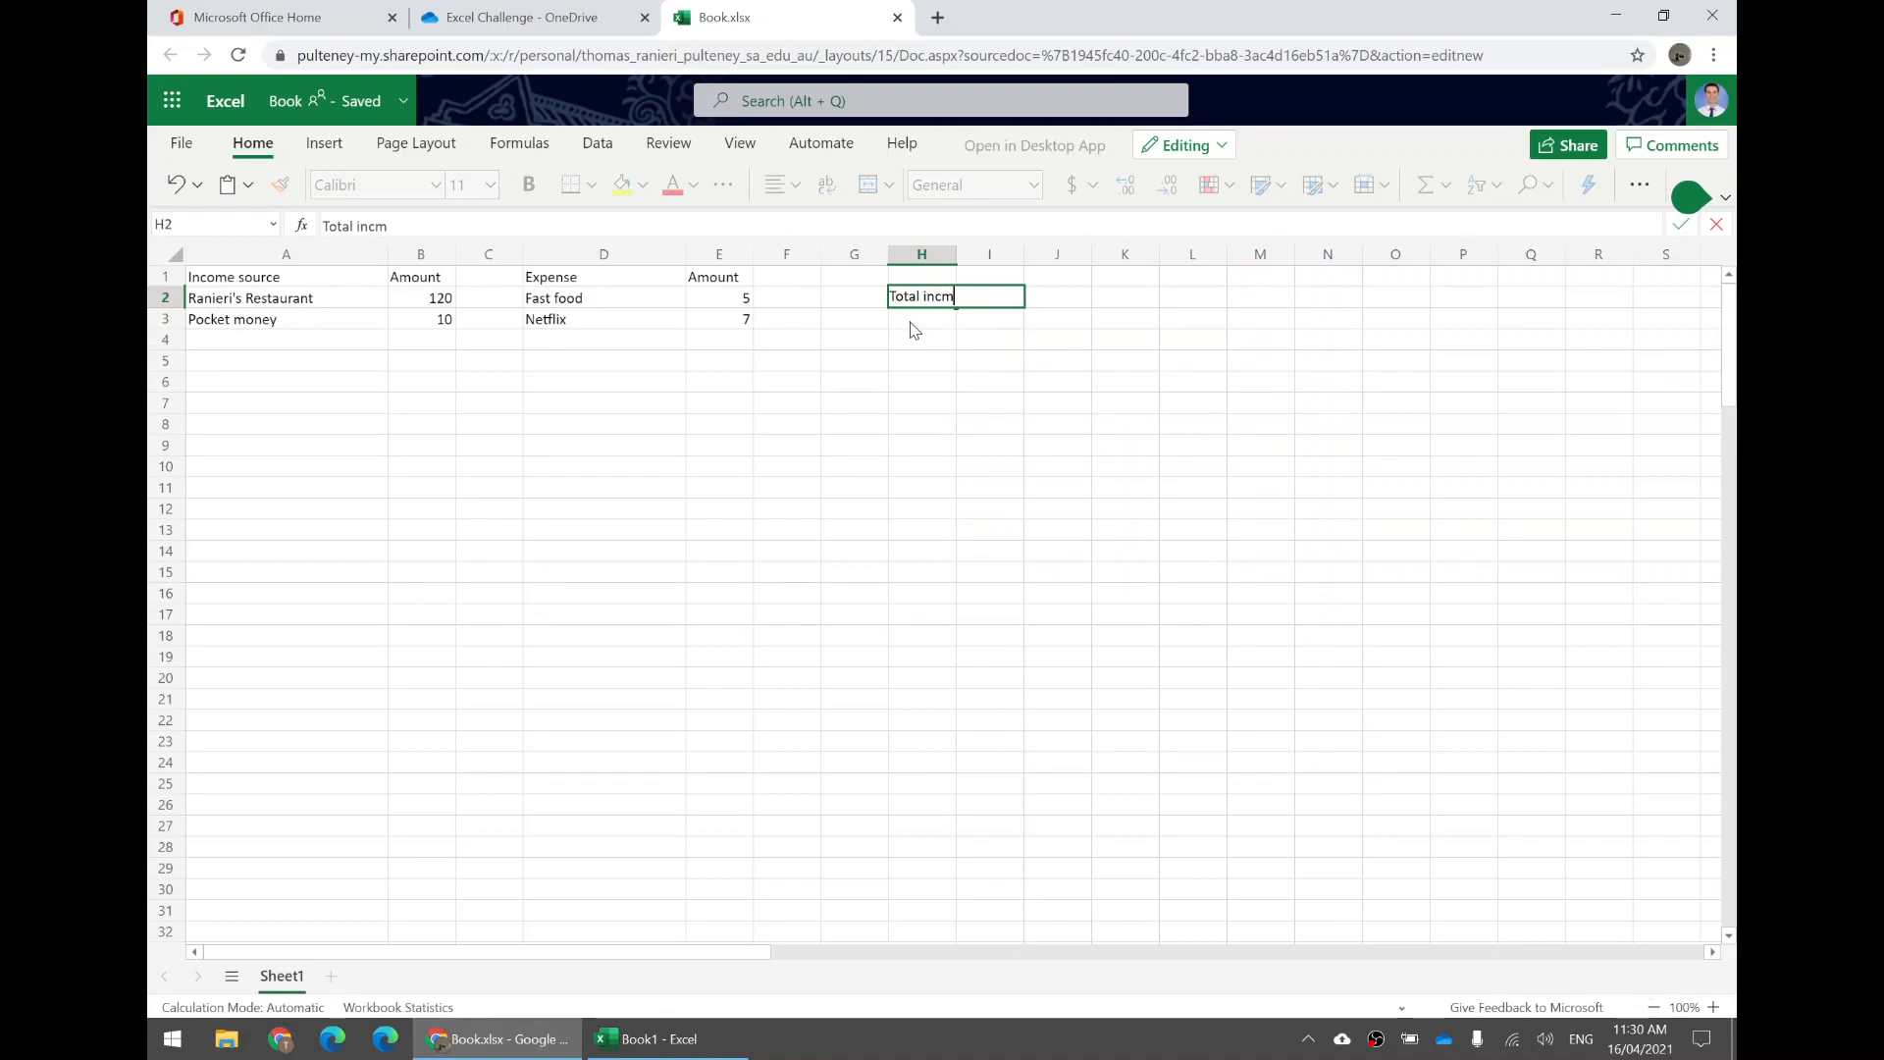
{"action": "type", "text": "e"}
{"action": "key", "text": "Return"}
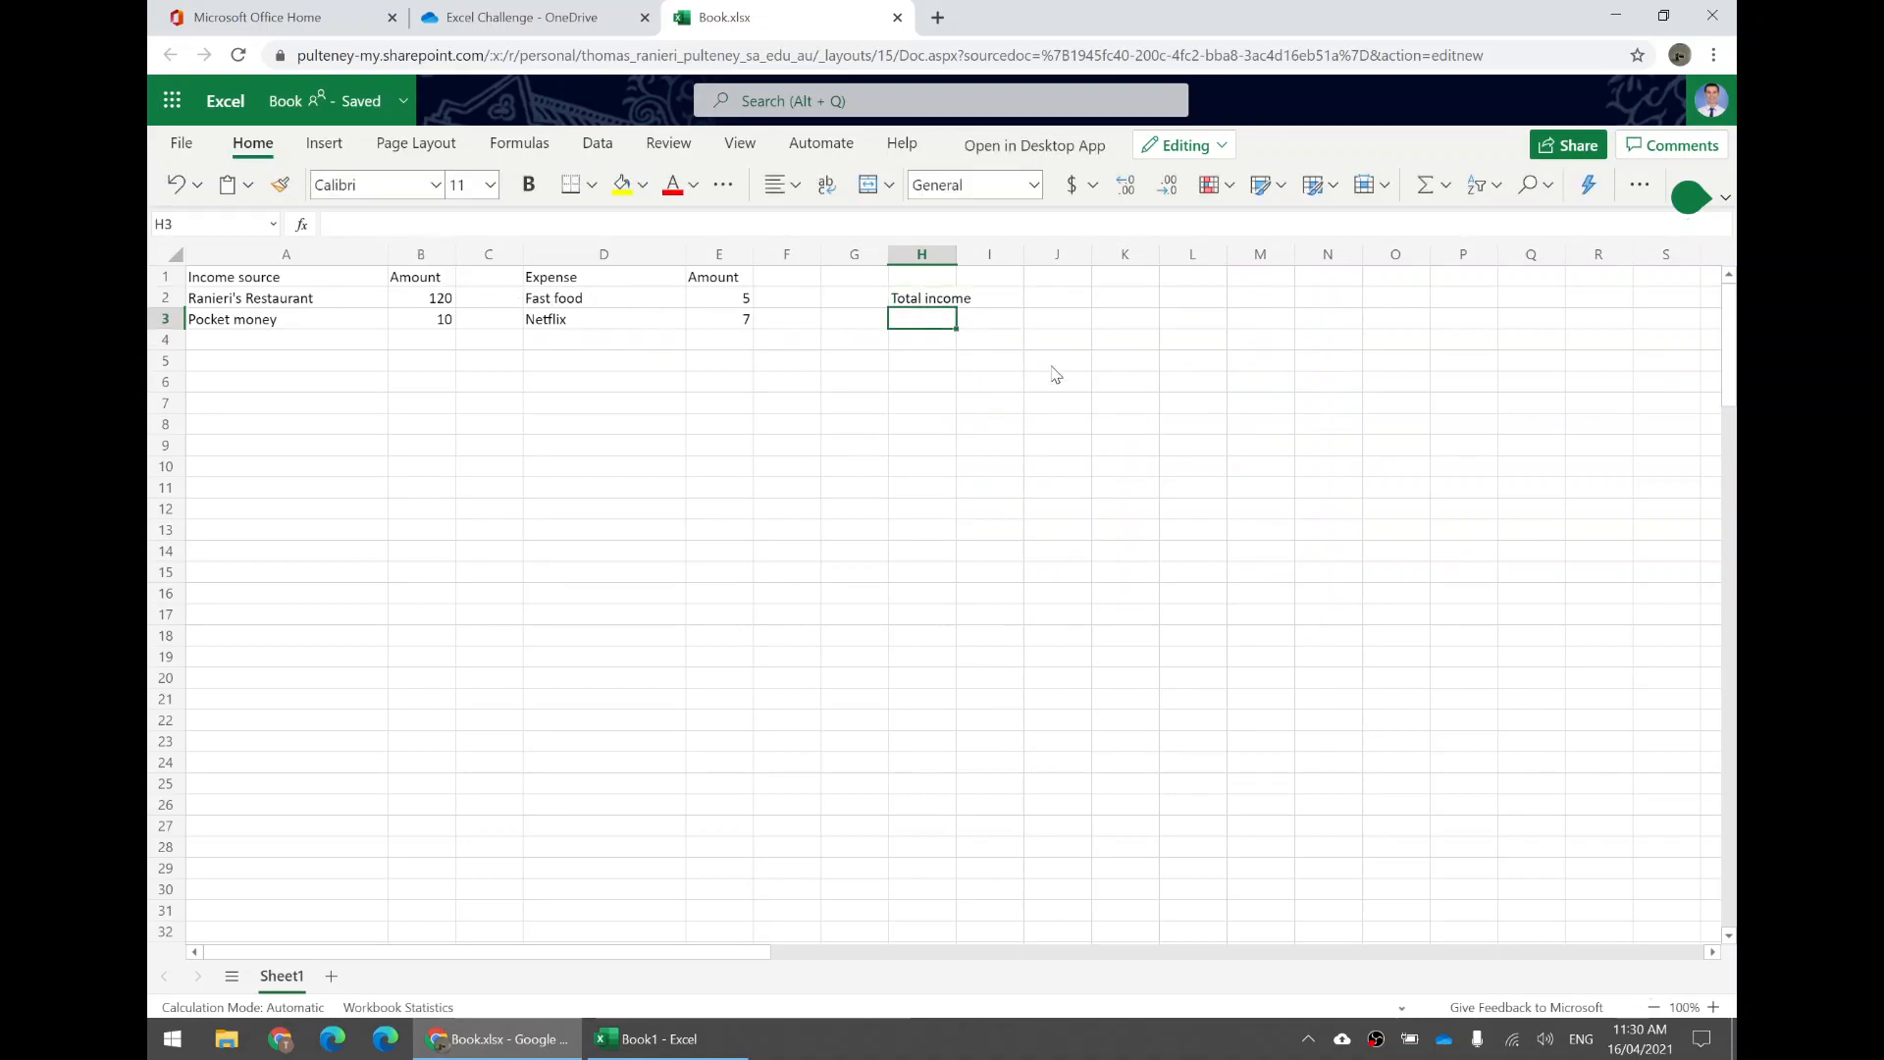
Widen column H to fit the Total income label.
{"action": "left_click_drag", "start_coordinate": [957, 254], "coordinate": [998, 255]}
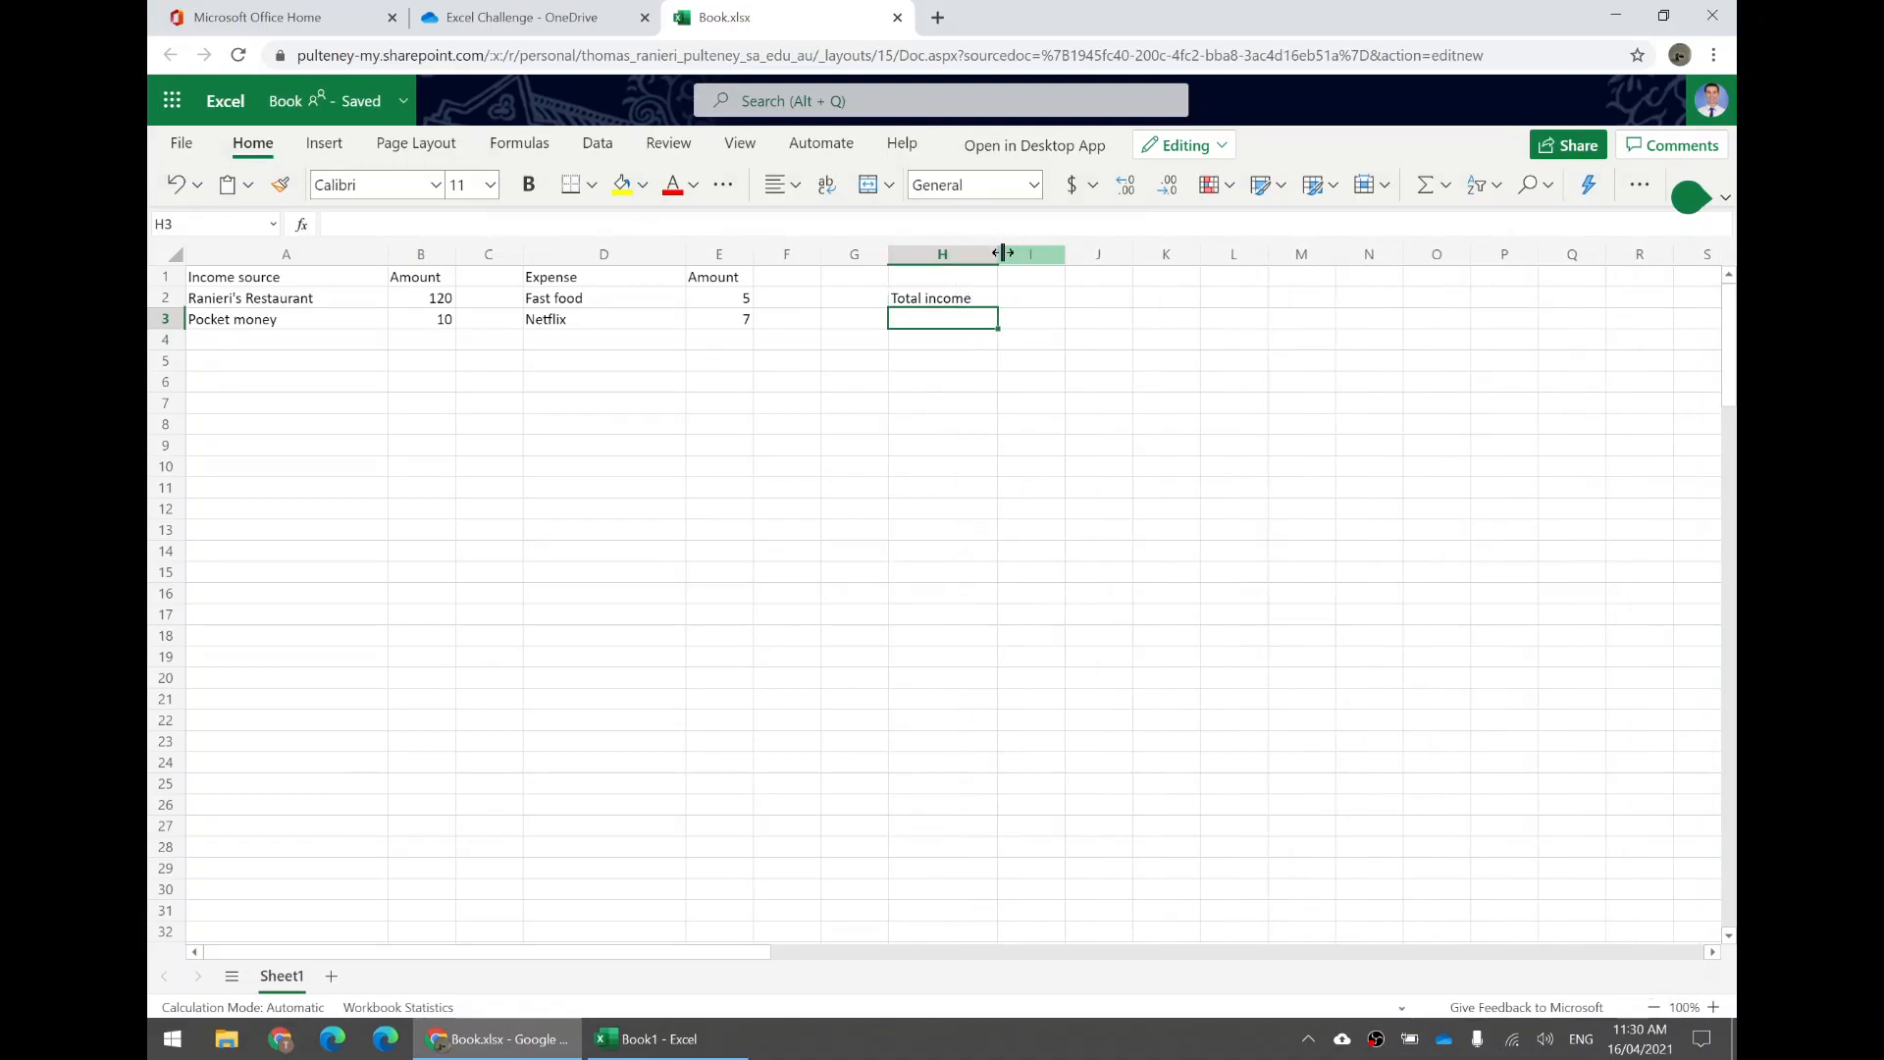
{"action": "left_click", "coordinate": [1024, 317]}
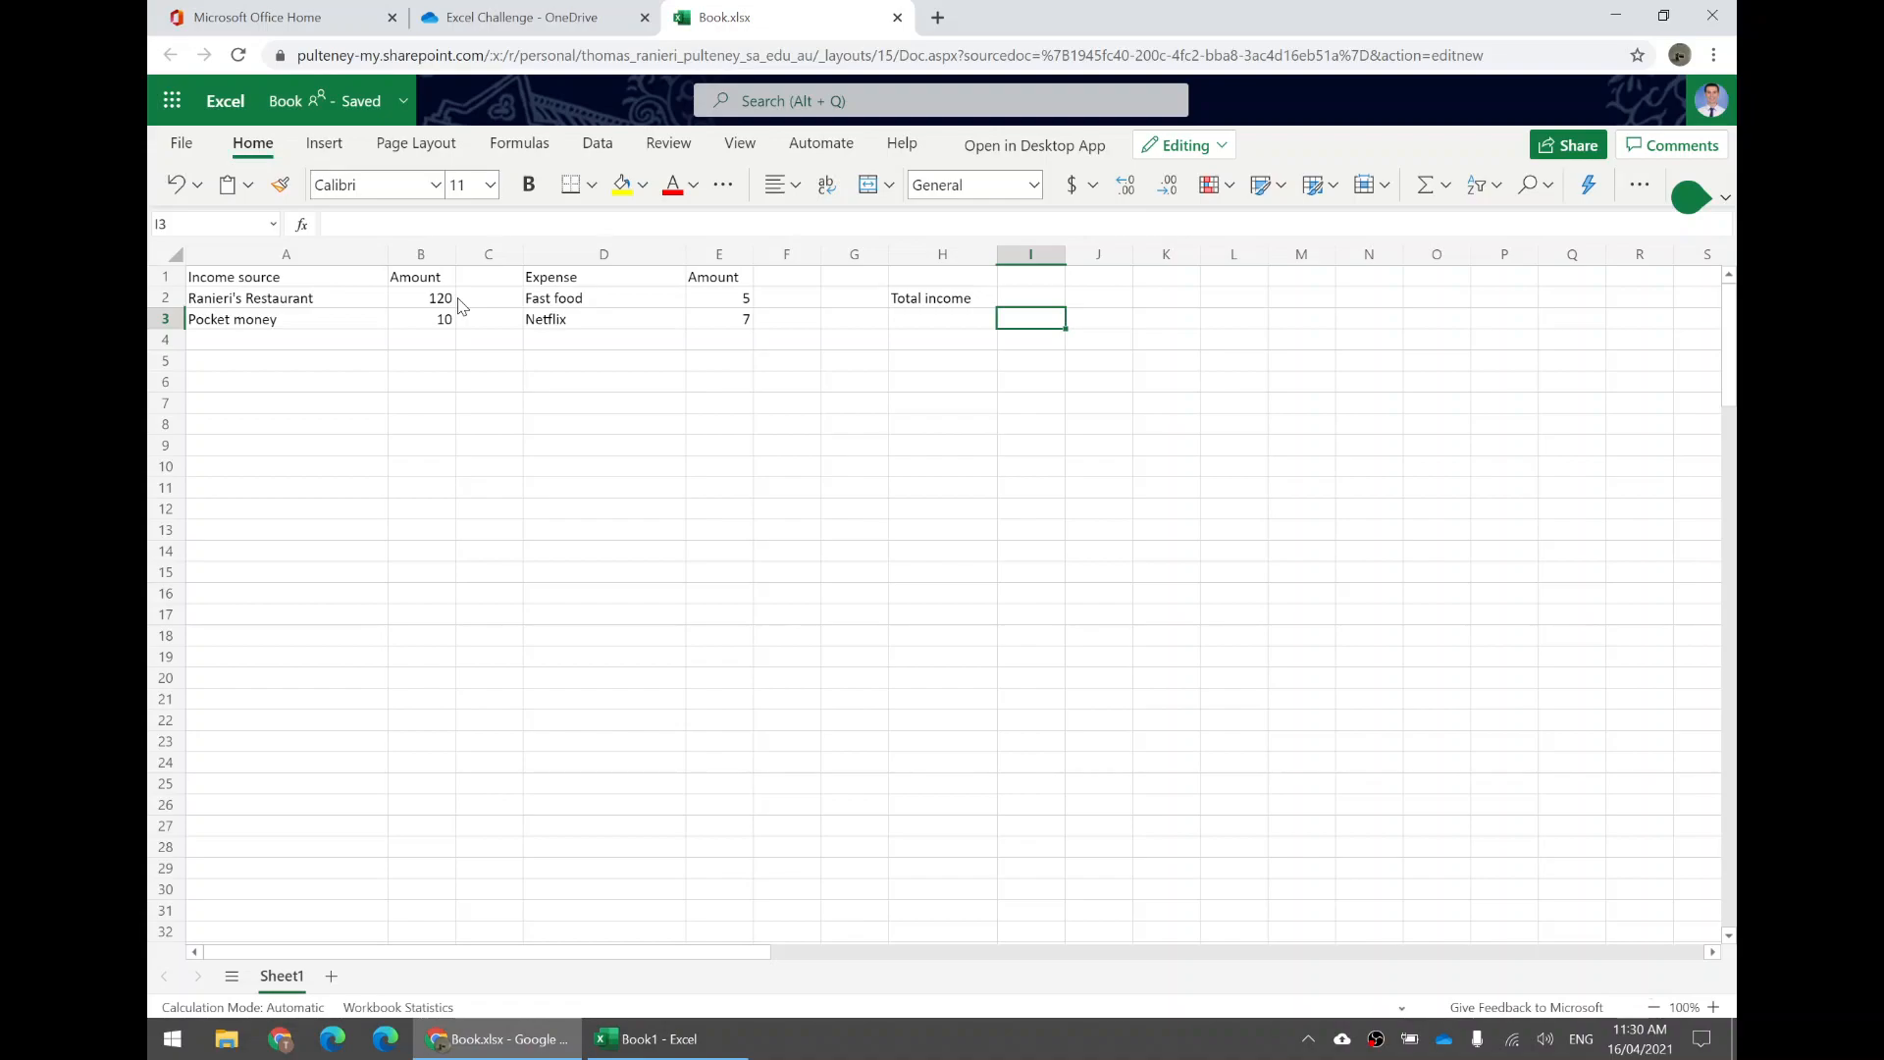
{"action": "left_click", "coordinate": [1013, 290]}
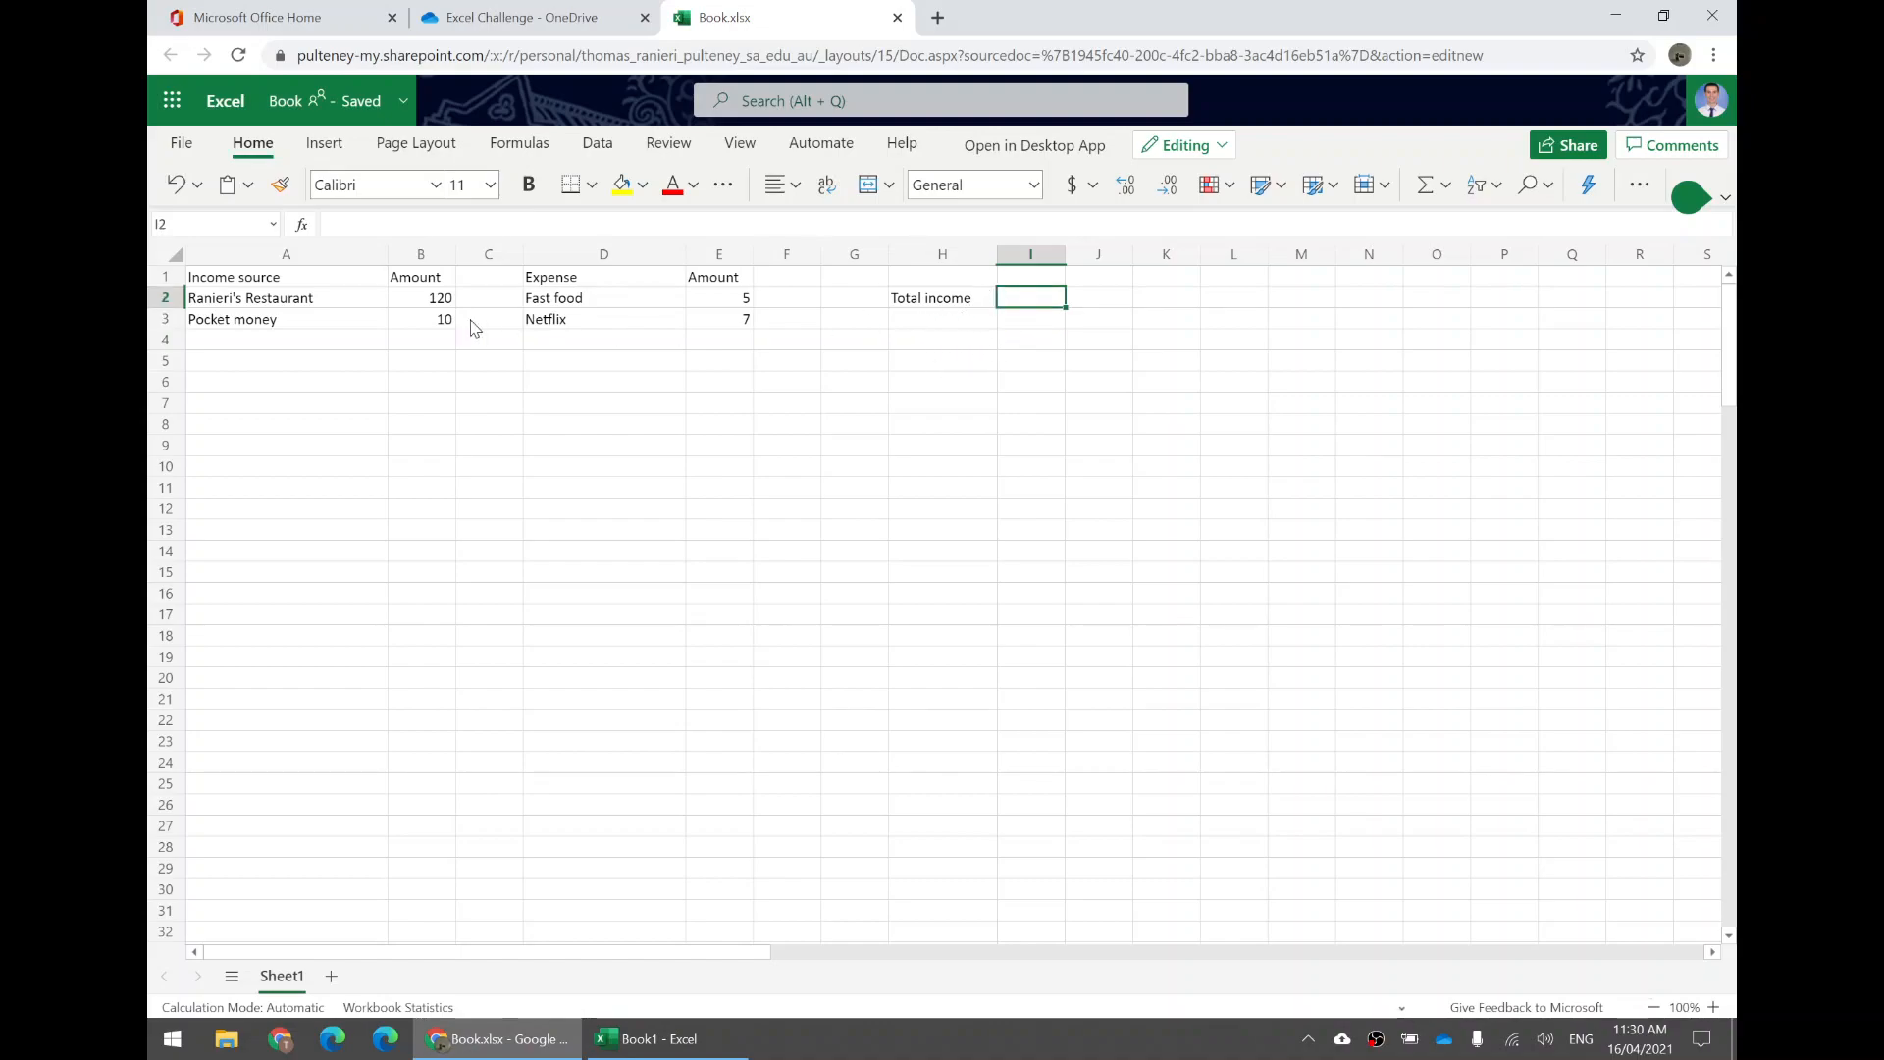
{"action": "left_click", "coordinate": [412, 257]}
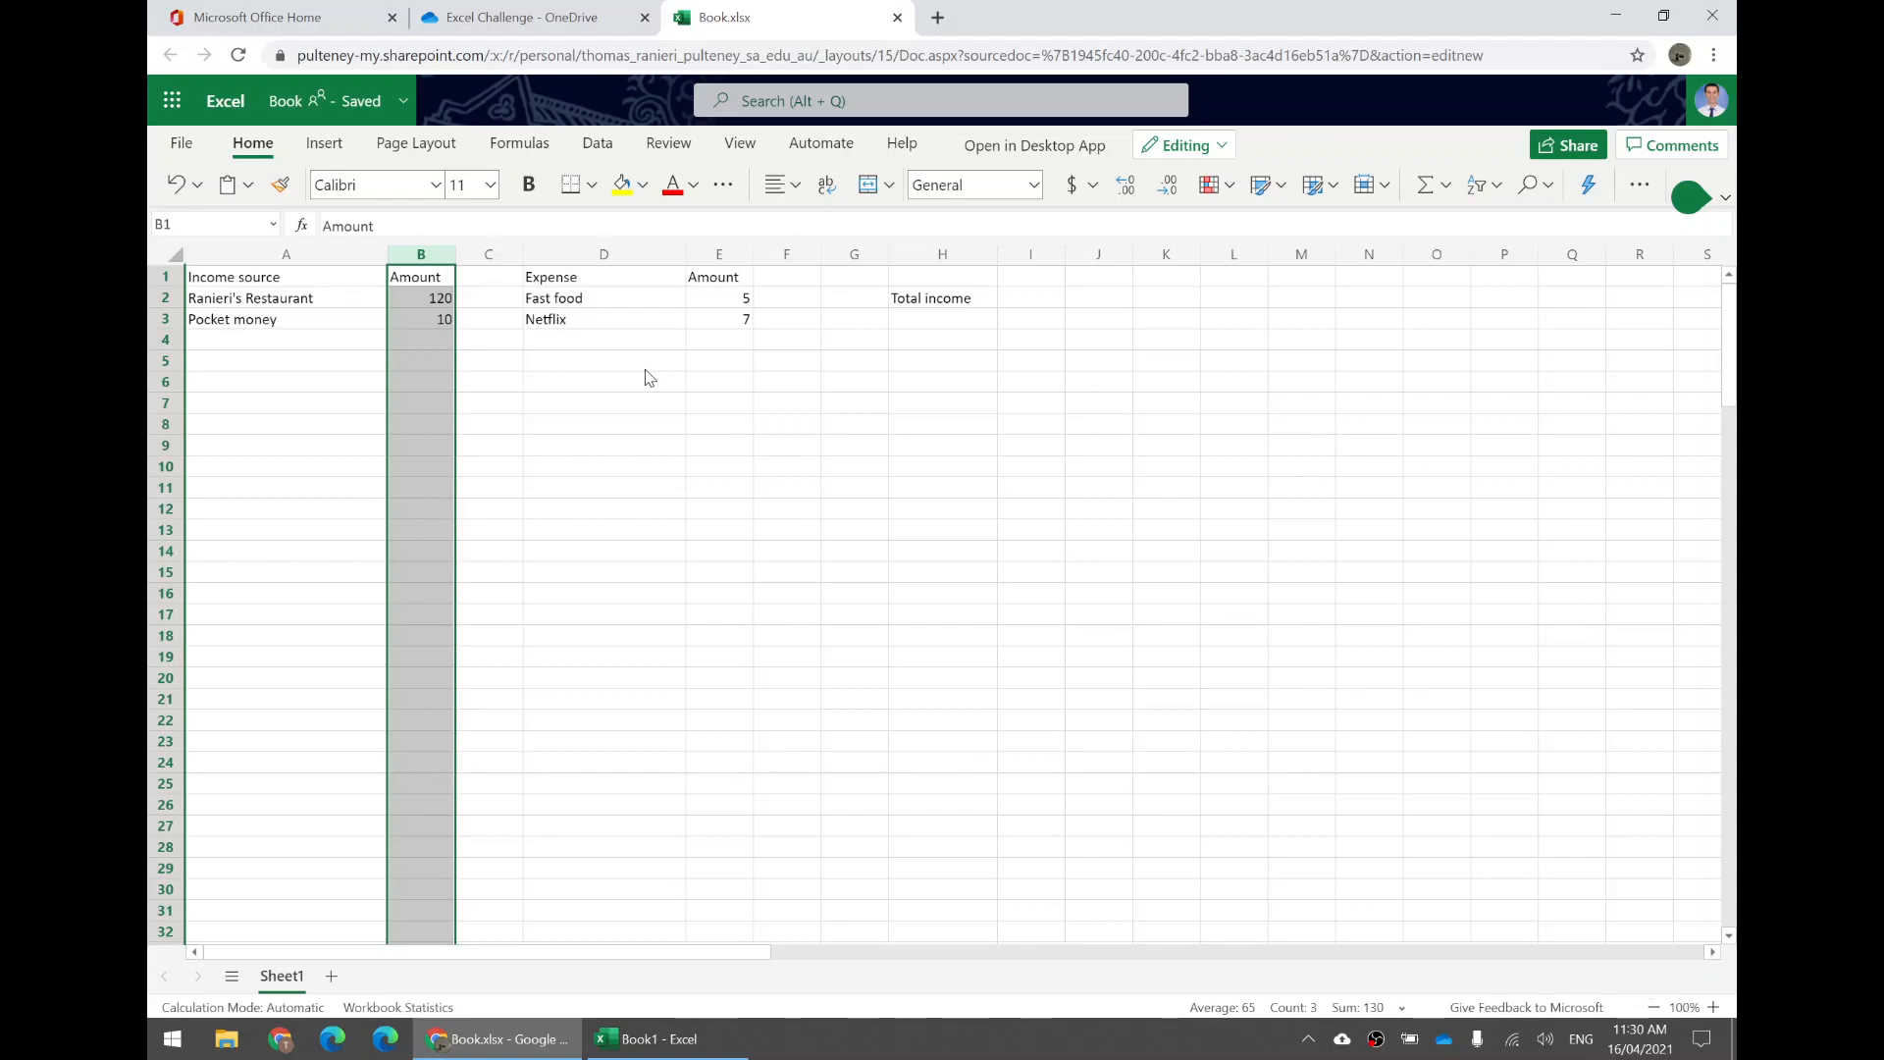
Enter the formula =sum(B:B) in I2 to total the income amounts in column B.
{"action": "left_click", "coordinate": [1035, 302]}
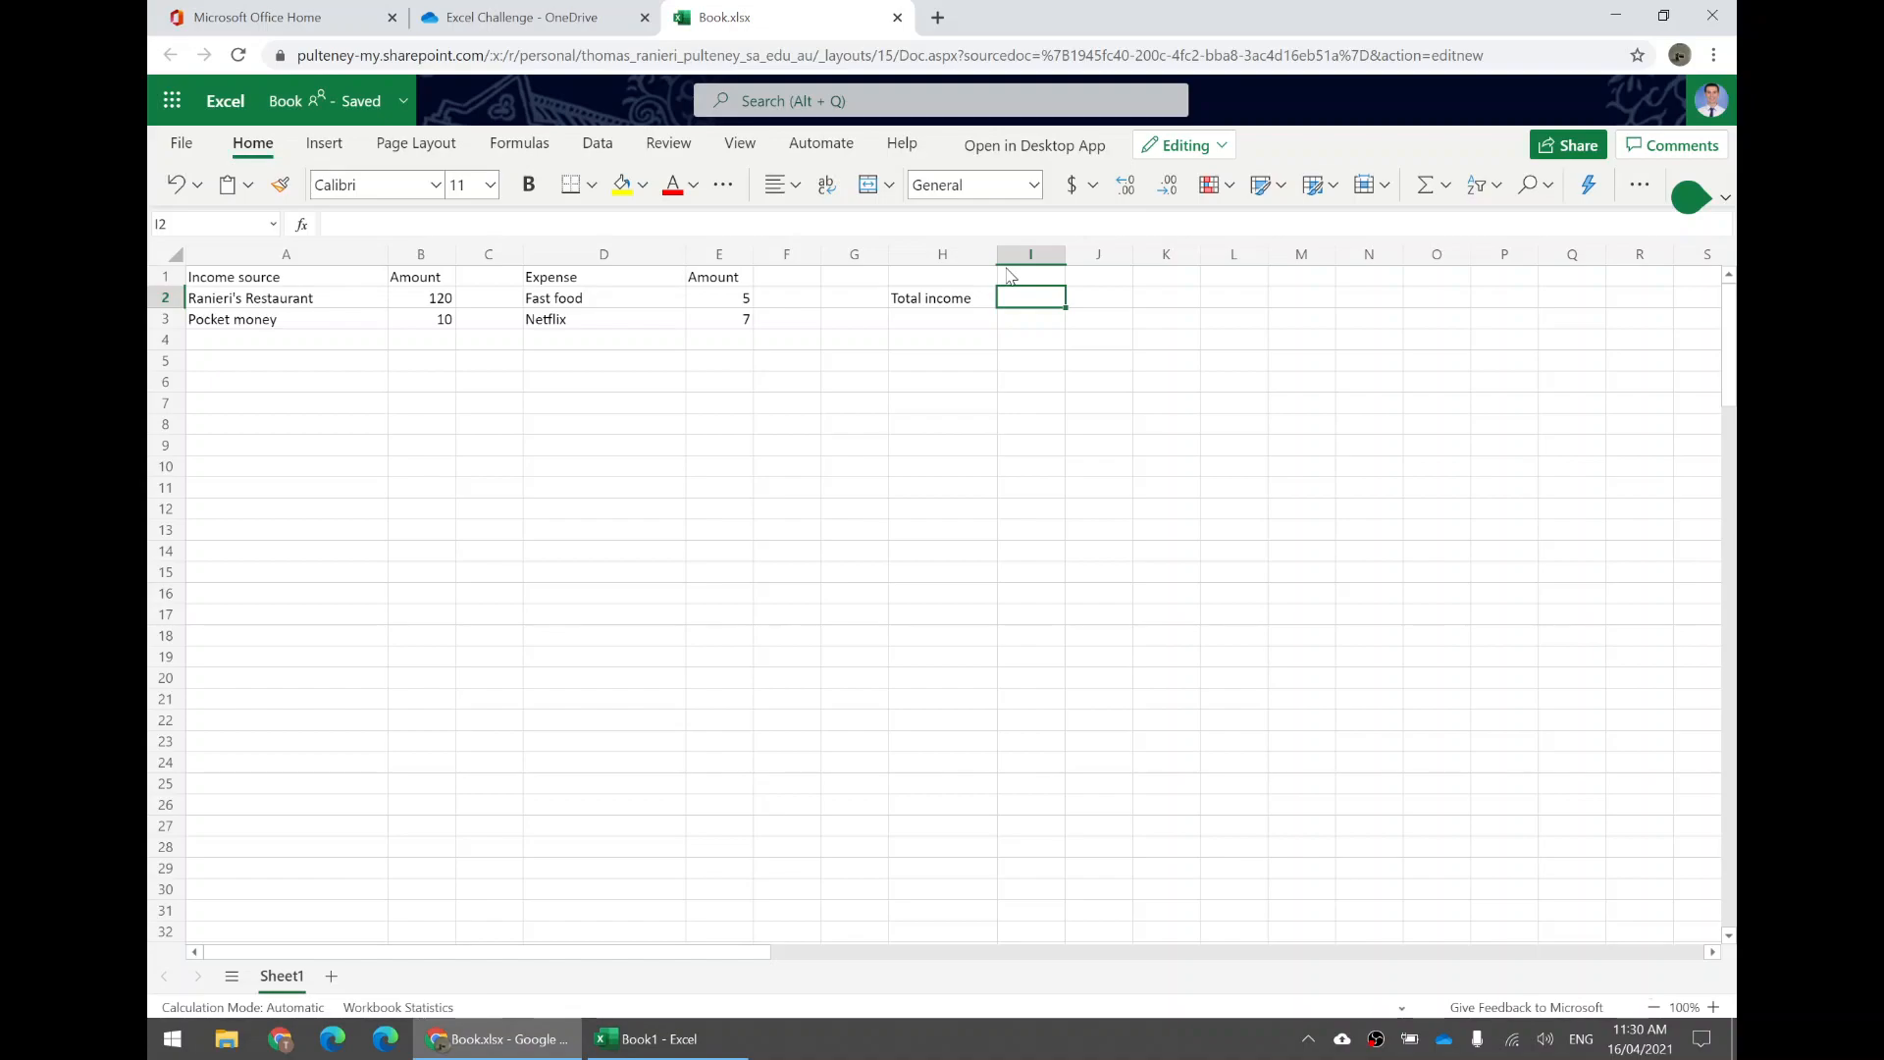
{"action": "type", "text": "="}
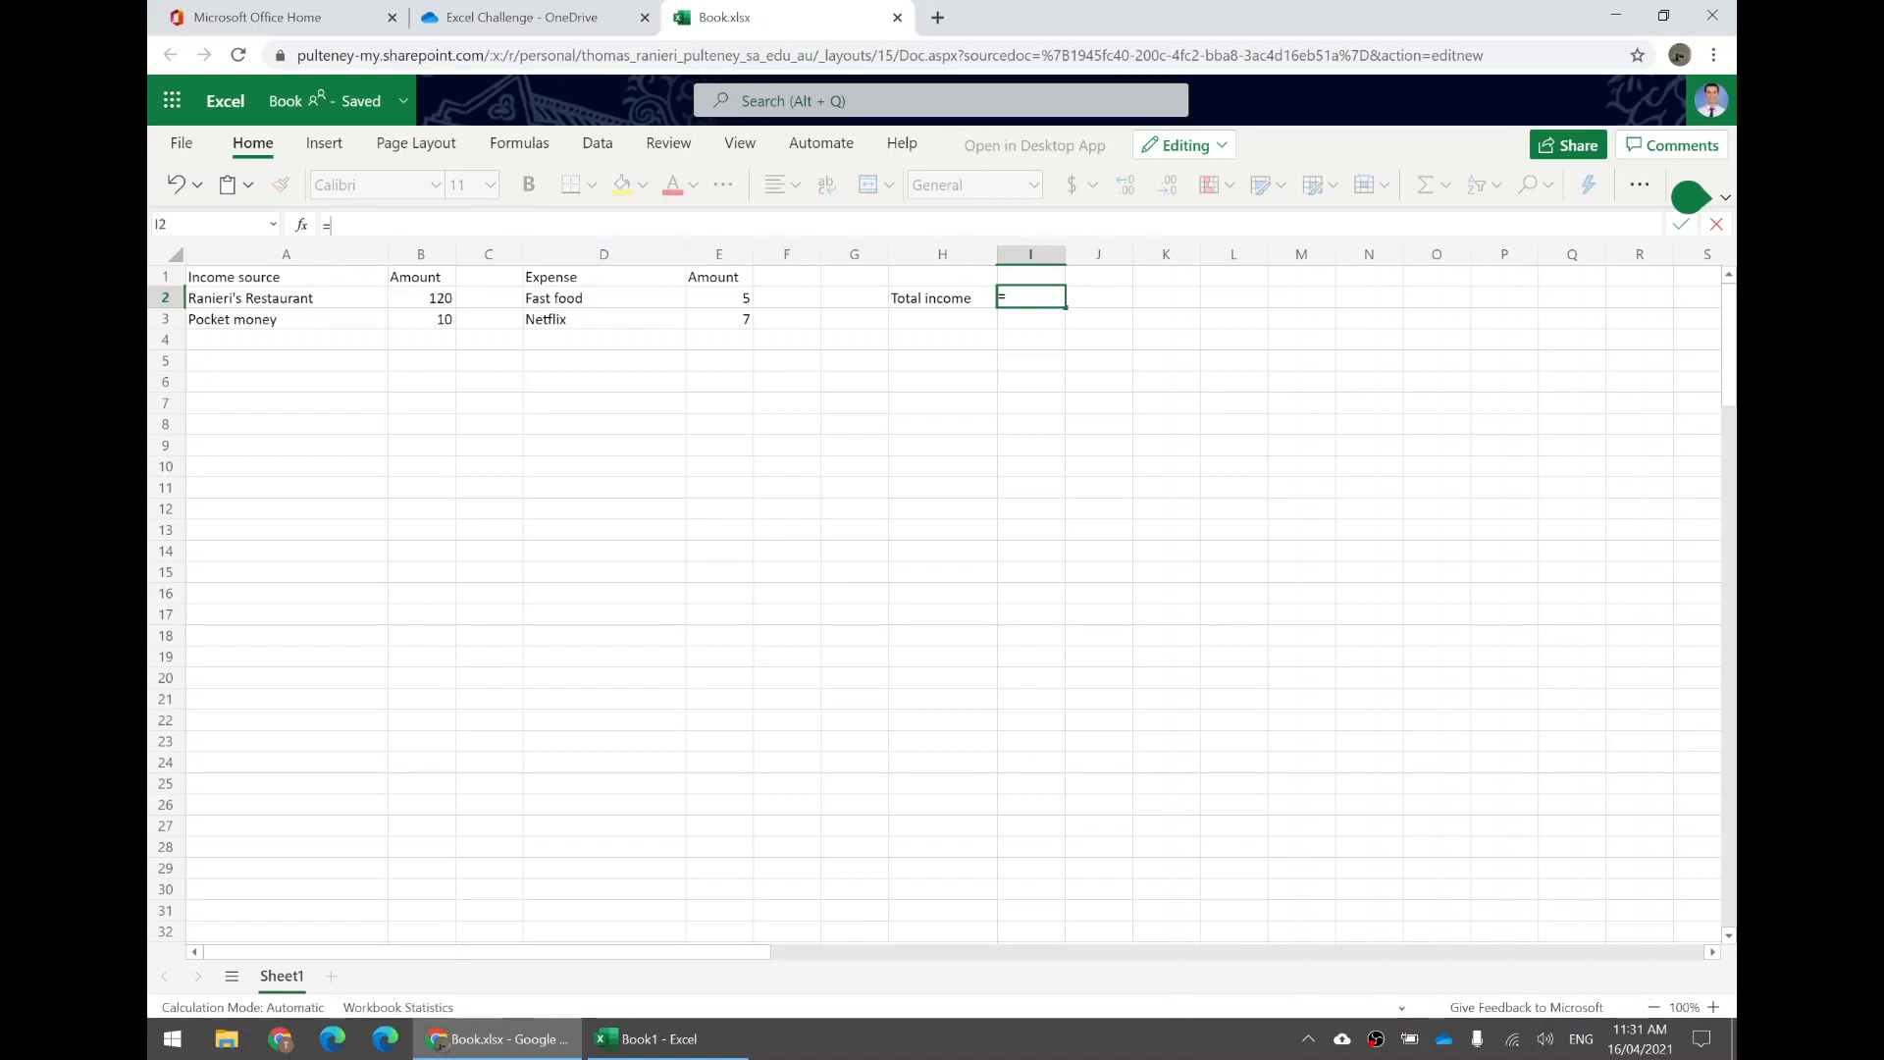
{"action": "type", "text": "um"}
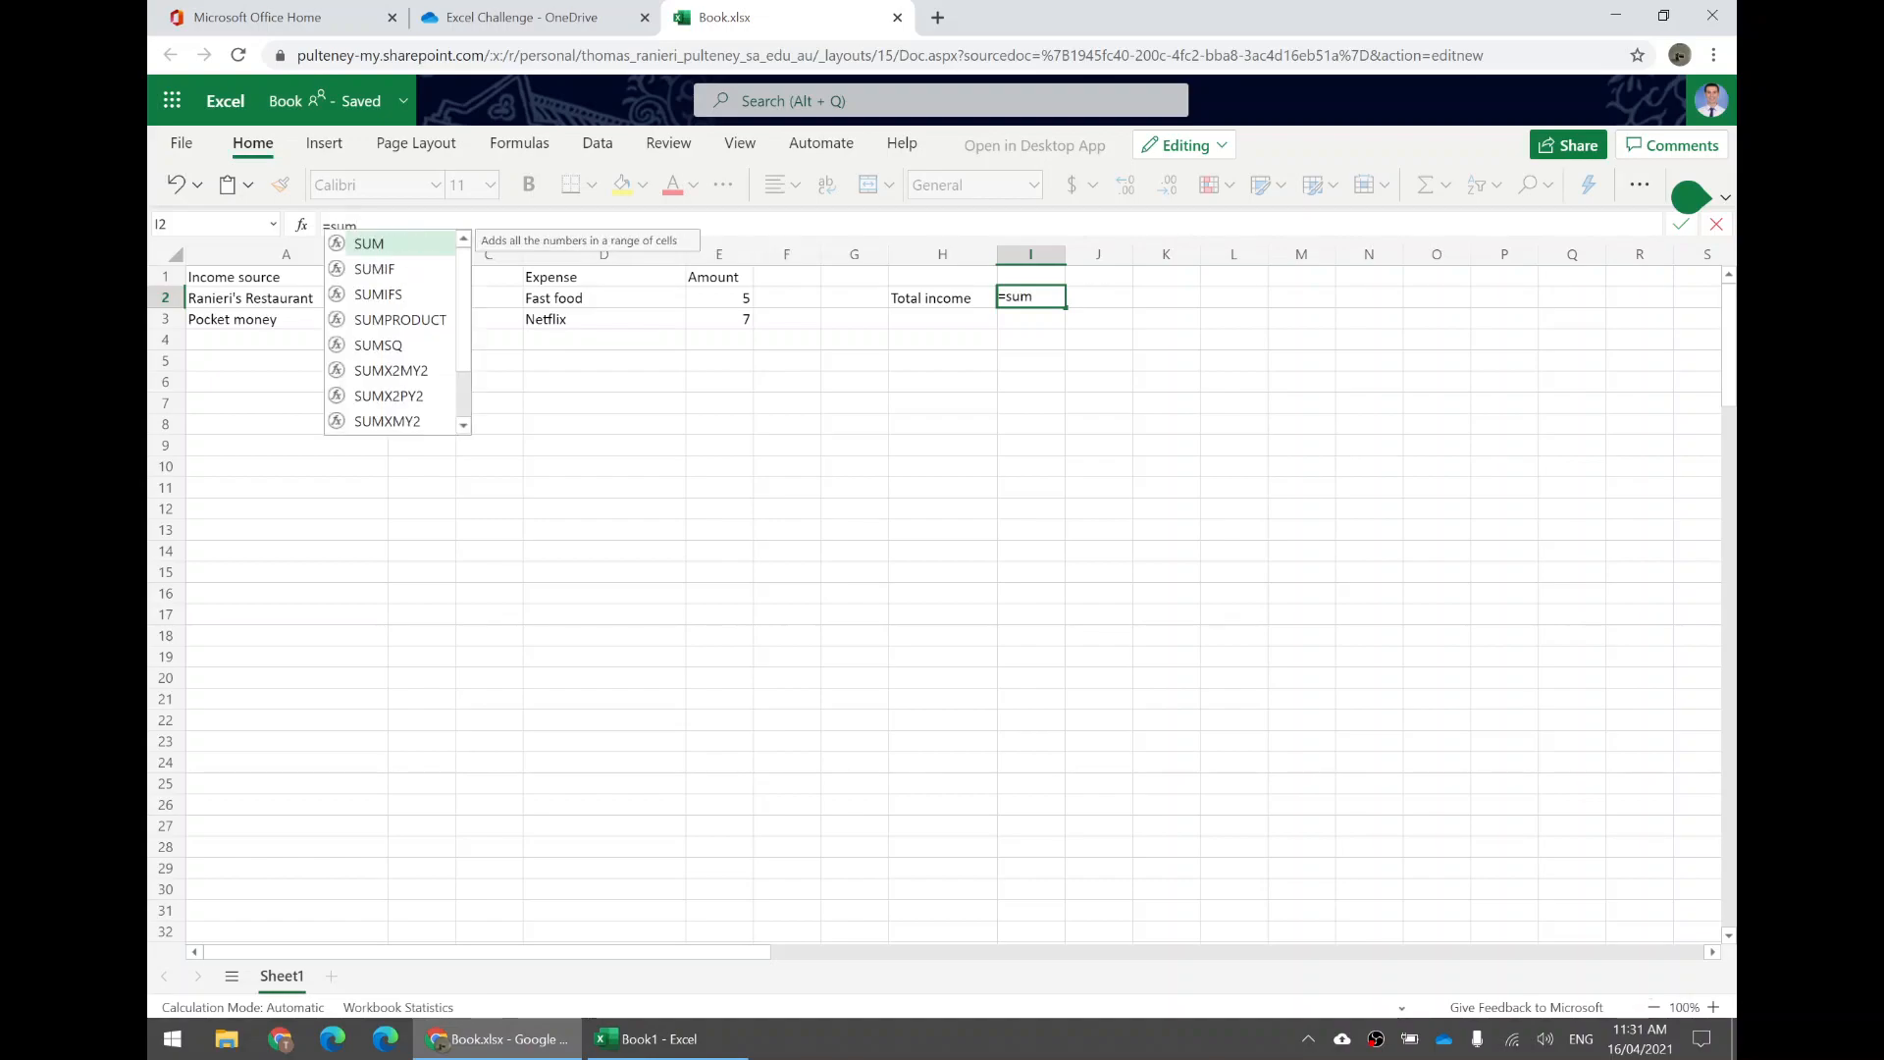
{"action": "type", "text": "("}
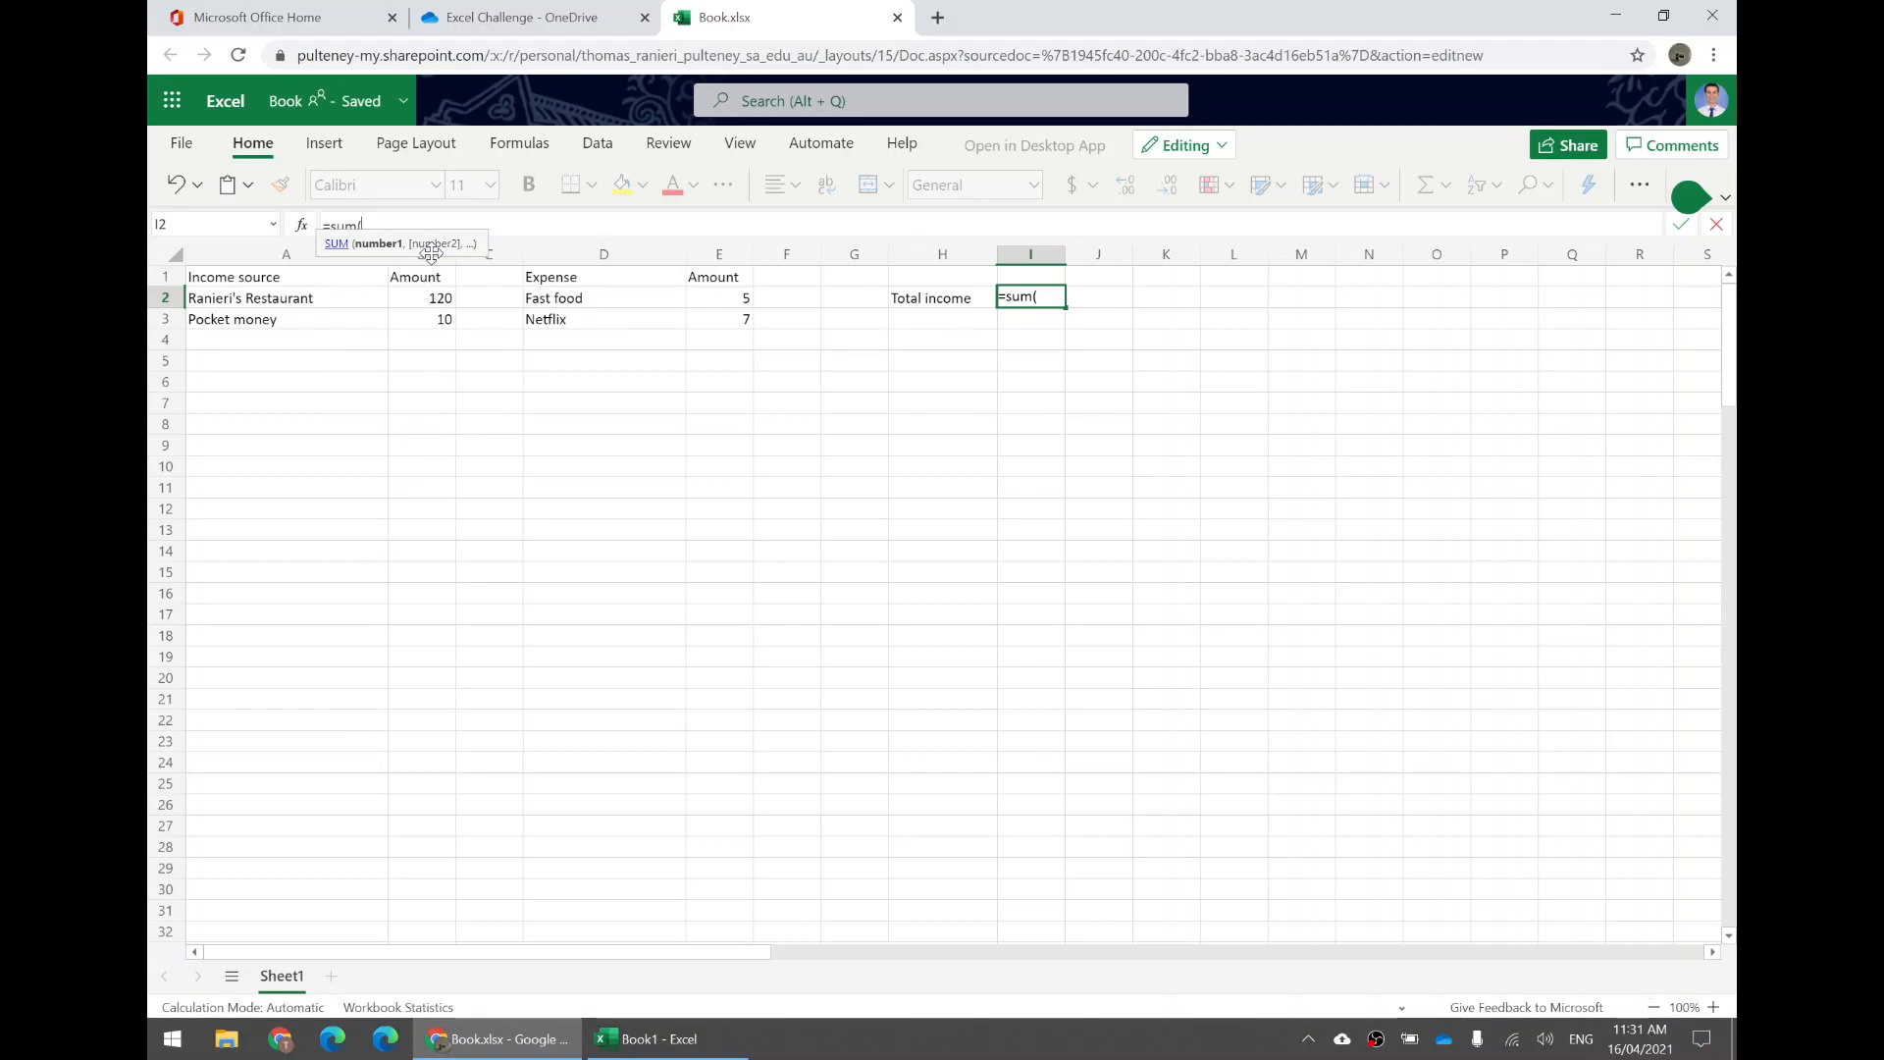
{"action": "left_click_drag", "start_coordinate": [432, 245], "coordinate": [561, 239]}
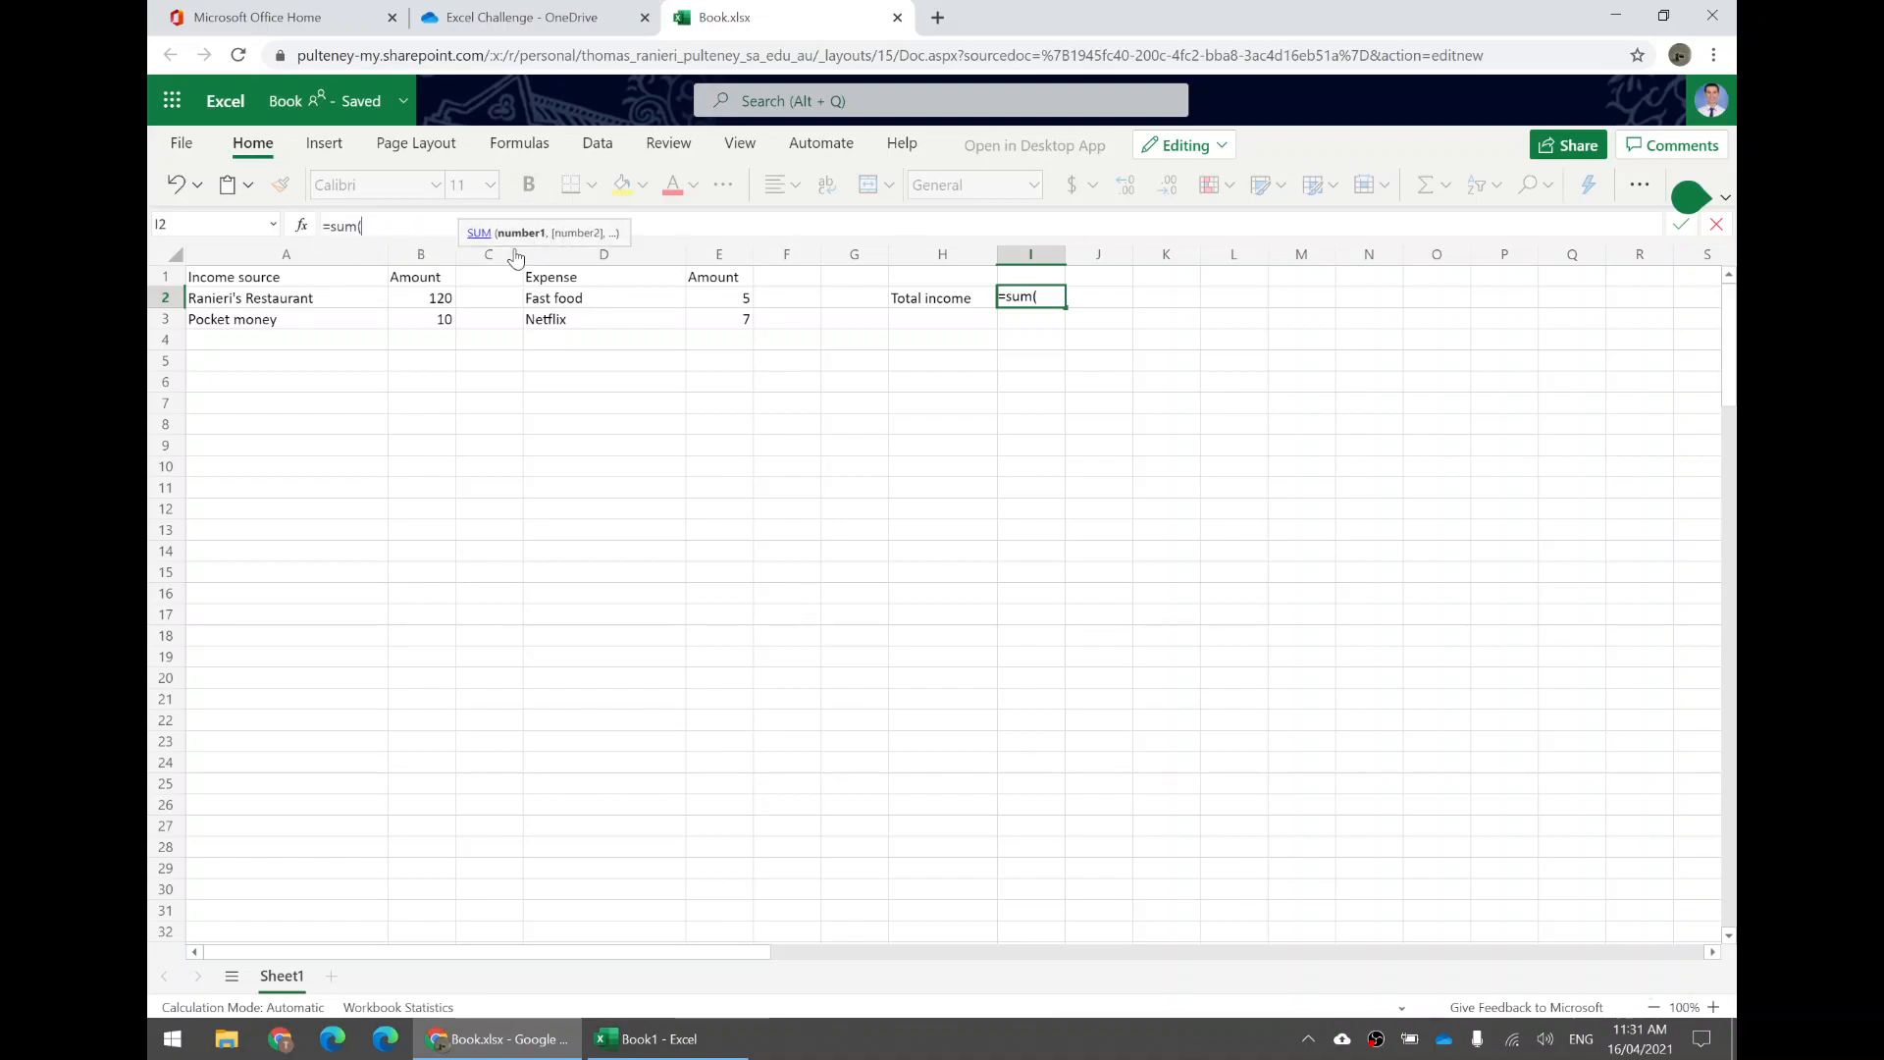
{"action": "left_click", "coordinate": [419, 258]}
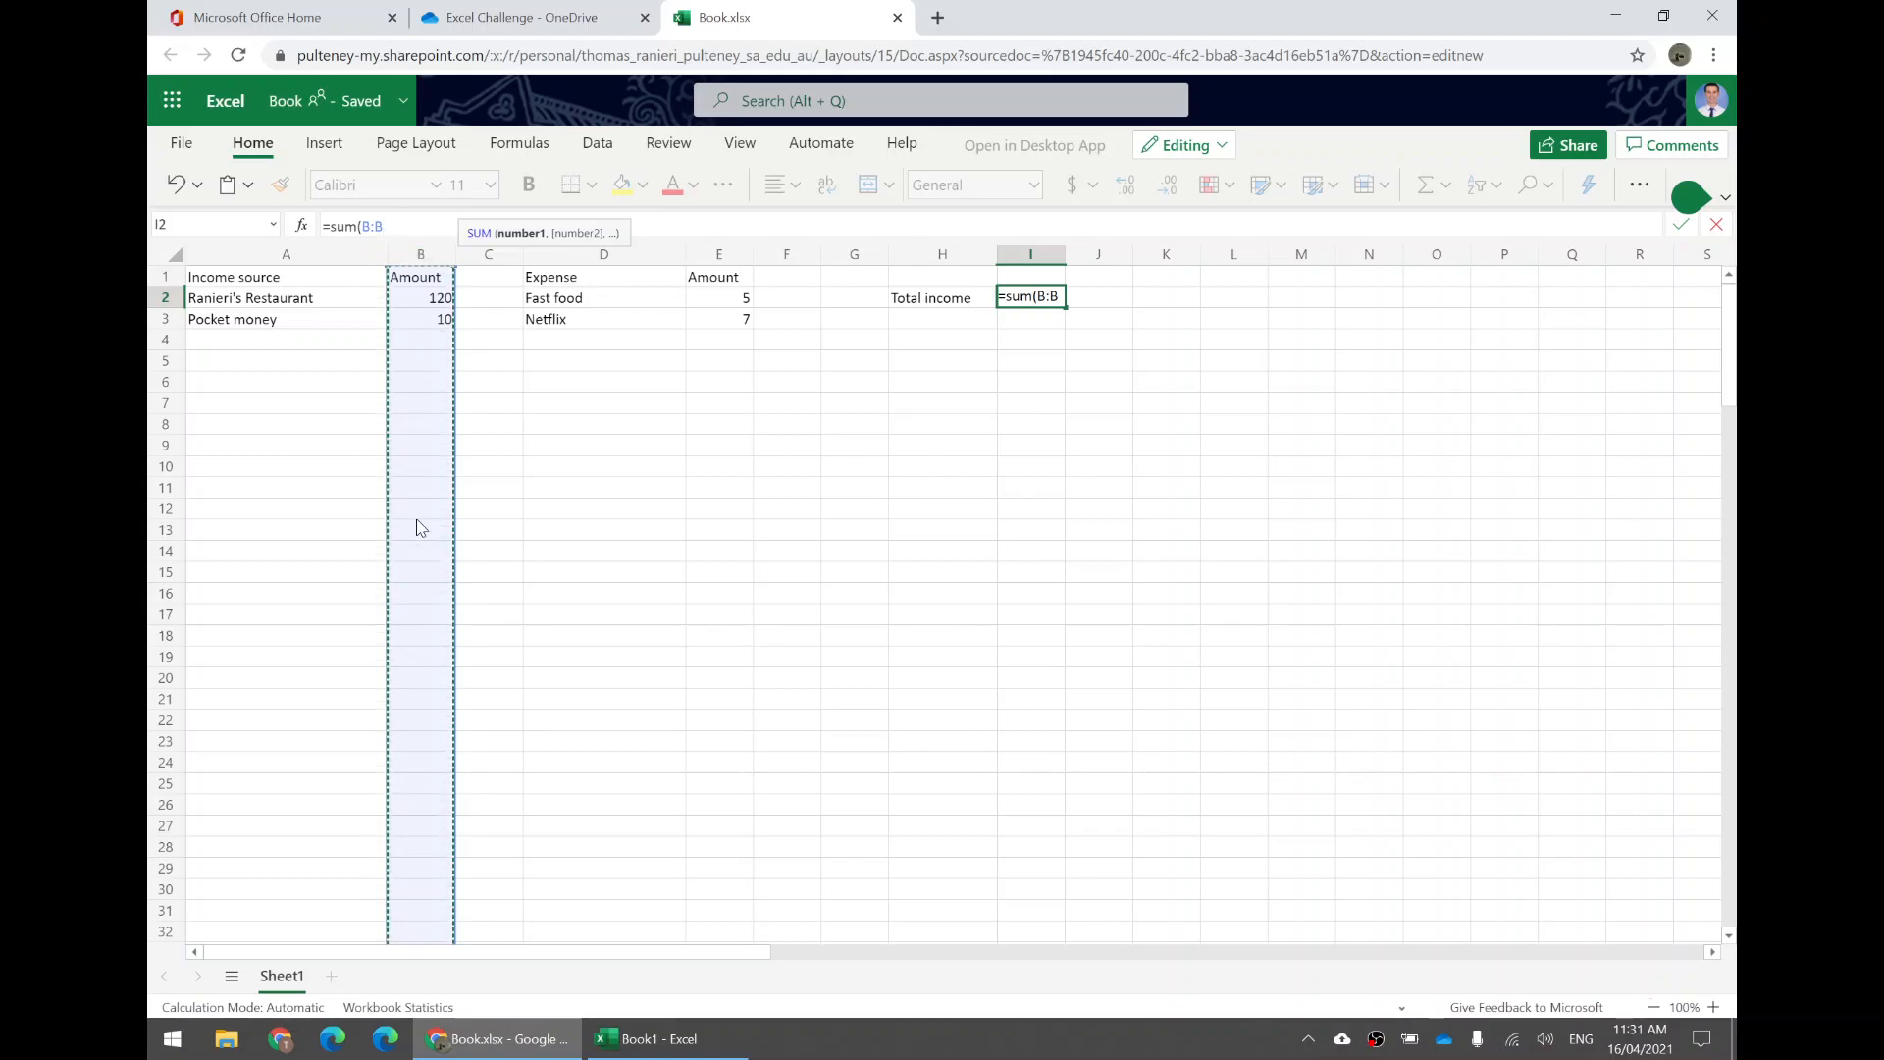
{"action": "type", "text": ")"}
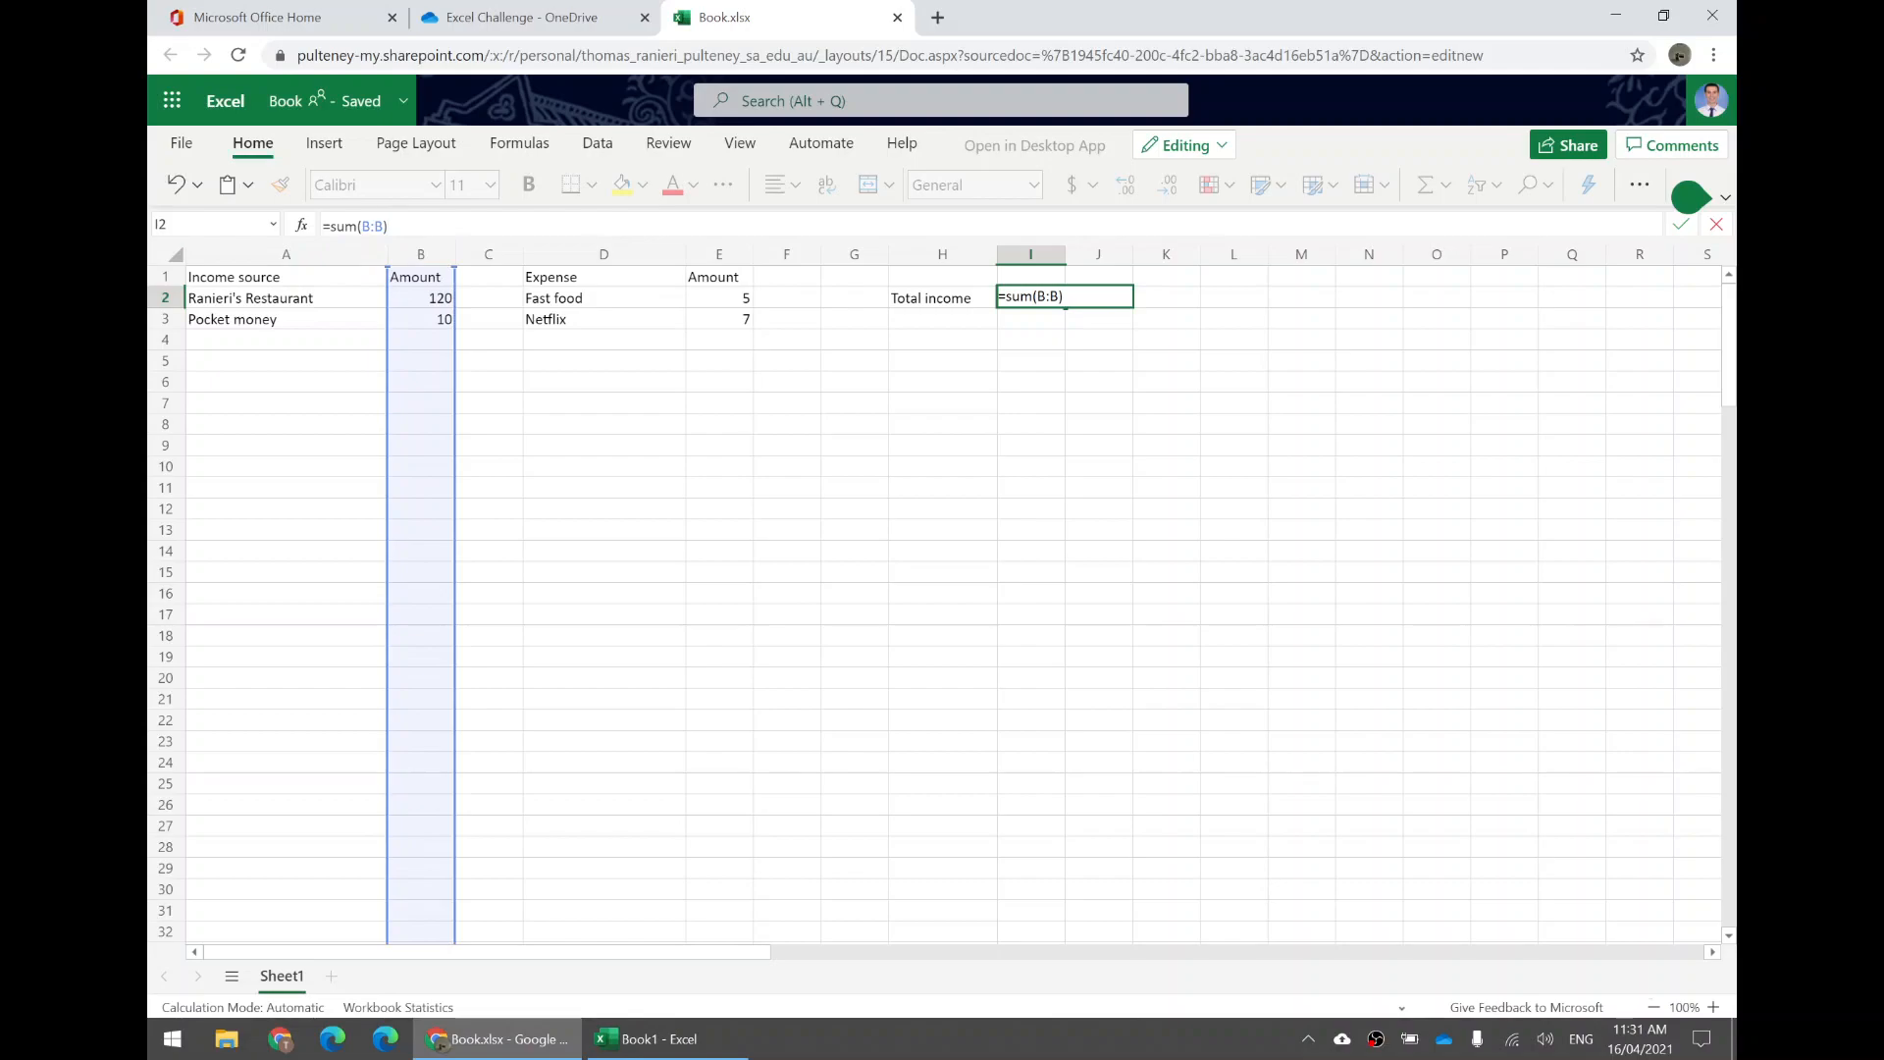
{"action": "double_click", "coordinate": [343, 225]}
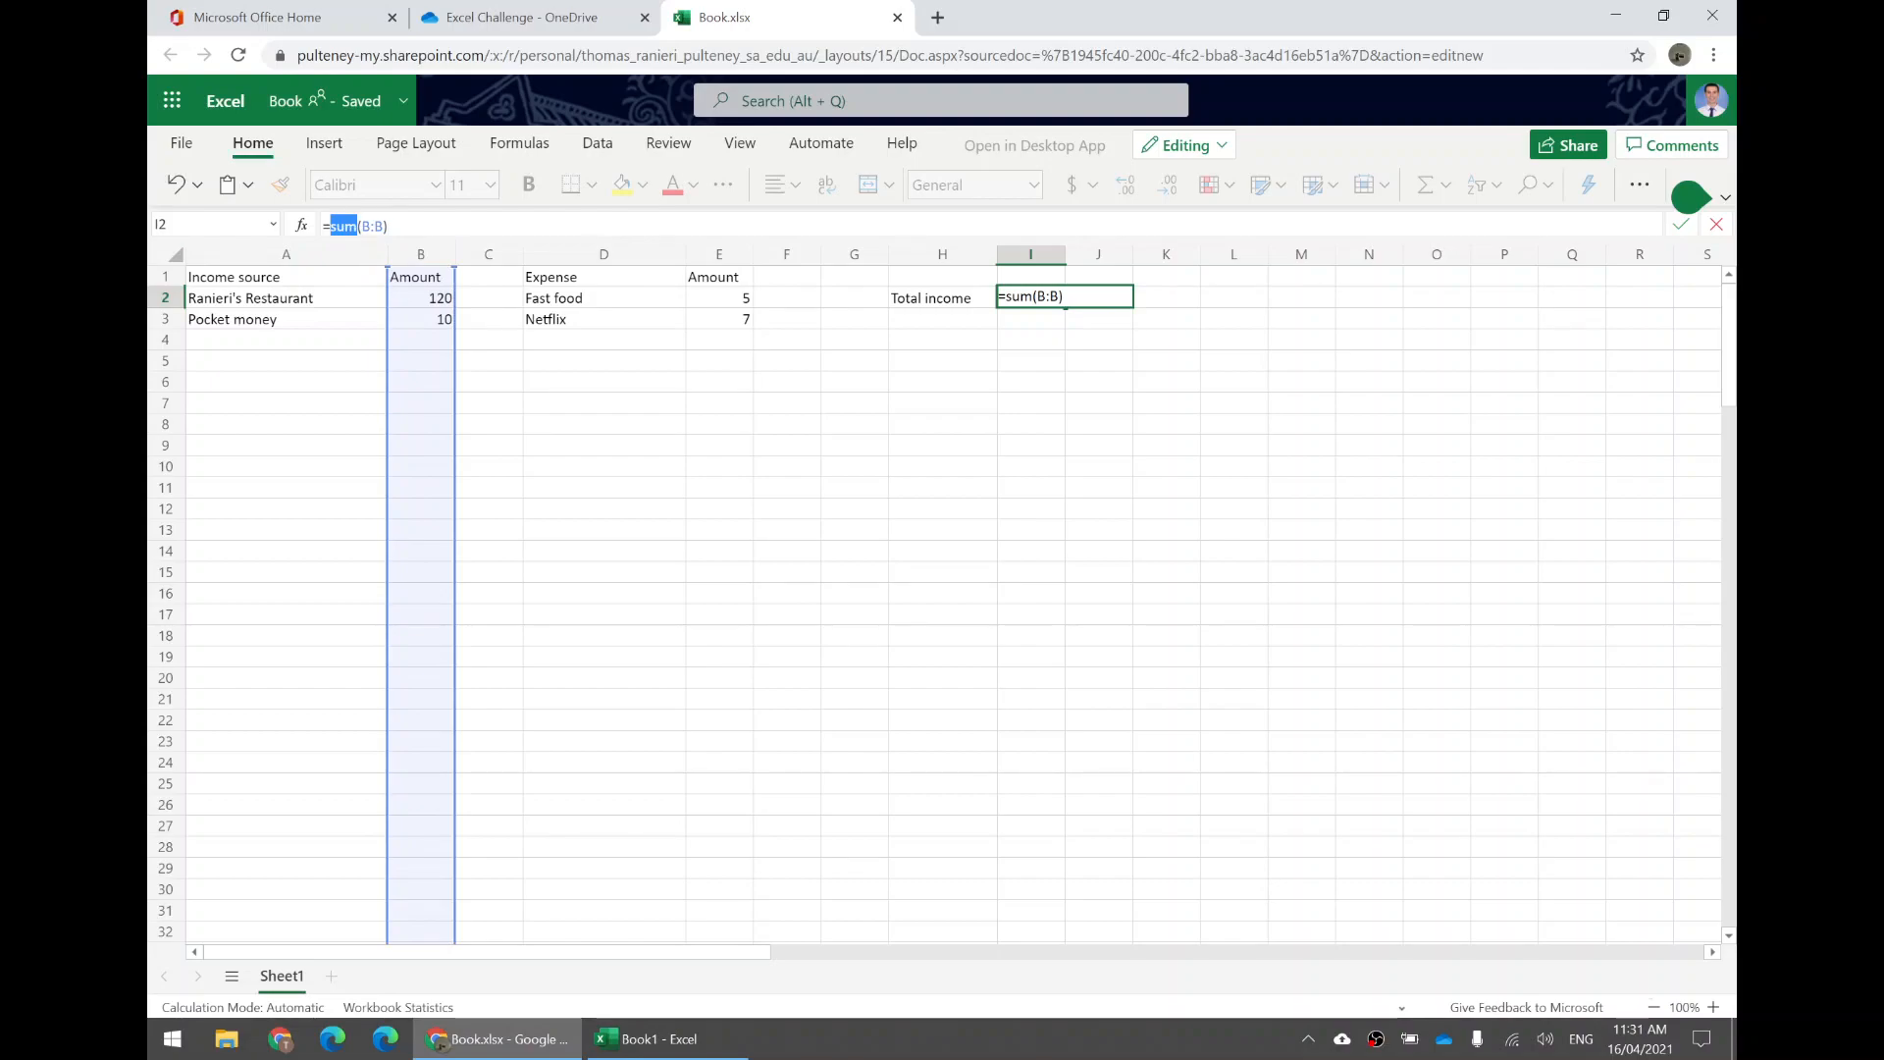
{"action": "left_click_drag", "start_coordinate": [385, 225], "coordinate": [361, 226]}
{"action": "left_click", "coordinate": [390, 226]}
{"action": "left_click_drag", "start_coordinate": [384, 226], "coordinate": [358, 226]}
{"action": "left_click", "coordinate": [391, 226]}
{"action": "key", "text": "Return"}
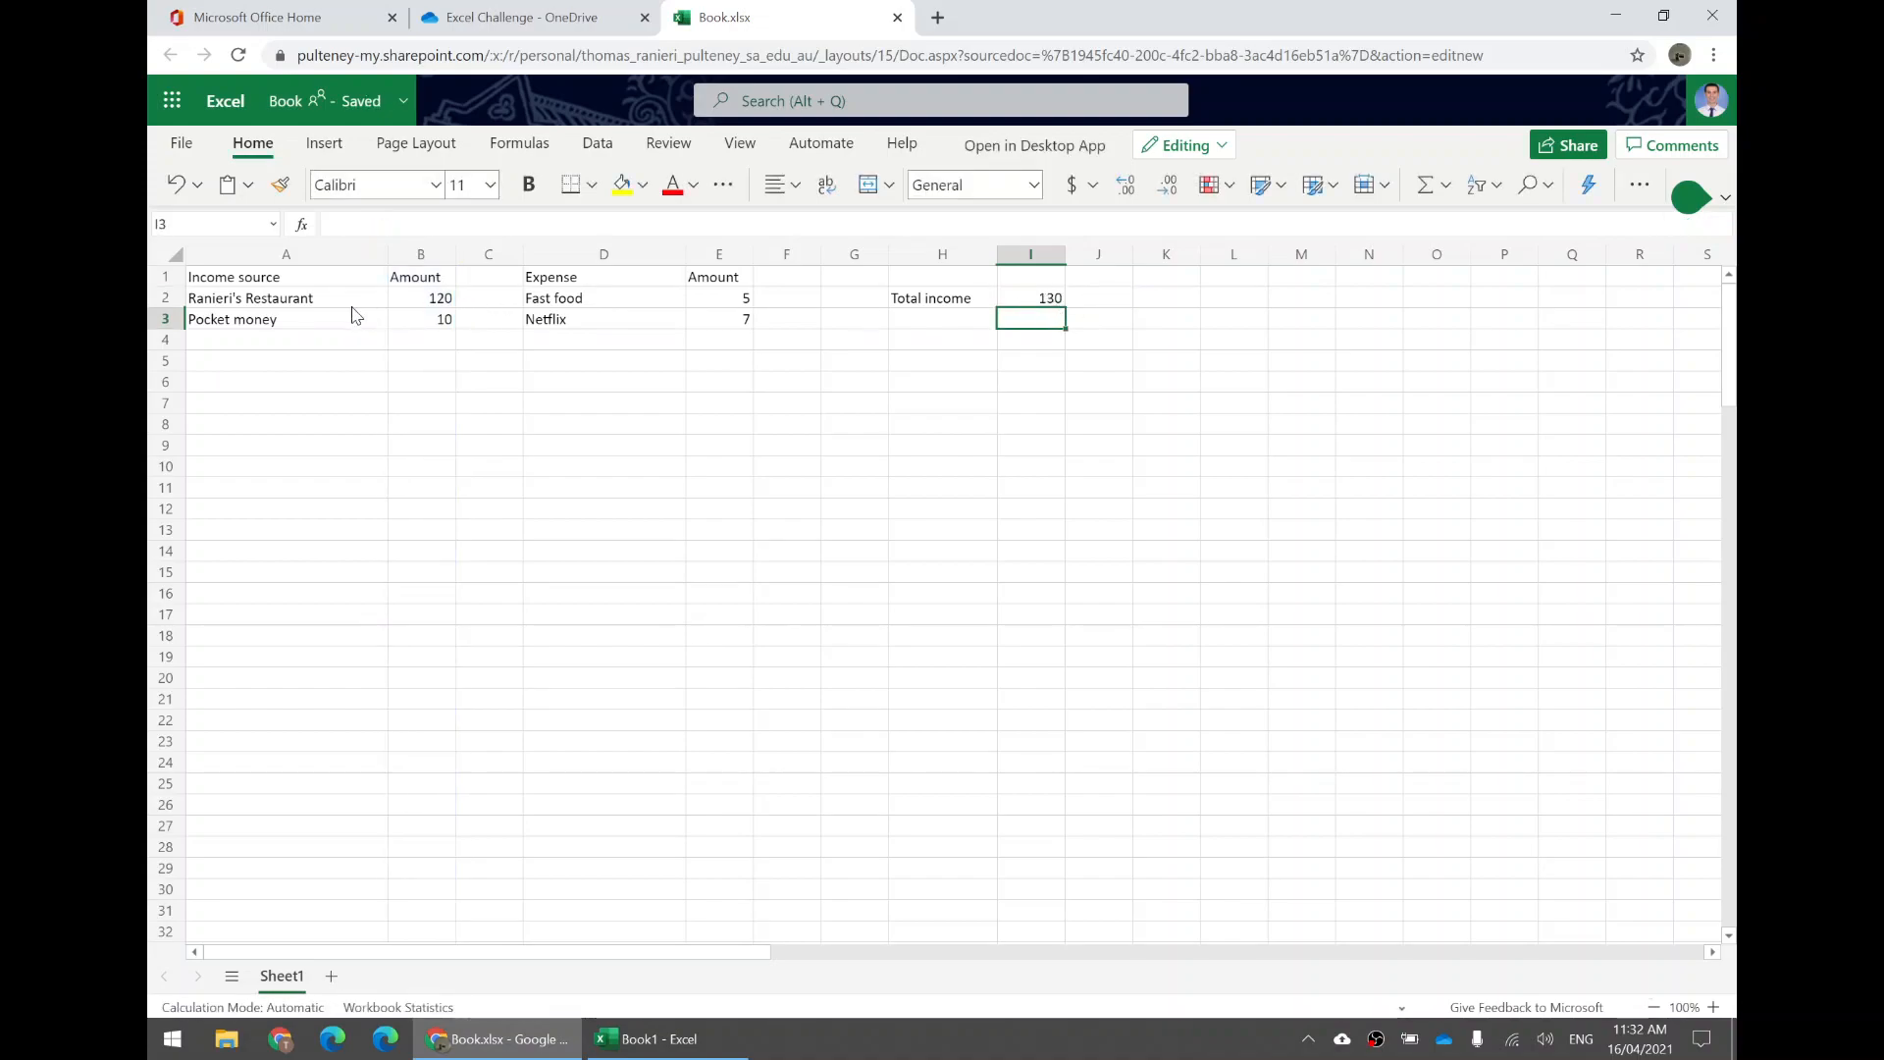
Add a Bank interest income source with amount 2 in row 4 of the income table.
{"action": "left_click", "coordinate": [325, 343]}
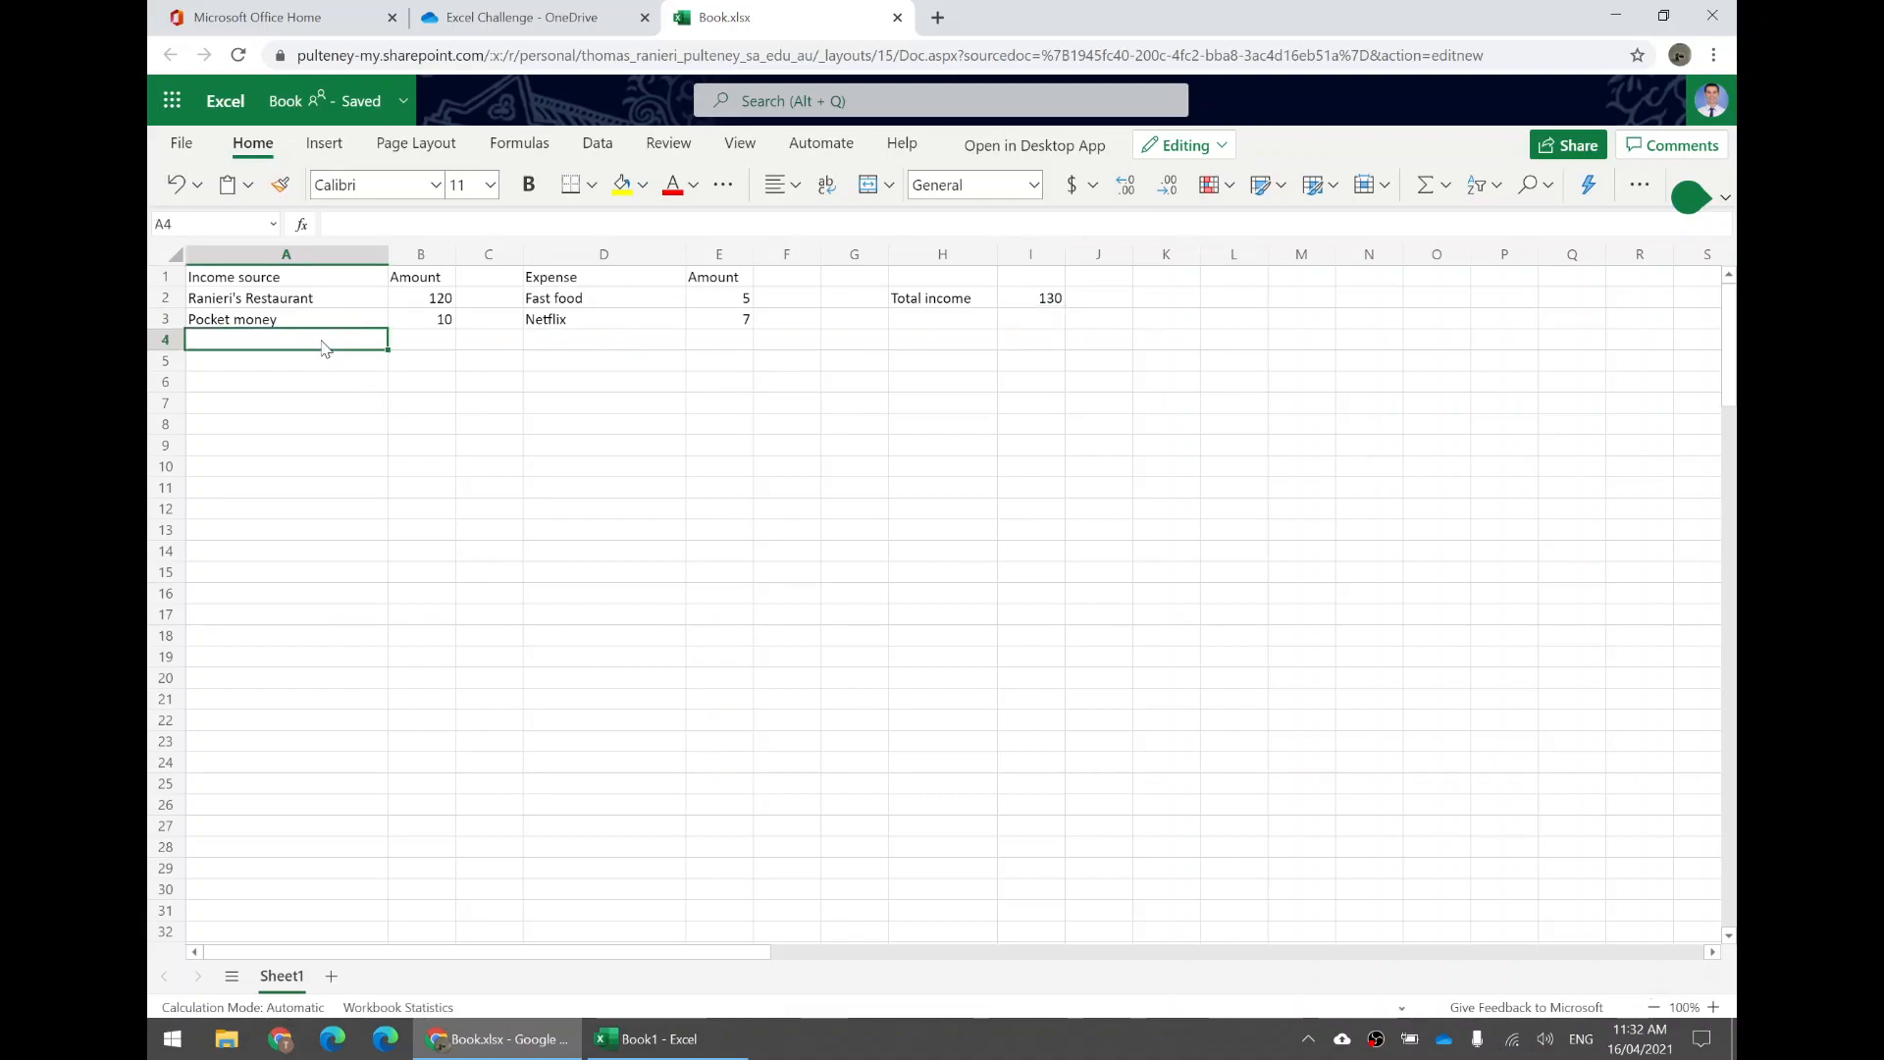
{"action": "type", "text": "Bank interest"}
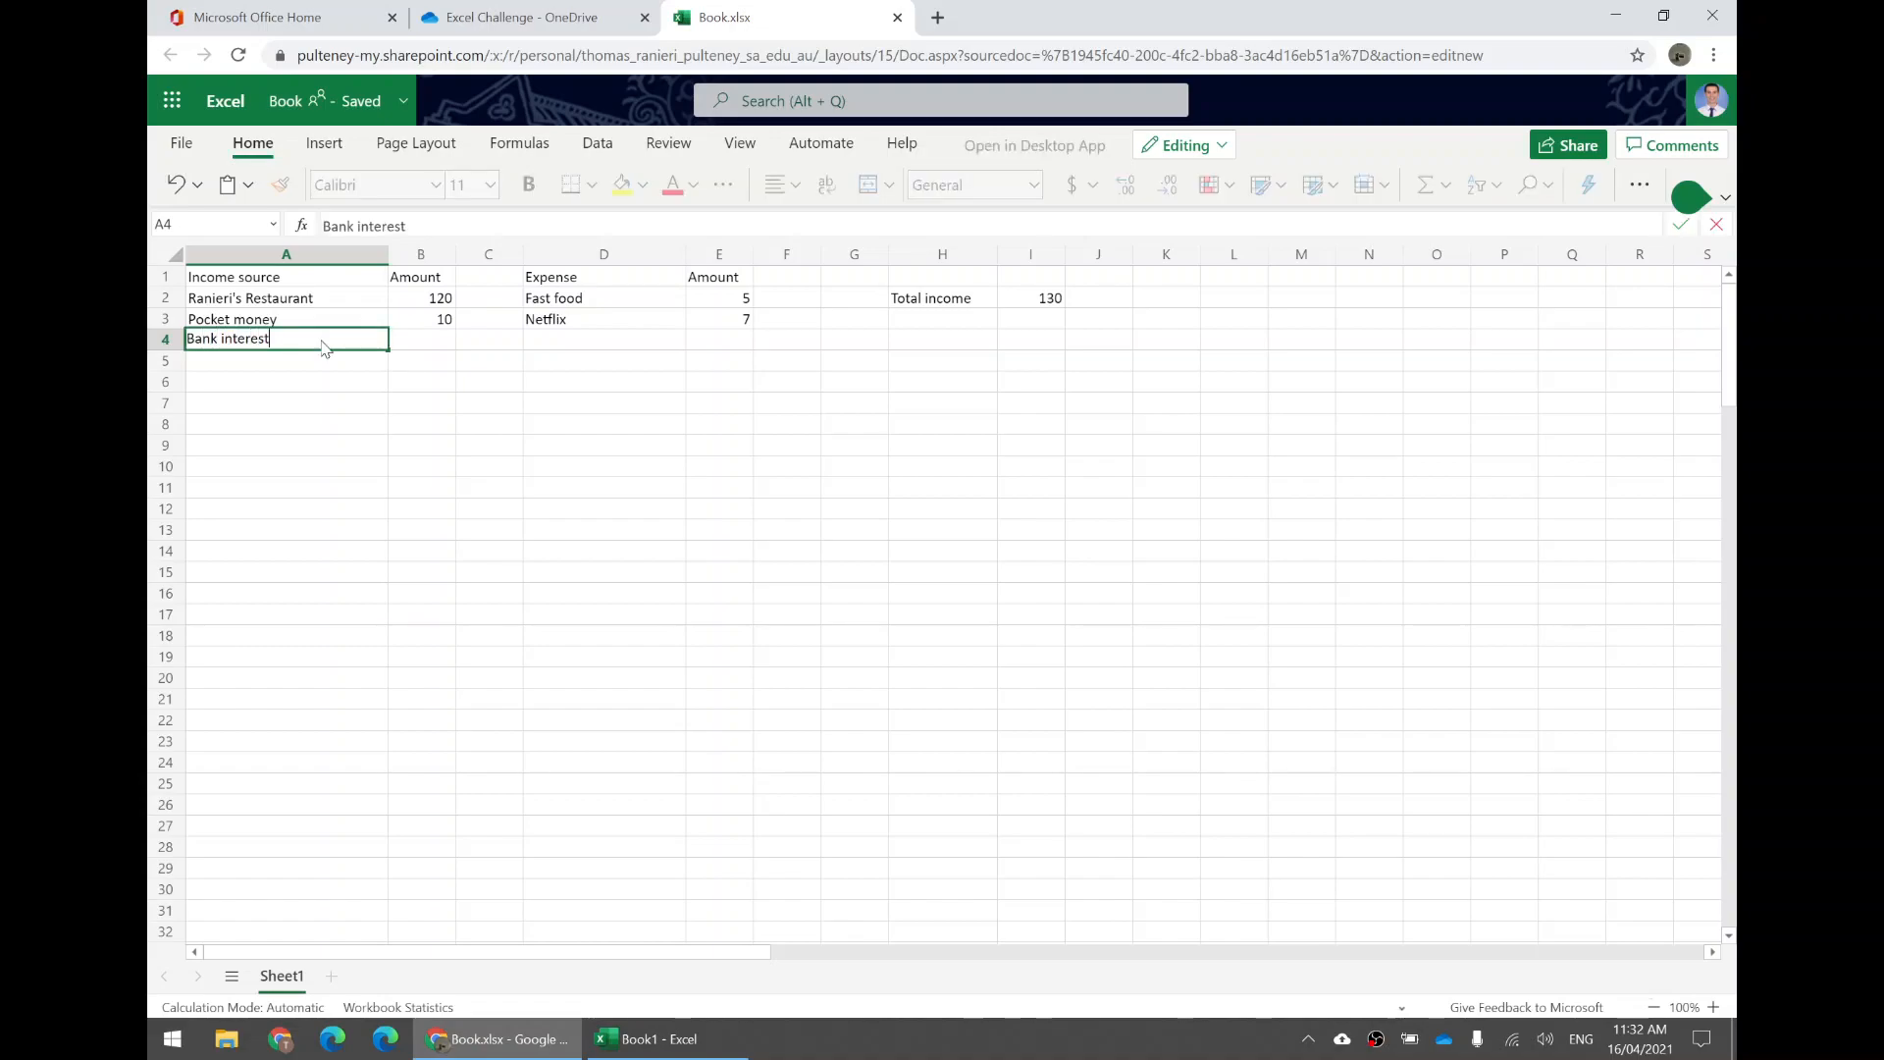
{"action": "key", "text": "Tab"}
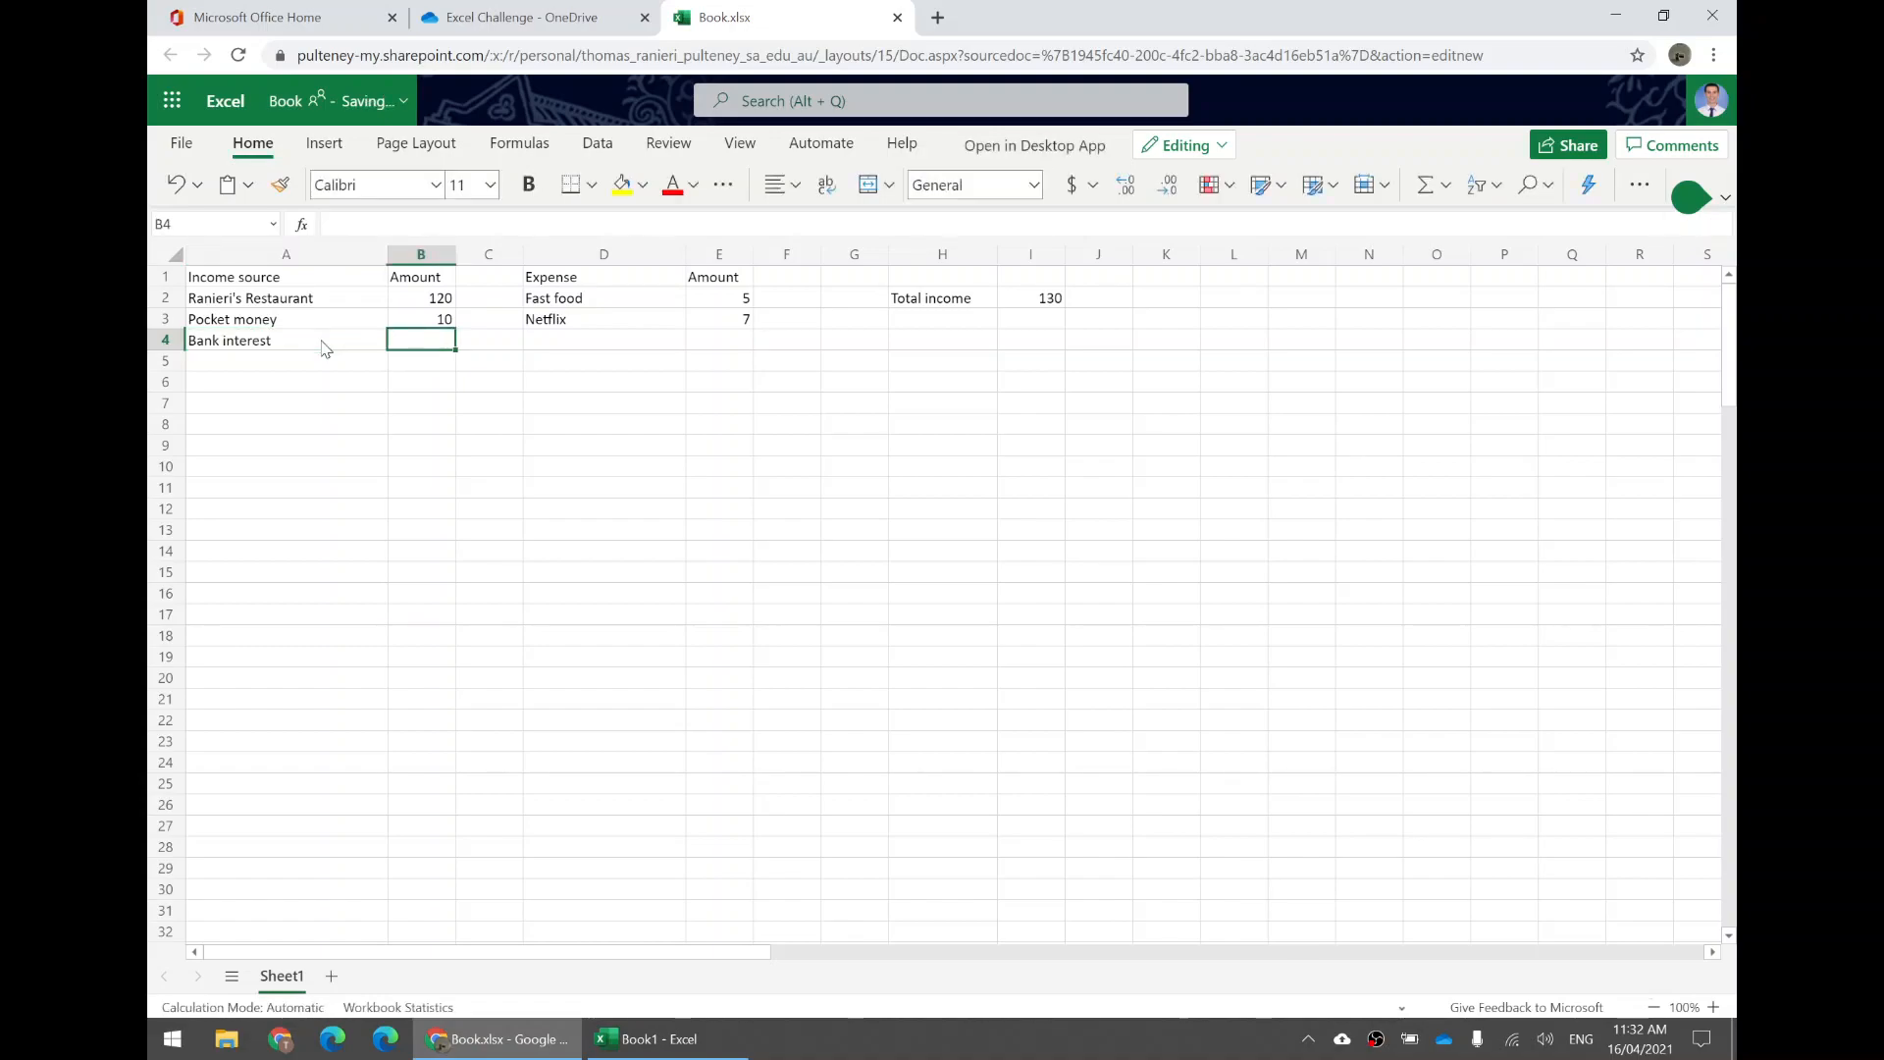
{"action": "type", "text": "2"}
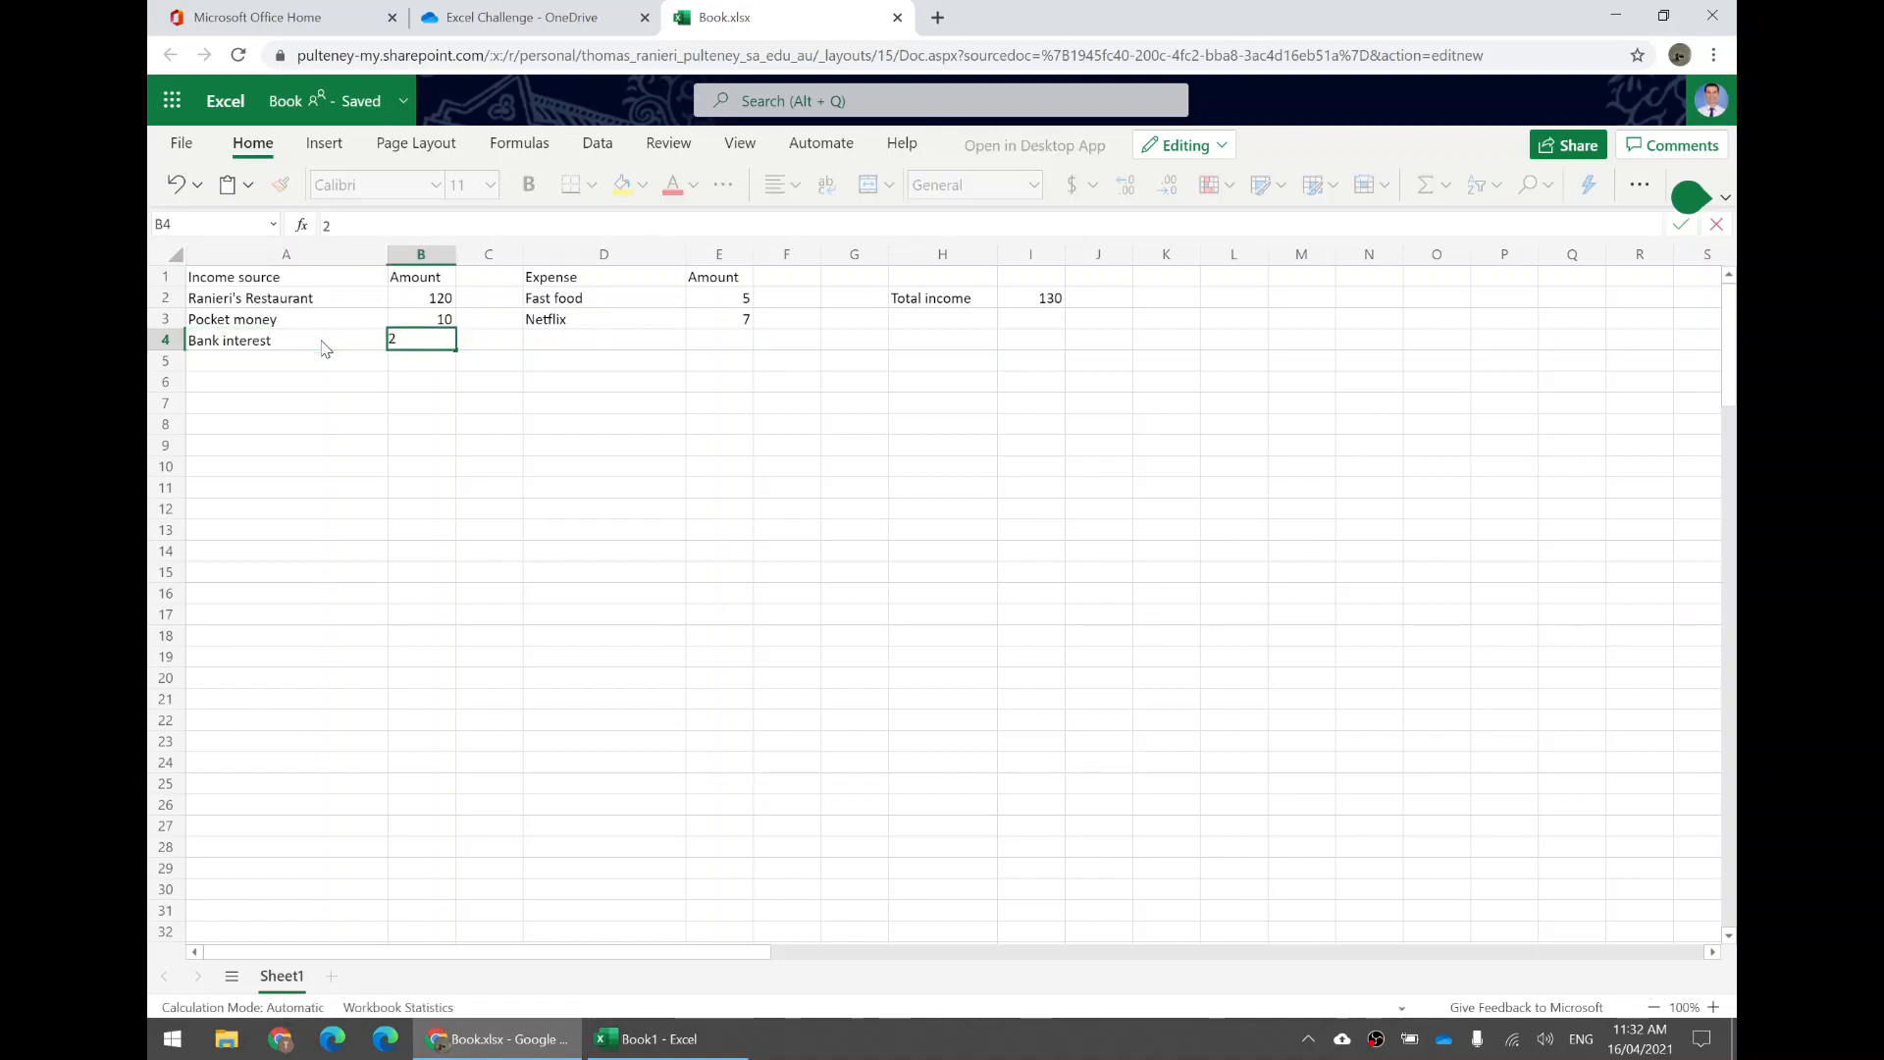
{"action": "key", "text": "Return"}
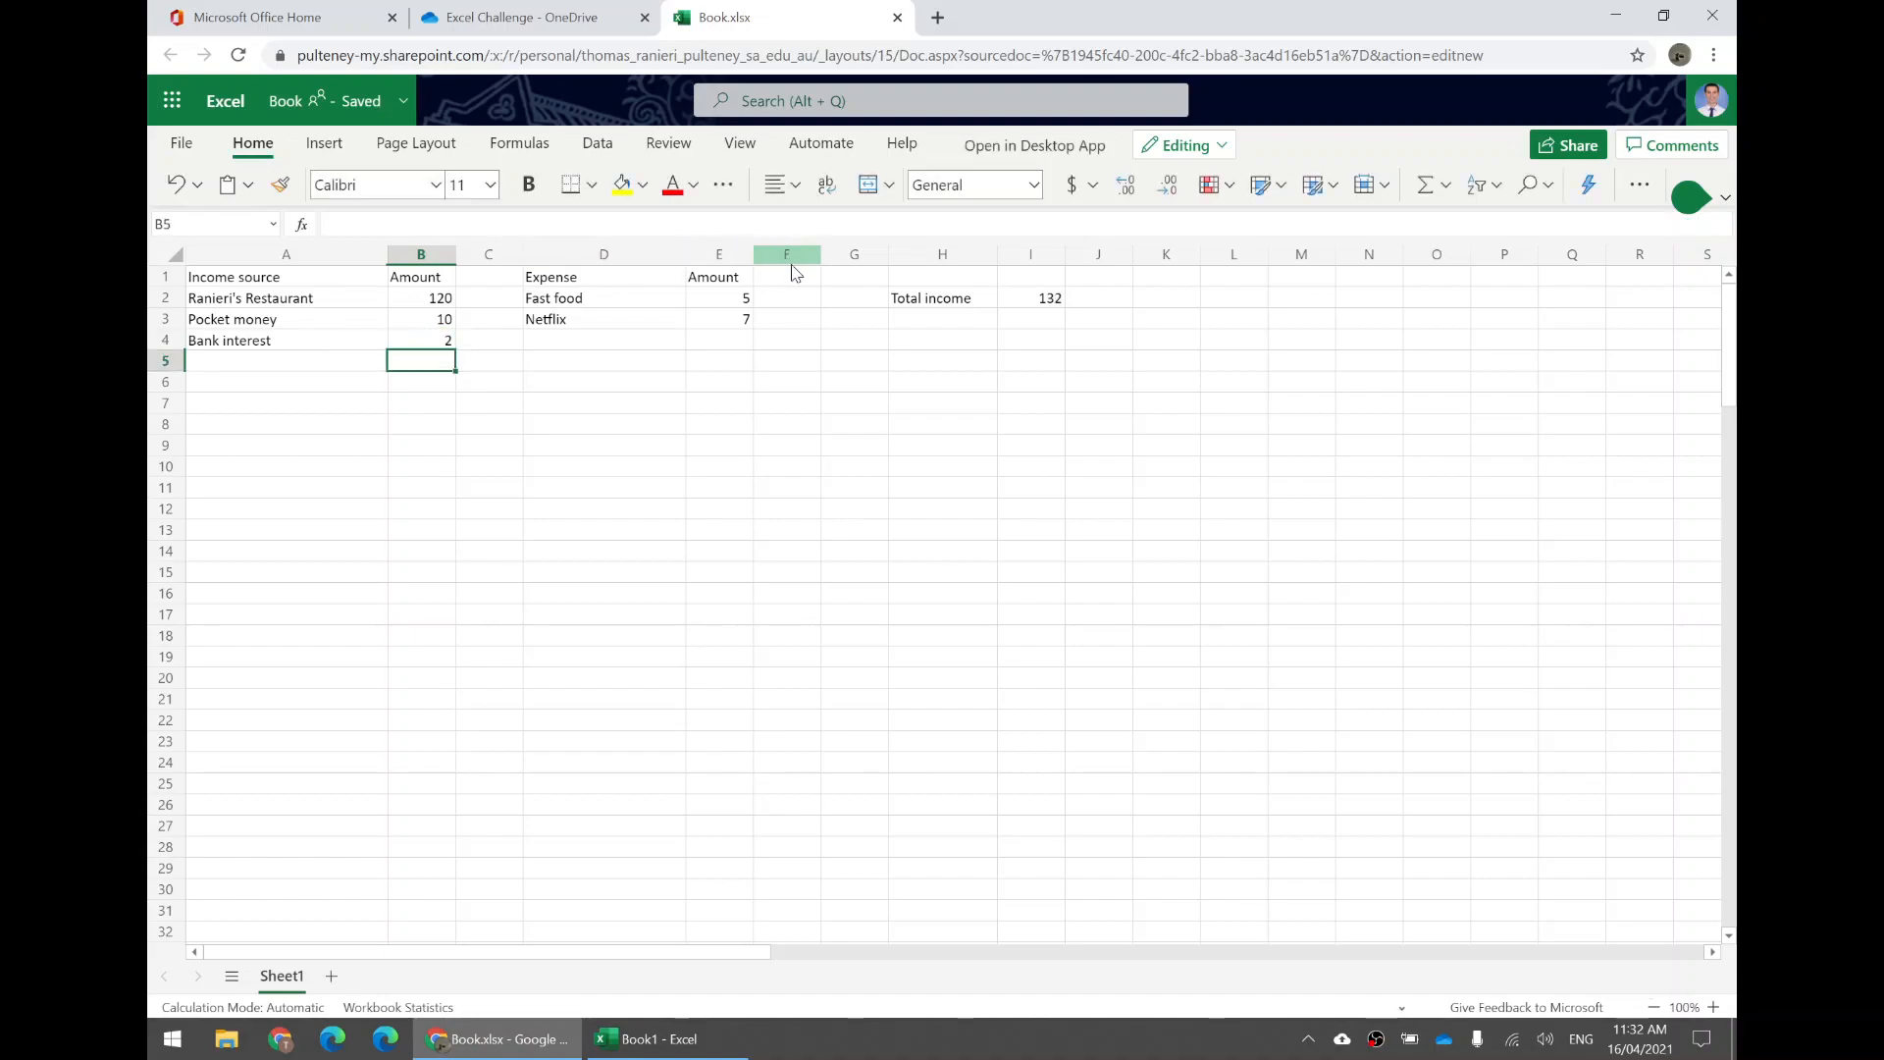
Delete the Bank interest amount from B4 and retype the Bank interest label in A4.
{"action": "left_click", "coordinate": [1049, 303]}
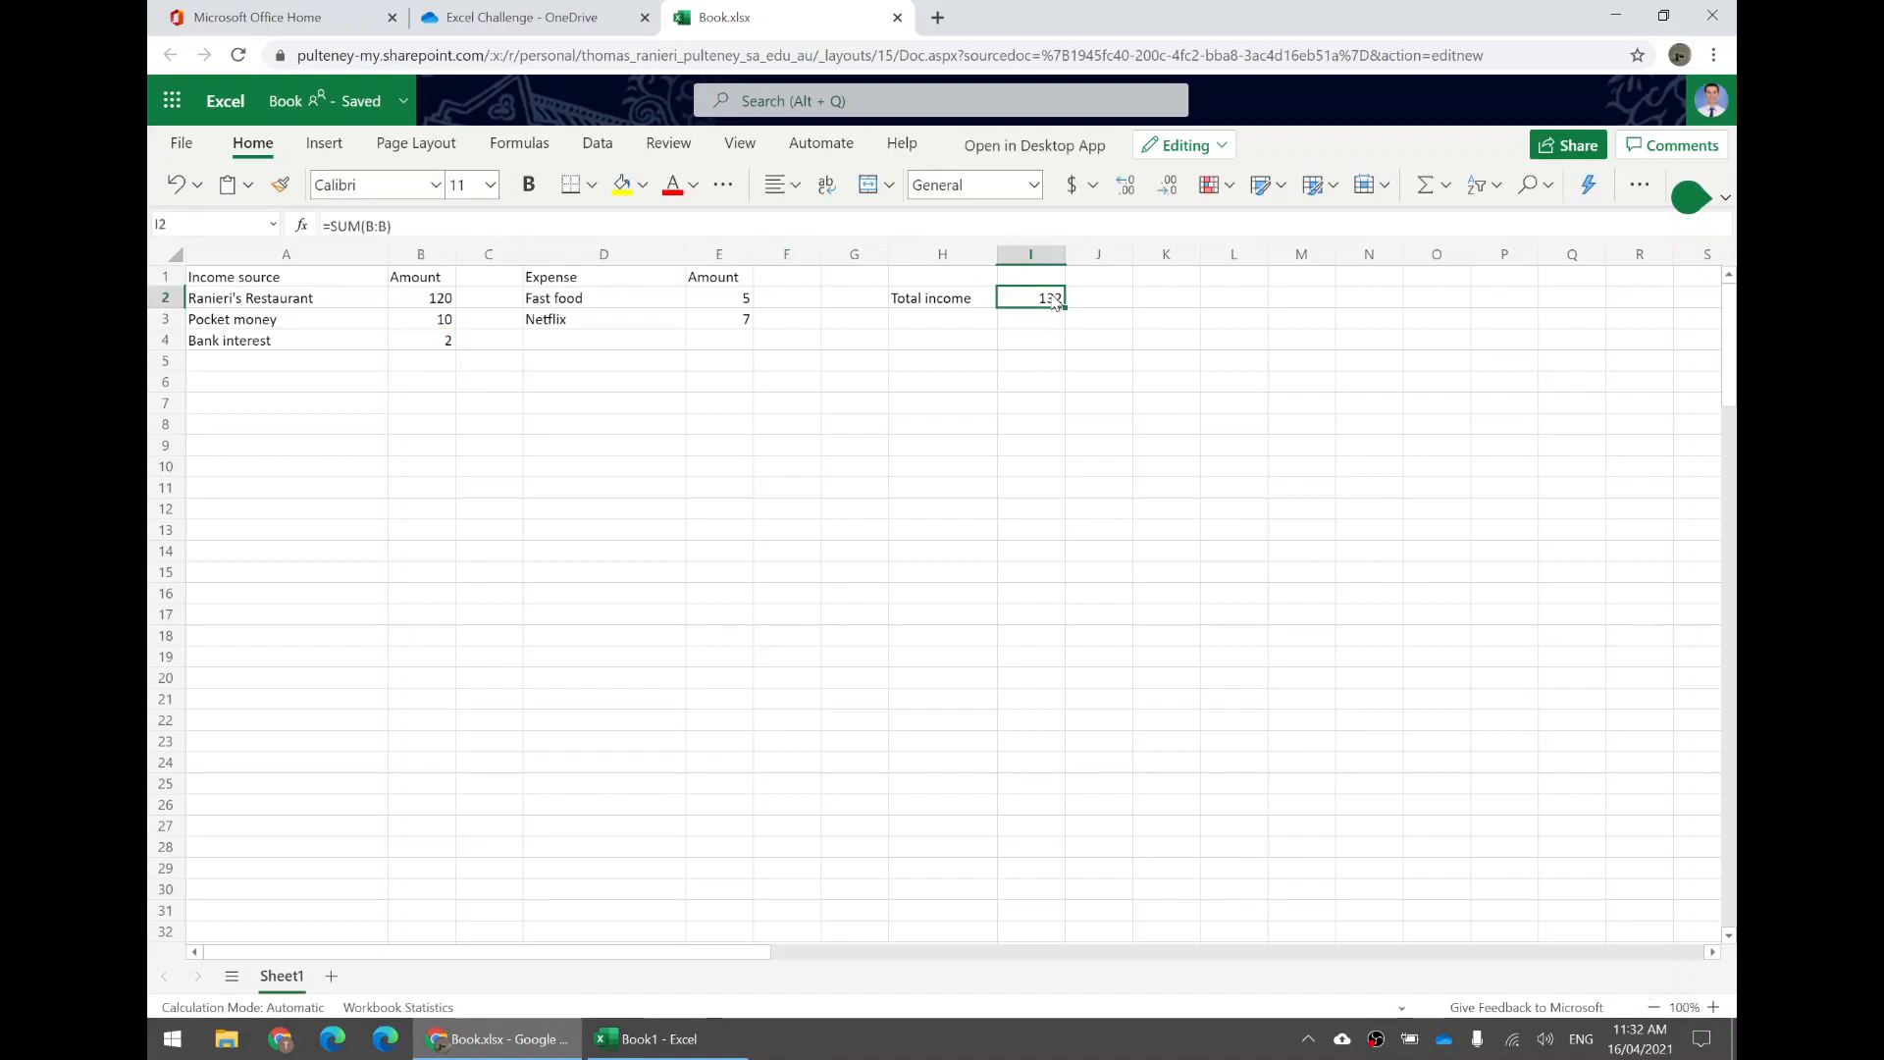
{"action": "left_click", "coordinate": [438, 346]}
{"action": "key", "text": "Delete"}
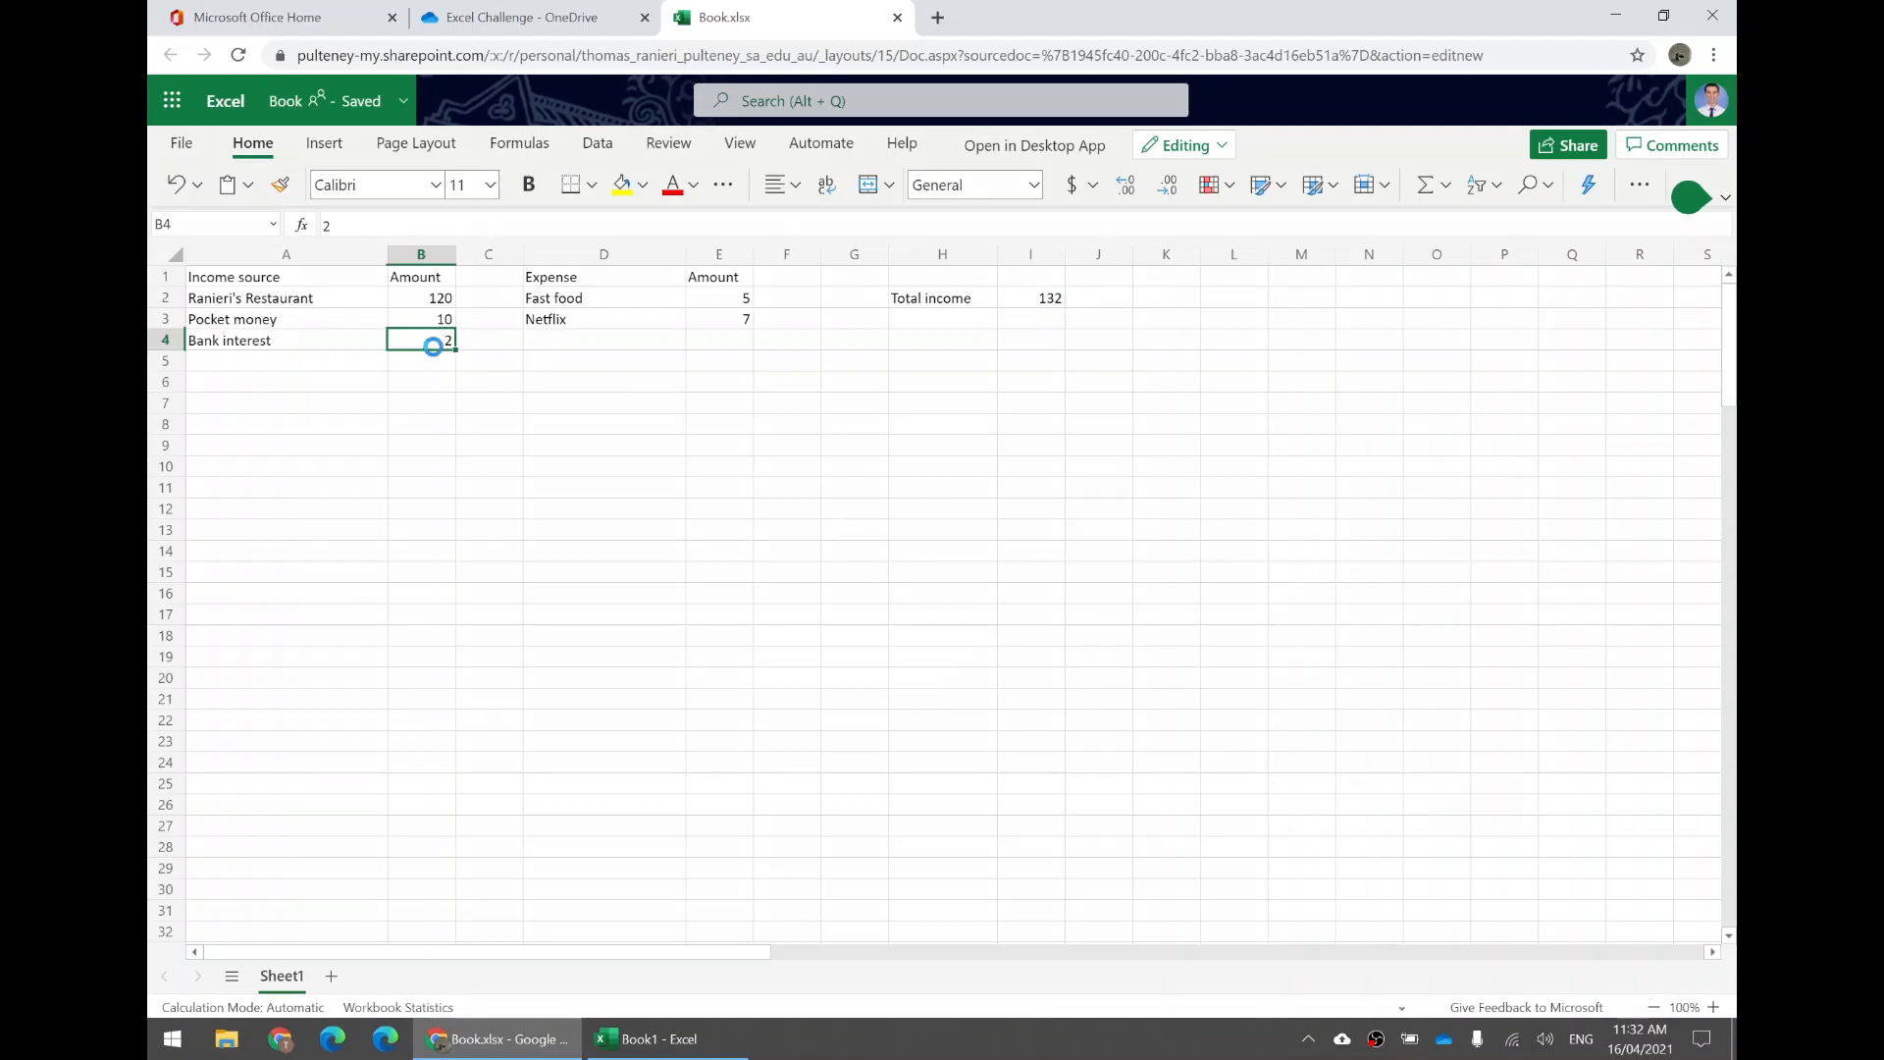
{"action": "left_click", "coordinate": [299, 347]}
{"action": "type", "text": "Bank intereste"}
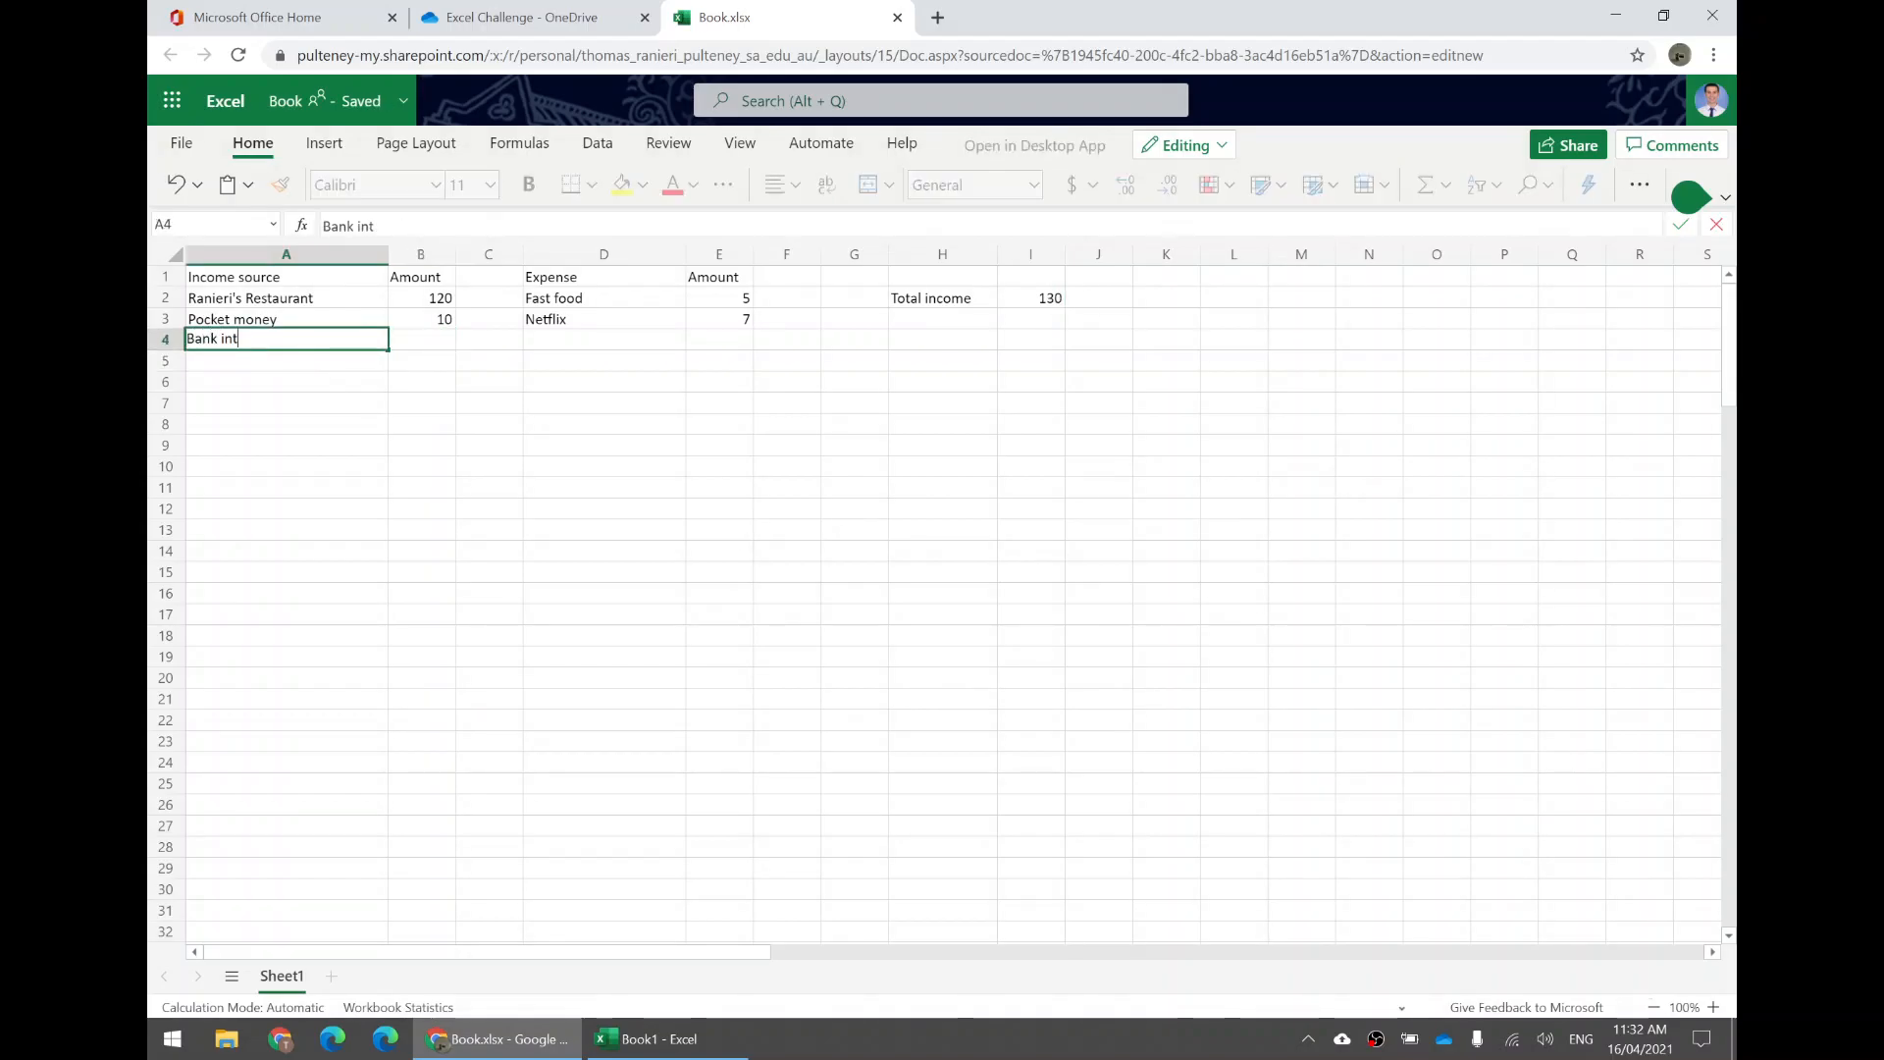
{"action": "key", "text": "BackSpace"}
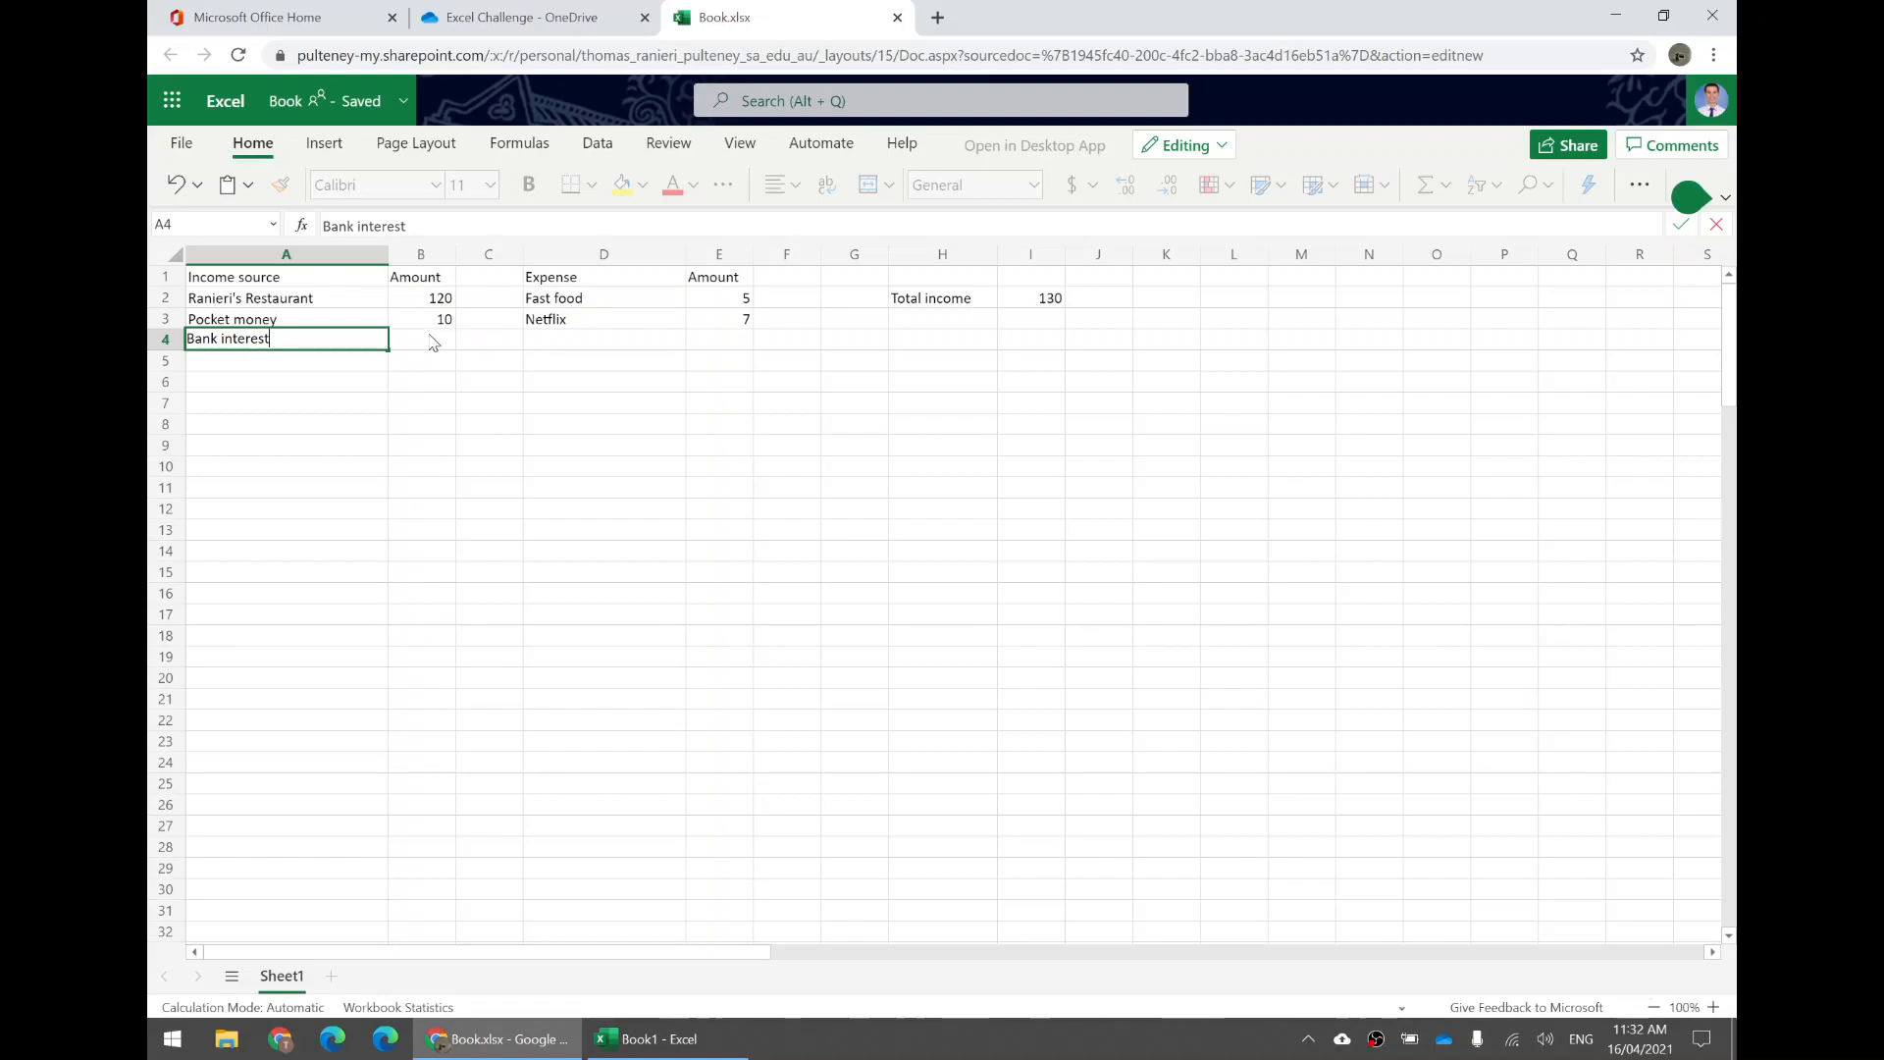
{"action": "key", "text": "Right"}
{"action": "key", "text": "Right"}
{"action": "key", "text": "Right"}
{"action": "key", "text": "Right"}
{"action": "key", "text": "Right"}
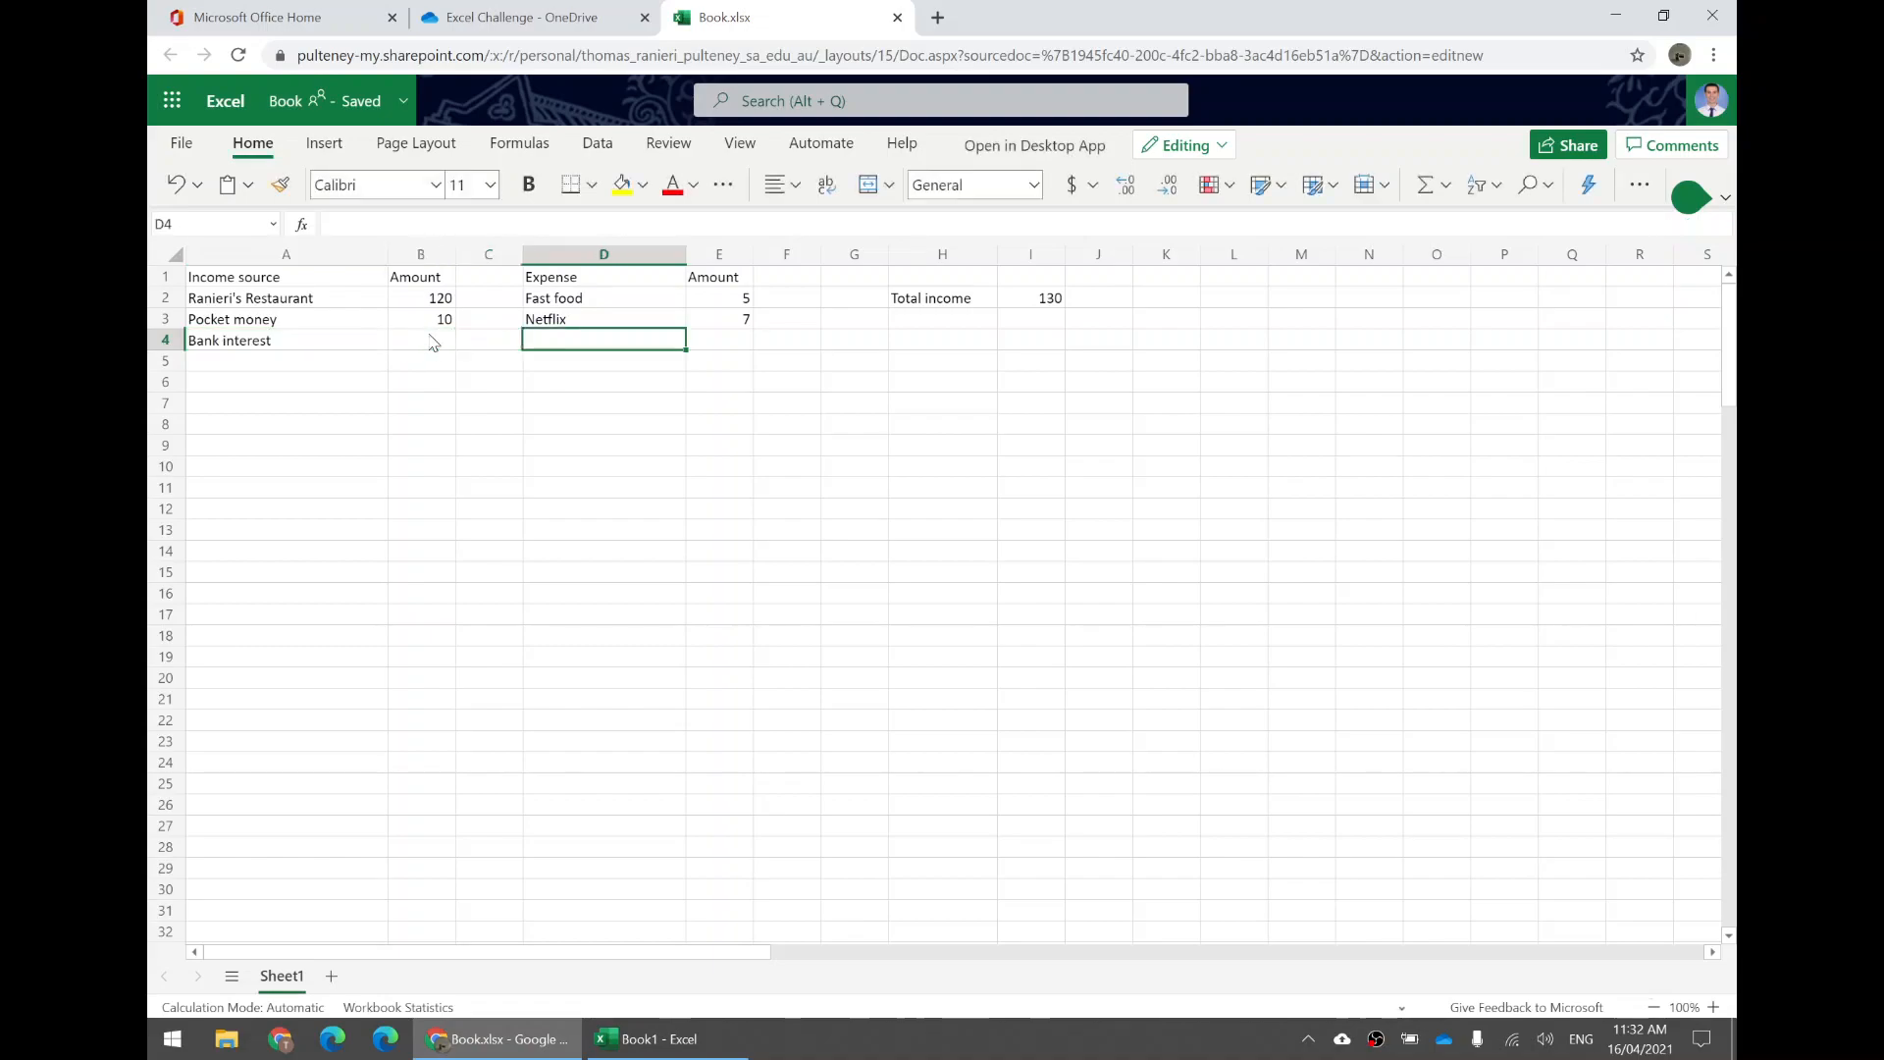
{"action": "key", "text": "Right"}
{"action": "key", "text": "Right"}
{"action": "key", "text": "Left"}
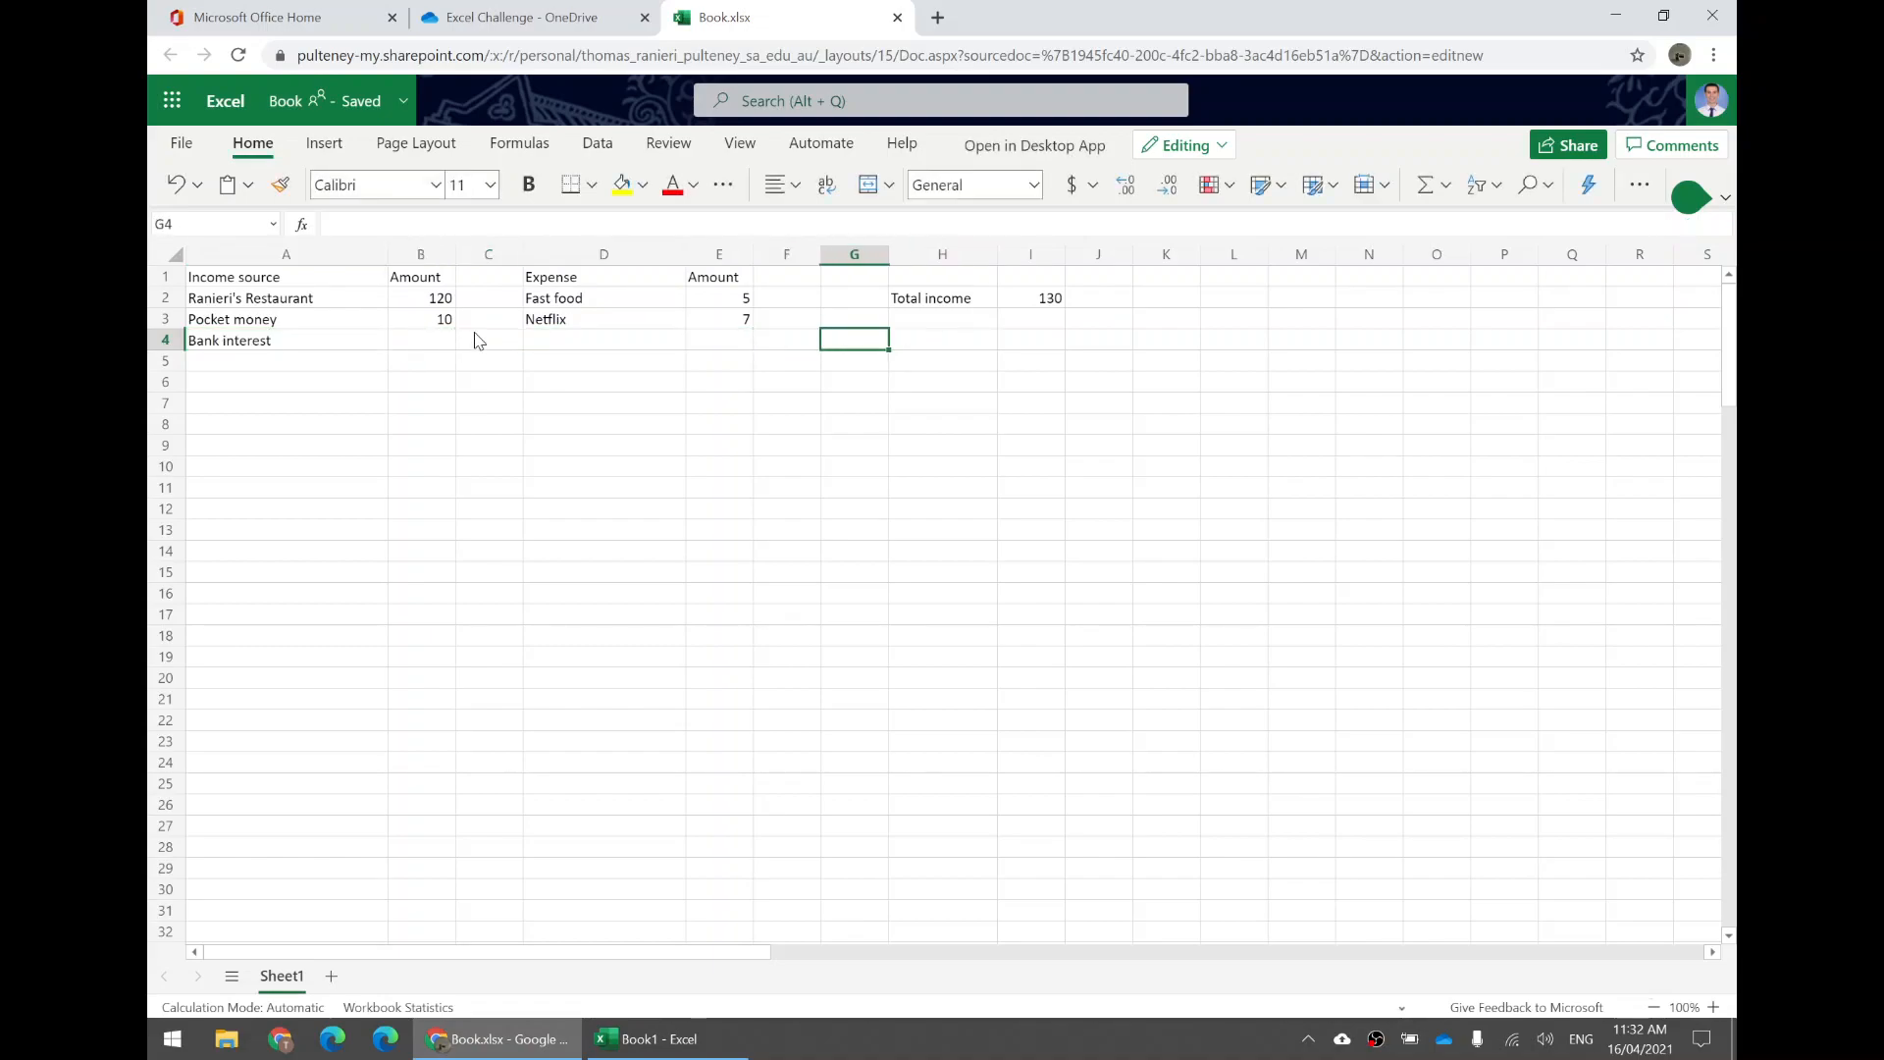
Re-enter 2 as the Bank interest amount in B4.
{"action": "left_click", "coordinate": [408, 348]}
{"action": "type", "text": "2"}
{"action": "left_click", "coordinate": [350, 347]}
{"action": "left_click", "coordinate": [427, 355]}
{"action": "left_click", "coordinate": [414, 342]}
{"action": "double_click", "coordinate": [422, 345]}
{"action": "left_click", "coordinate": [448, 367]}
{"action": "left_click", "coordinate": [441, 335]}
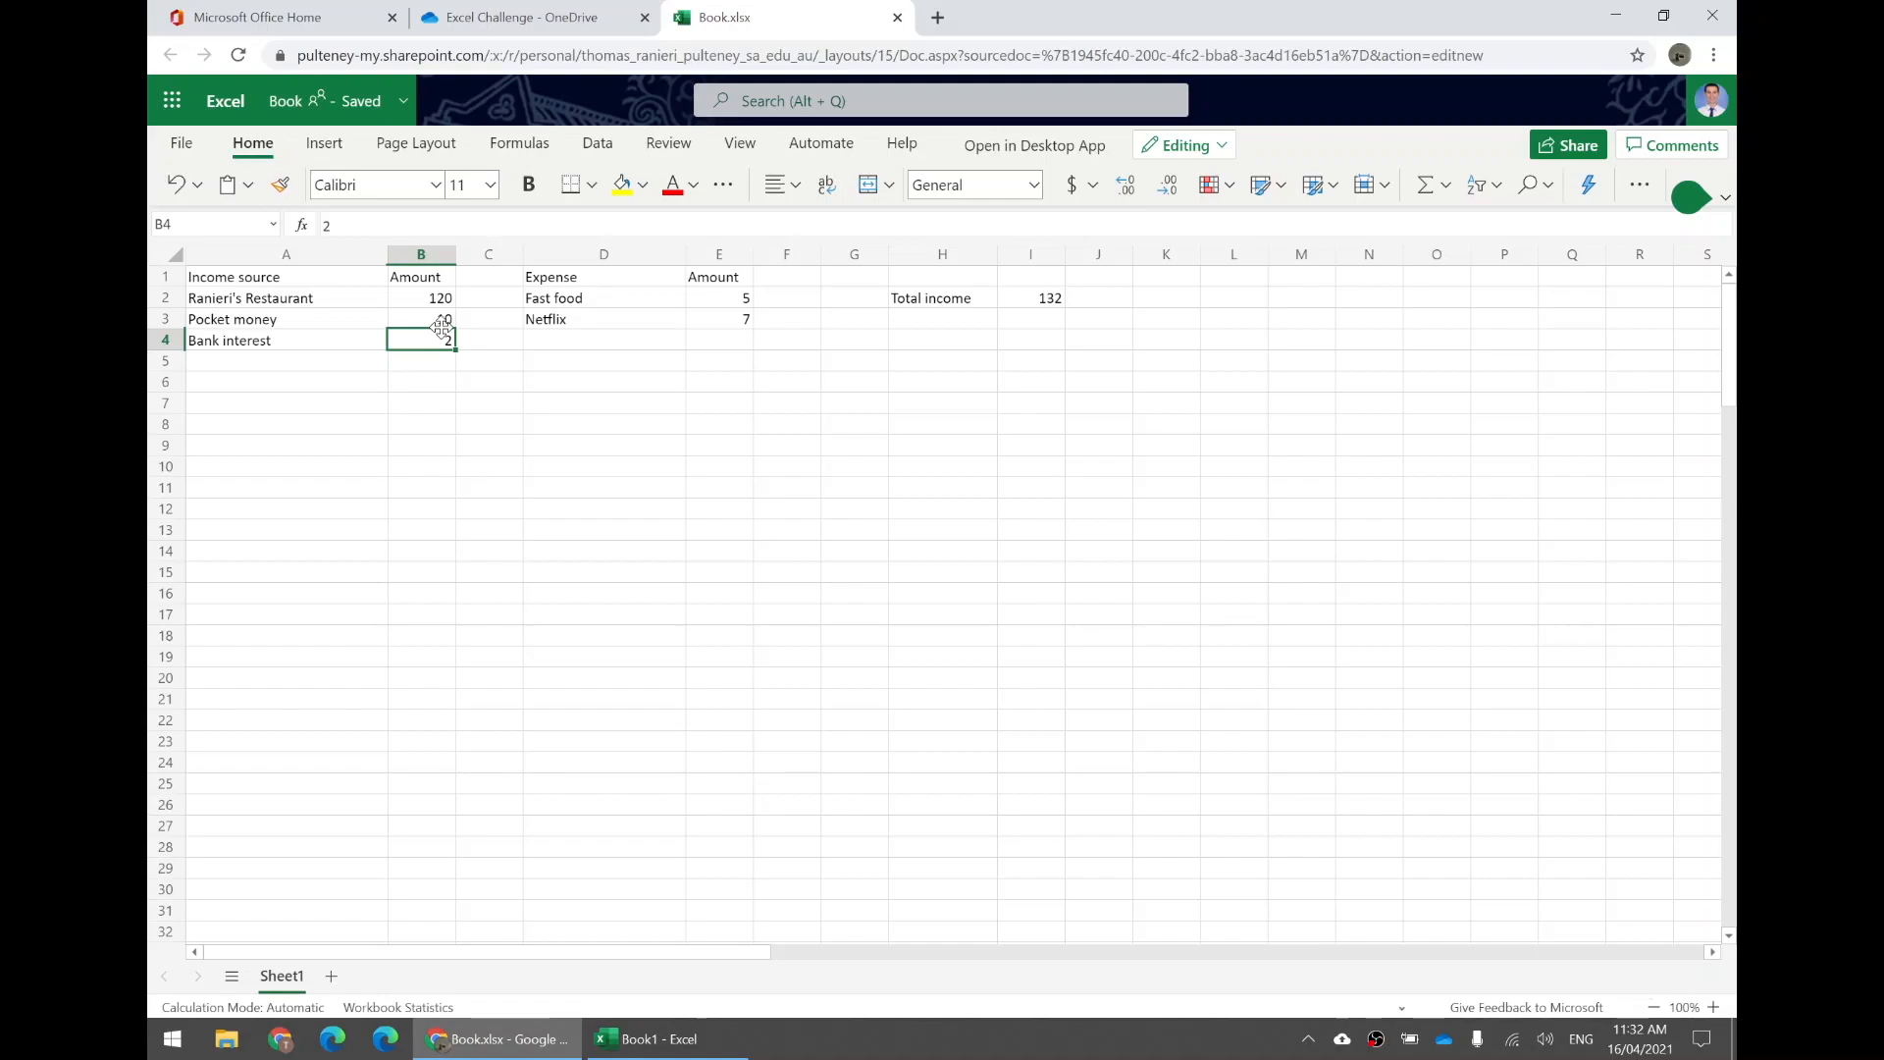
Enter the label Total expenses in H3.
{"action": "left_click_drag", "start_coordinate": [982, 299], "coordinate": [1030, 288]}
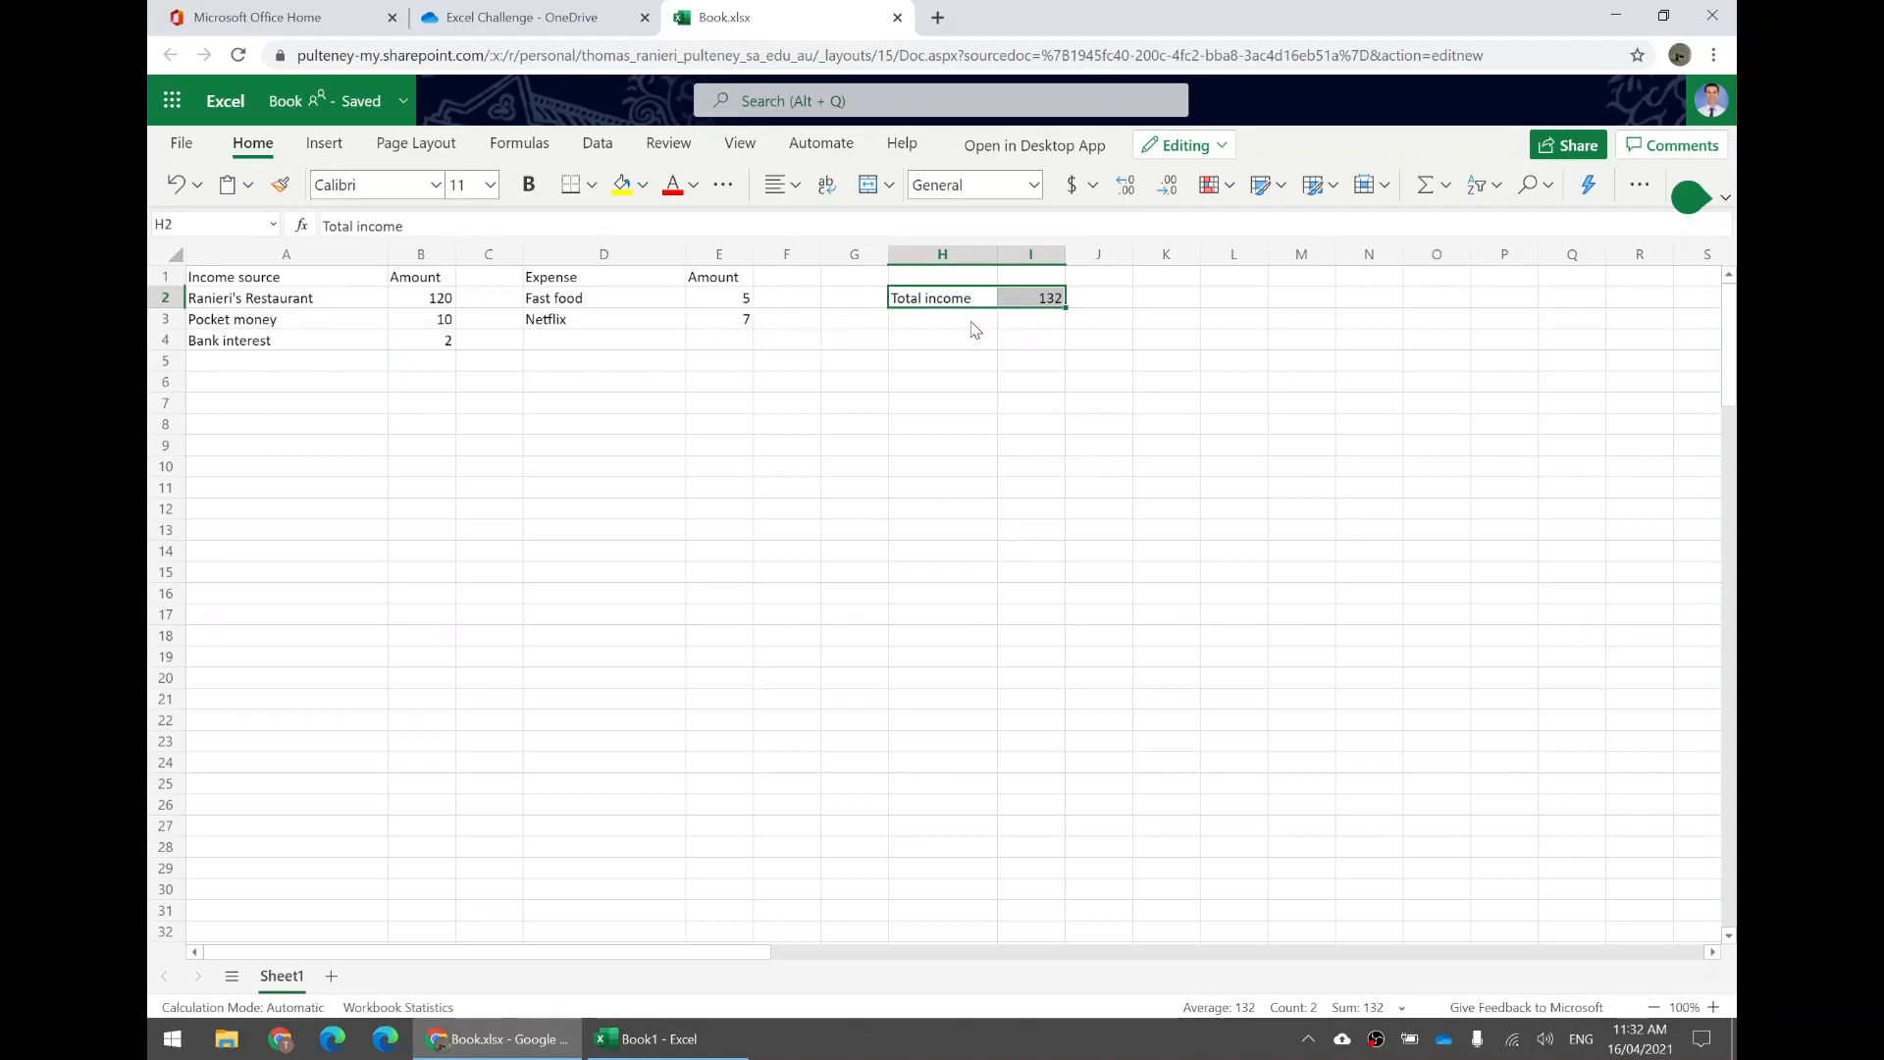
{"action": "left_click", "coordinate": [931, 327]}
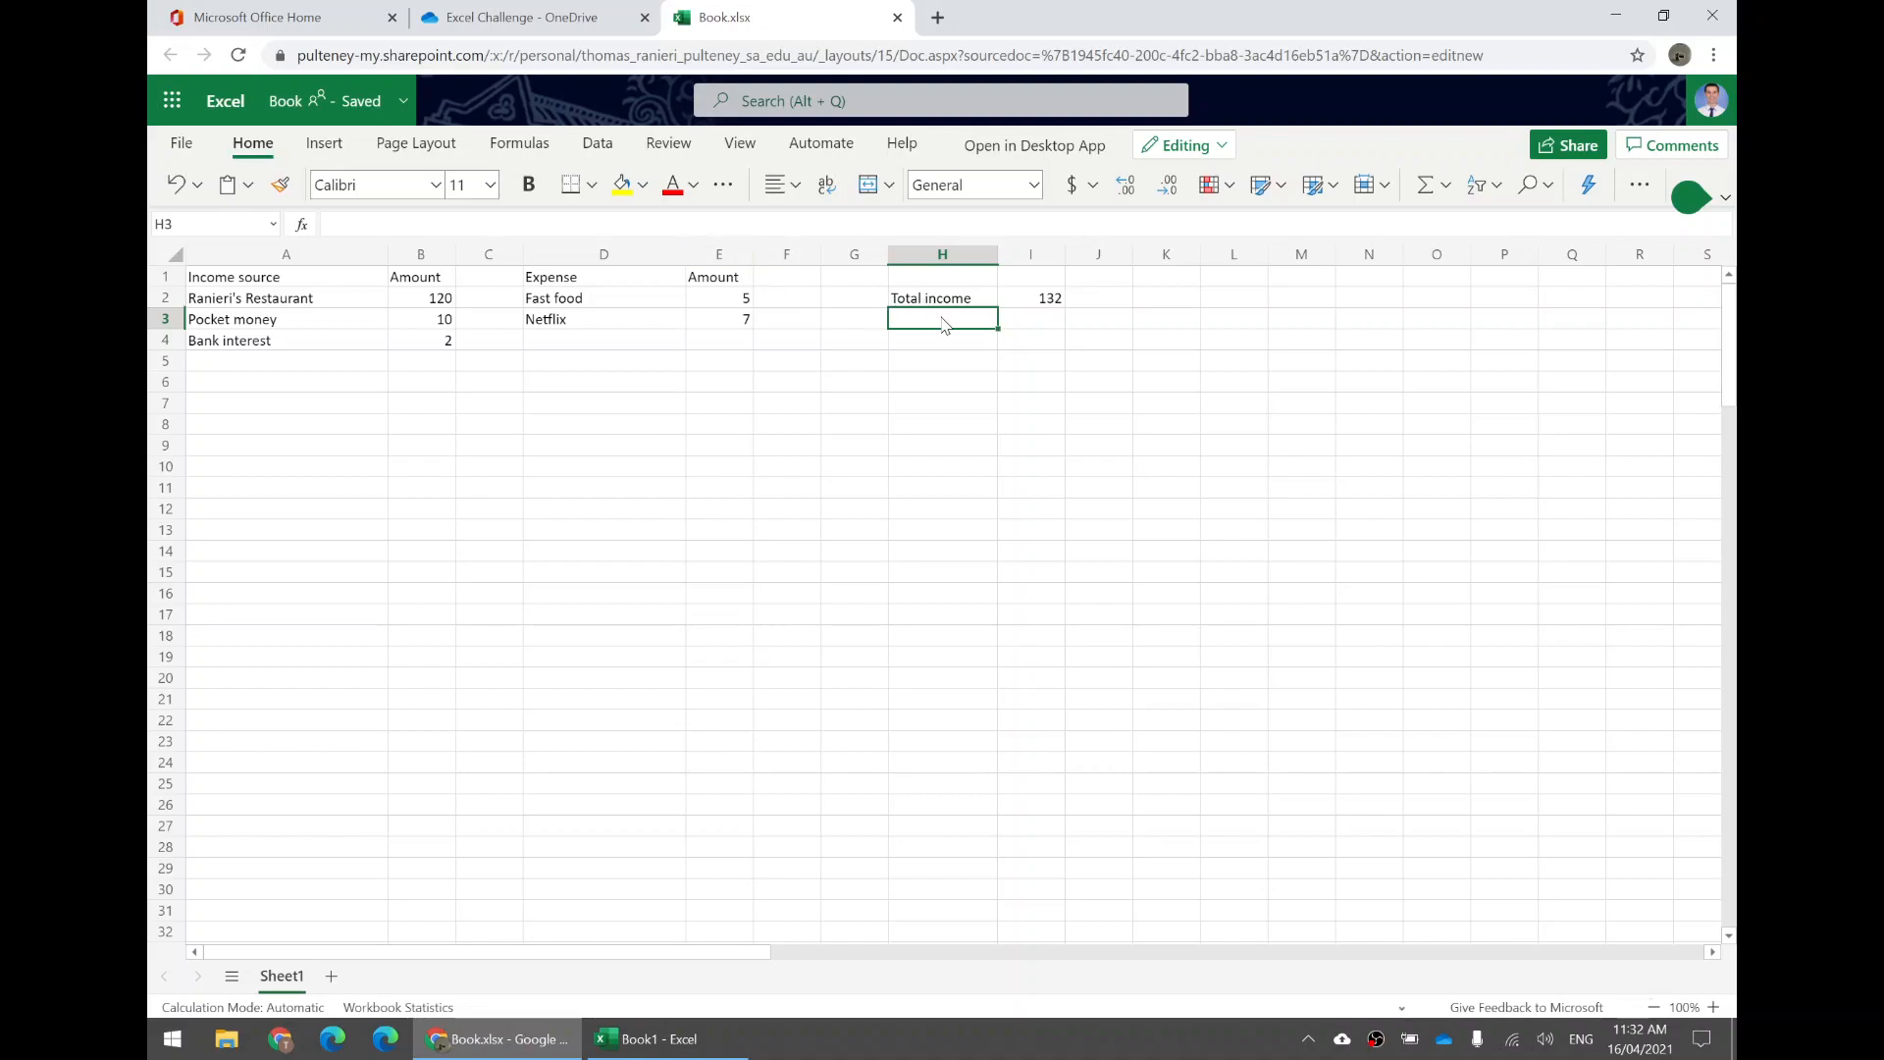
{"action": "type", "text": "Total expenses"}
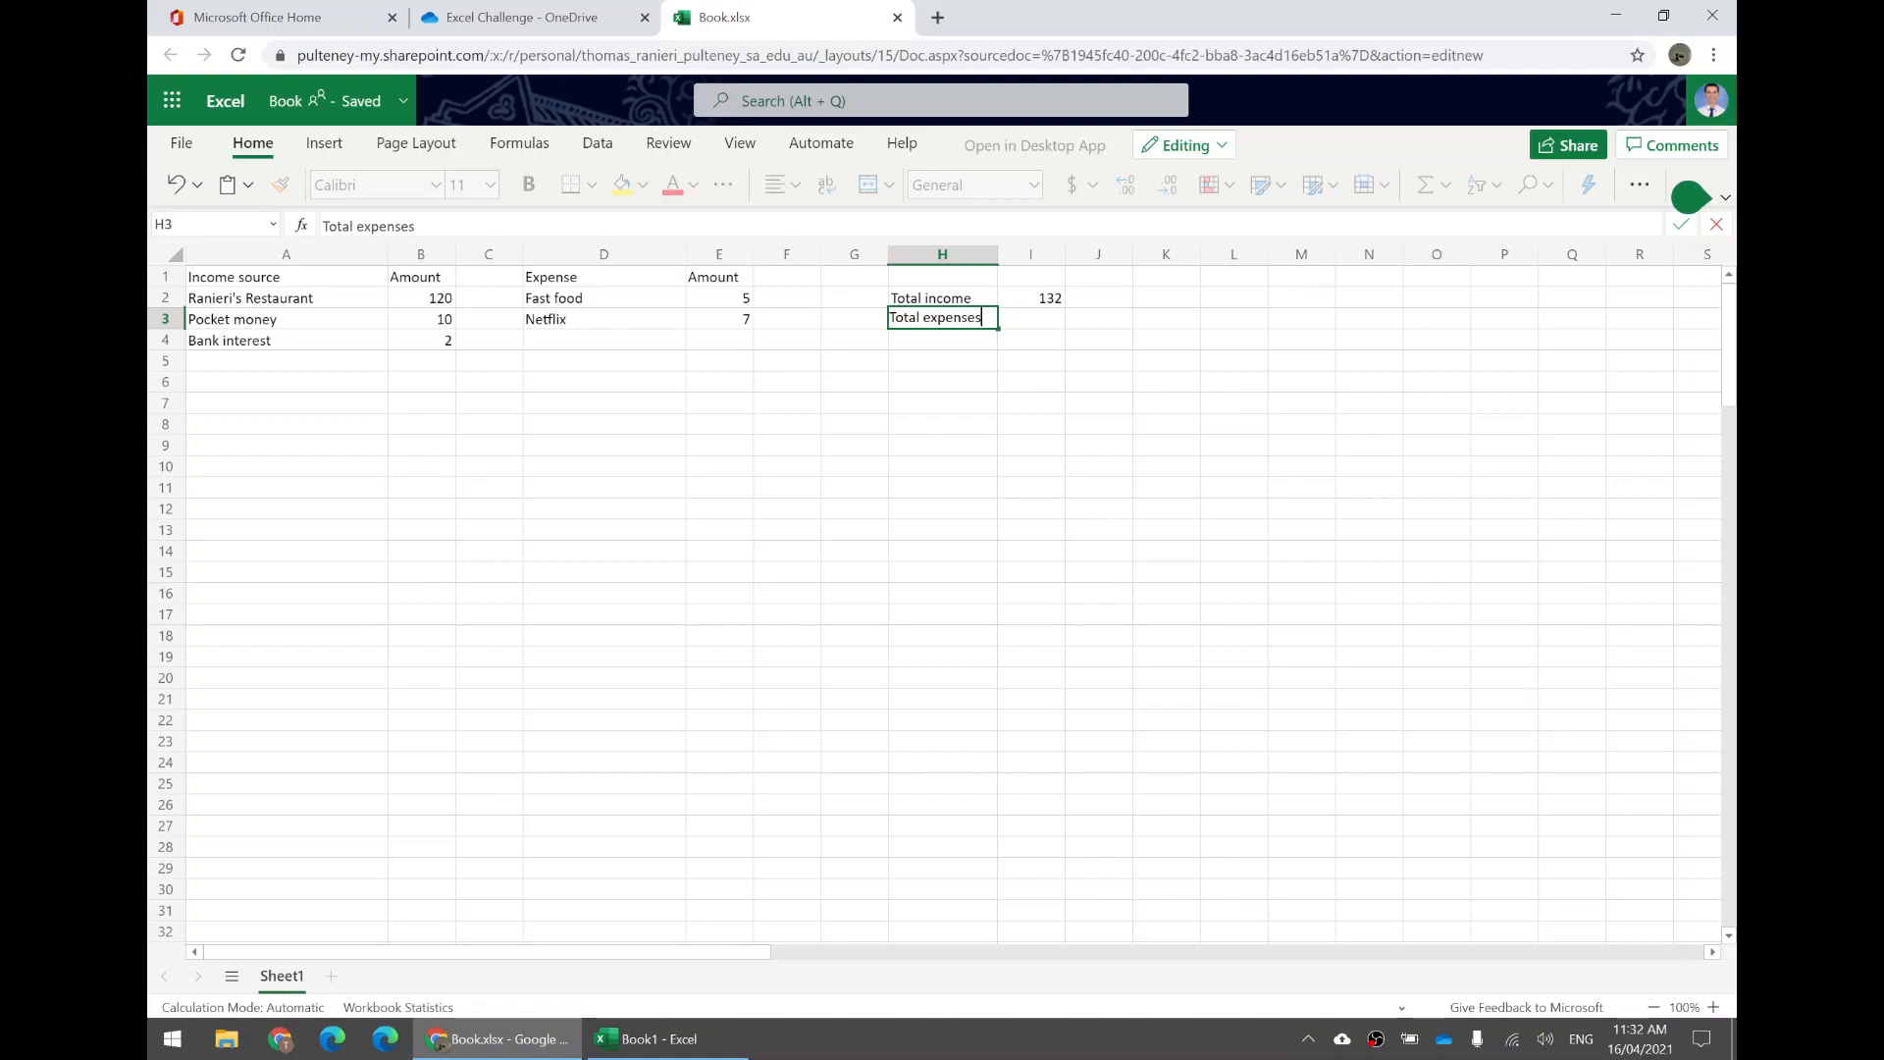
{"action": "left_click", "coordinate": [1032, 322]}
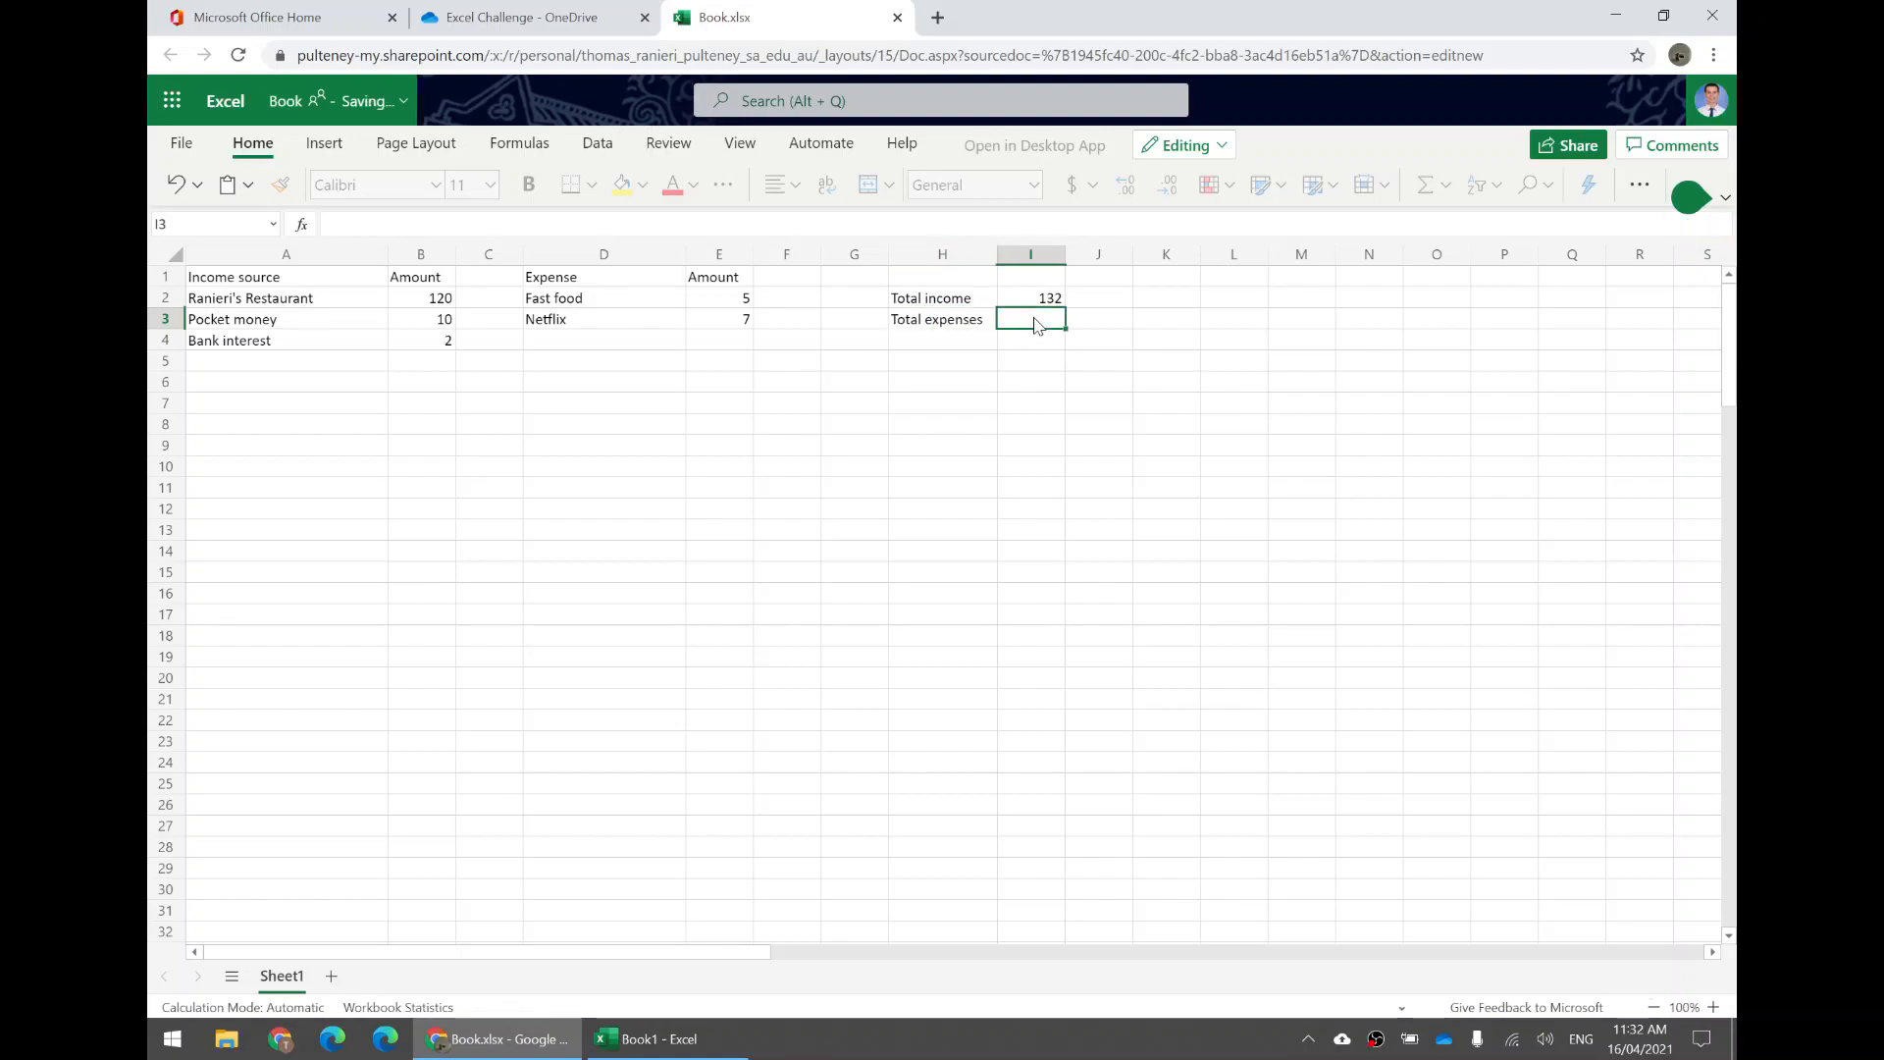
Enter the formula =sum(E:E) in I3 to total the expense amounts in column E.
{"action": "left_click_drag", "start_coordinate": [713, 283], "coordinate": [703, 863]}
{"action": "left_click", "coordinate": [803, 386]}
{"action": "left_click_drag", "start_coordinate": [717, 277], "coordinate": [718, 722]}
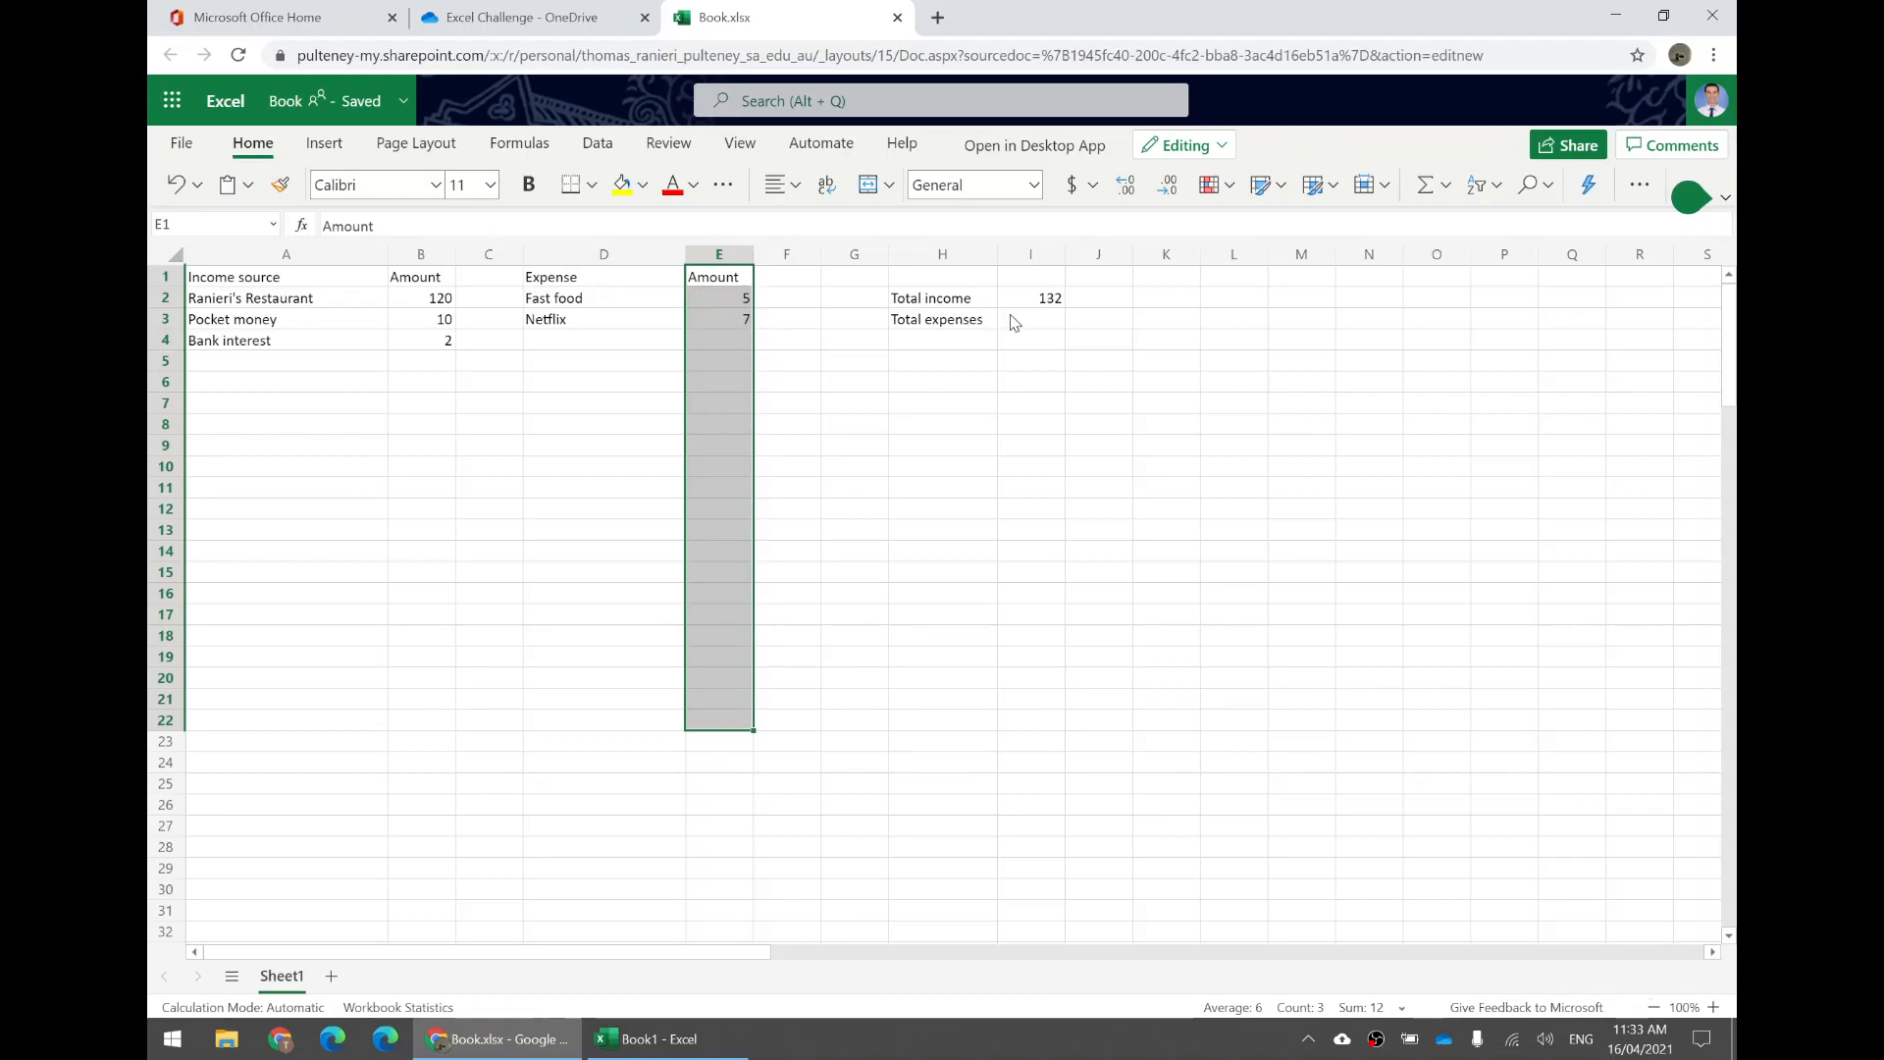
{"action": "left_click", "coordinate": [1047, 325]}
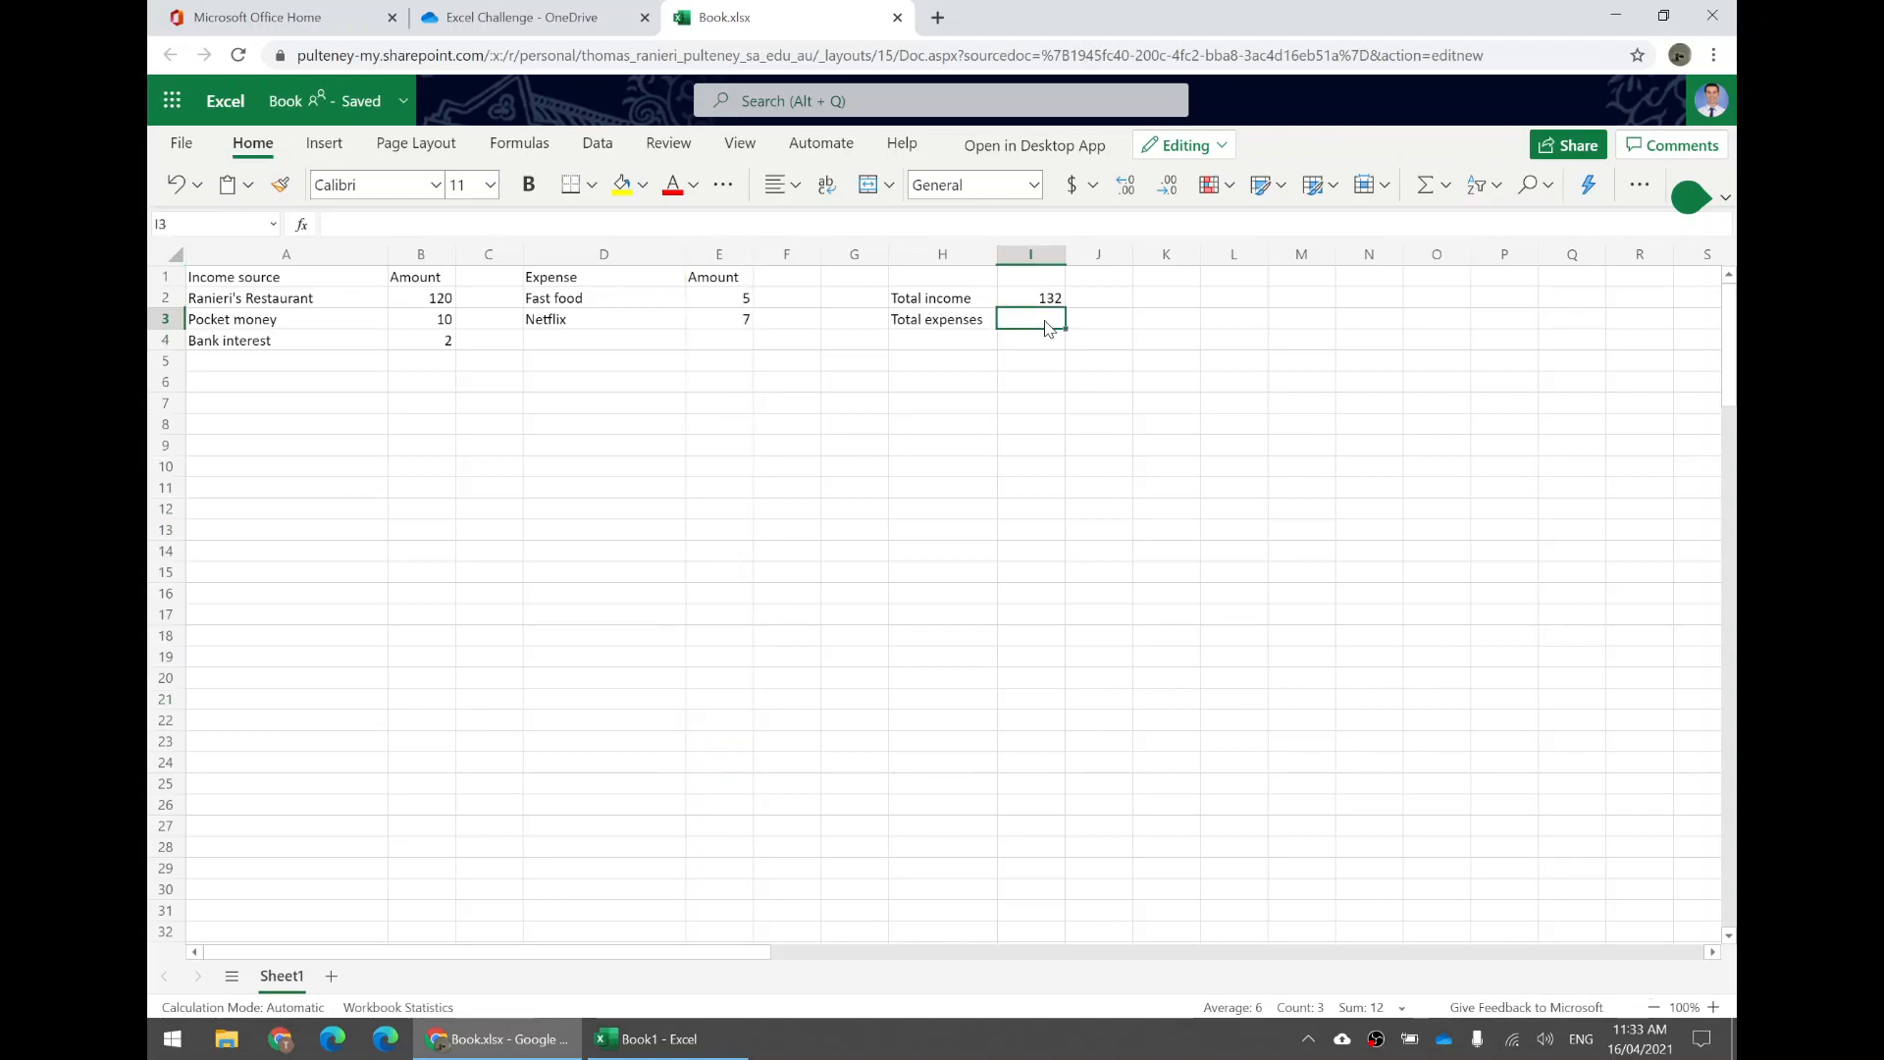
{"action": "type", "text": "="}
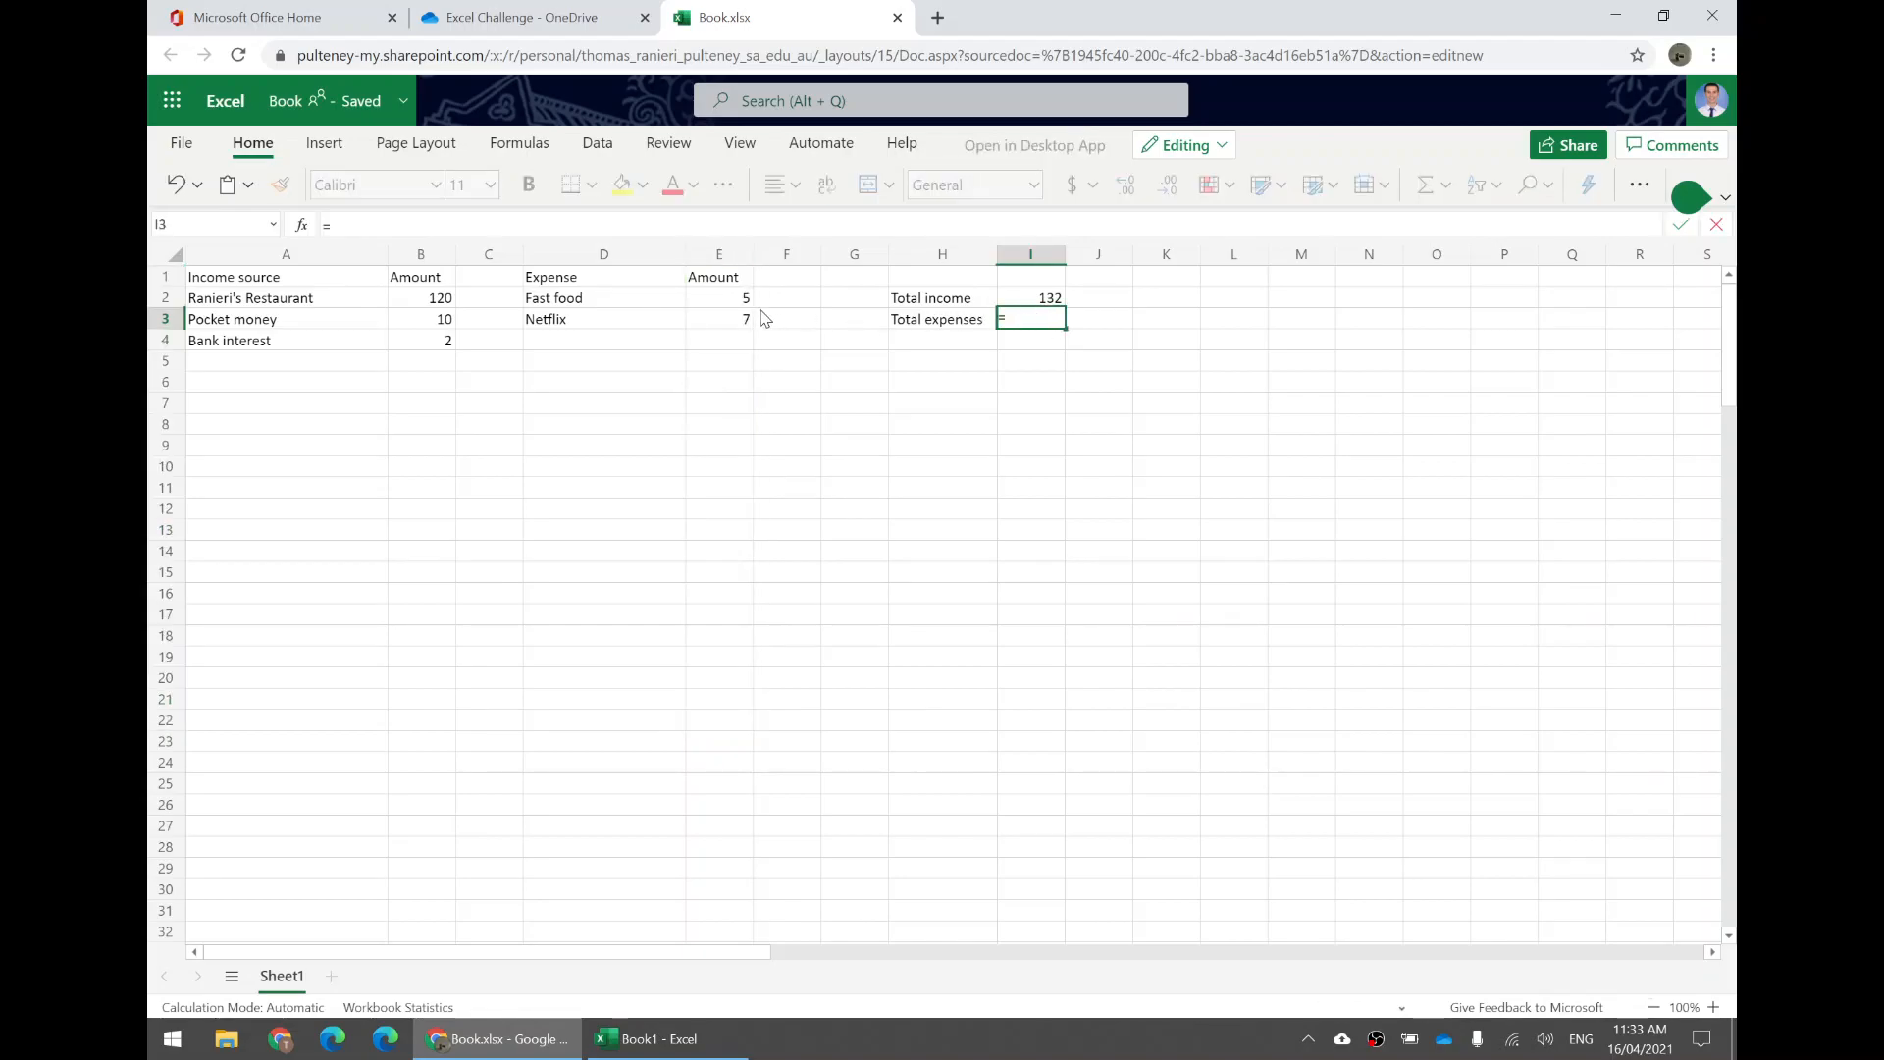
{"action": "left_click", "coordinate": [723, 257]}
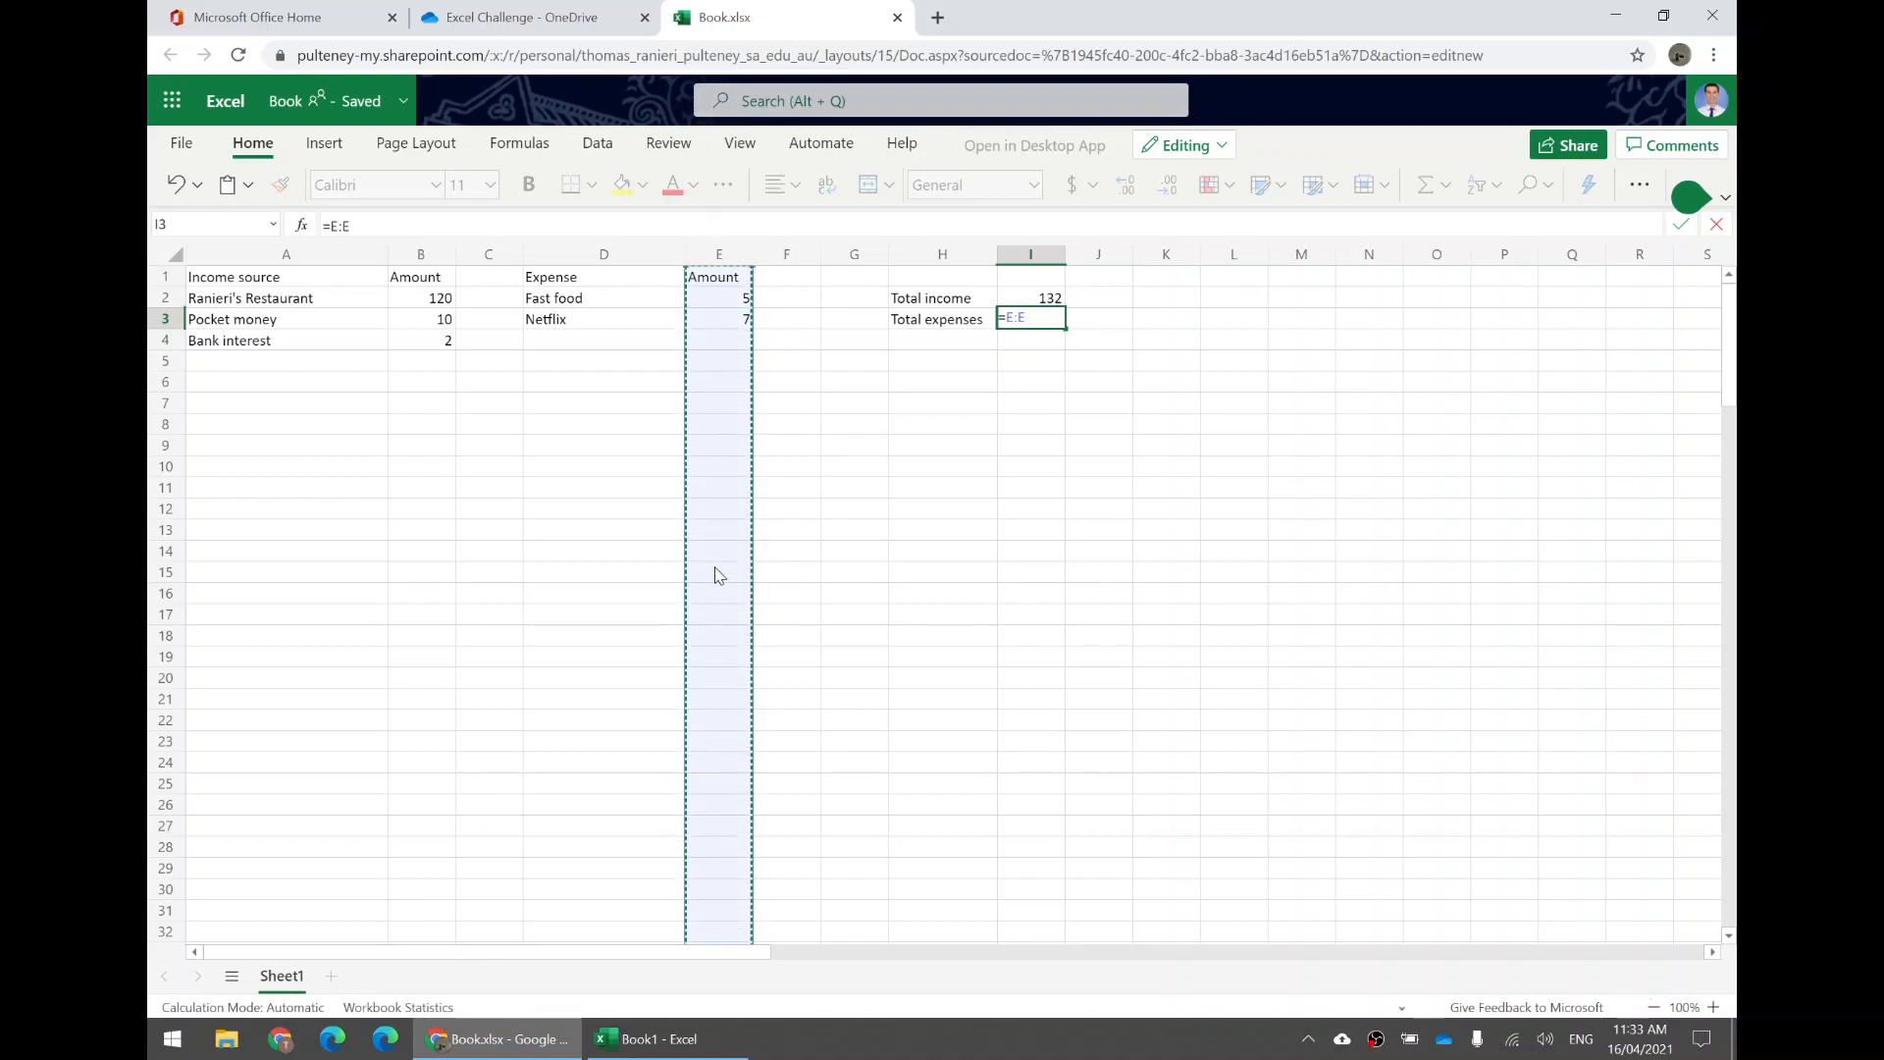
{"action": "key", "text": "BackSpace"}
{"action": "key", "text": "BackSpace"}
{"action": "key", "text": "BackSpace"}
{"action": "type", "text": "s"}
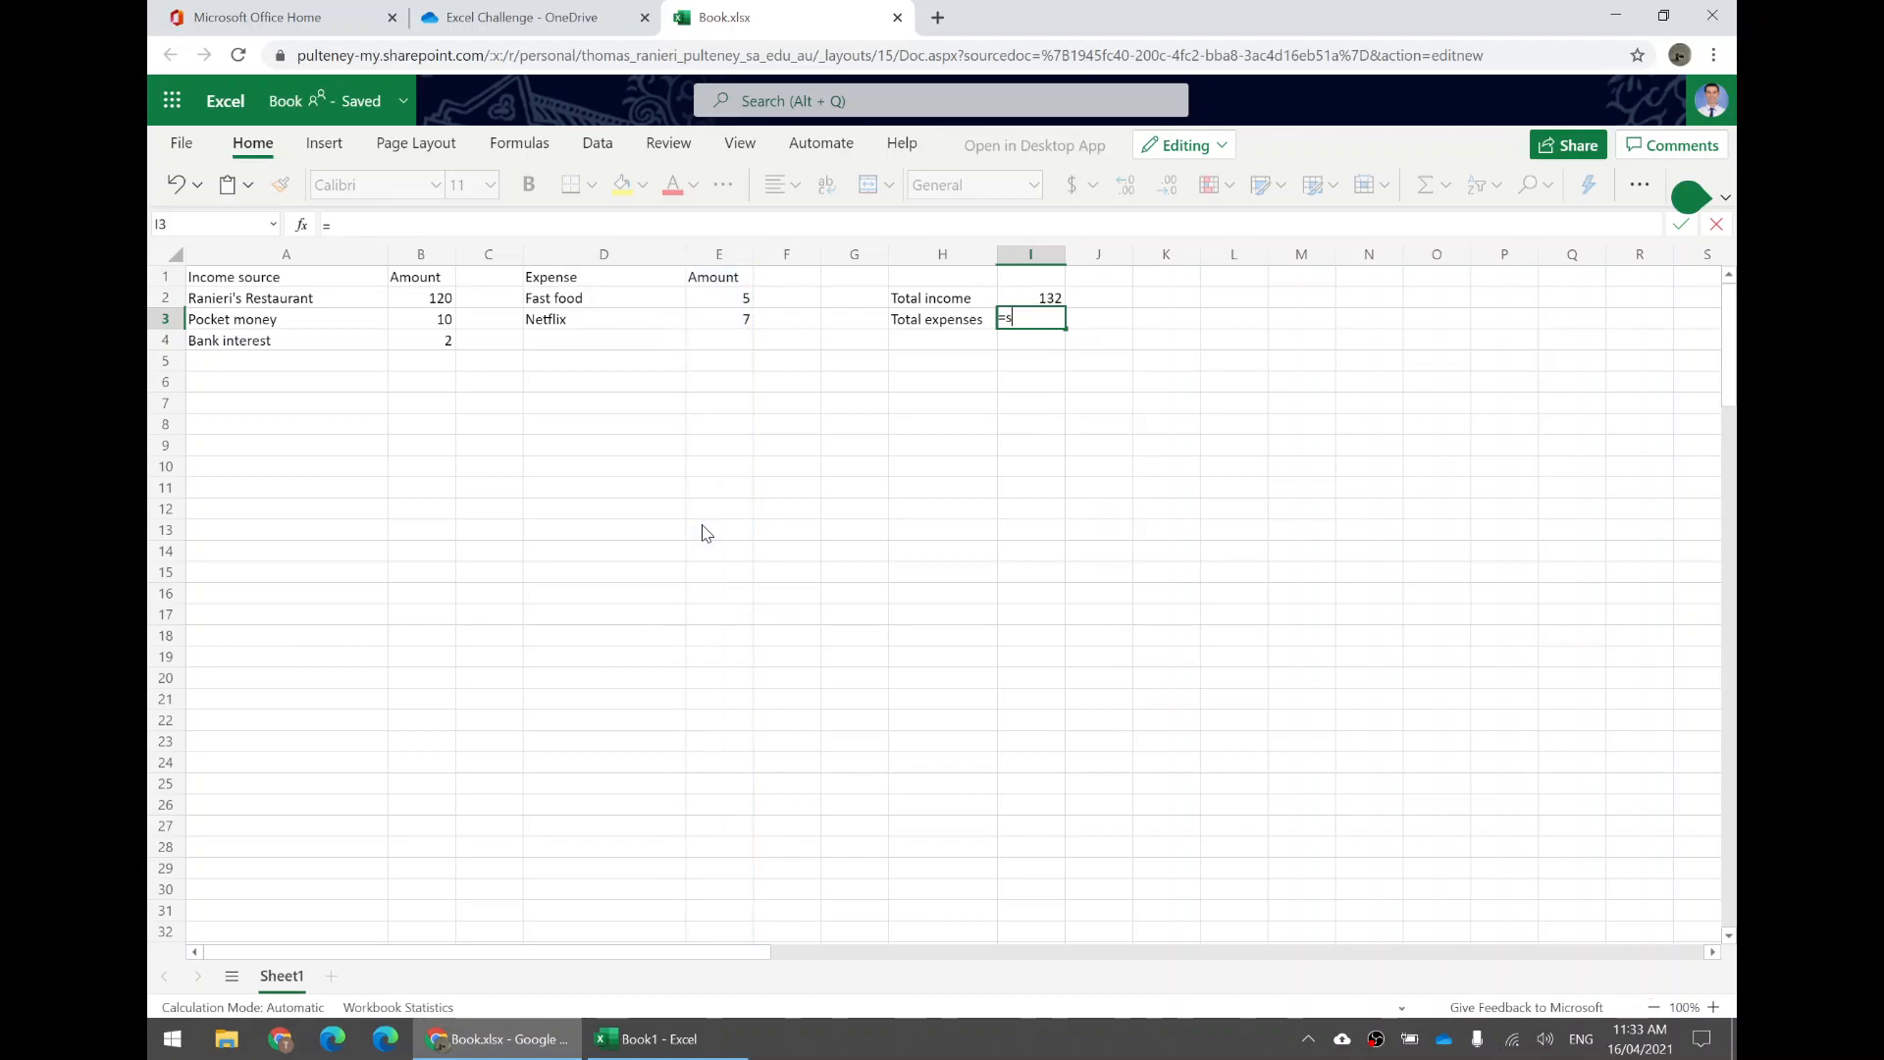
{"action": "type", "text": "um("}
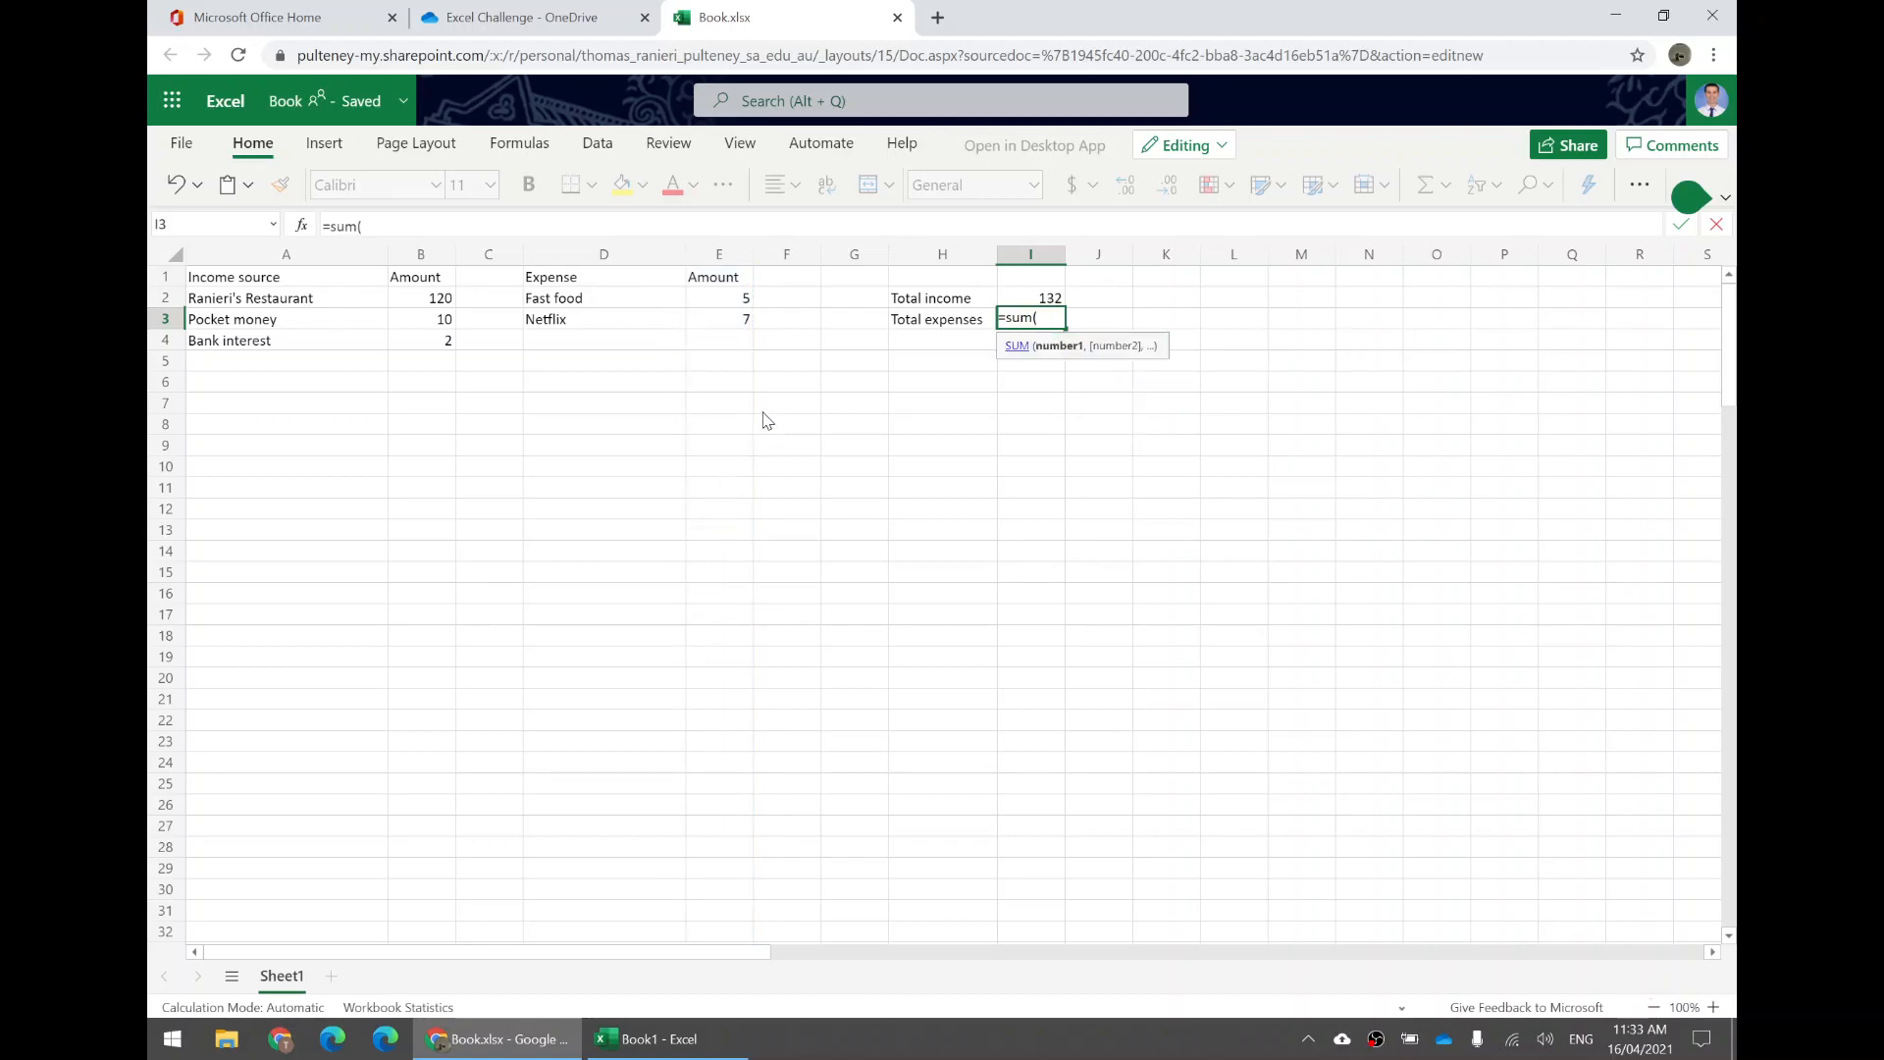
{"action": "left_click", "coordinate": [720, 260]}
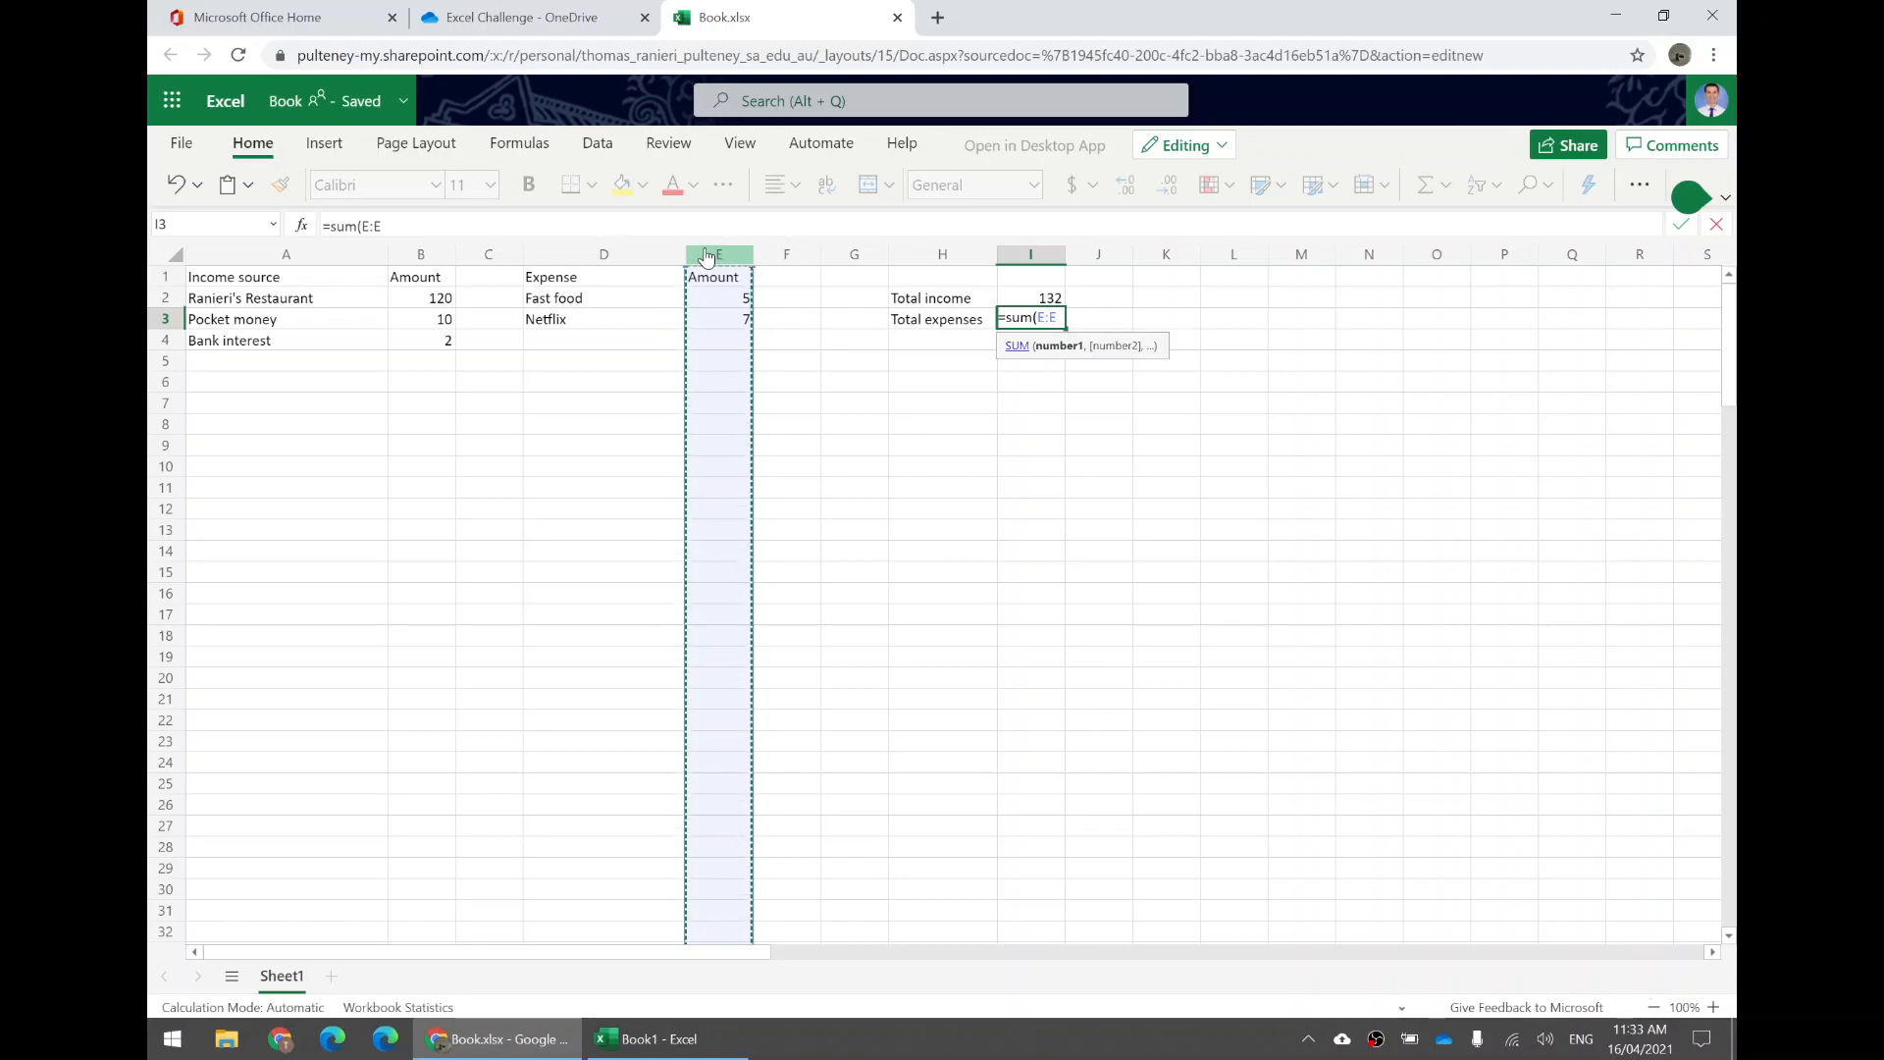
{"action": "type", "text": ")"}
{"action": "key", "text": "Return"}
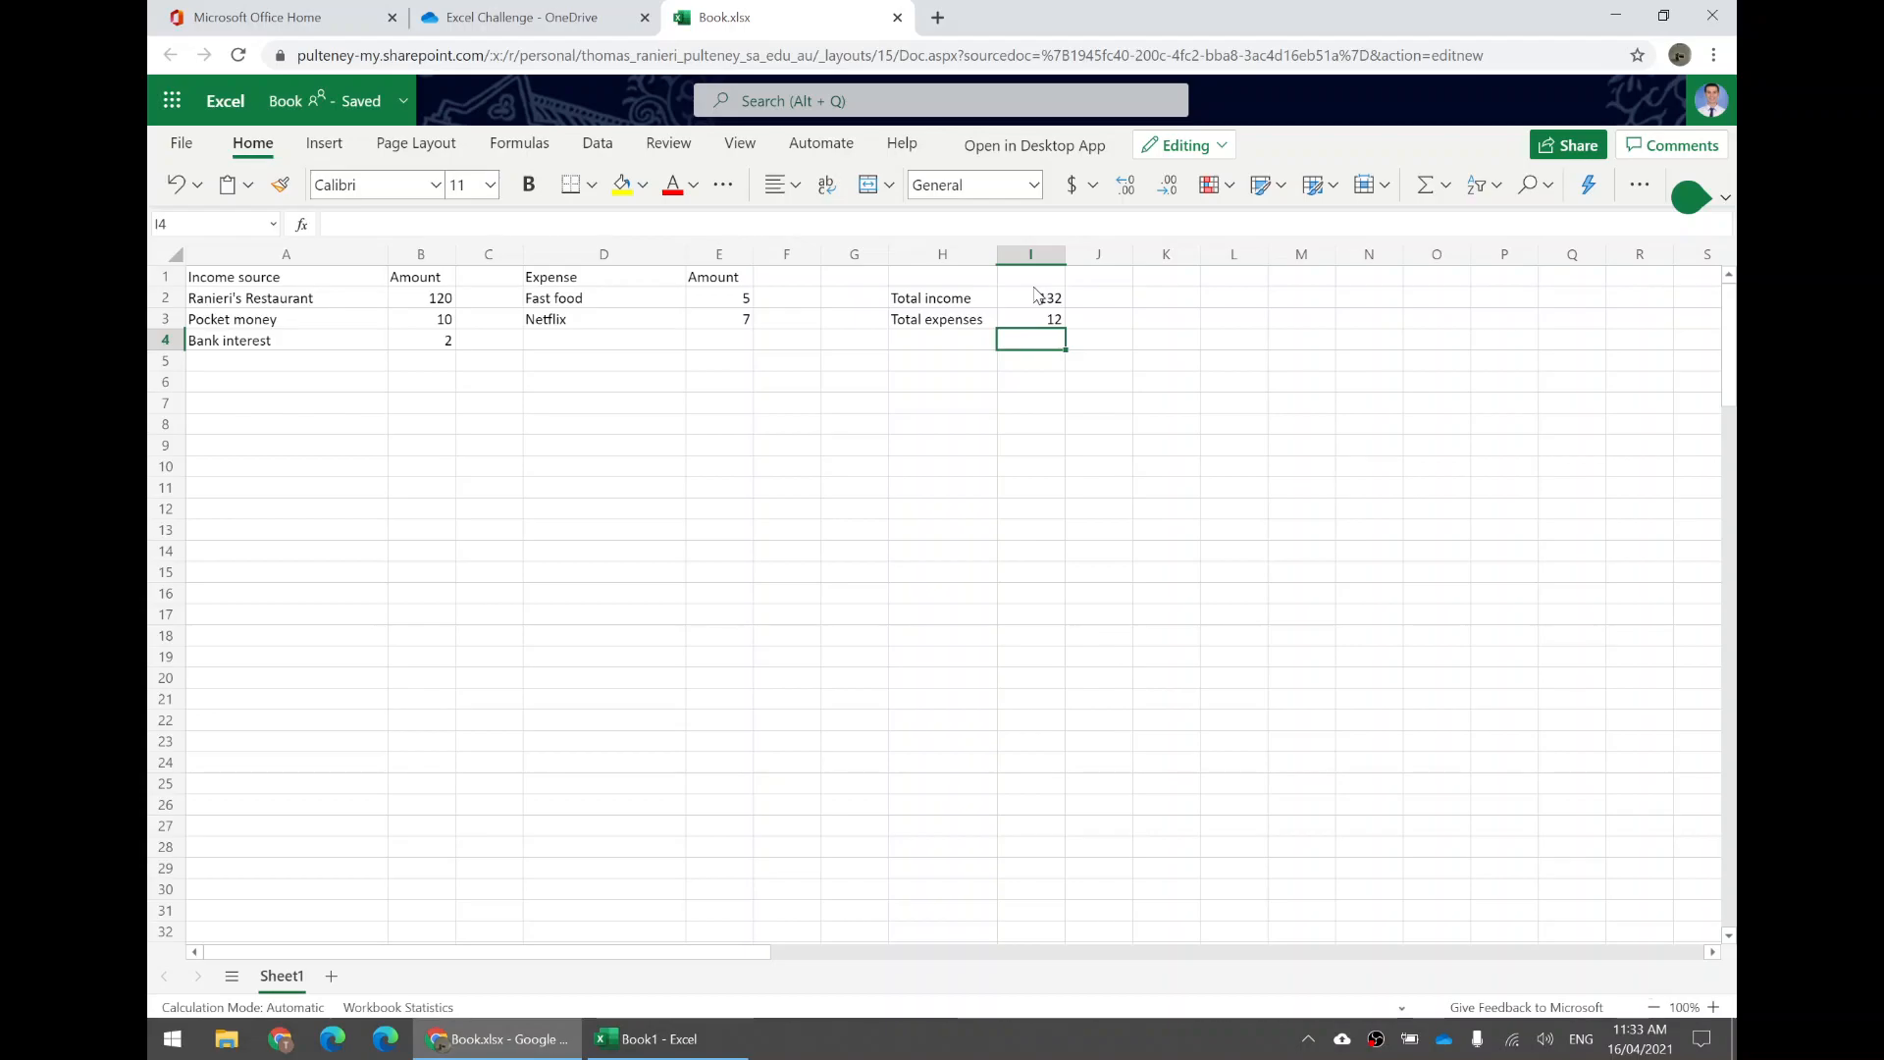
Enter the label Disposable income in H4 and widen column H to fit it.
{"action": "left_click", "coordinate": [1053, 325]}
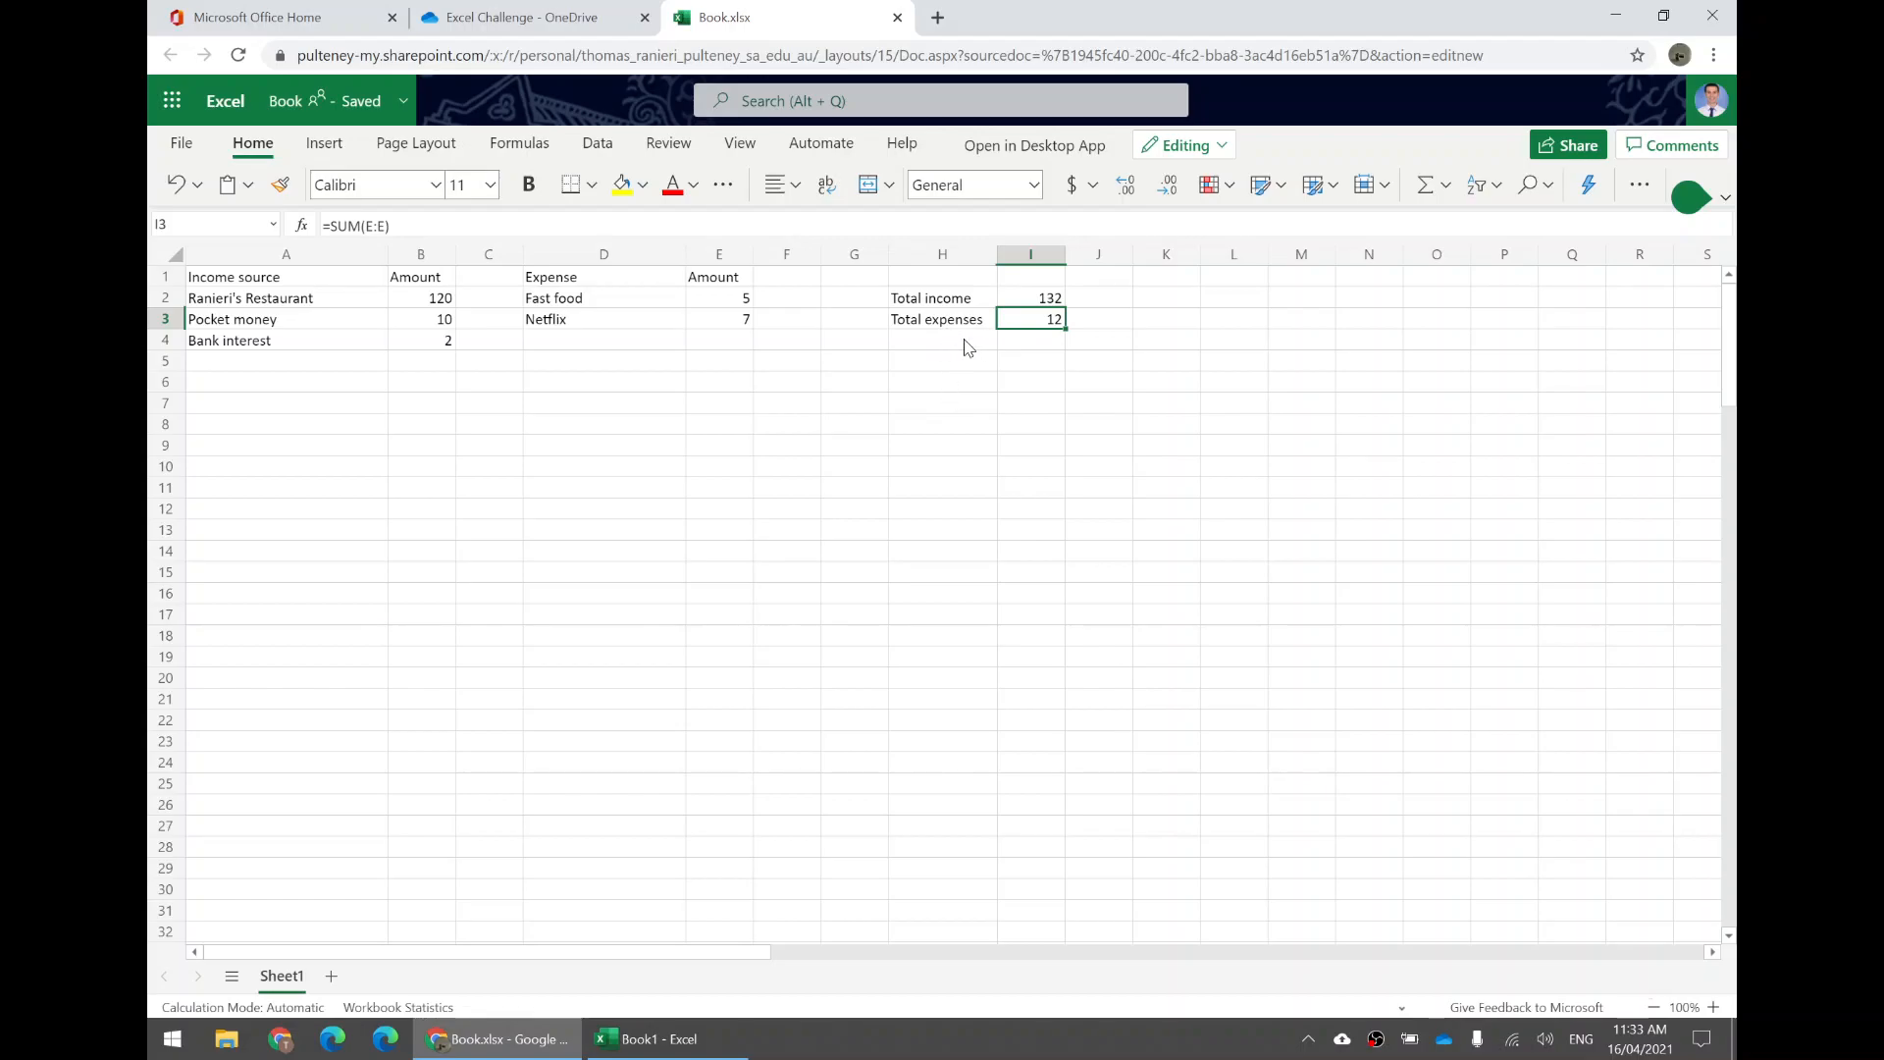
{"action": "left_click", "coordinate": [1052, 304]}
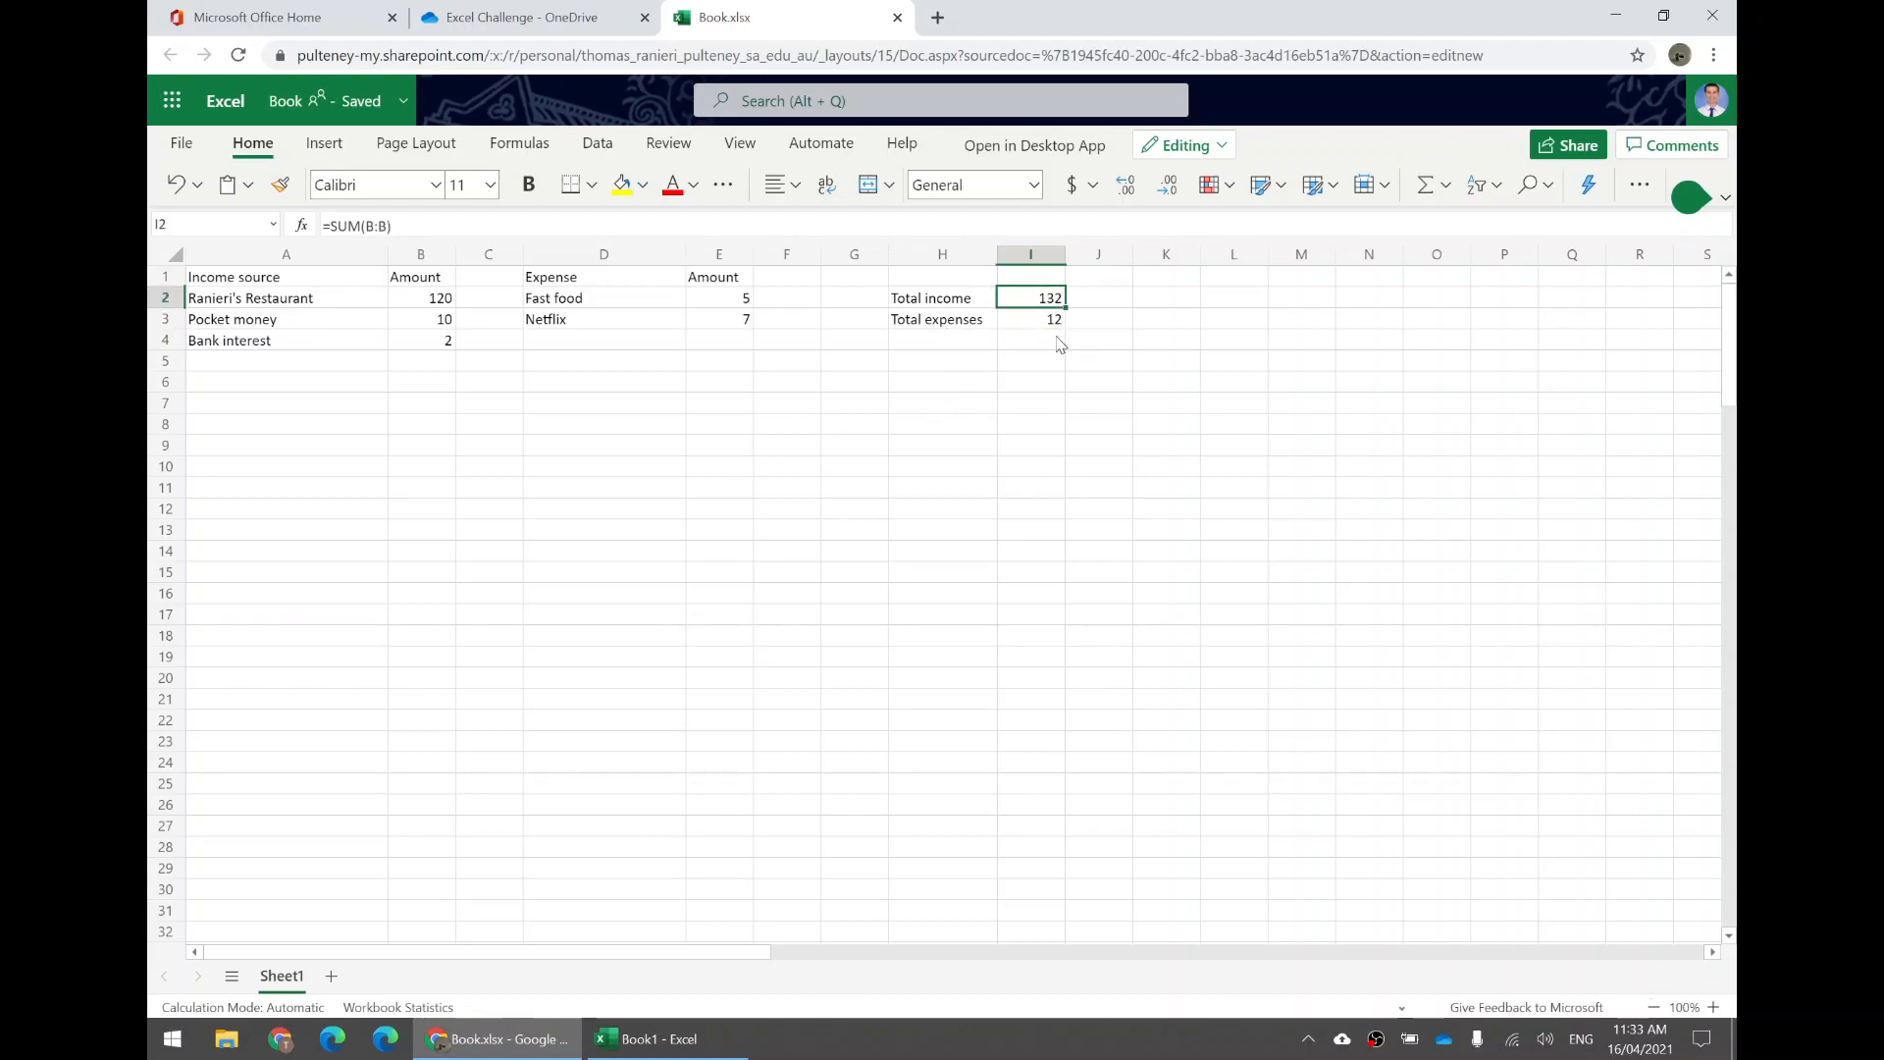
{"action": "left_click", "coordinate": [1035, 322]}
{"action": "left_click", "coordinate": [940, 346]}
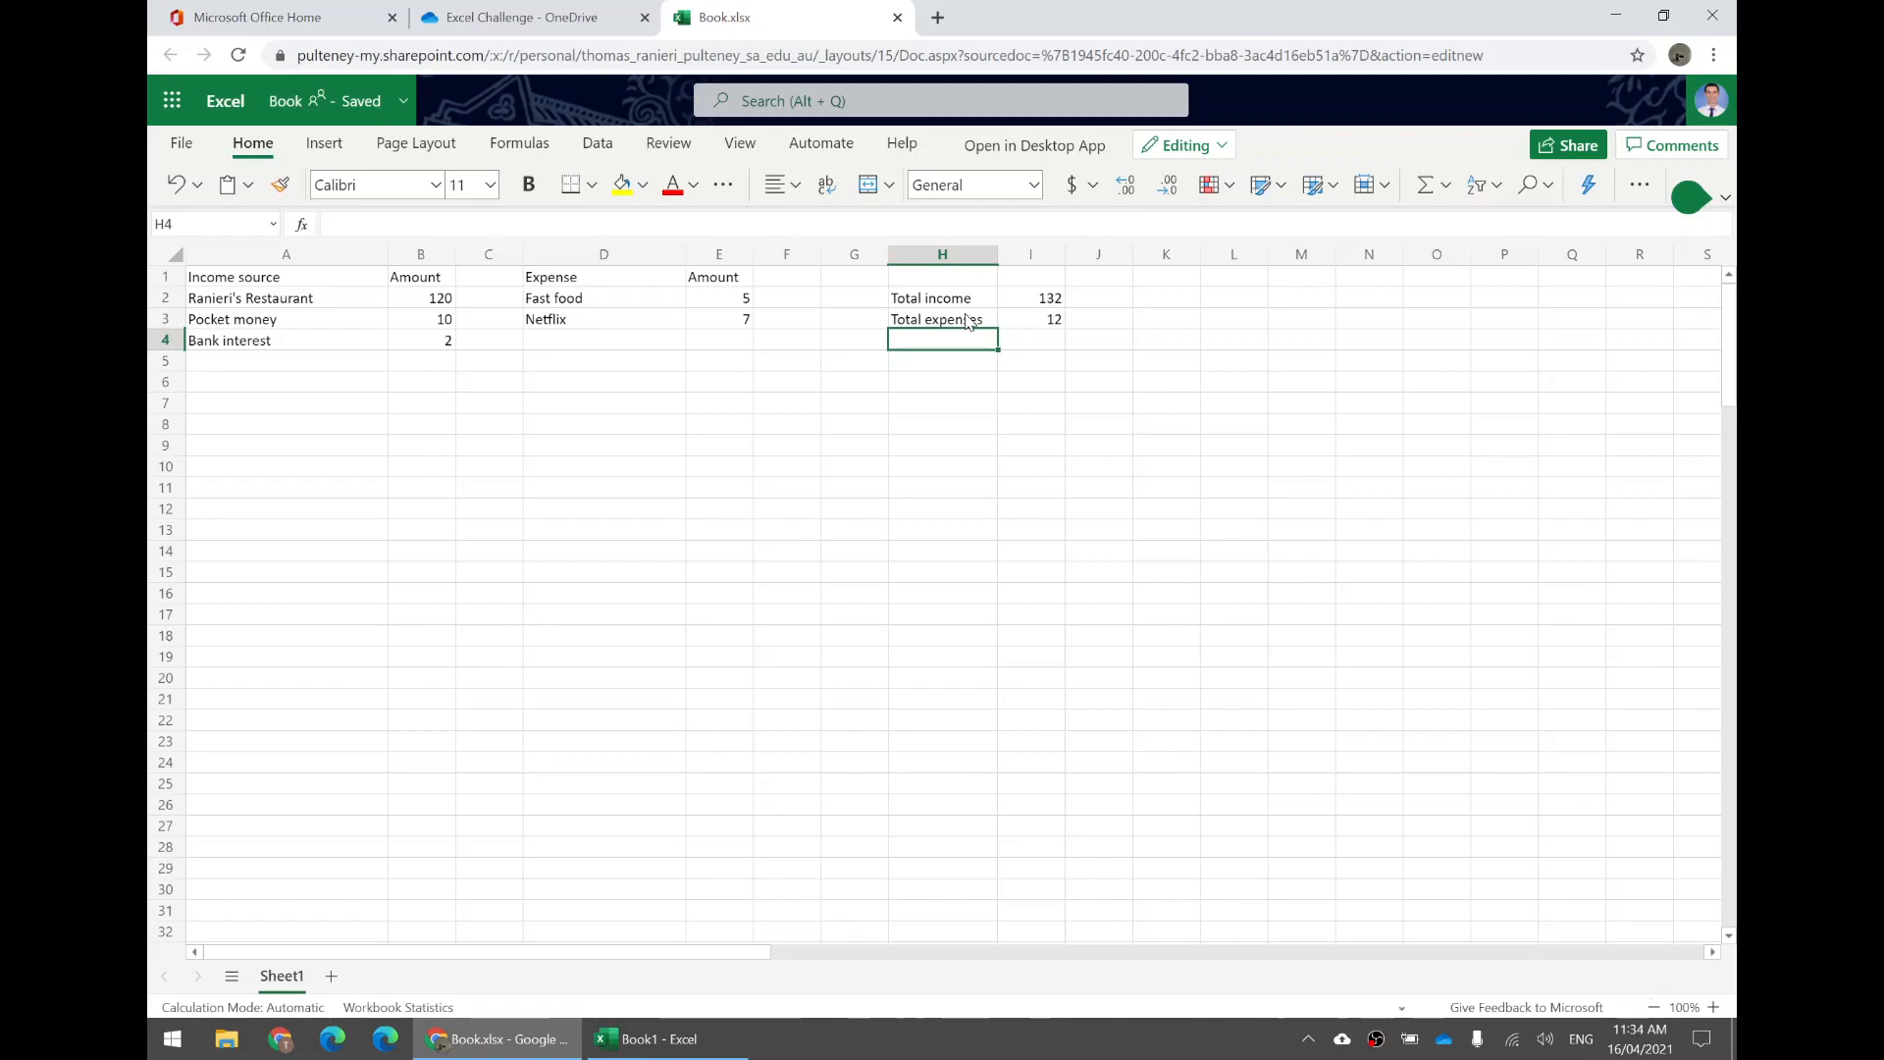
{"action": "type", "text": "Disposable incom"}
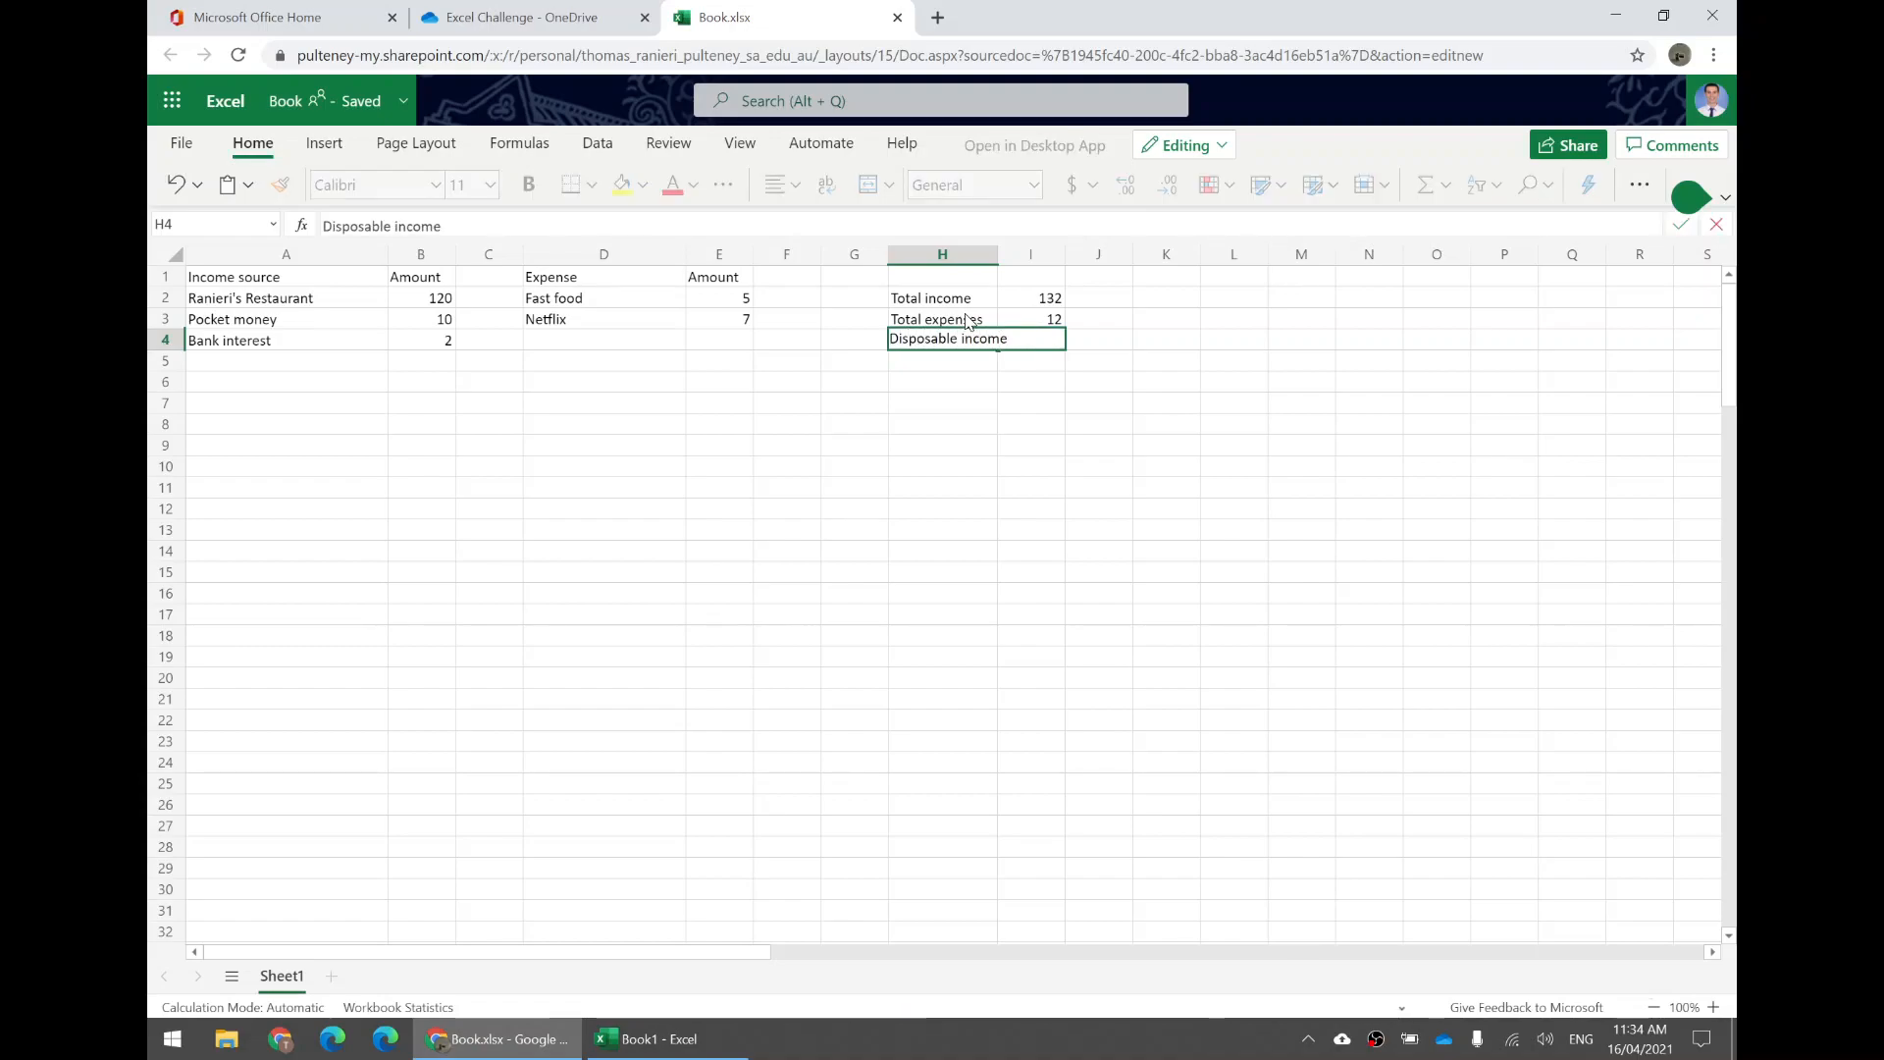
{"action": "type", "text": "e"}
{"action": "key", "text": "Return"}
{"action": "left_click_drag", "start_coordinate": [1000, 256], "coordinate": [1024, 257]}
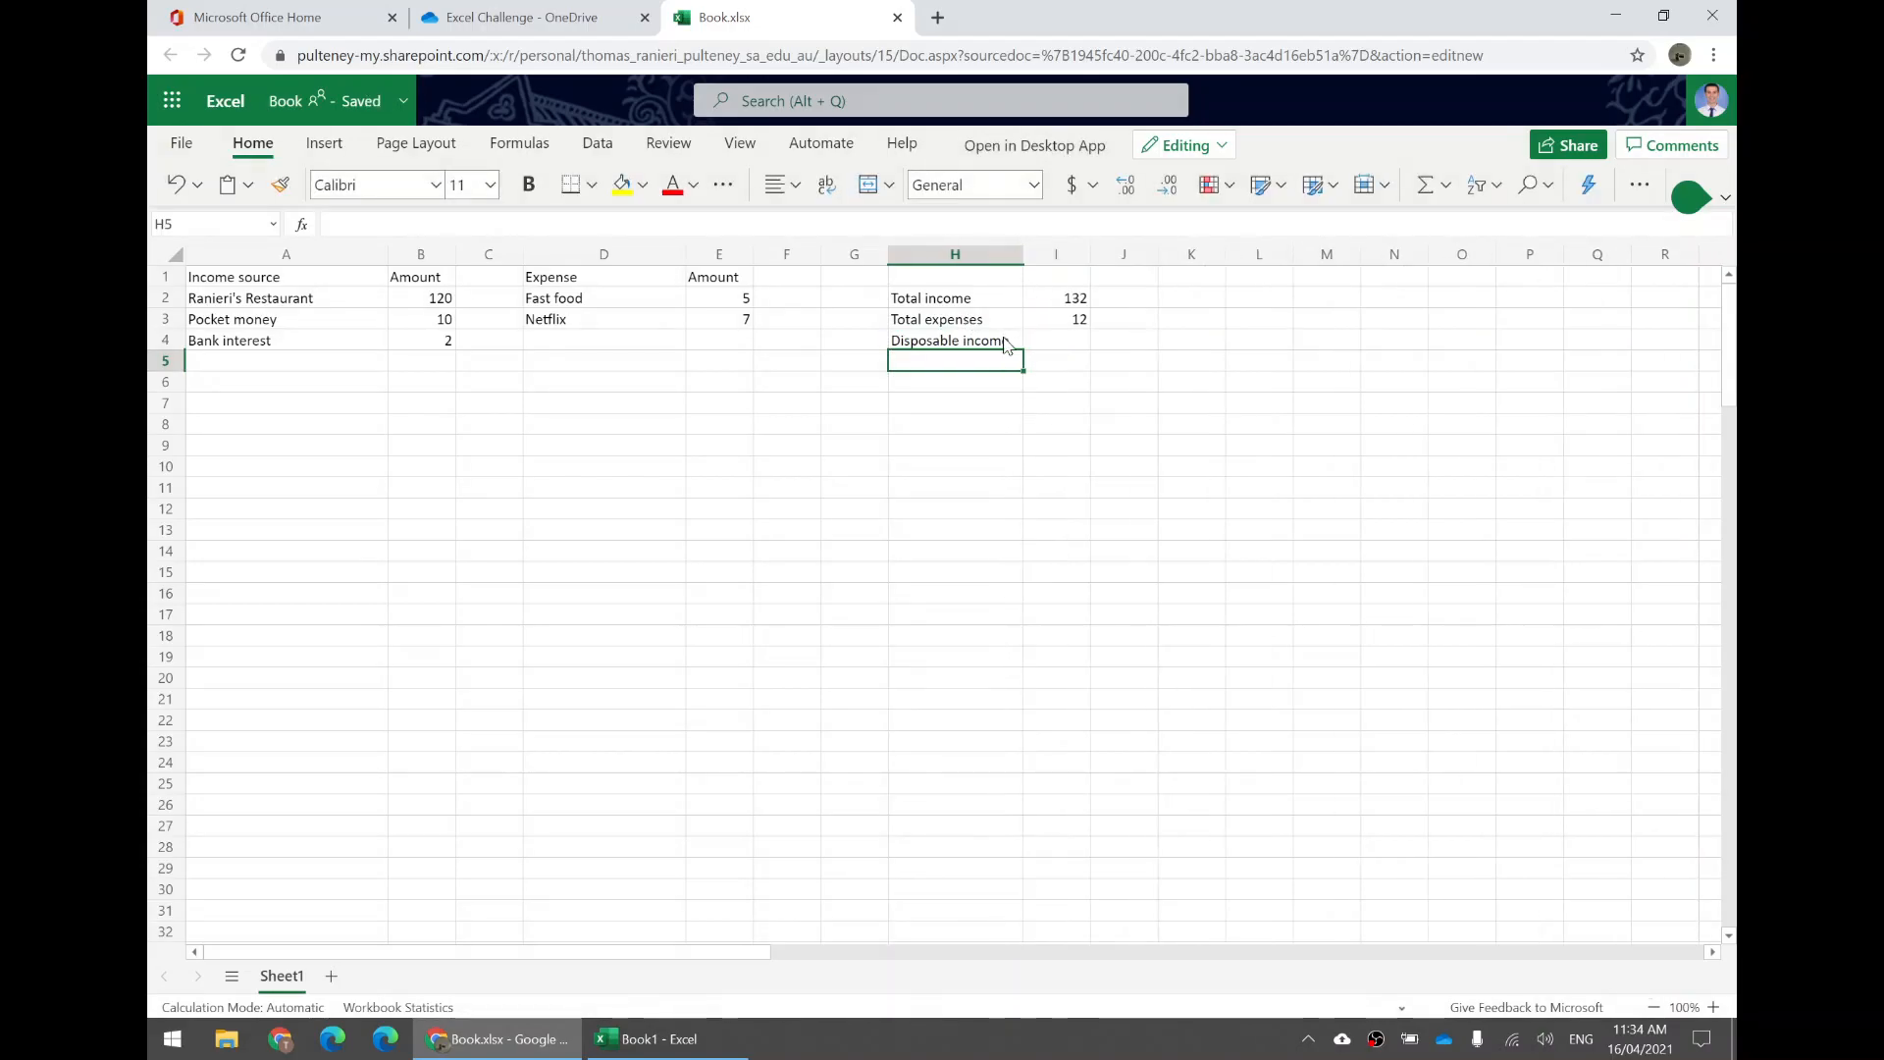
{"action": "left_click", "coordinate": [953, 341]}
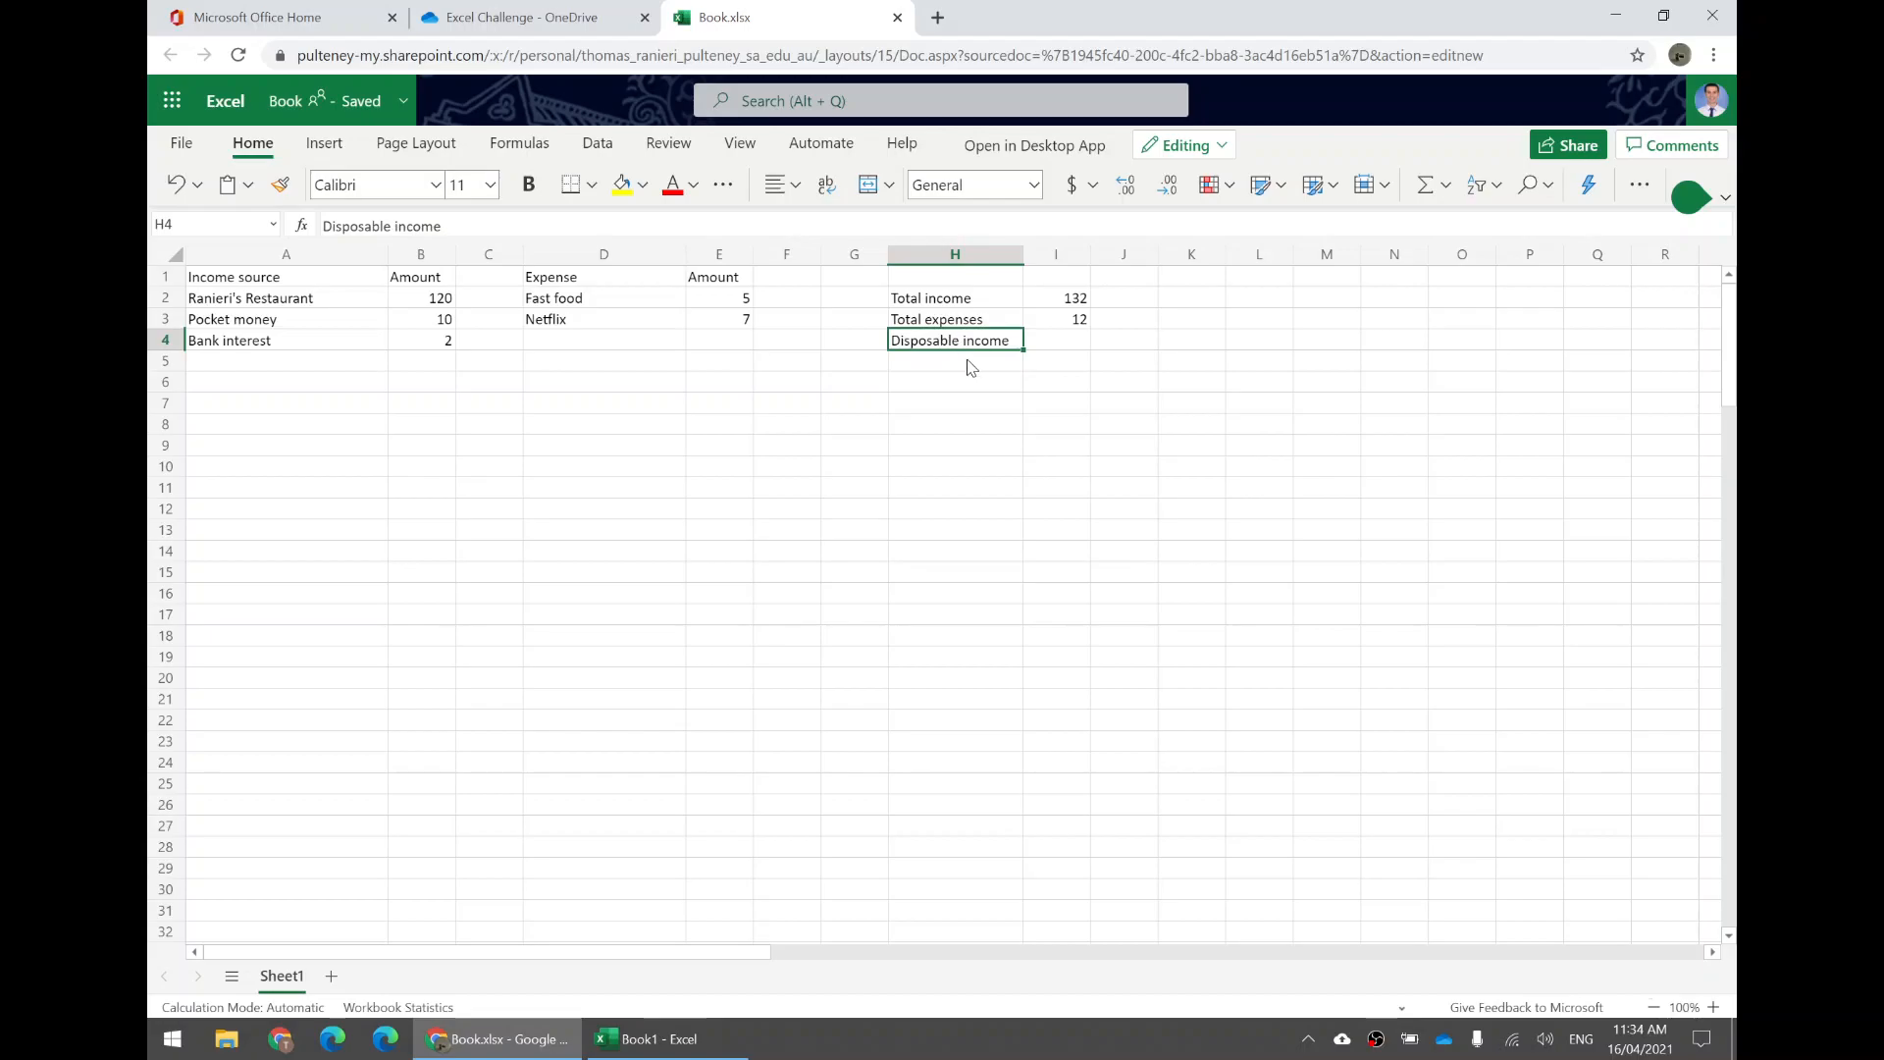
Examine the Total income and Total expenses formulas in I2 and I3.
{"action": "left_click", "coordinate": [1050, 344]}
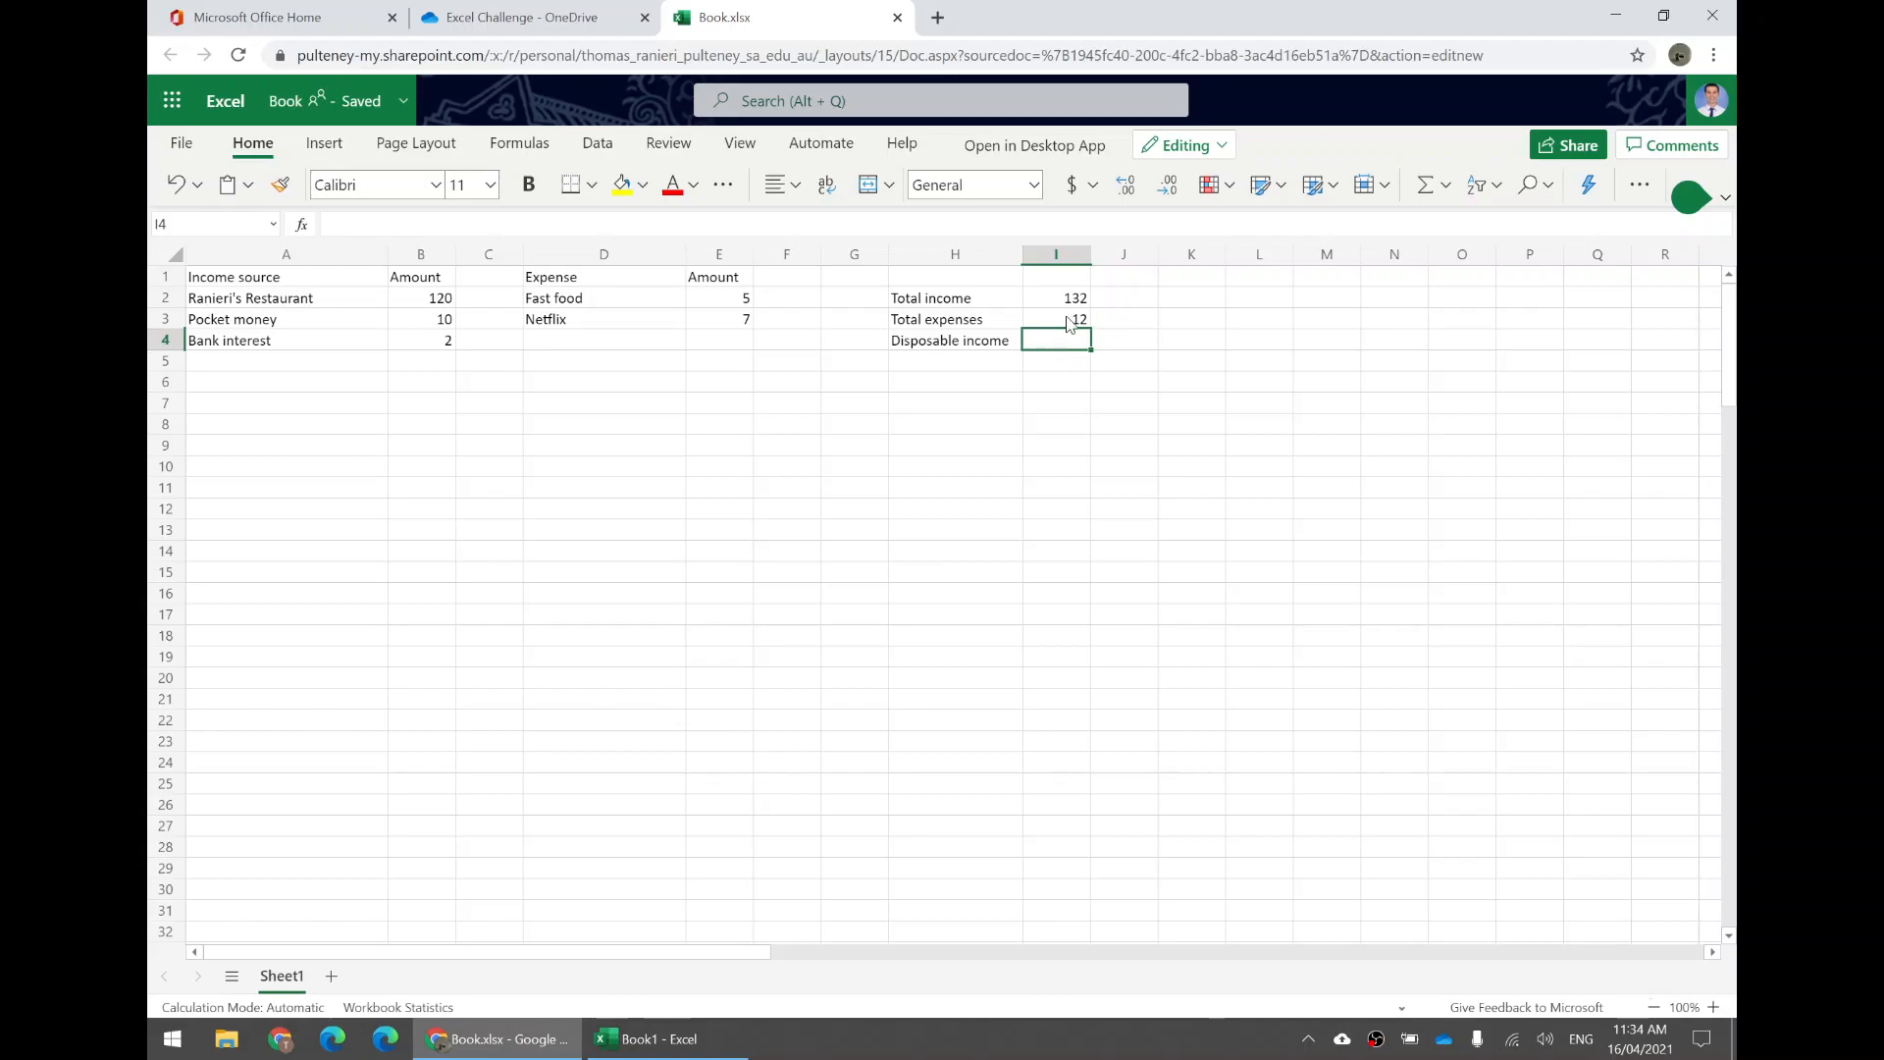
{"action": "left_click", "coordinate": [1069, 304]}
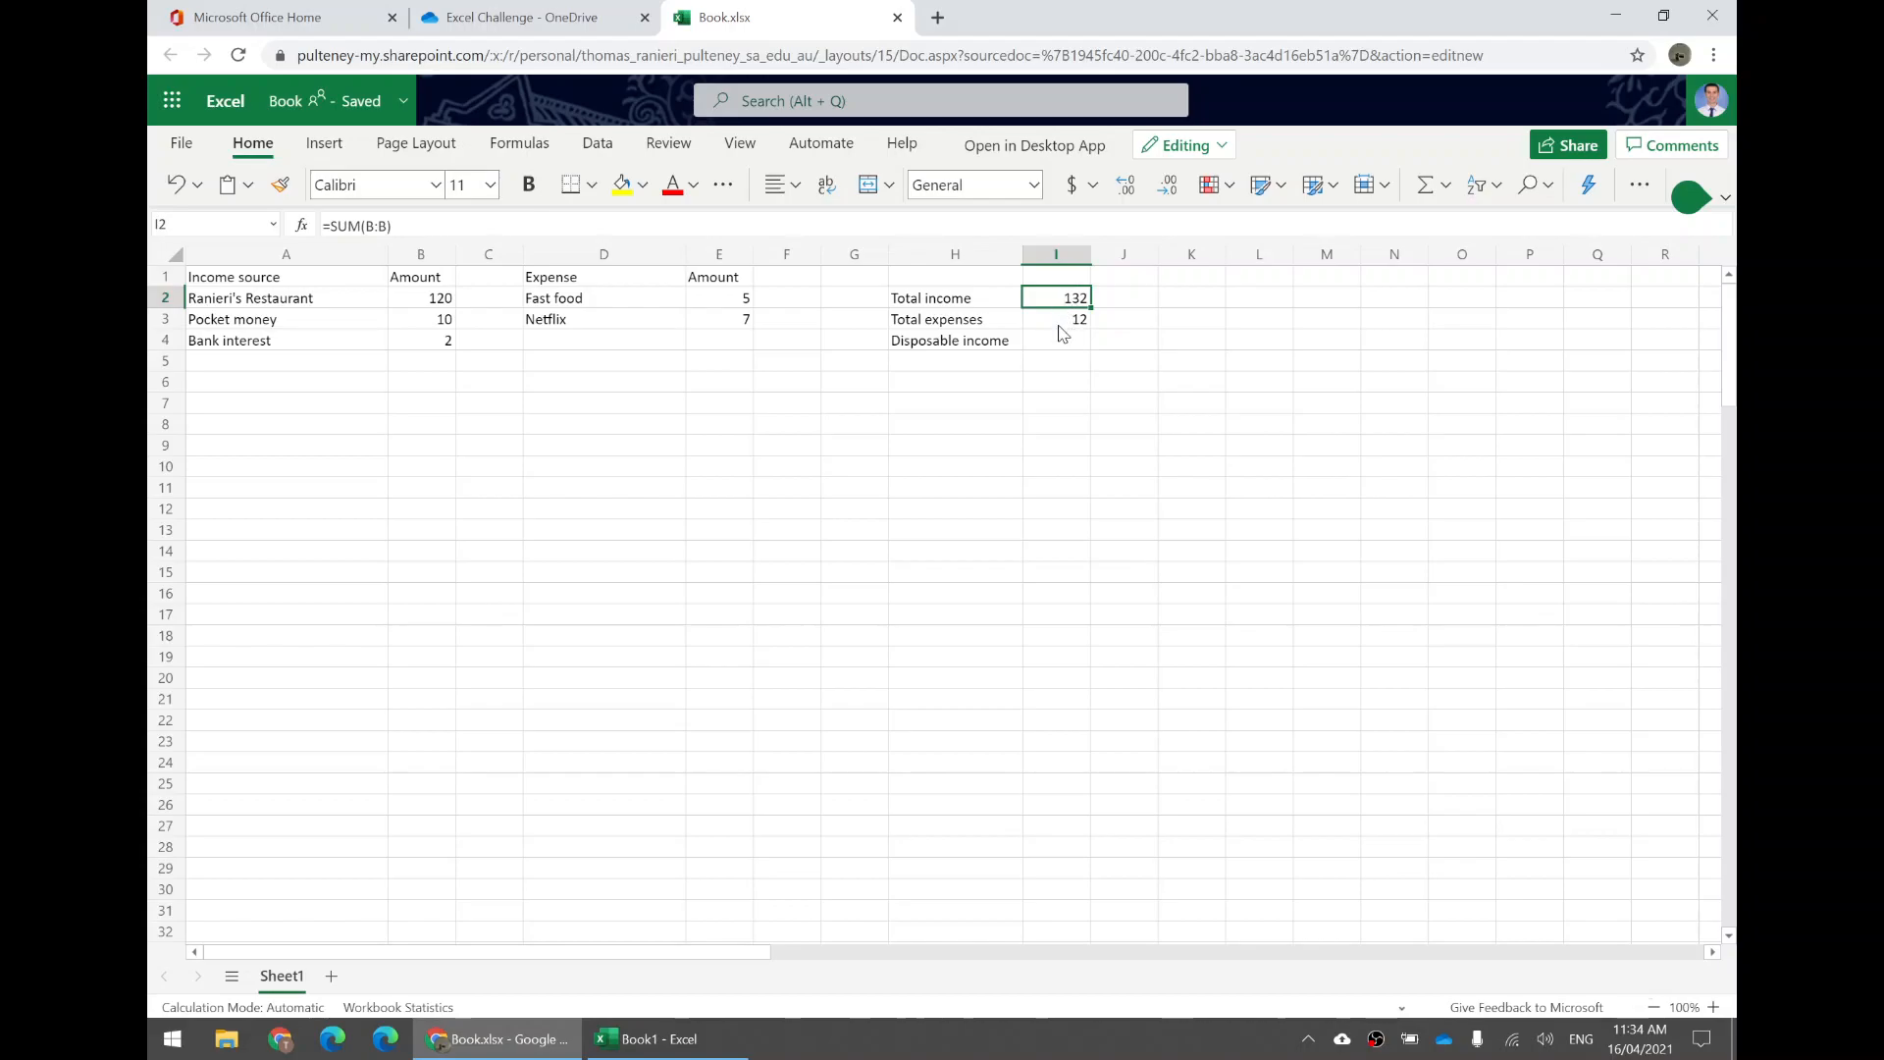
{"action": "left_click", "coordinate": [1058, 325]}
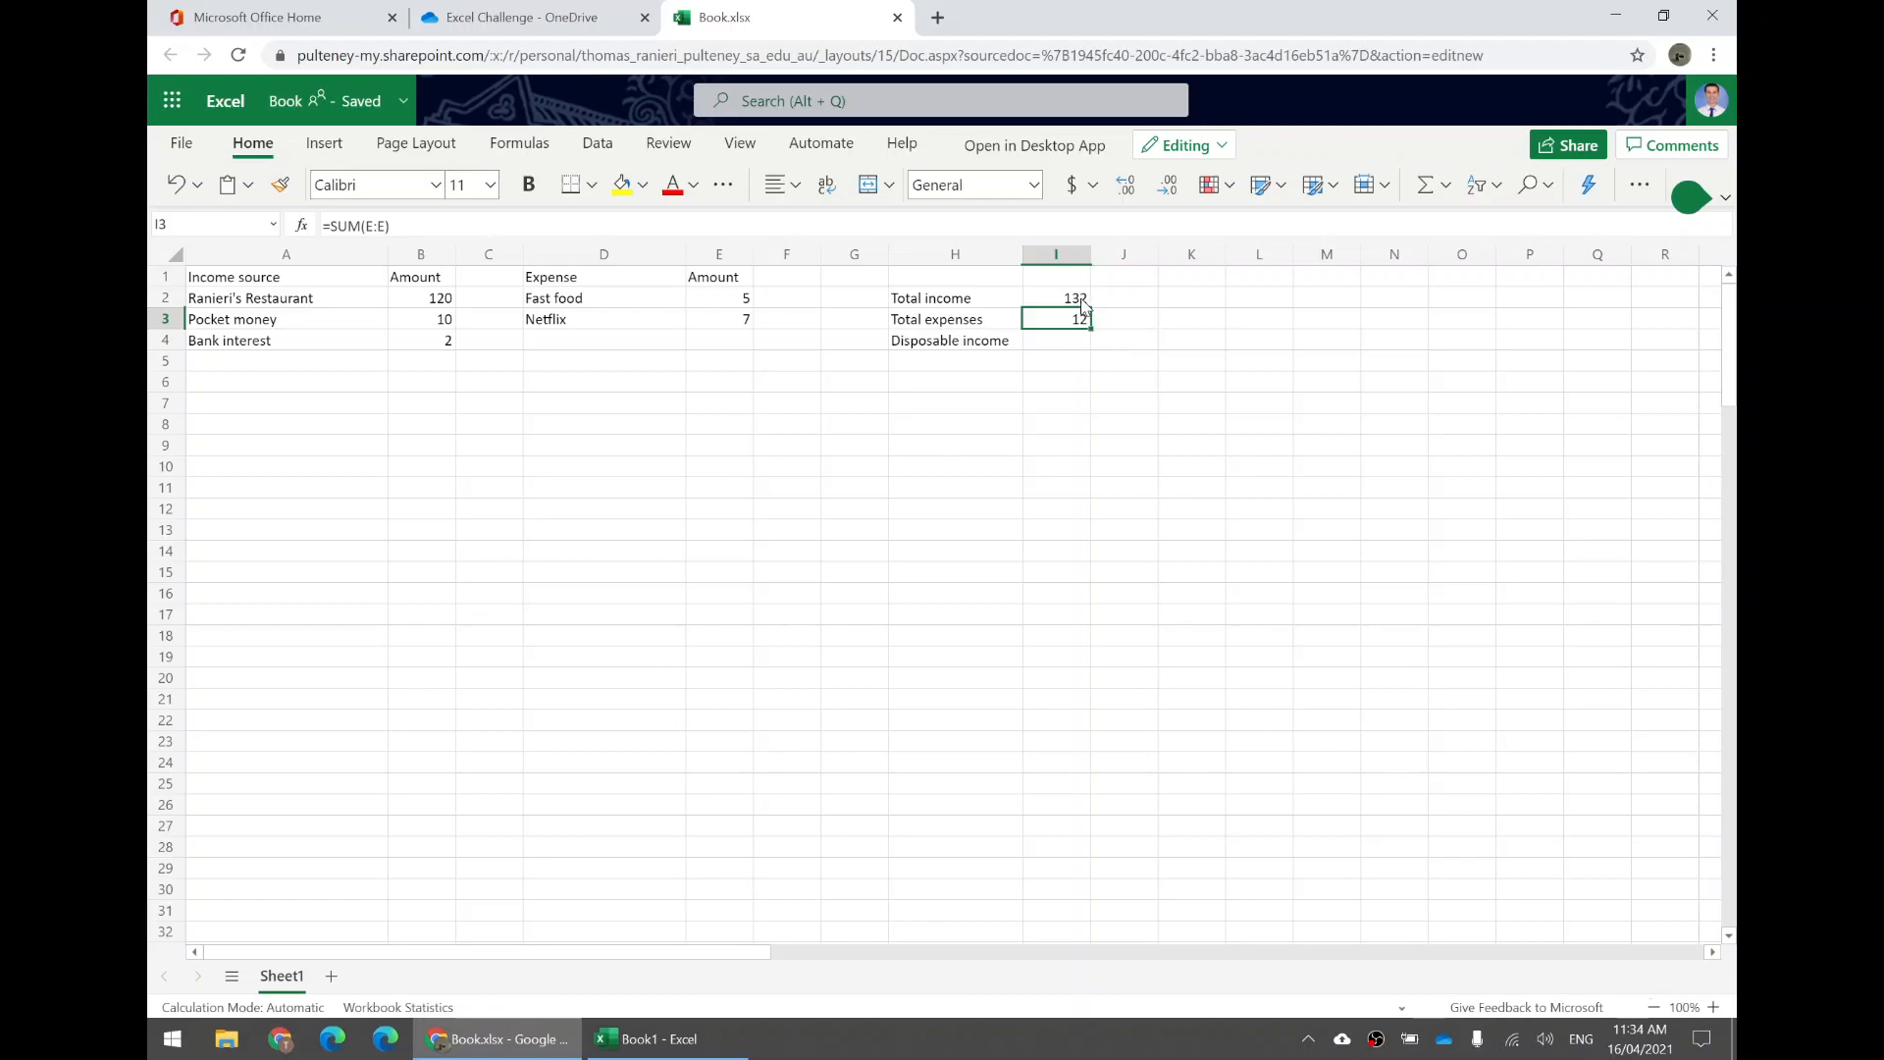
{"action": "left_click", "coordinate": [1072, 305]}
{"action": "left_click_drag", "start_coordinate": [1072, 310], "coordinate": [1077, 322]}
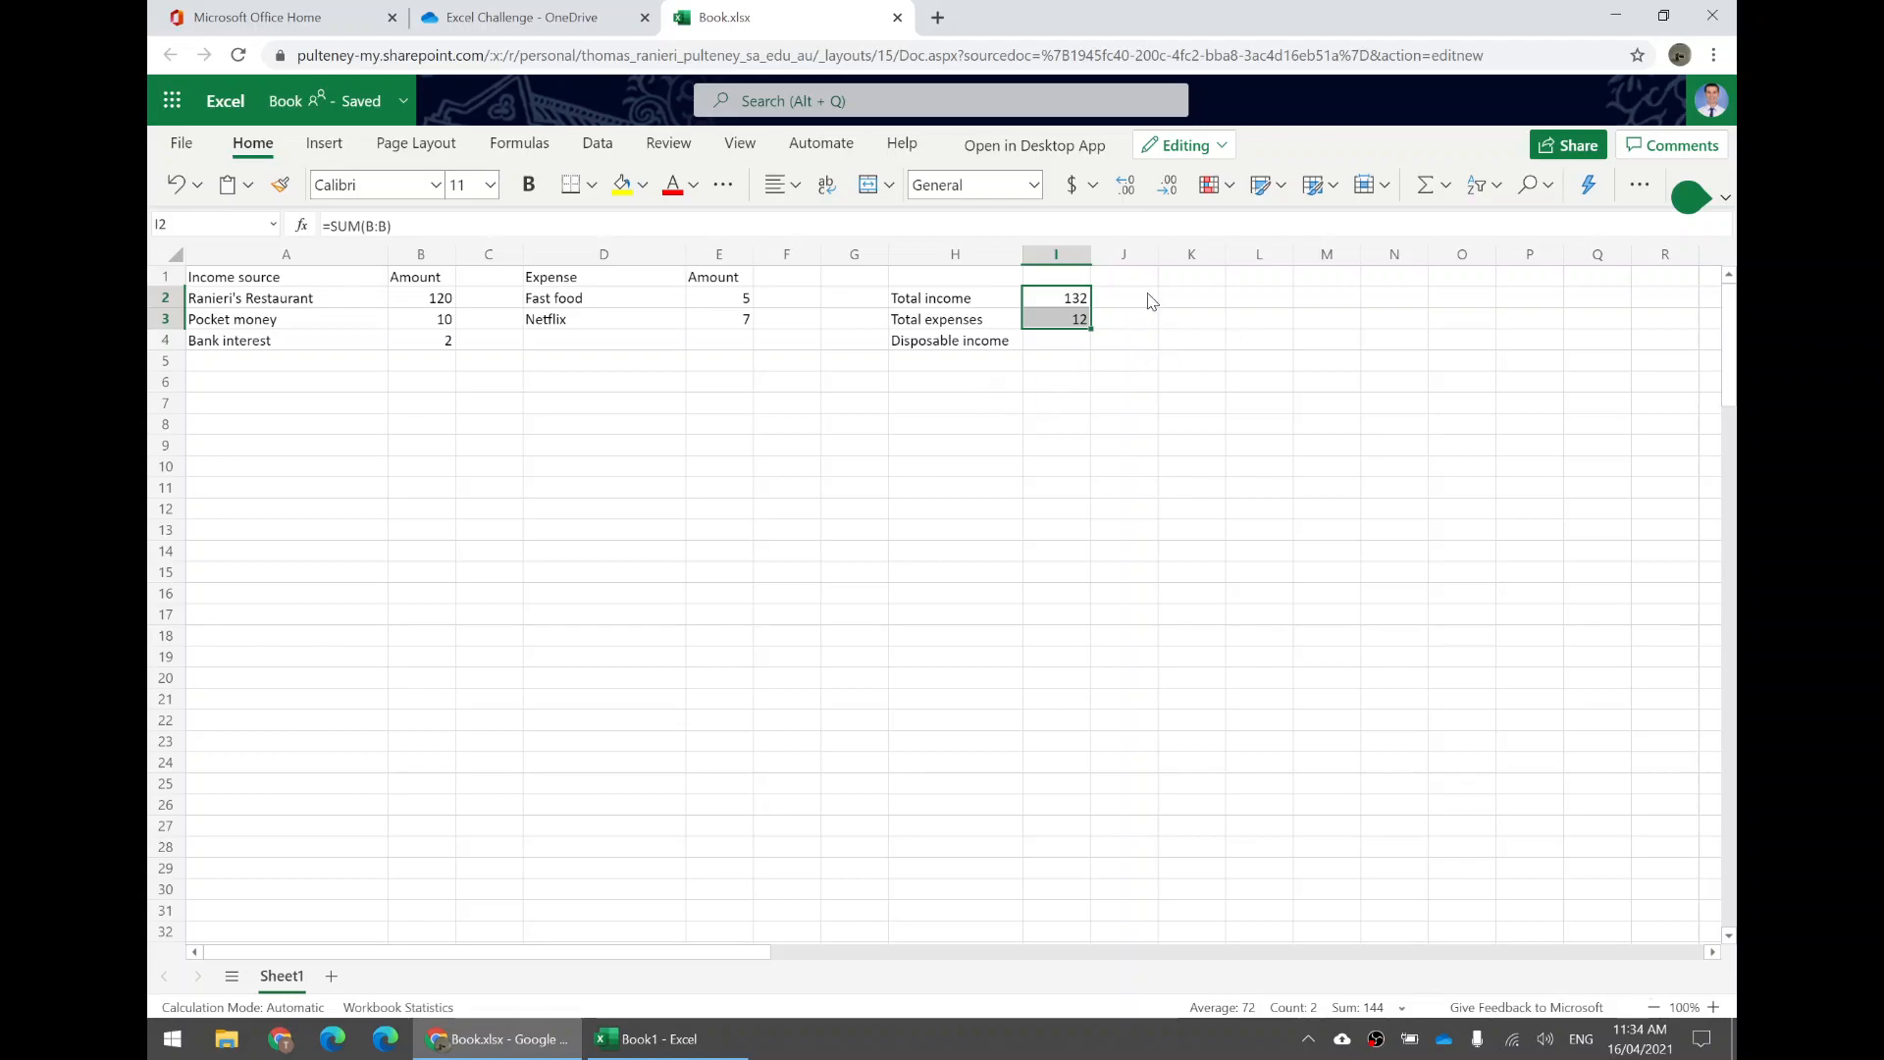
{"action": "left_click", "coordinate": [1068, 344]}
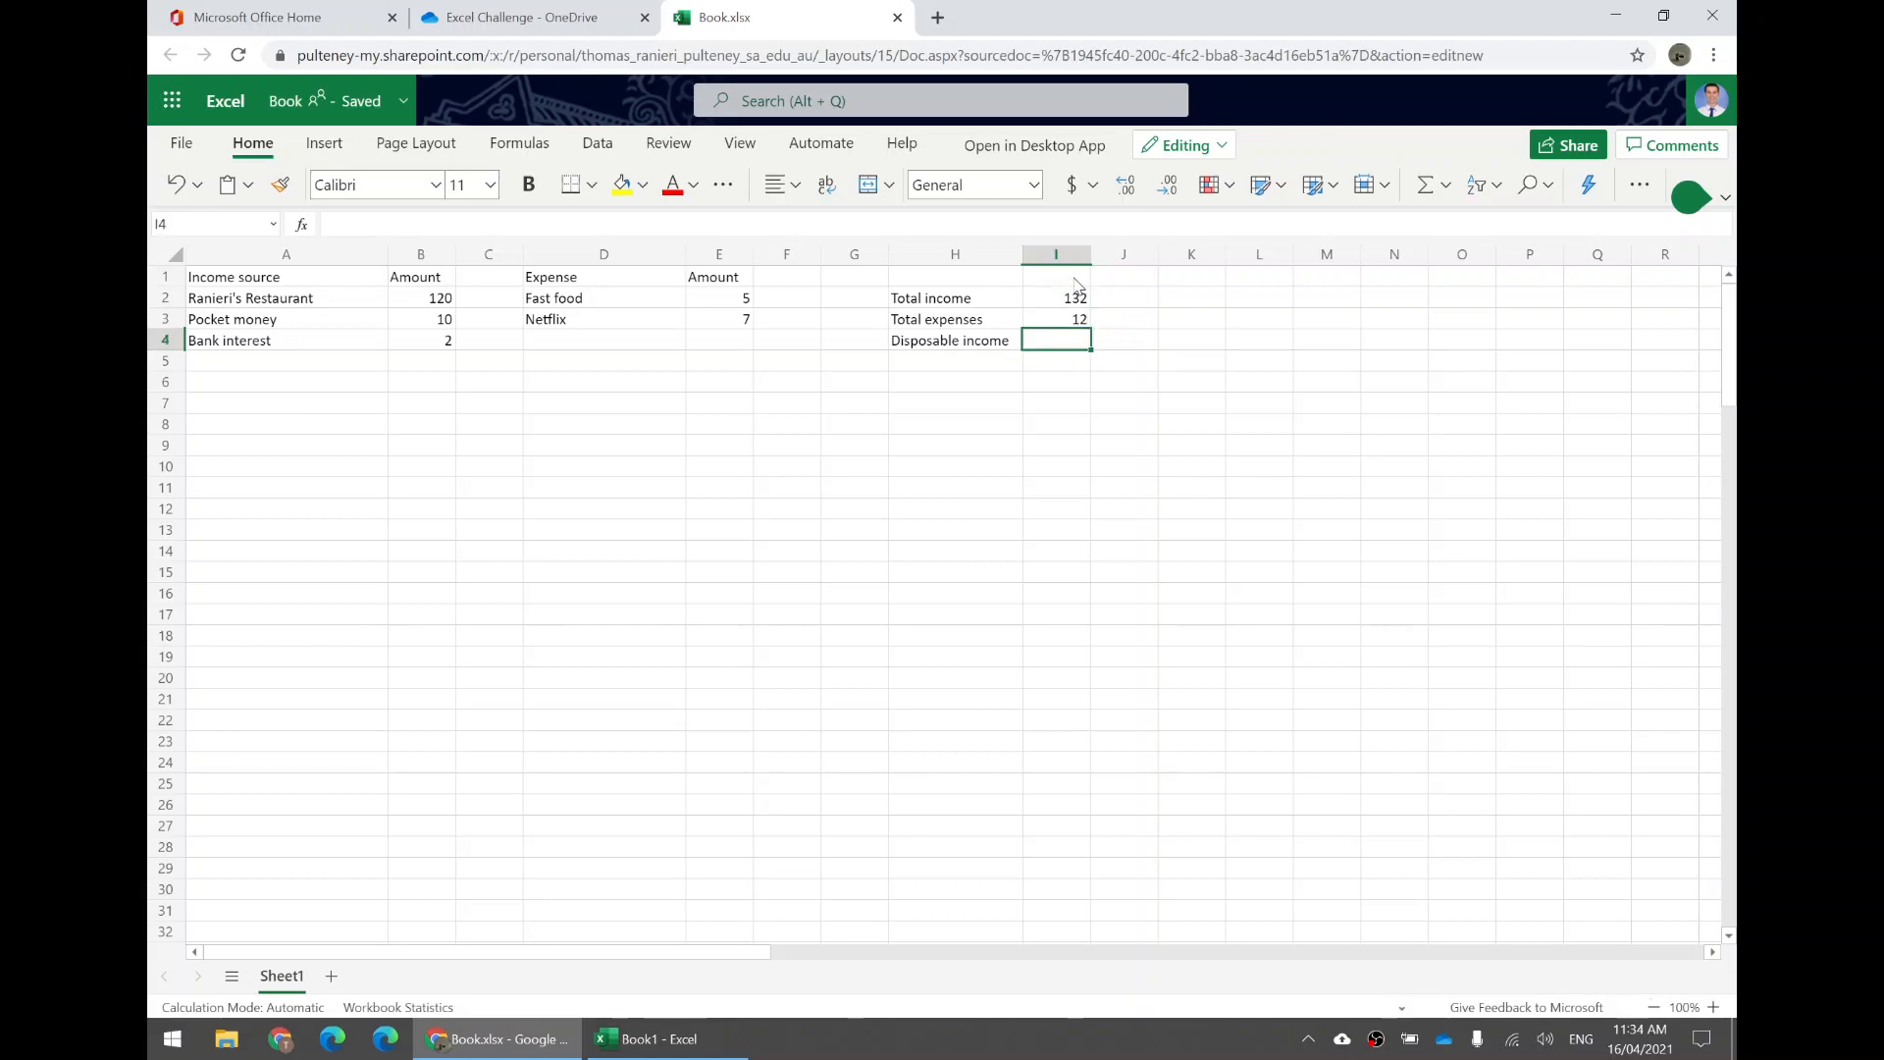
Enter 120 directly in I4 as the disposable income value and compare it with the totals.
{"action": "type", "text": "120"}
{"action": "key", "text": "Return"}
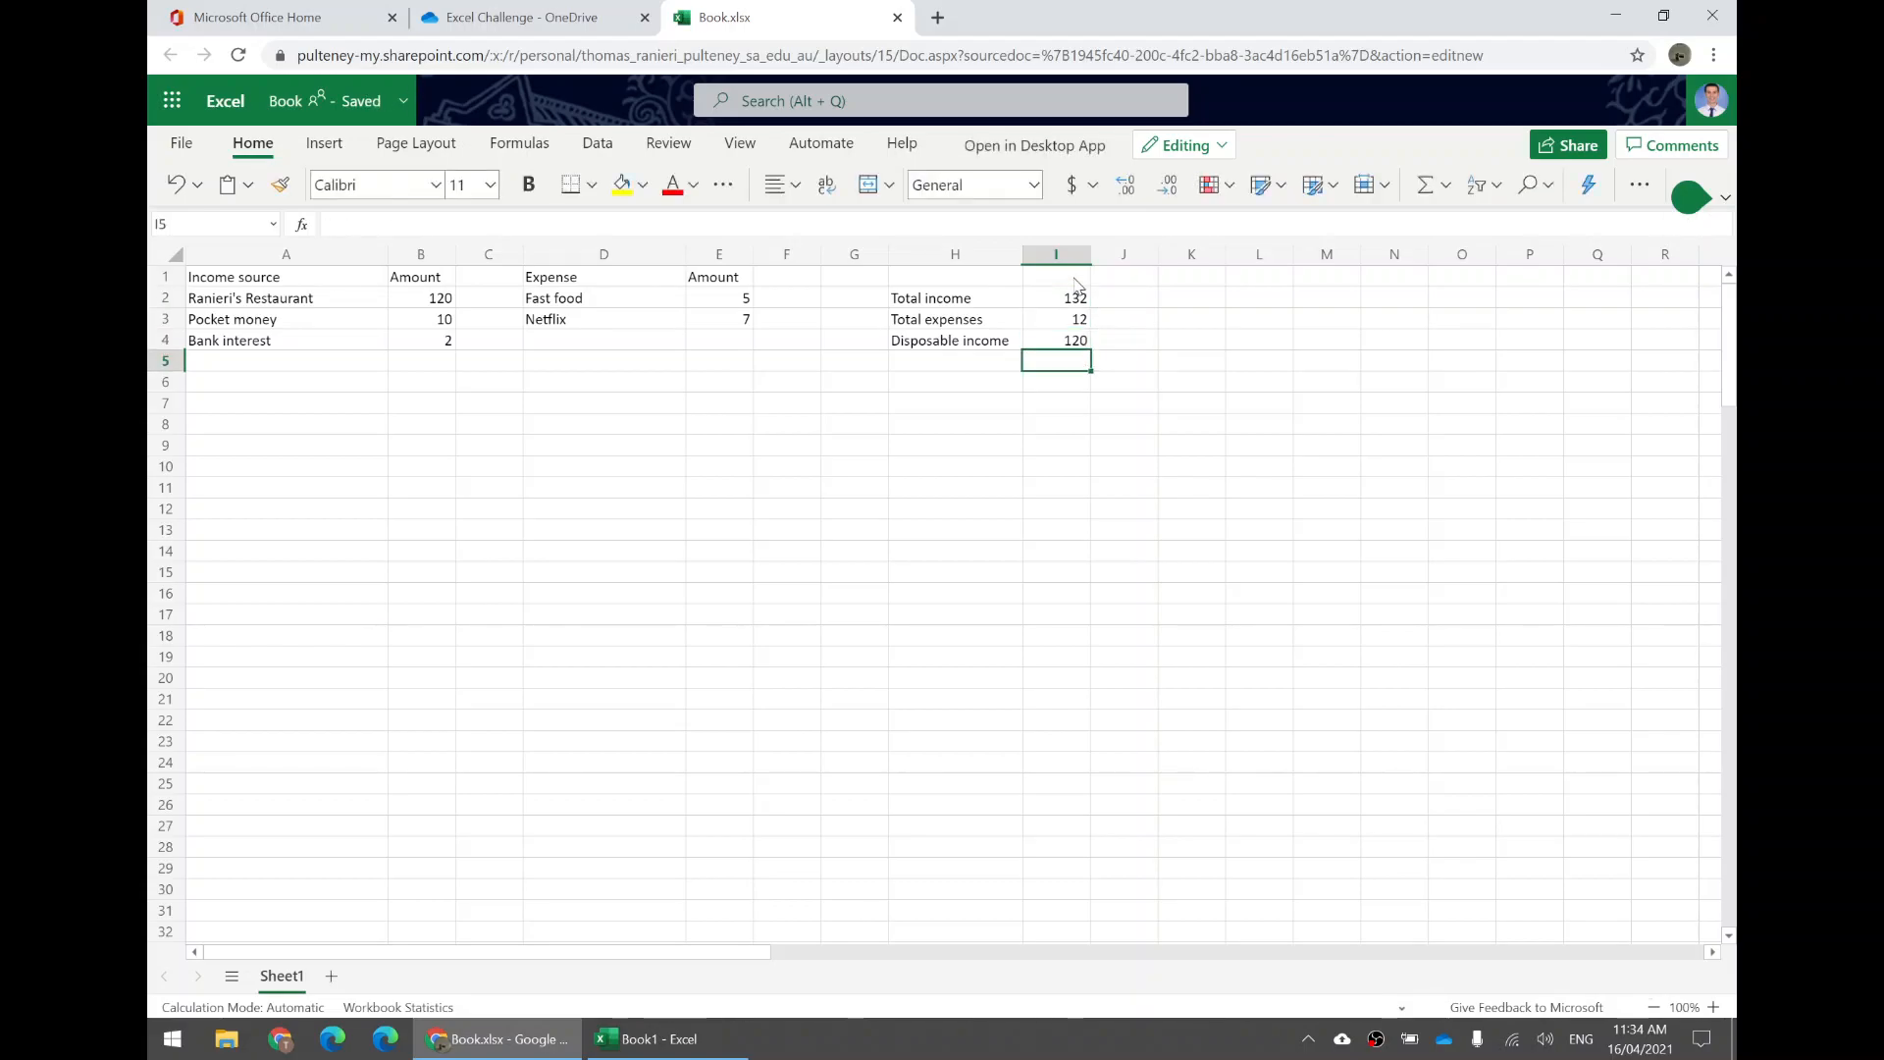
{"action": "left_click", "coordinate": [1065, 340]}
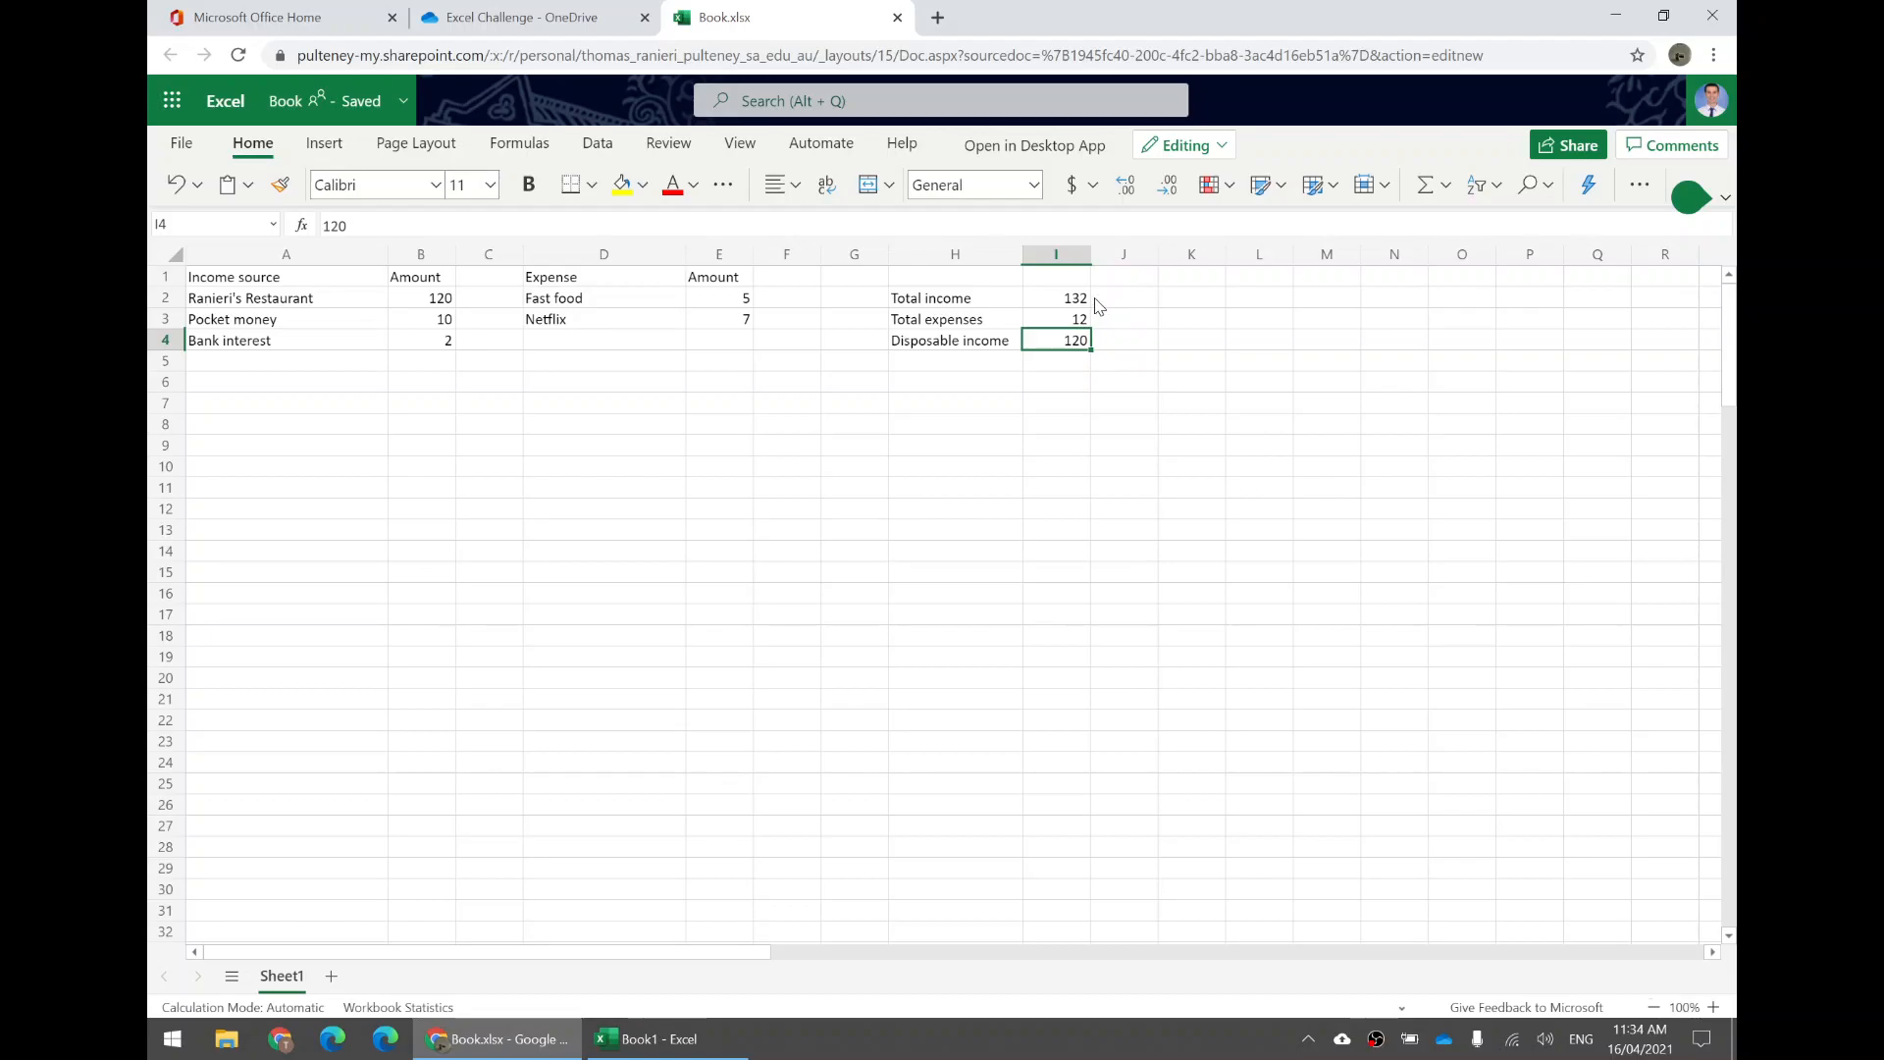
{"action": "left_click", "coordinate": [1079, 324]}
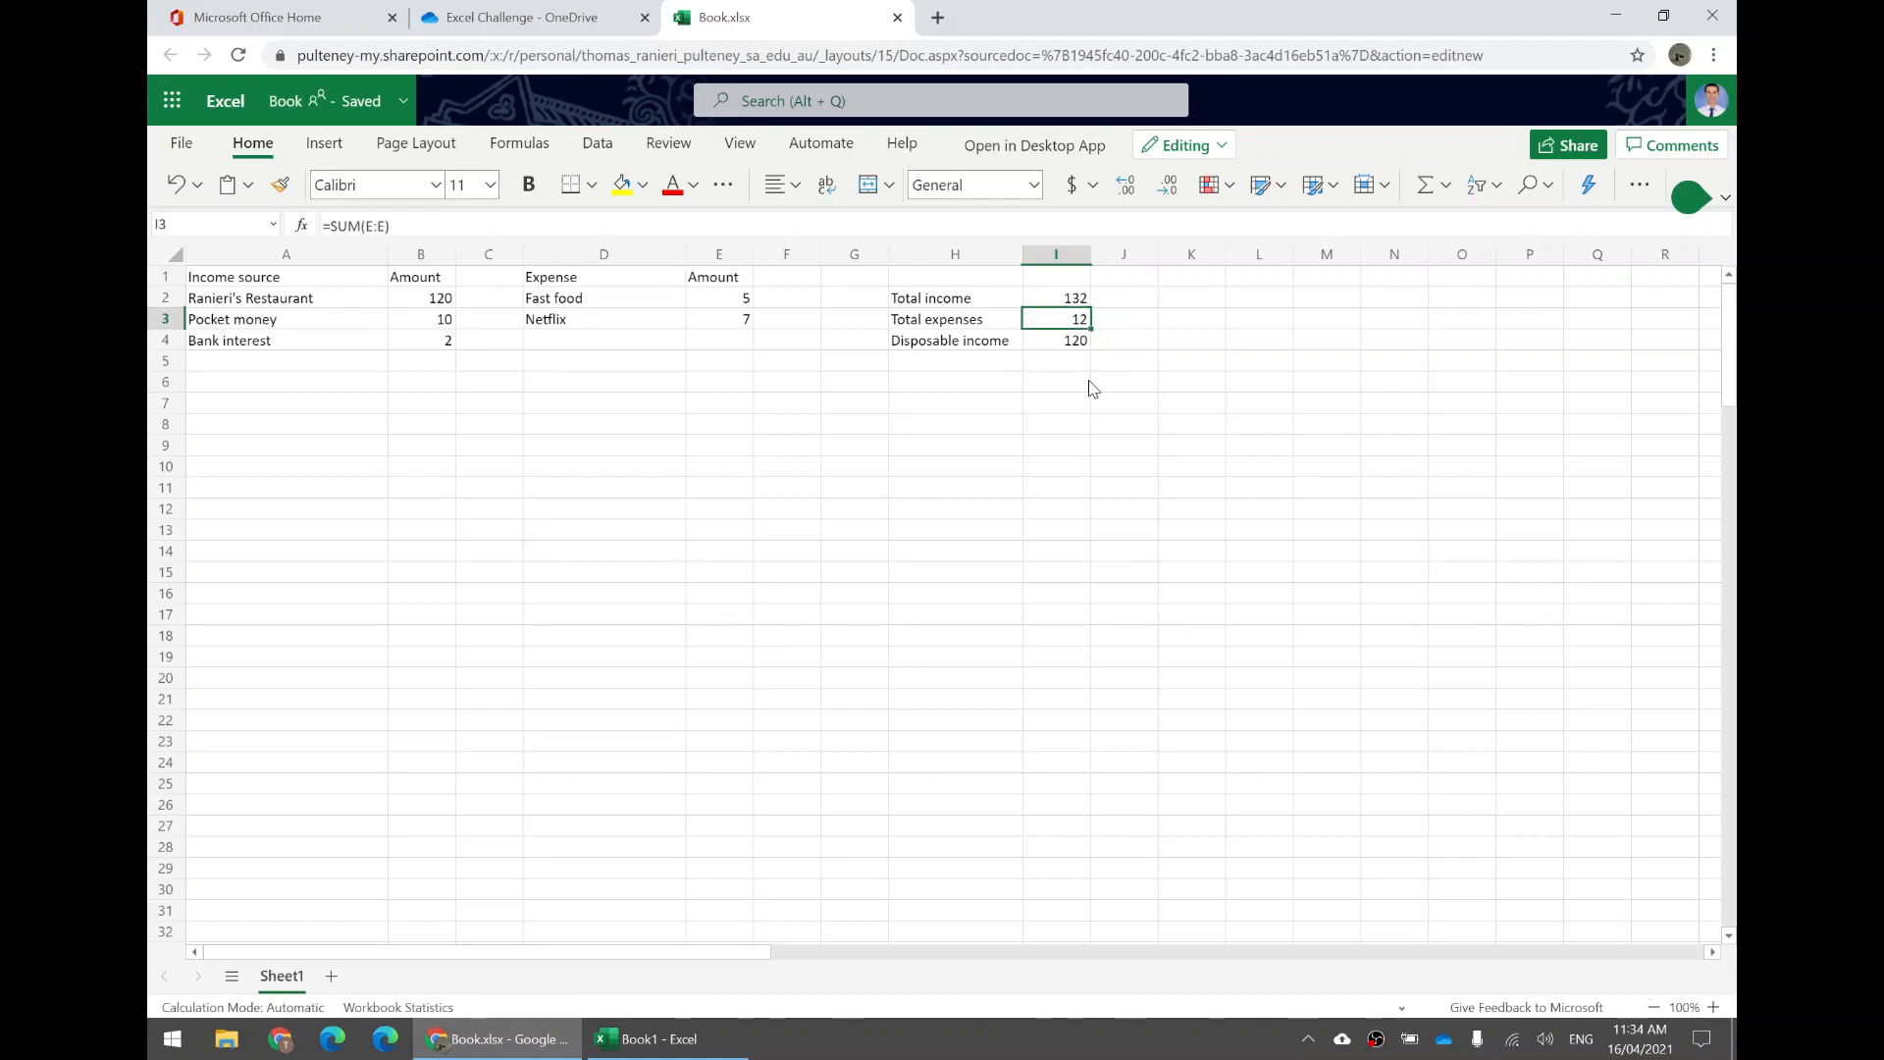
{"action": "left_click", "coordinate": [1062, 348]}
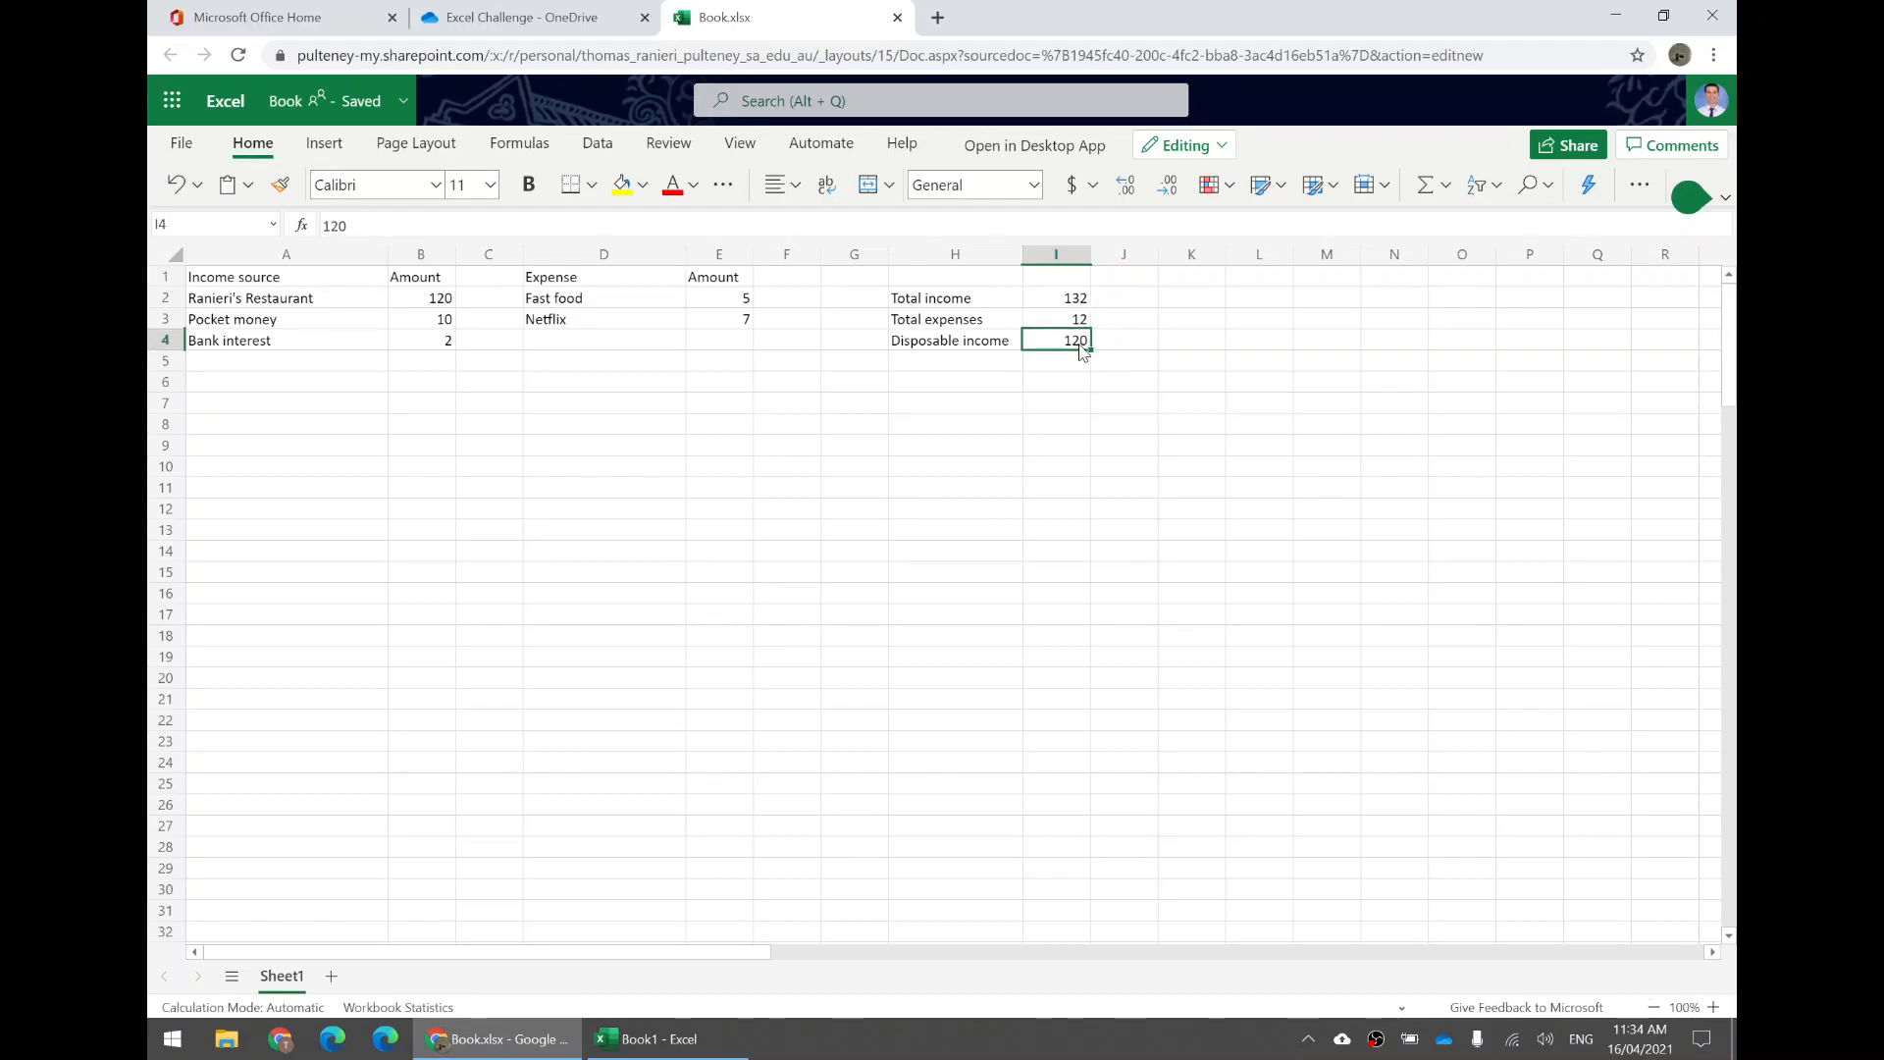
Change the Fast food amount in E2 to 14.
{"action": "left_click", "coordinate": [724, 304]}
{"action": "key", "text": "Down"}
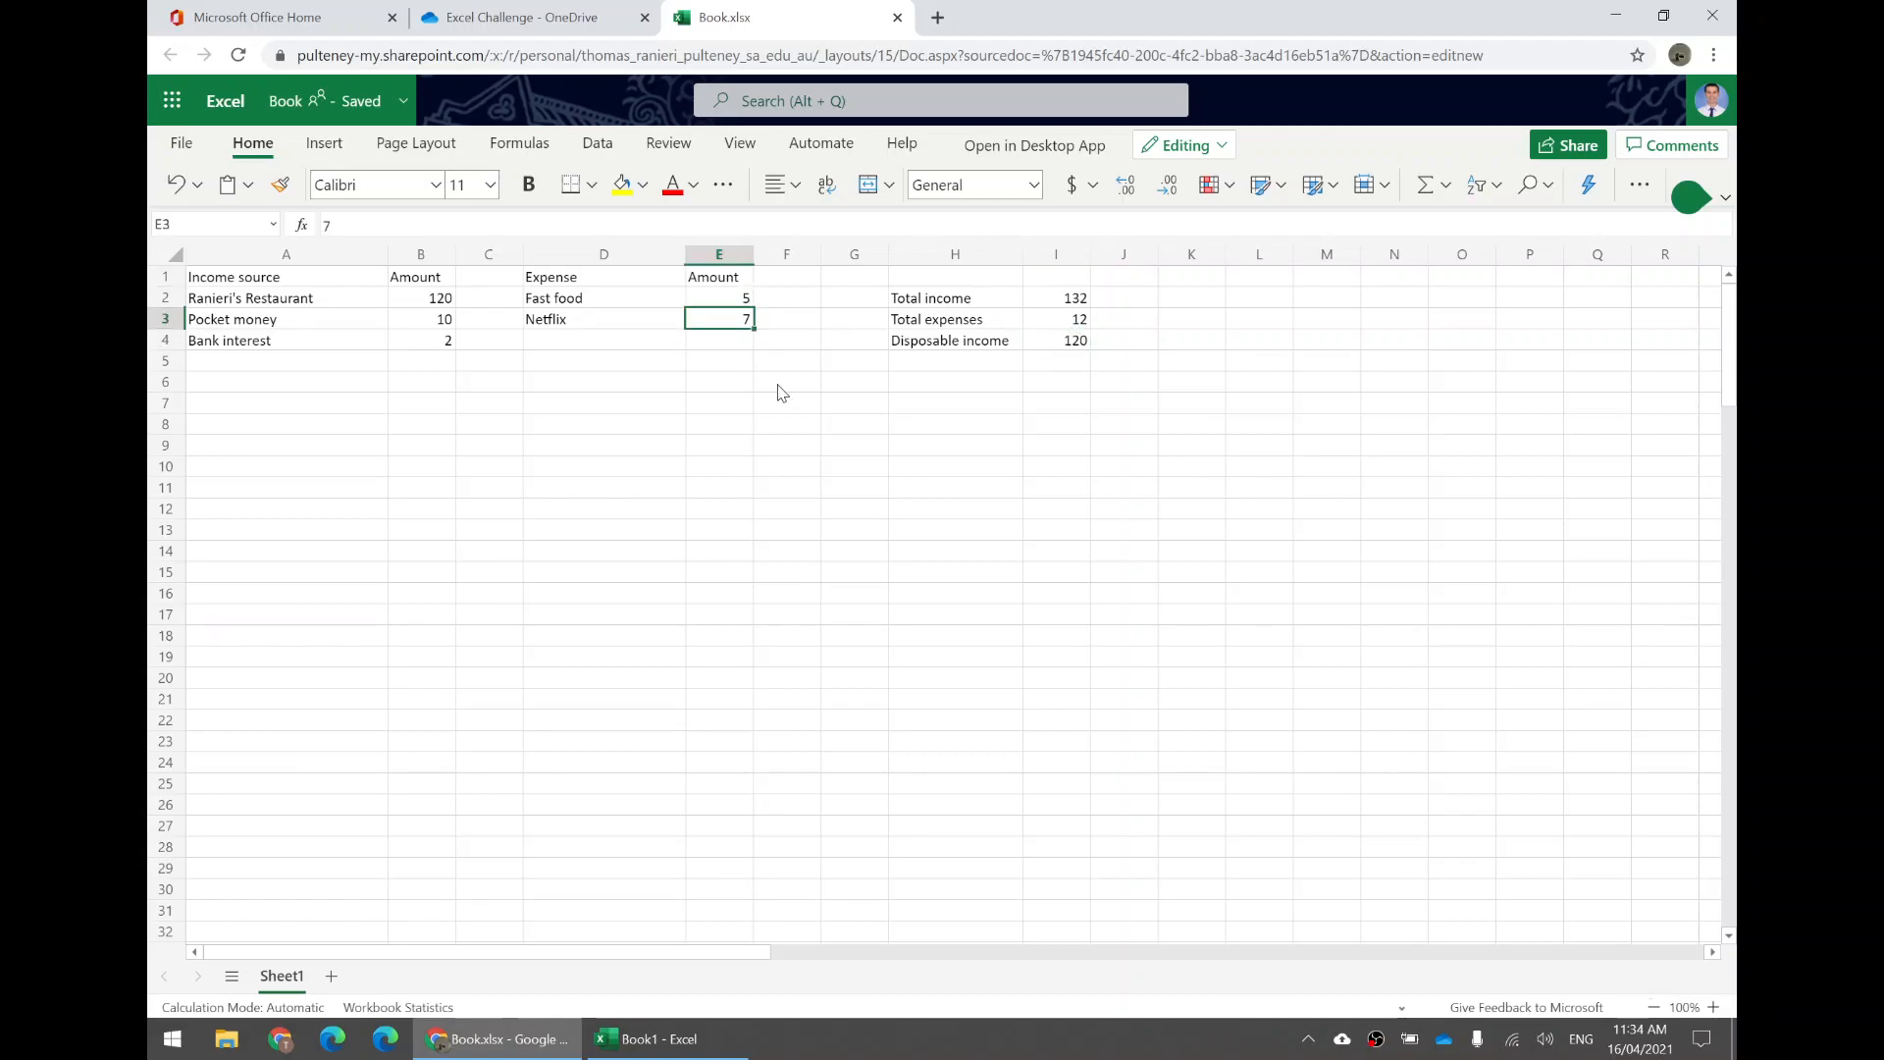
{"action": "key", "text": "Up"}
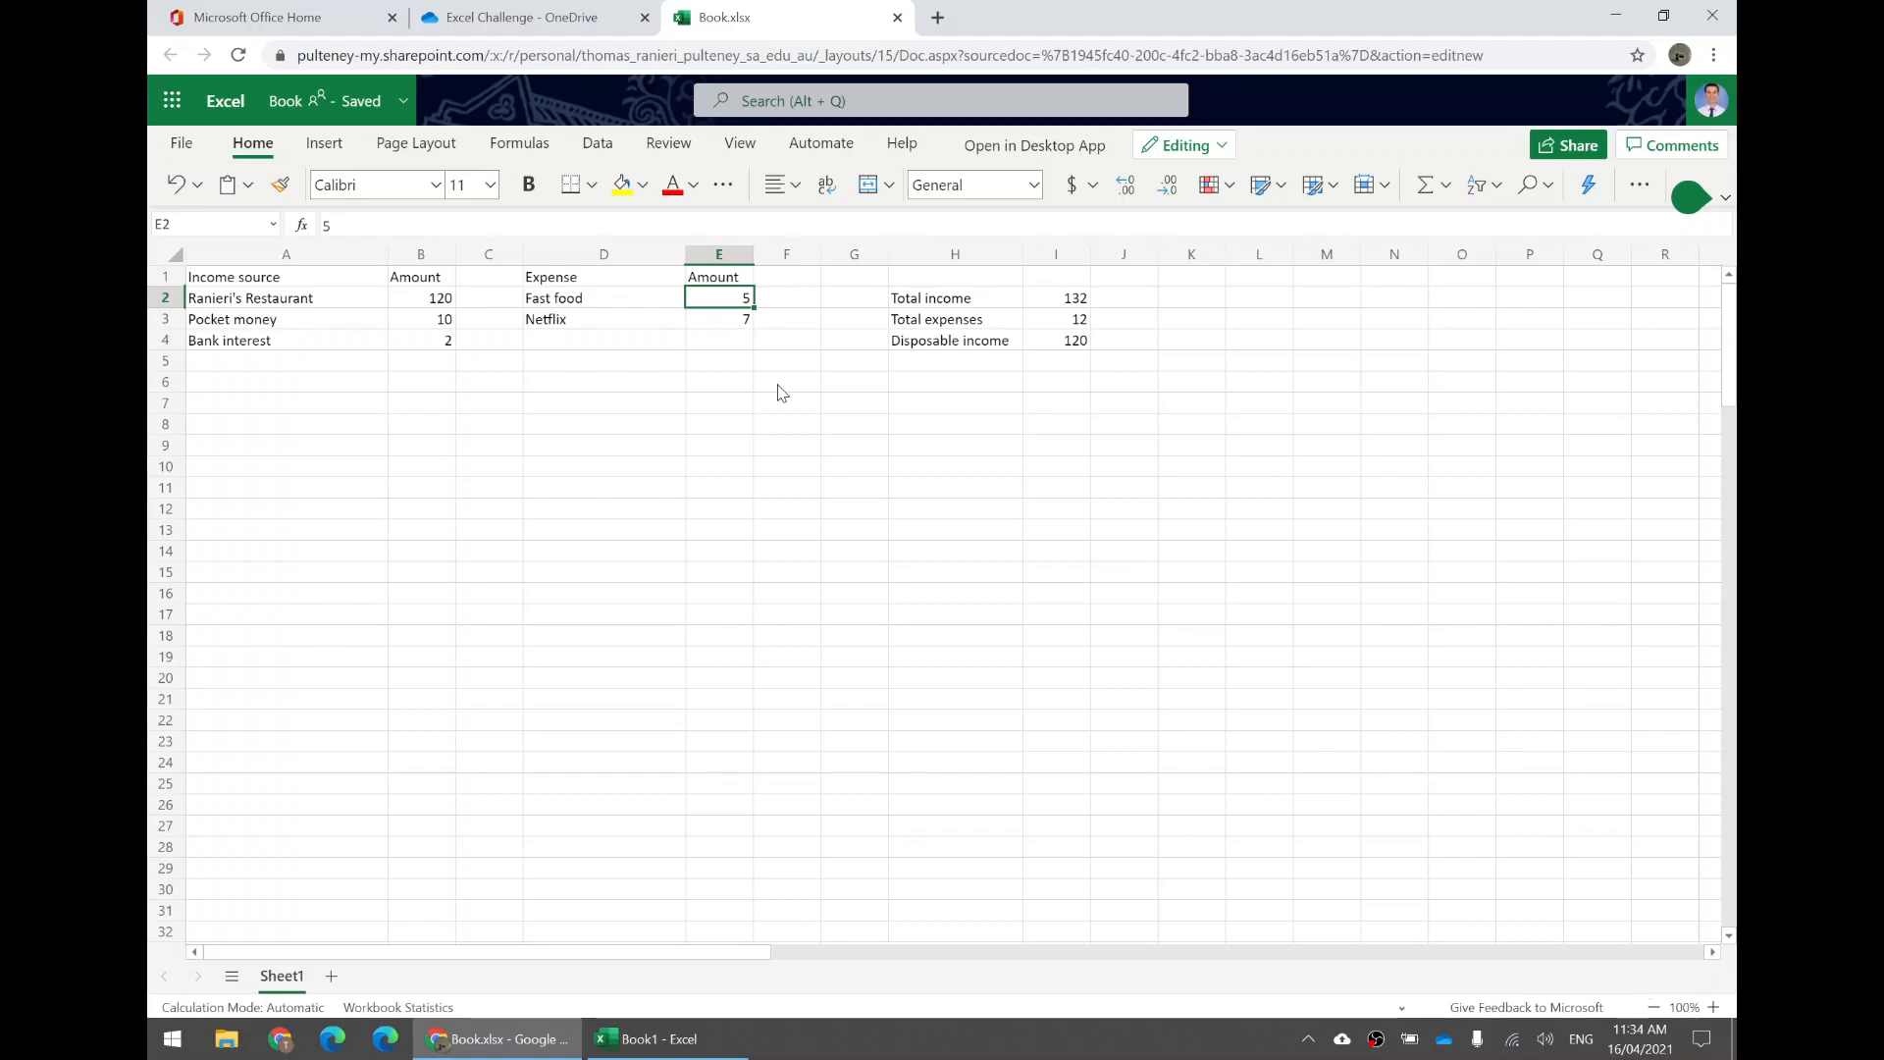
{"action": "type", "text": "14"}
{"action": "key", "text": "Return"}
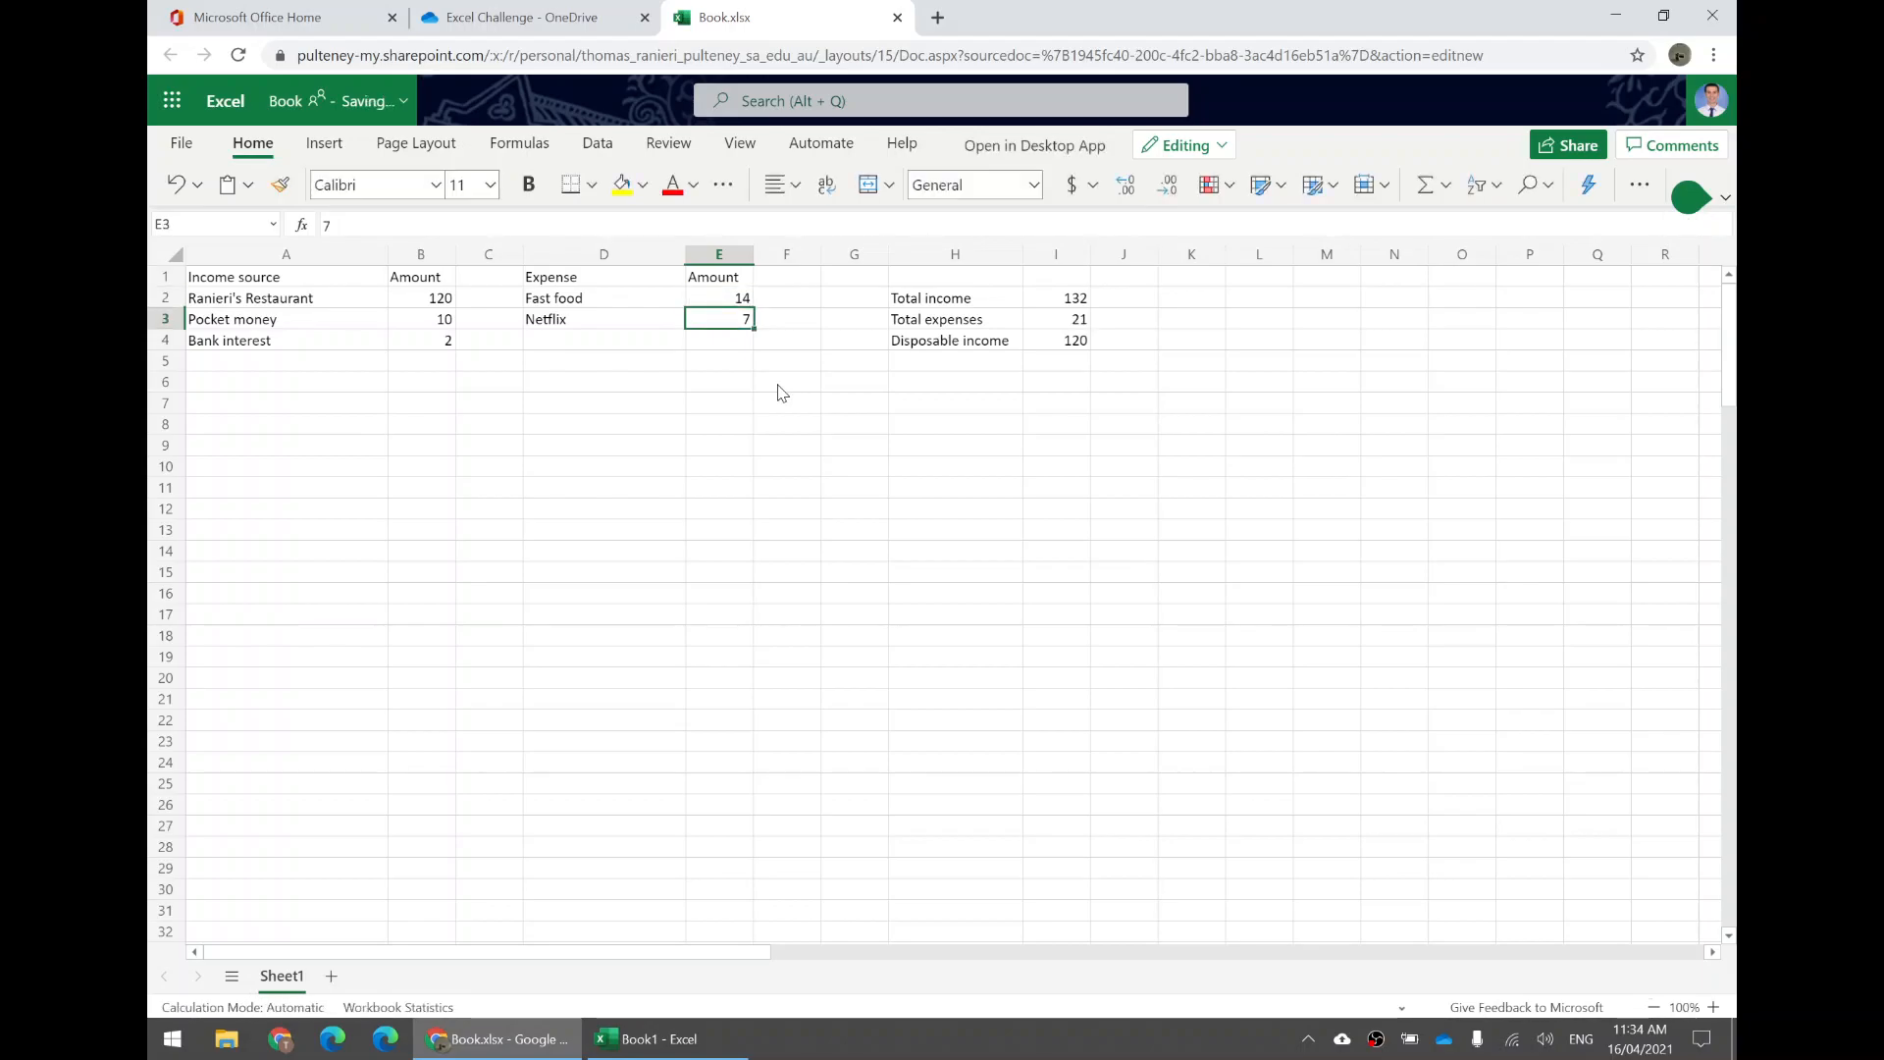
Replace the disposable income in I4 with the entry 132-21.
{"action": "left_click", "coordinate": [1058, 346]}
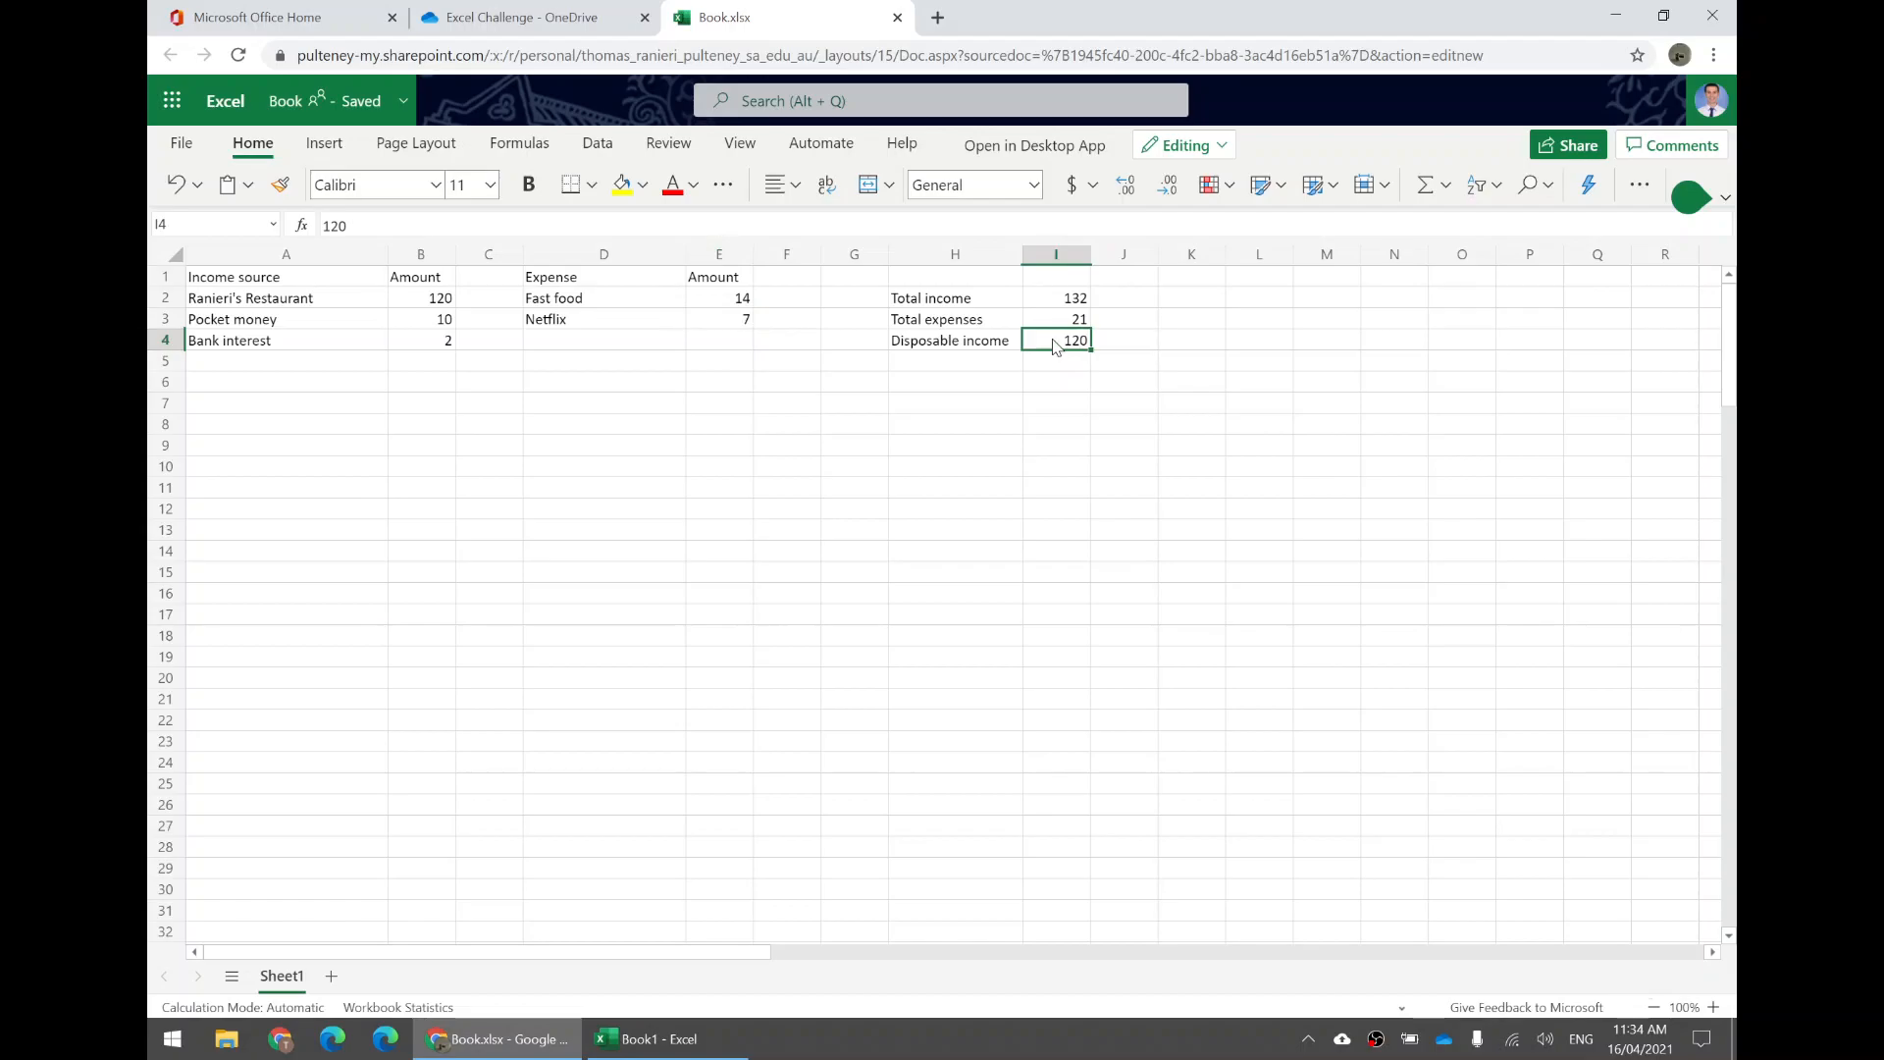
{"action": "key", "text": "Delete"}
{"action": "type", "text": "132-21"}
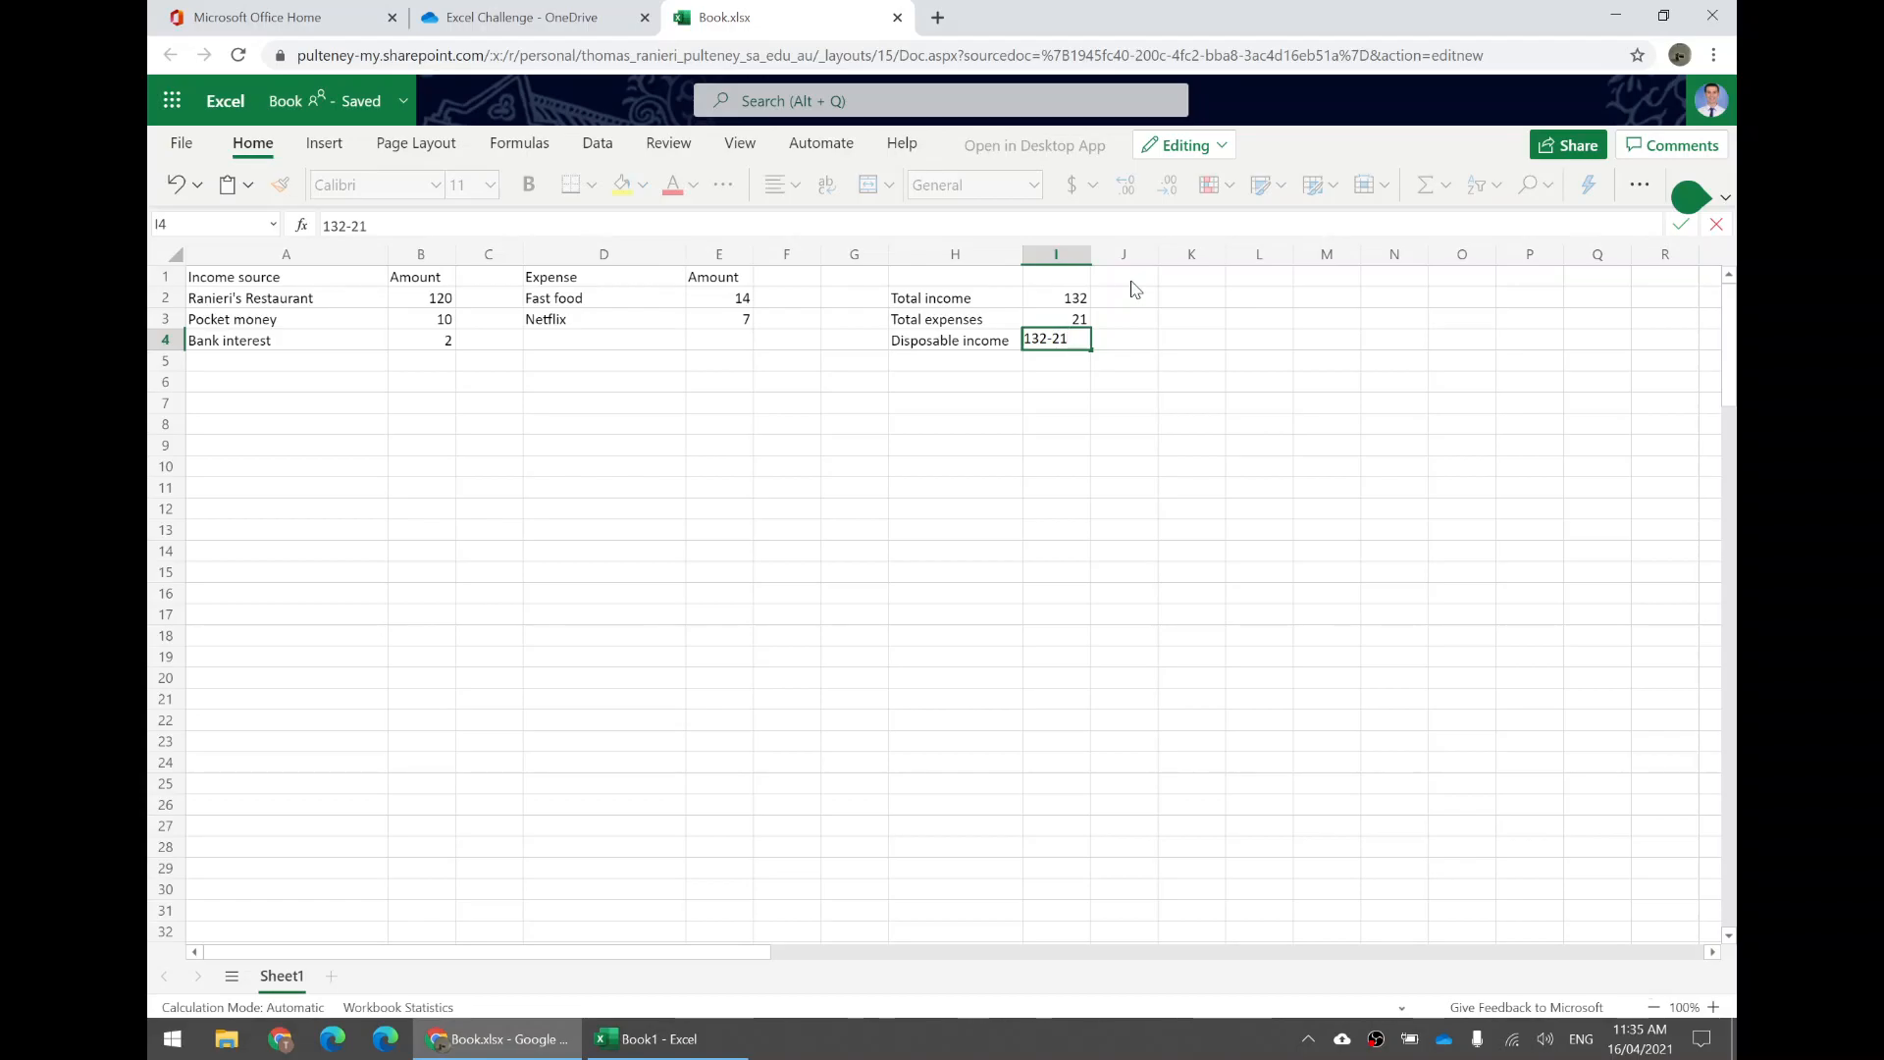
{"action": "key", "text": "Return"}
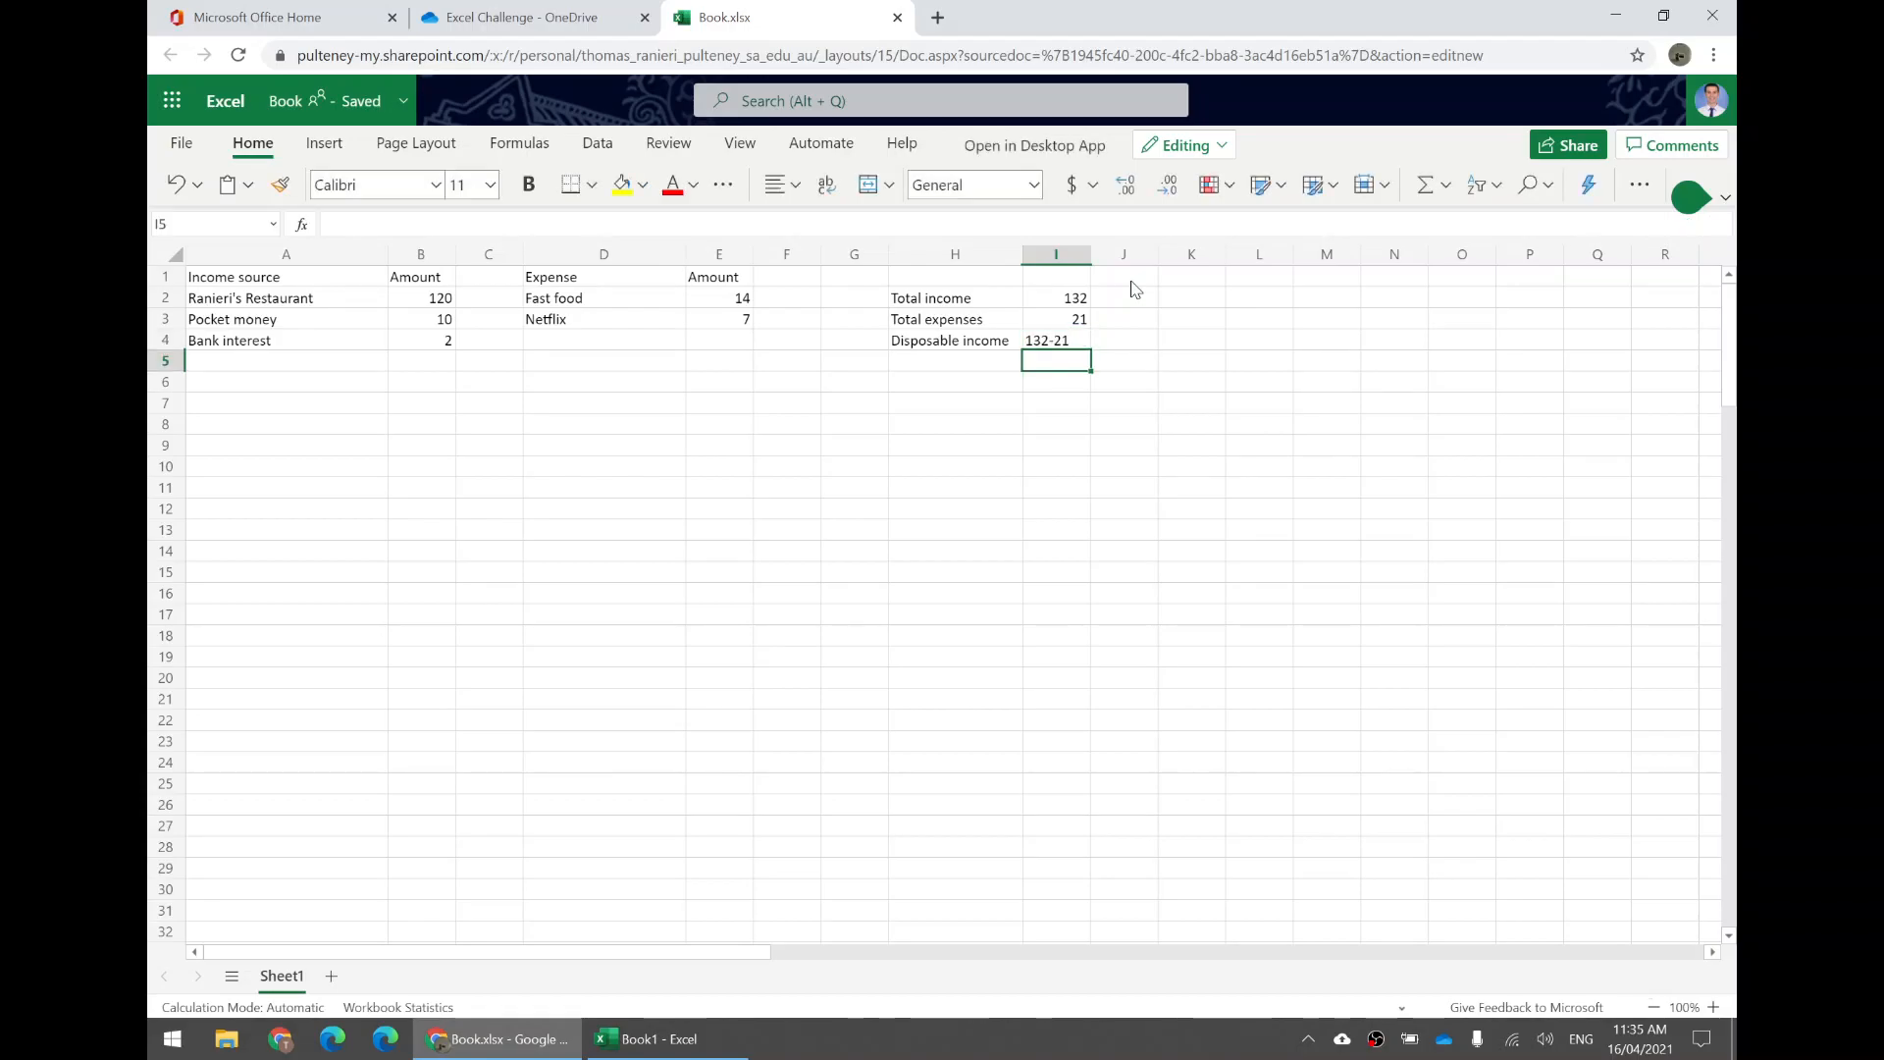
Add an equals sign in front of I4's entry to make it the formula =132-21.
{"action": "left_click", "coordinate": [1042, 346]}
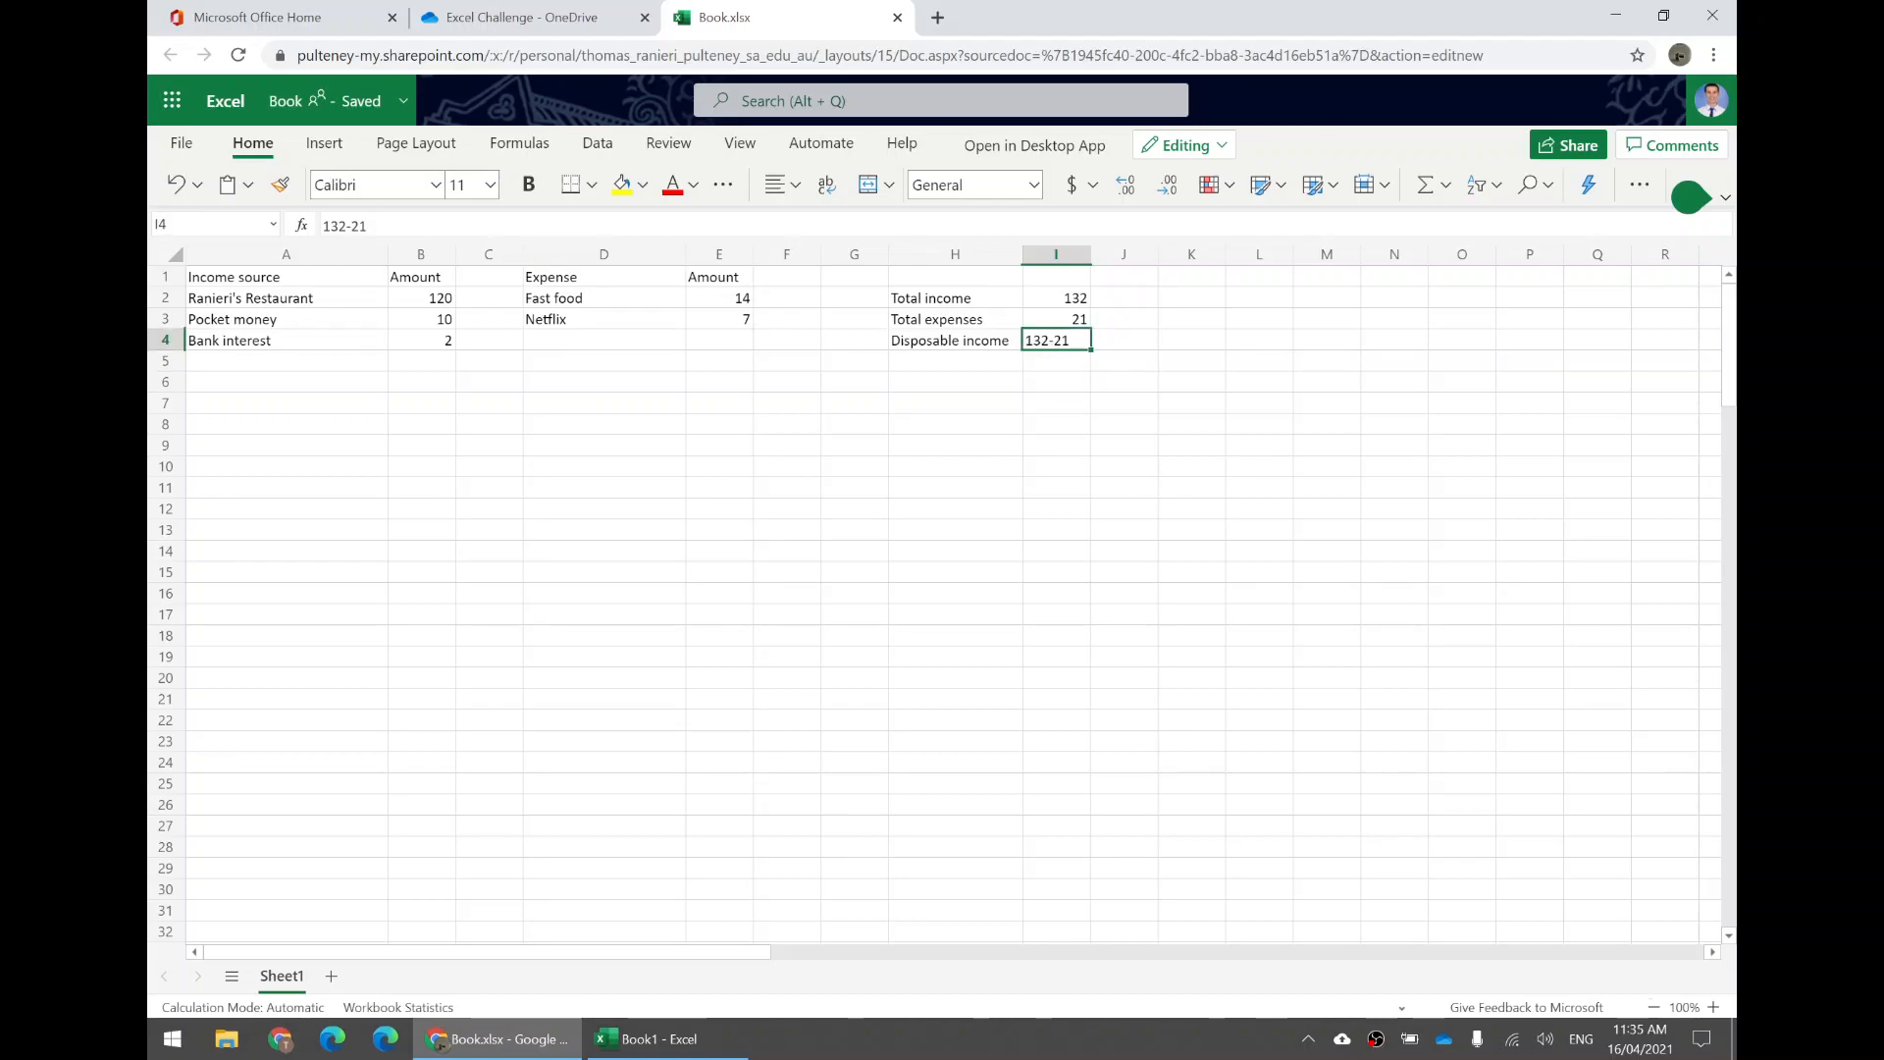
{"action": "left_click_drag", "start_coordinate": [371, 225], "coordinate": [322, 226]}
{"action": "left_click", "coordinate": [369, 226]}
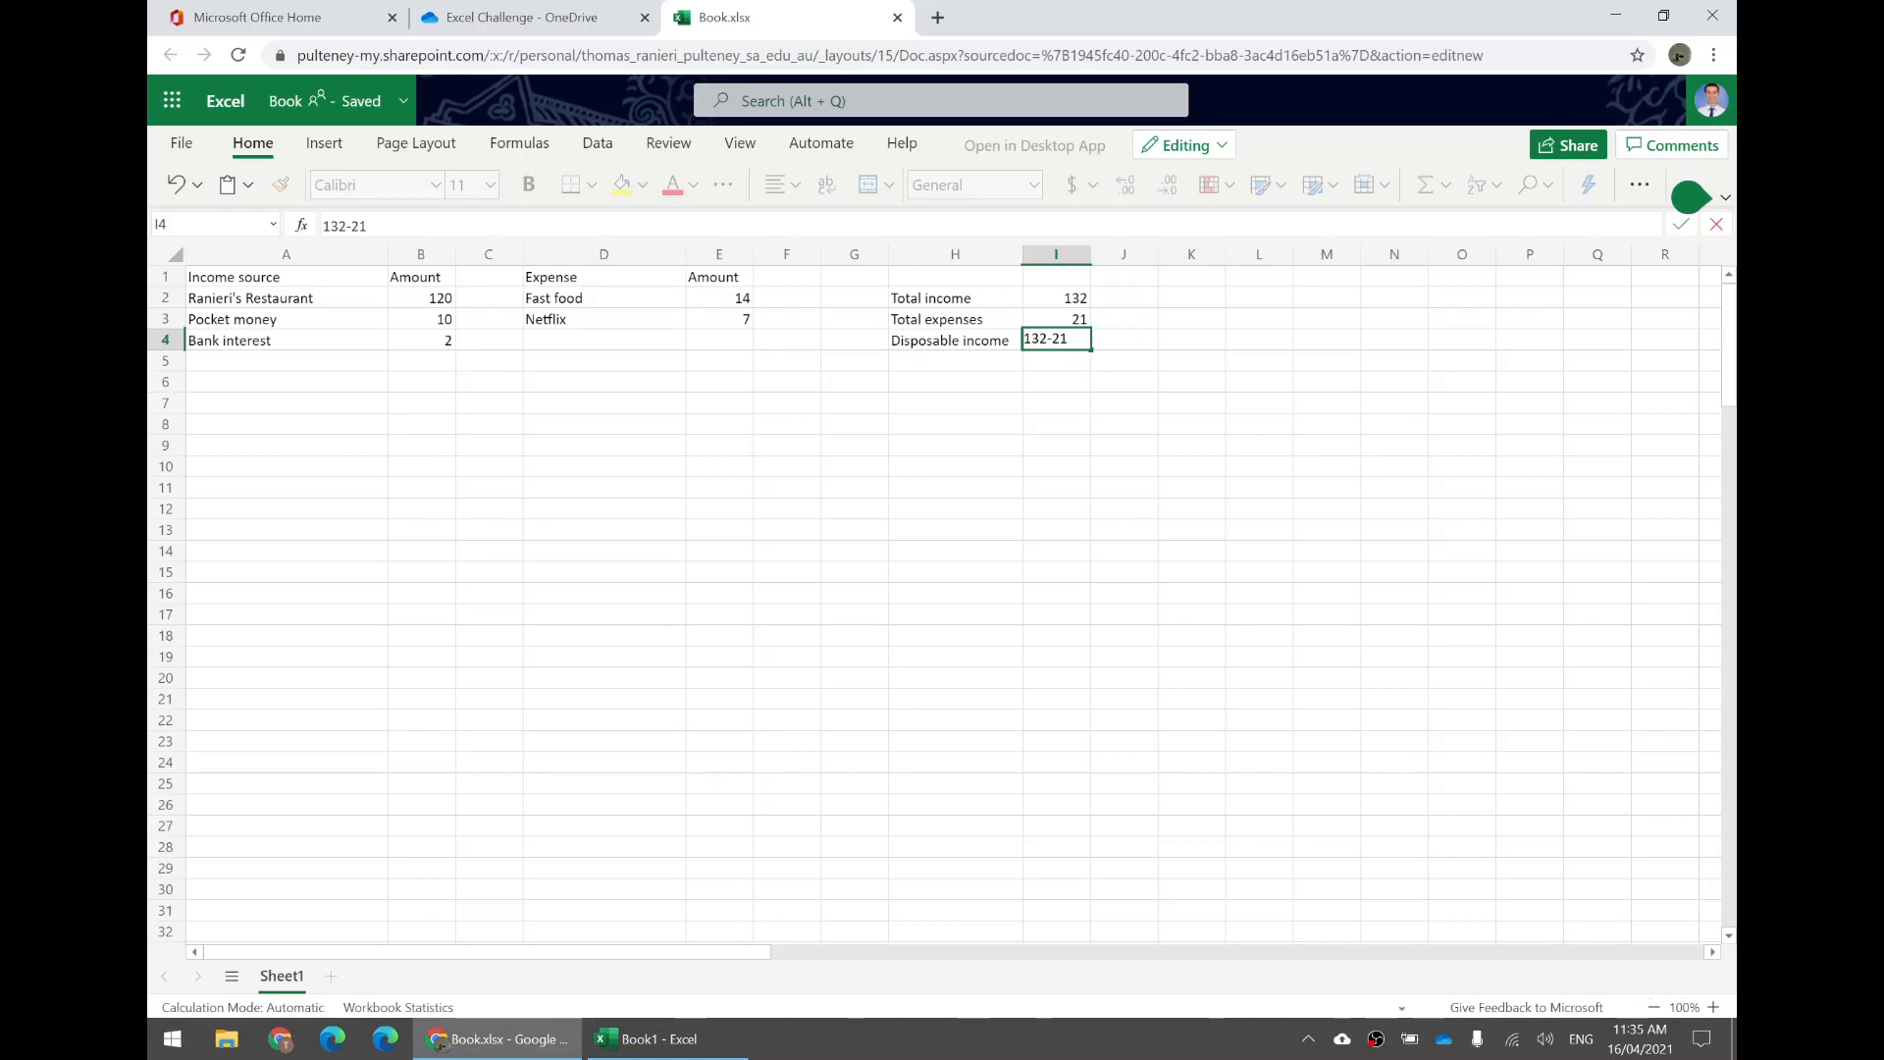
{"action": "left_click", "coordinate": [549, 392]}
{"action": "left_click", "coordinate": [1055, 344]}
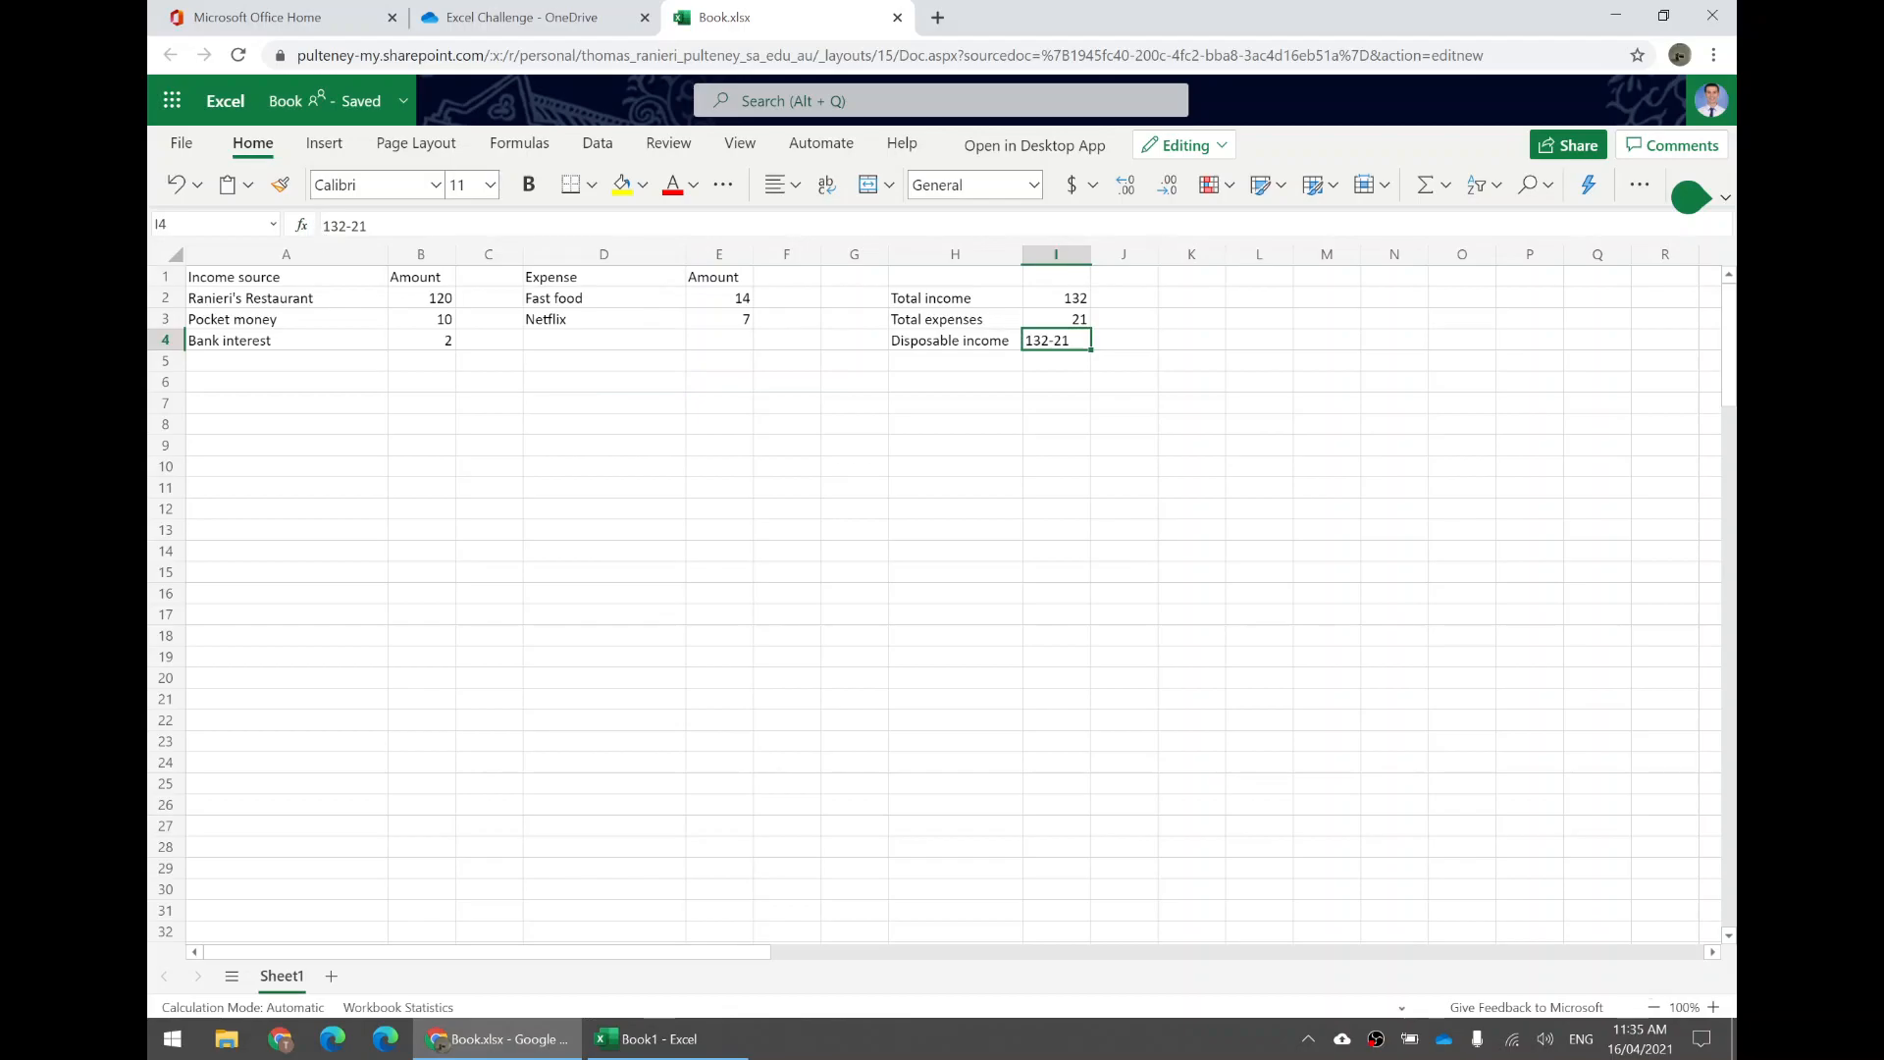
{"action": "left_click", "coordinate": [323, 226]}
{"action": "type", "text": "="}
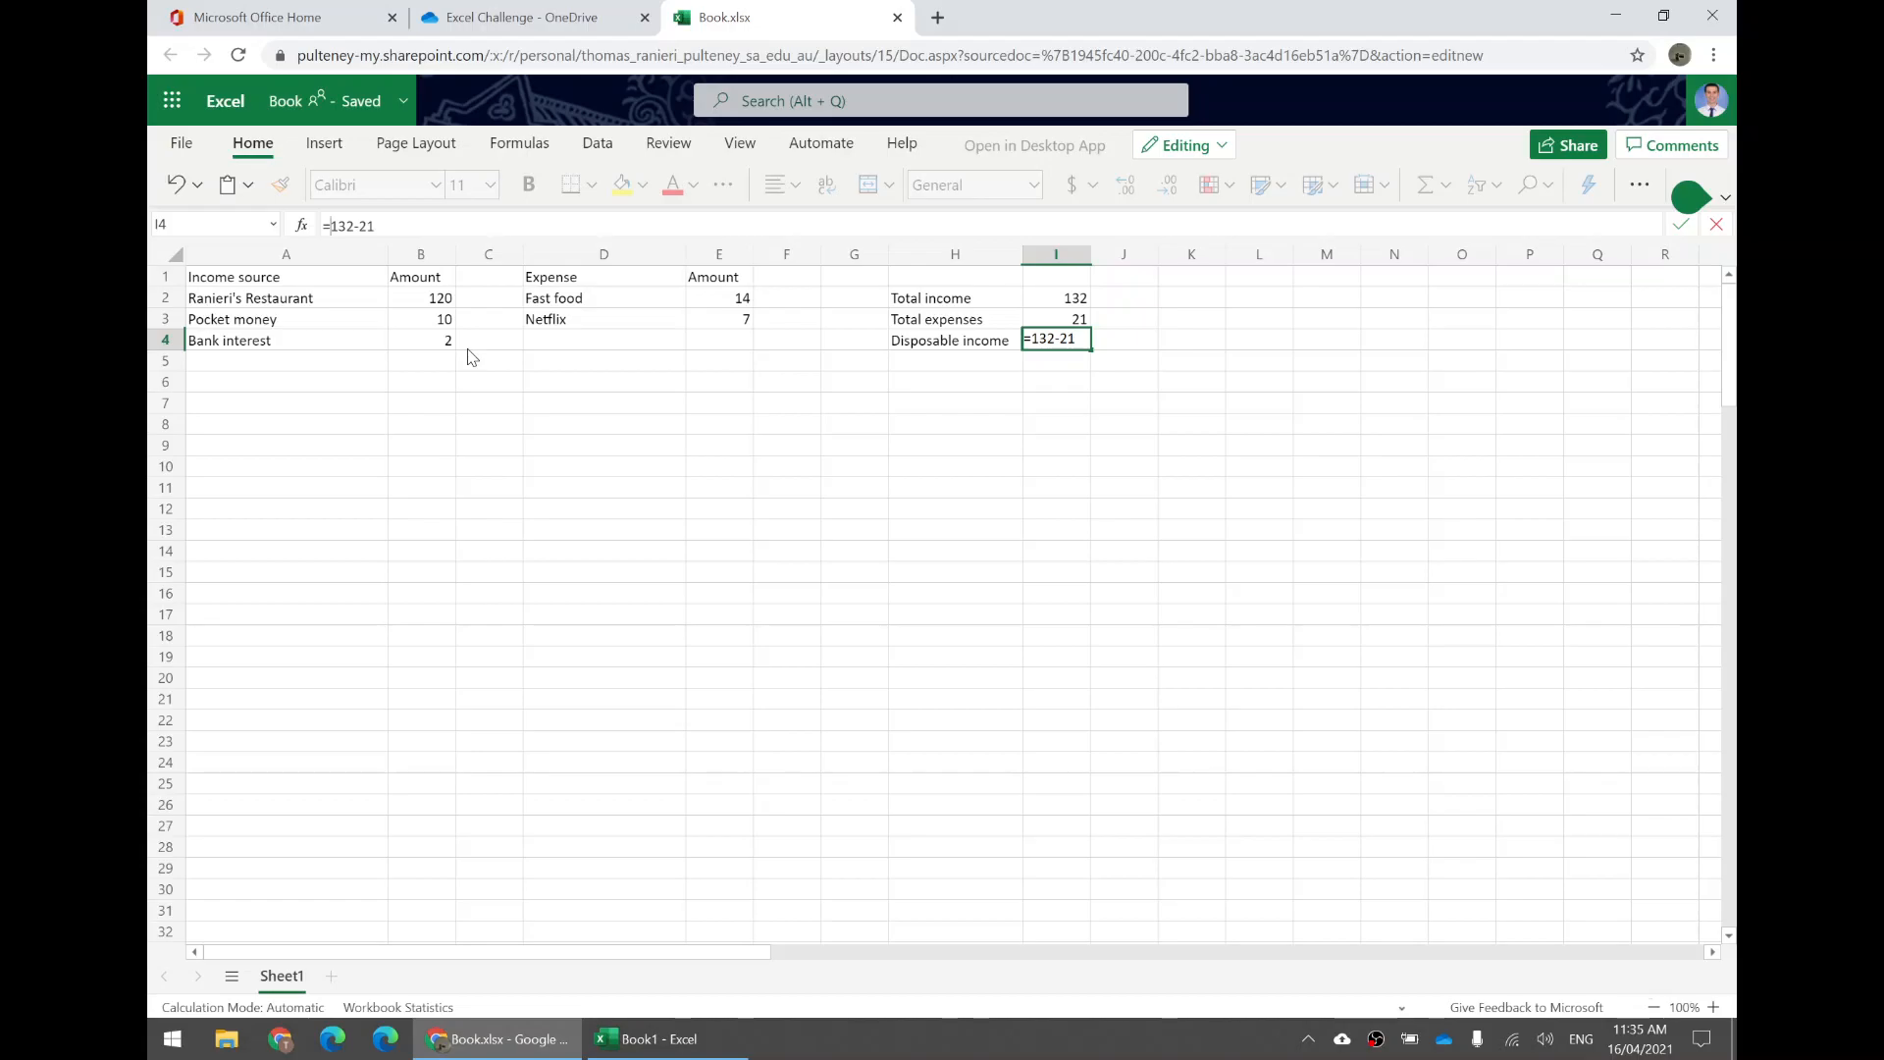
{"action": "key", "text": "Return"}
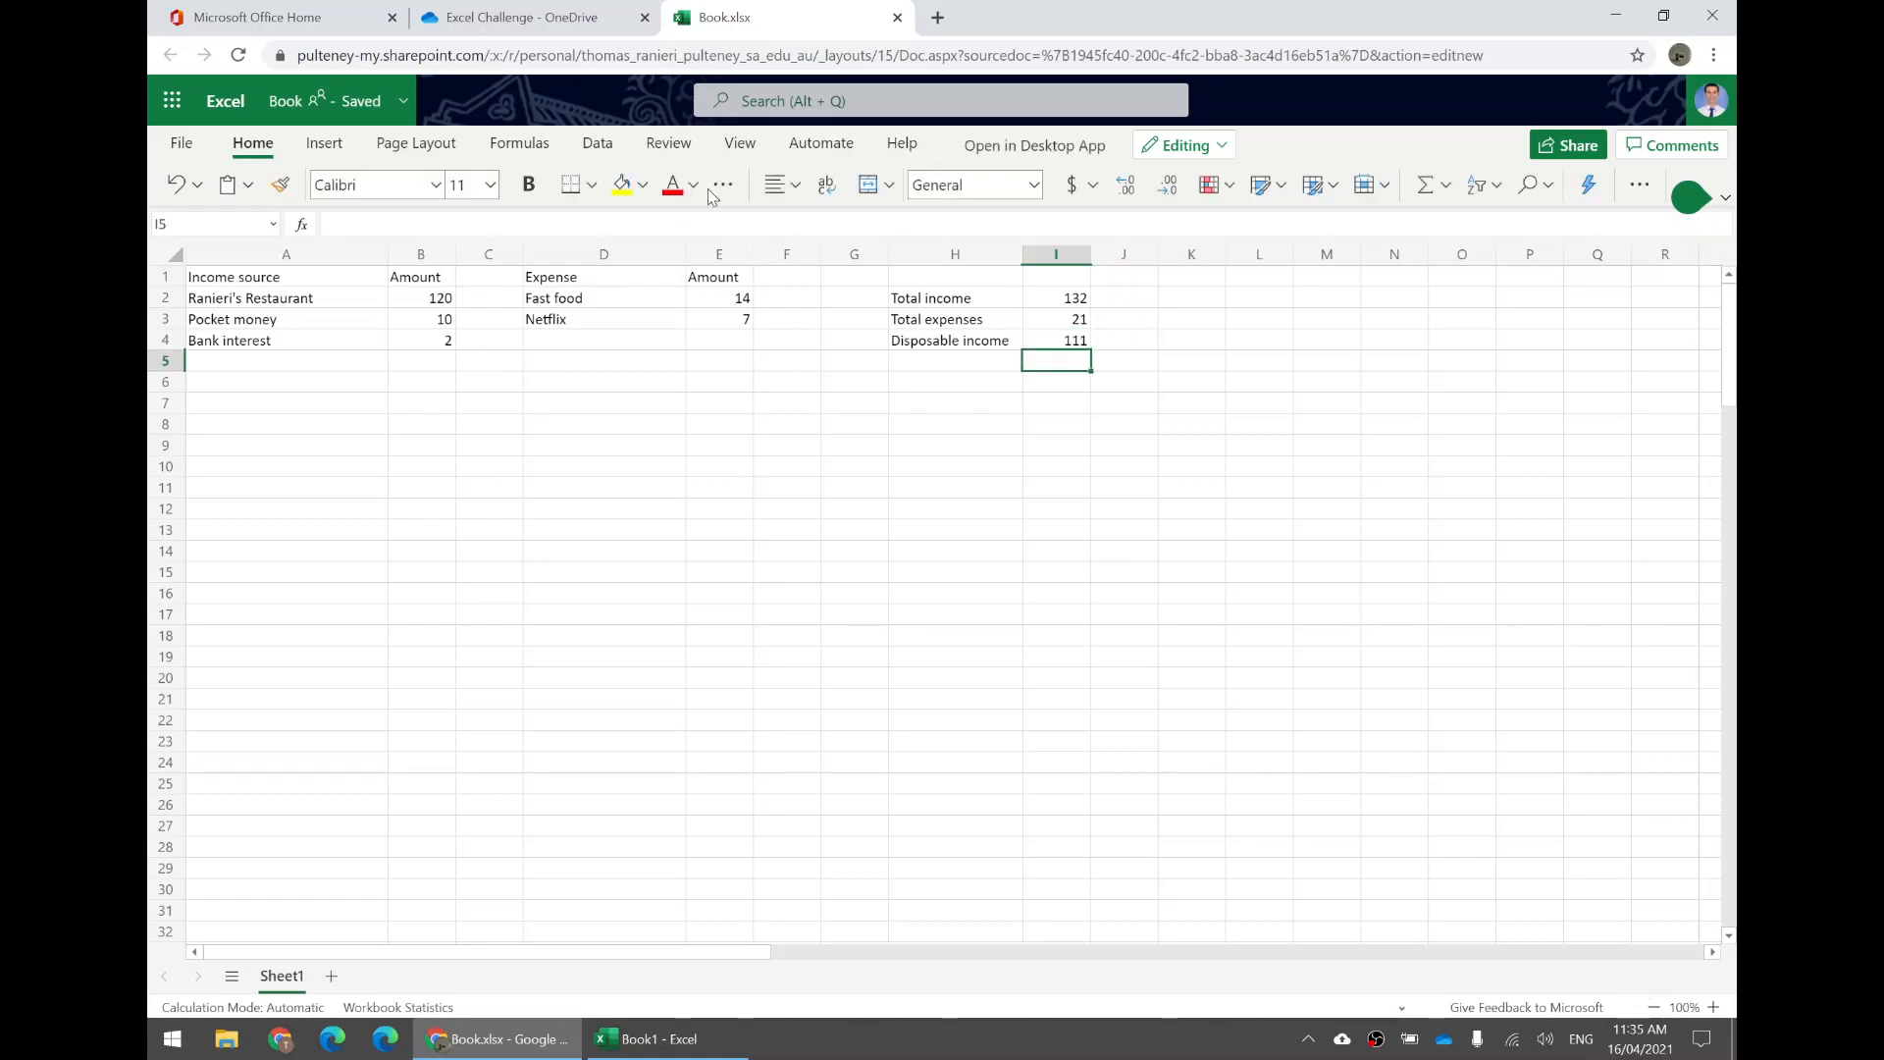
Set the Fast food amount in E2 back to 5.
{"action": "left_click", "coordinate": [1066, 345]}
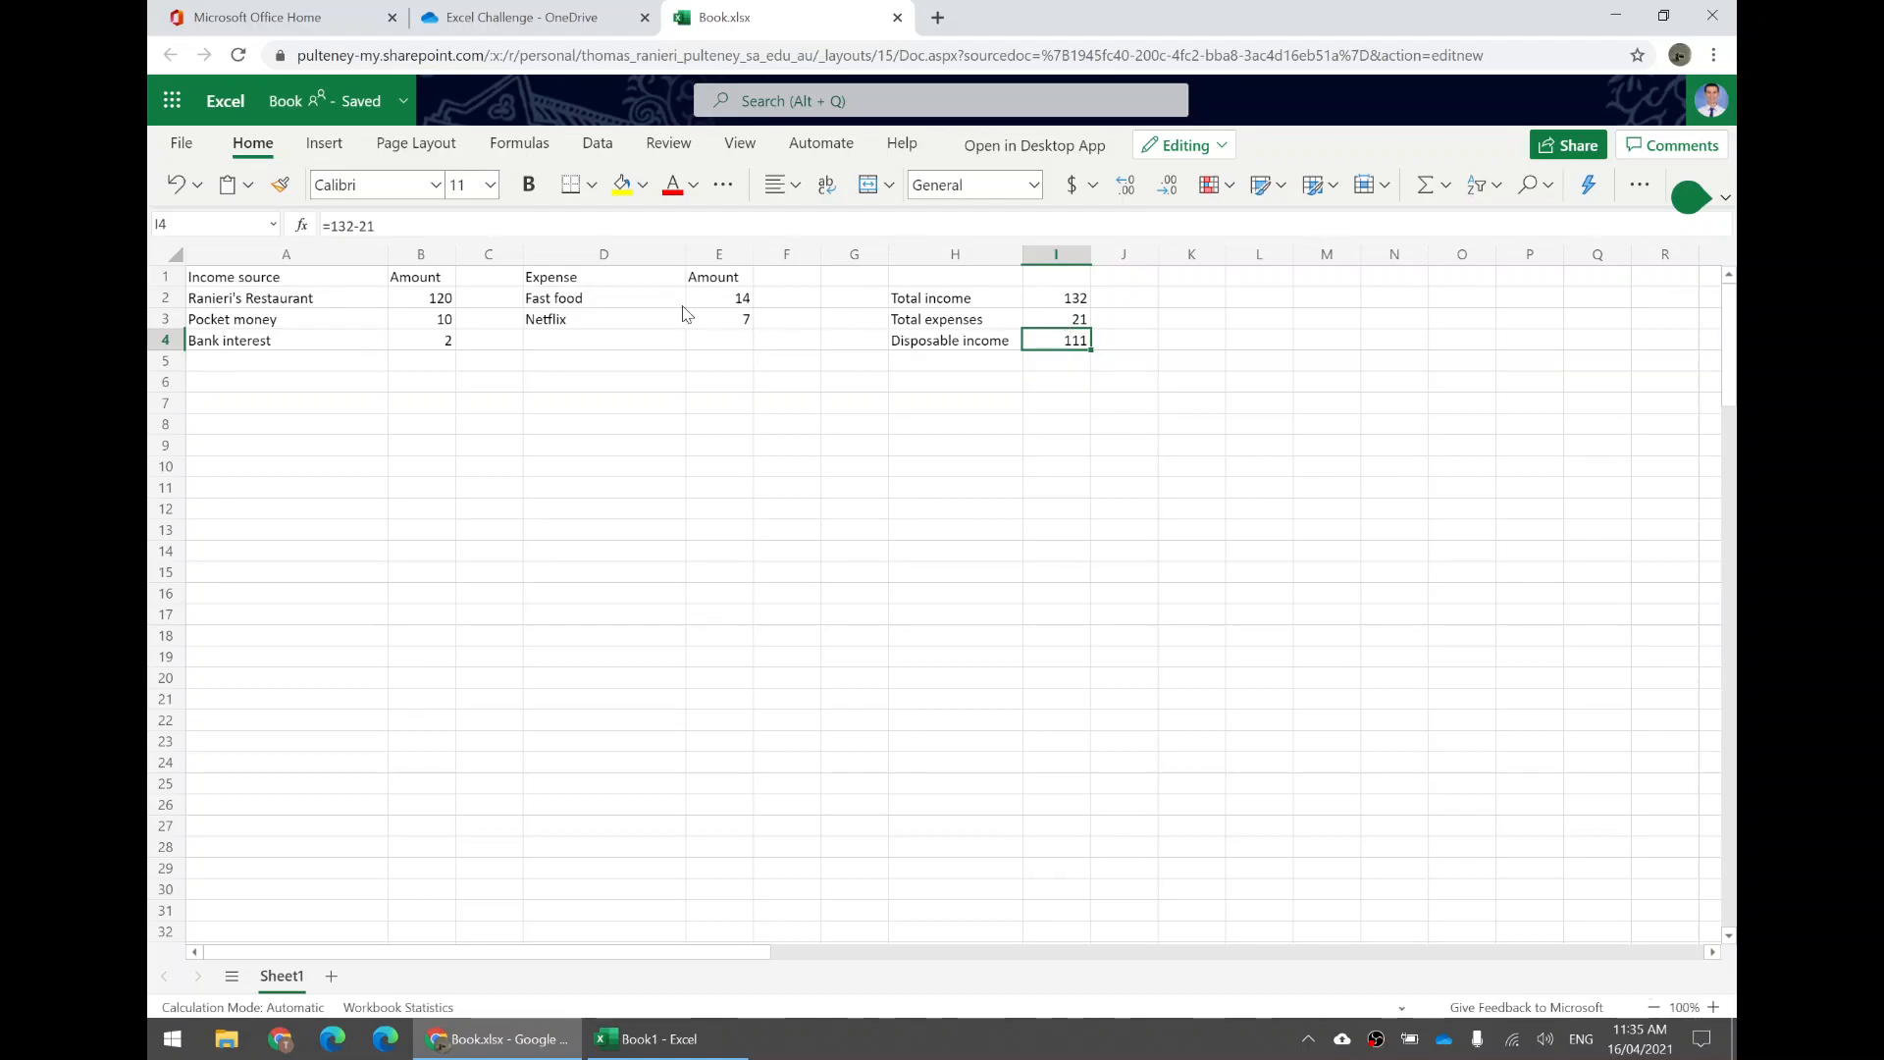
{"action": "left_click", "coordinate": [734, 304]}
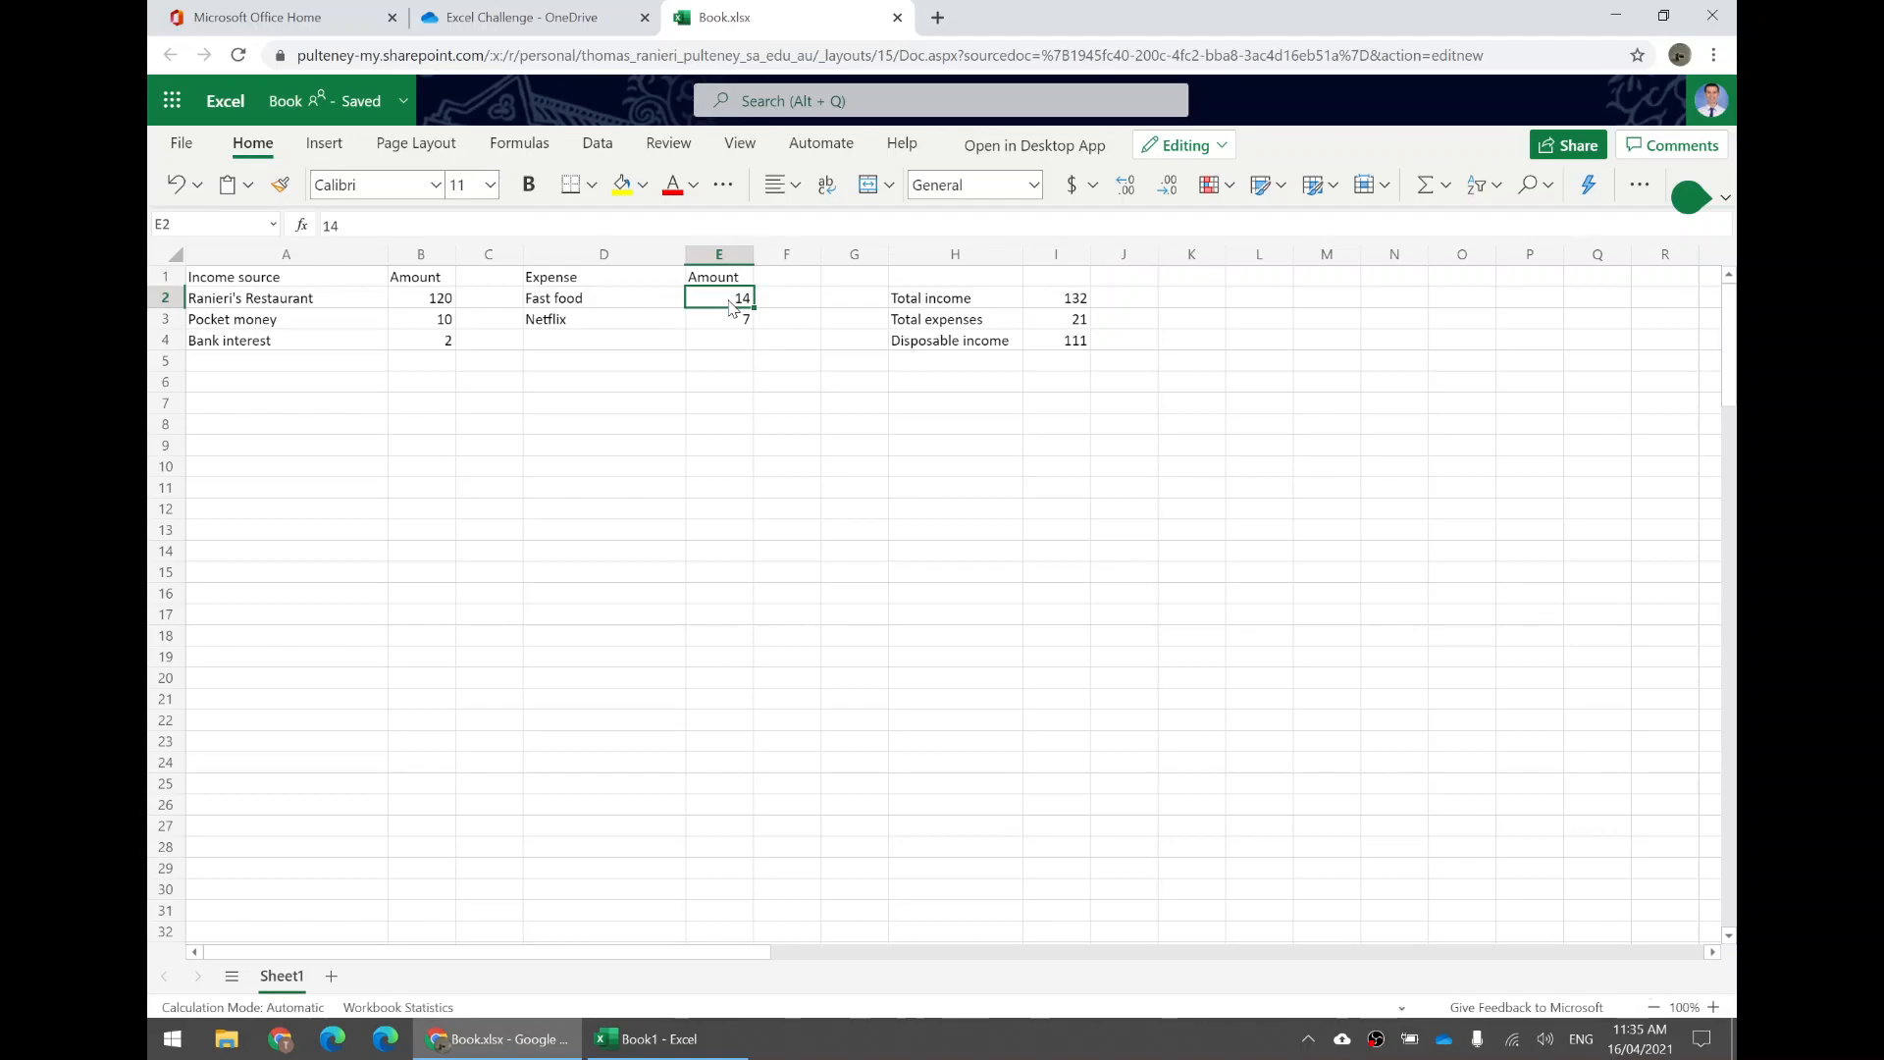
{"action": "type", "text": "5"}
{"action": "key", "text": "Return"}
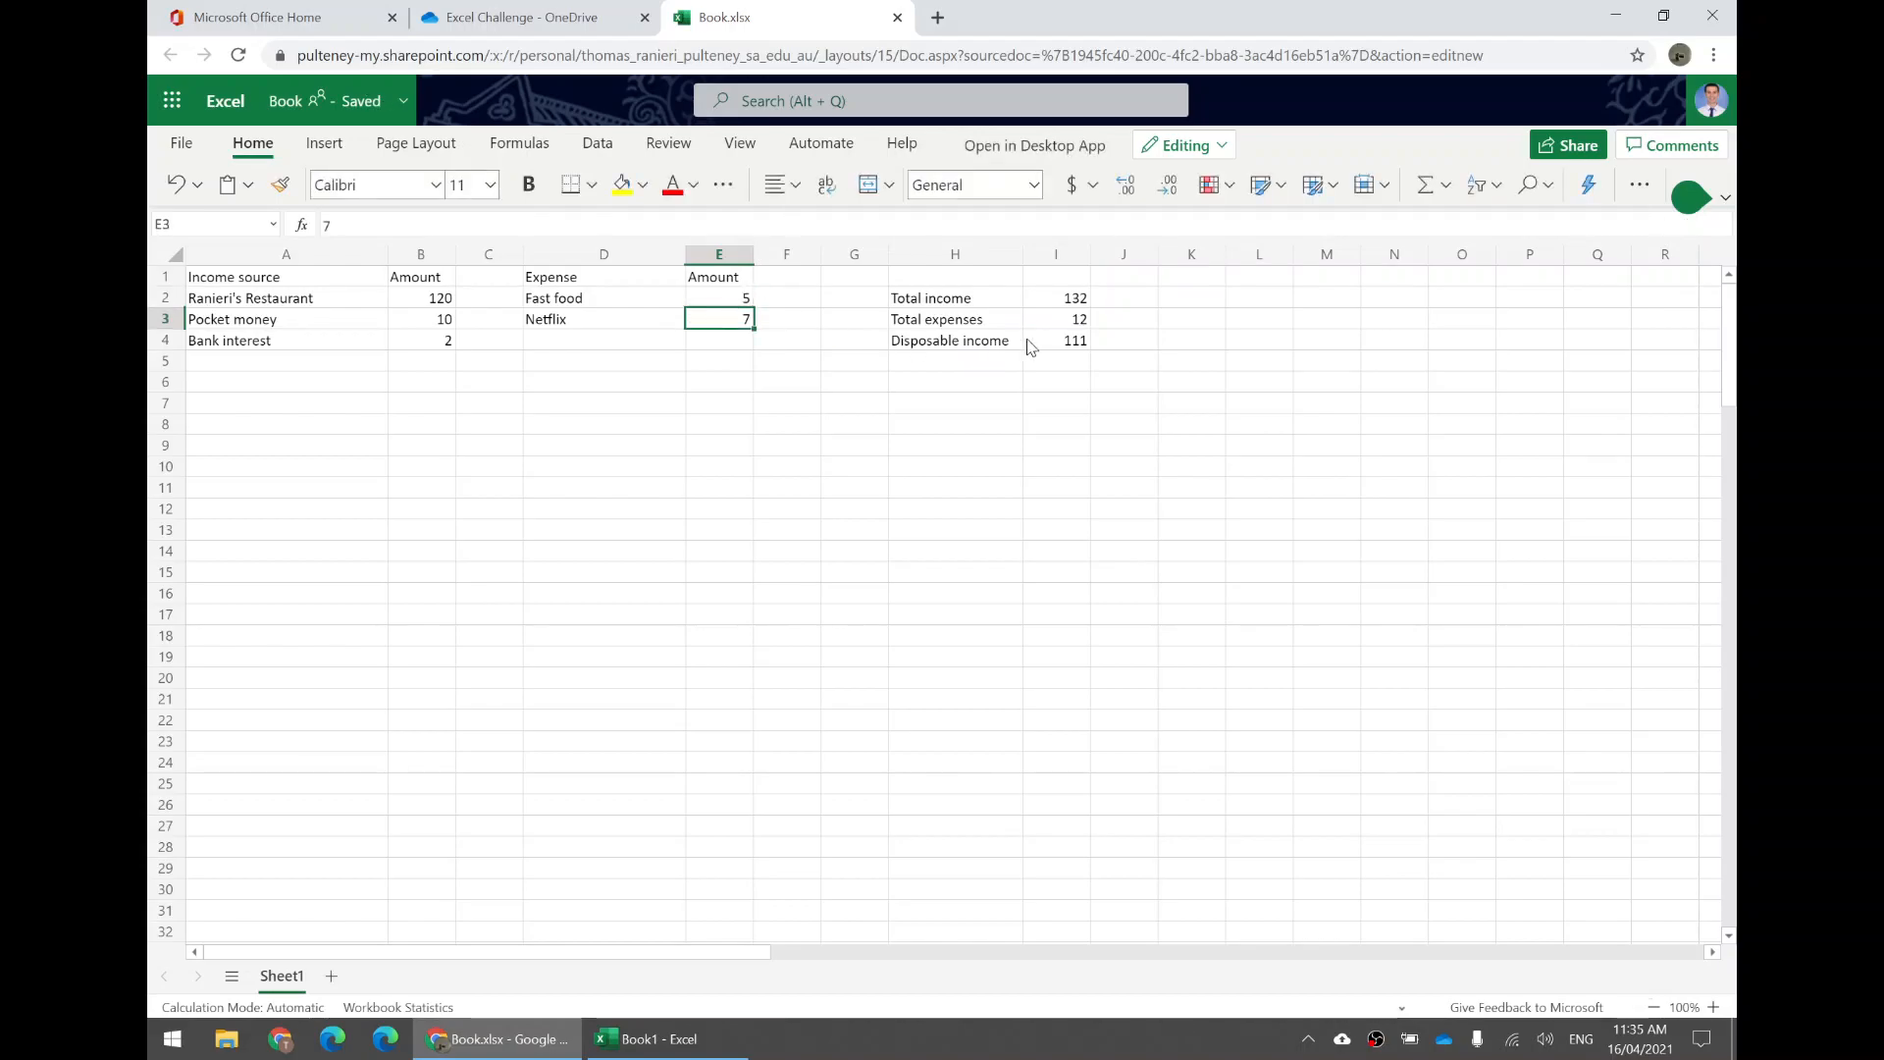
Replace I4's contents with the formula =I2-I3, subtracting total expenses from total income.
{"action": "left_click", "coordinate": [1077, 341]}
{"action": "left_click_drag", "start_coordinate": [330, 225], "coordinate": [375, 226]}
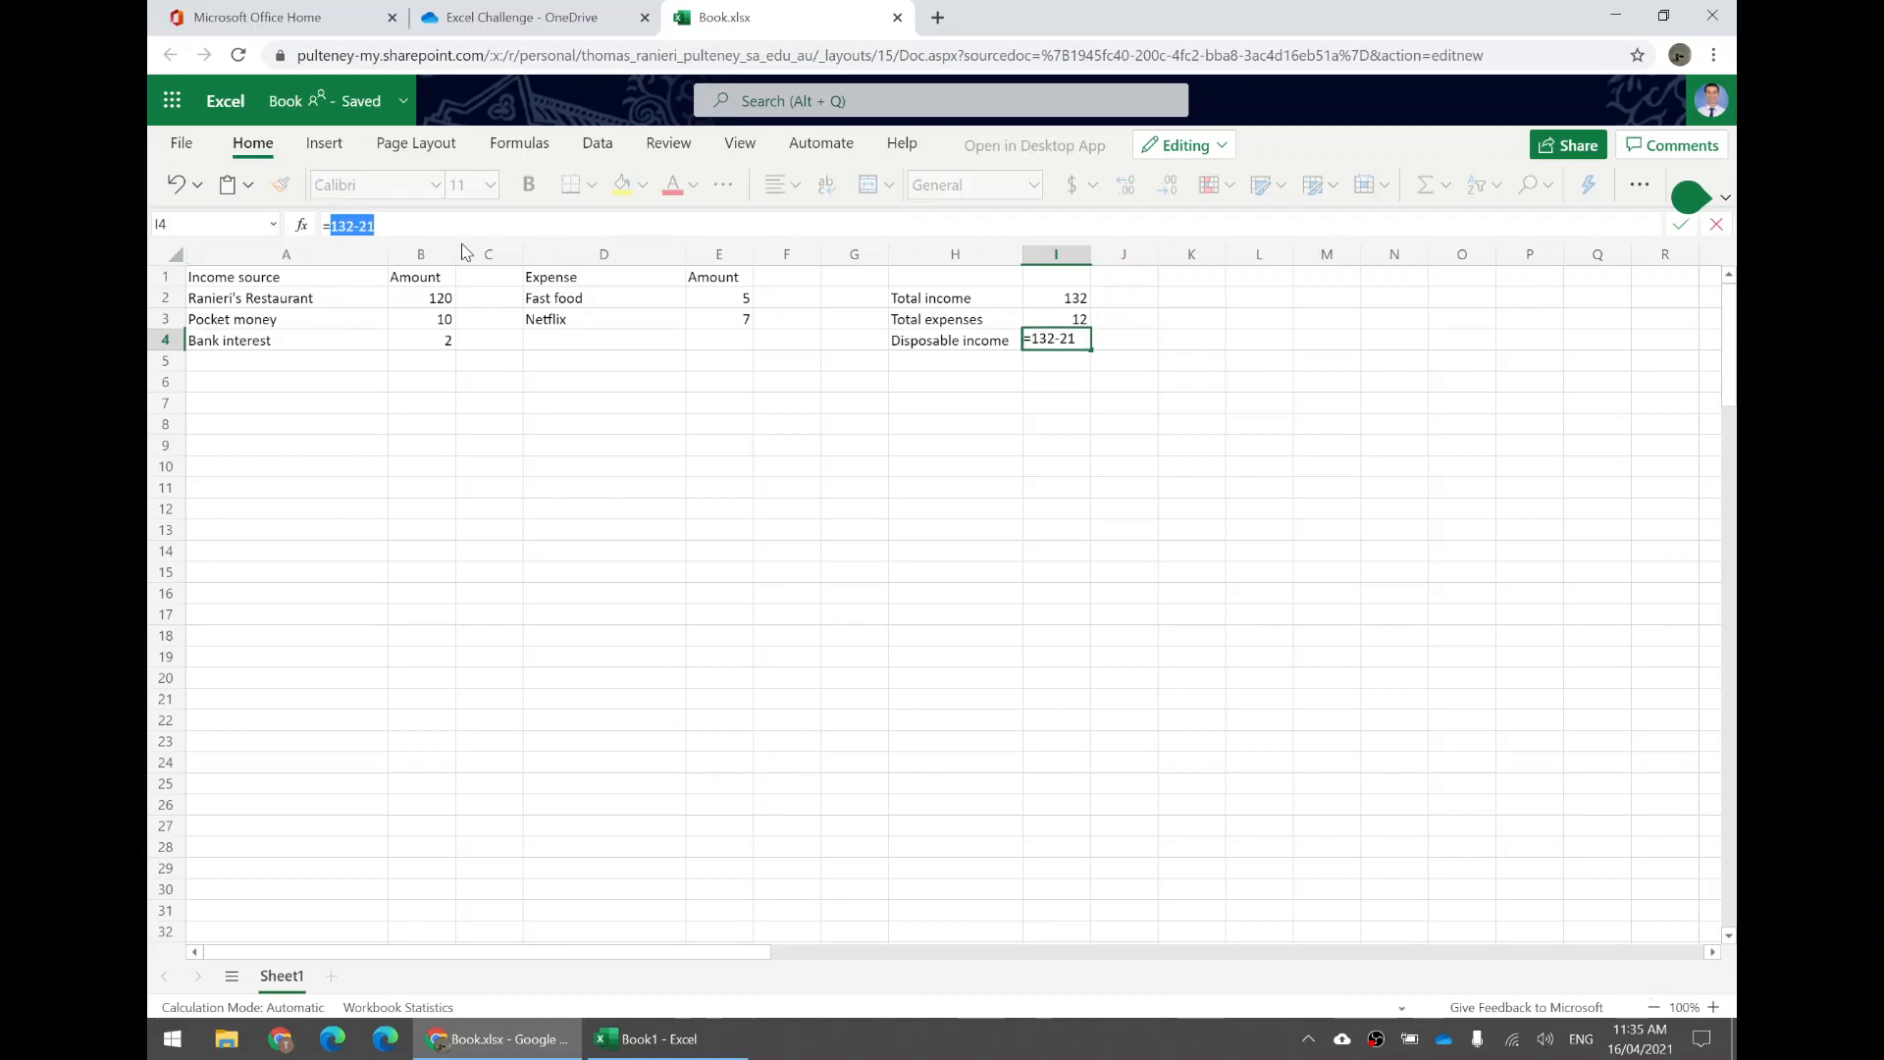
{"action": "key", "text": "BackSpace"}
{"action": "key", "text": "BackSpace"}
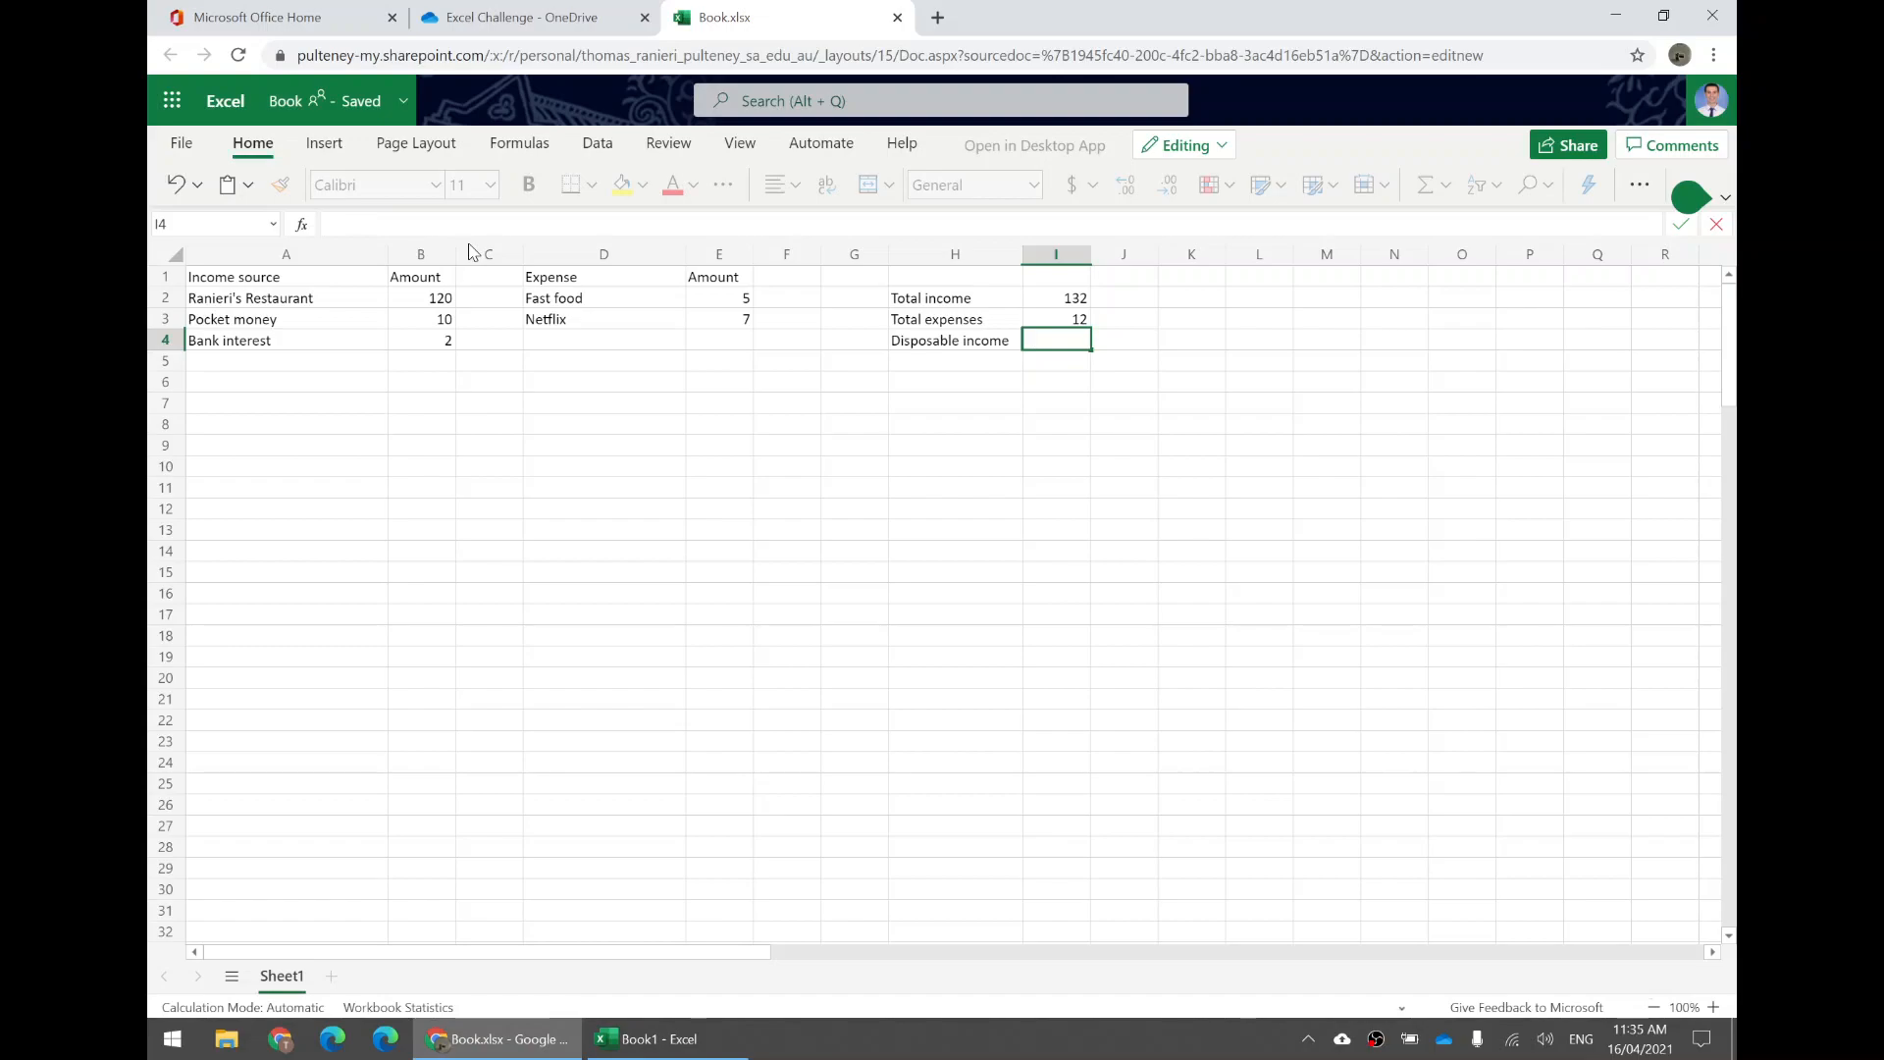
{"action": "type", "text": "="}
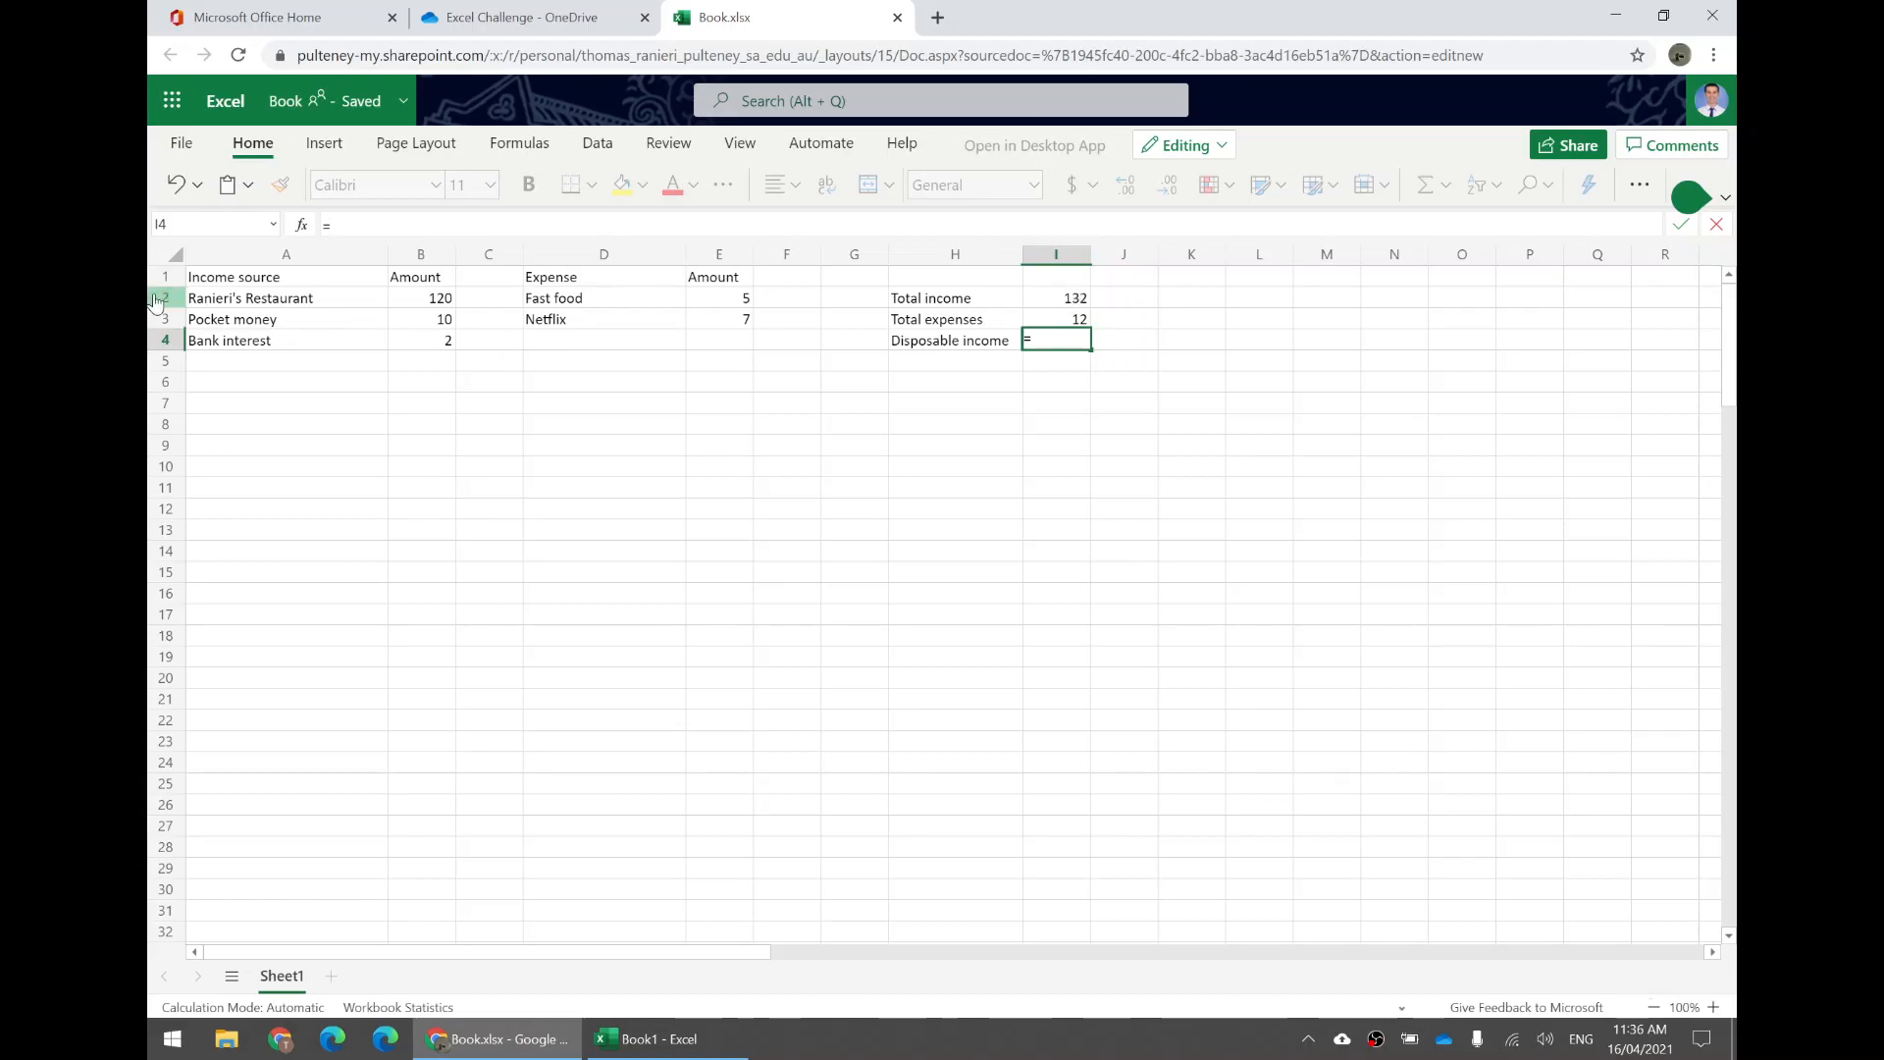
{"action": "left_click", "coordinate": [1071, 303]}
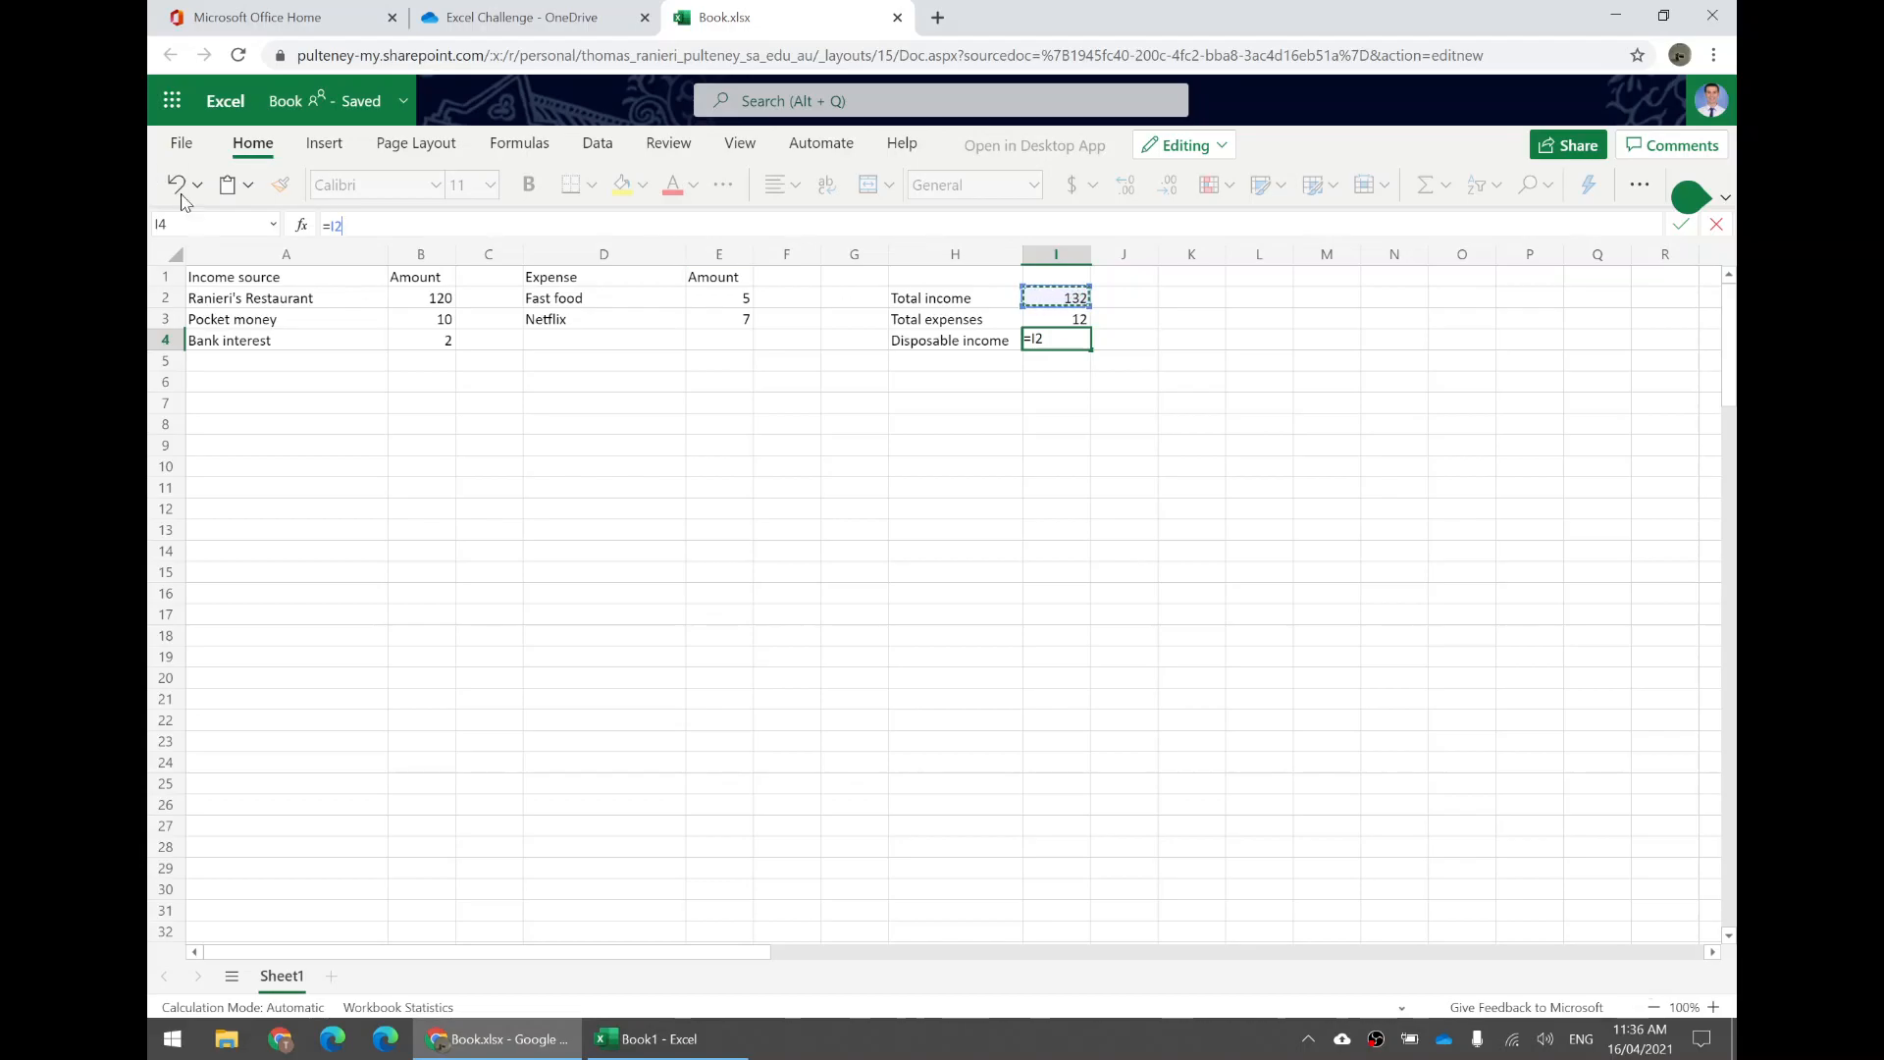
{"action": "key", "text": "BackSpace"}
{"action": "type", "text": "I"}
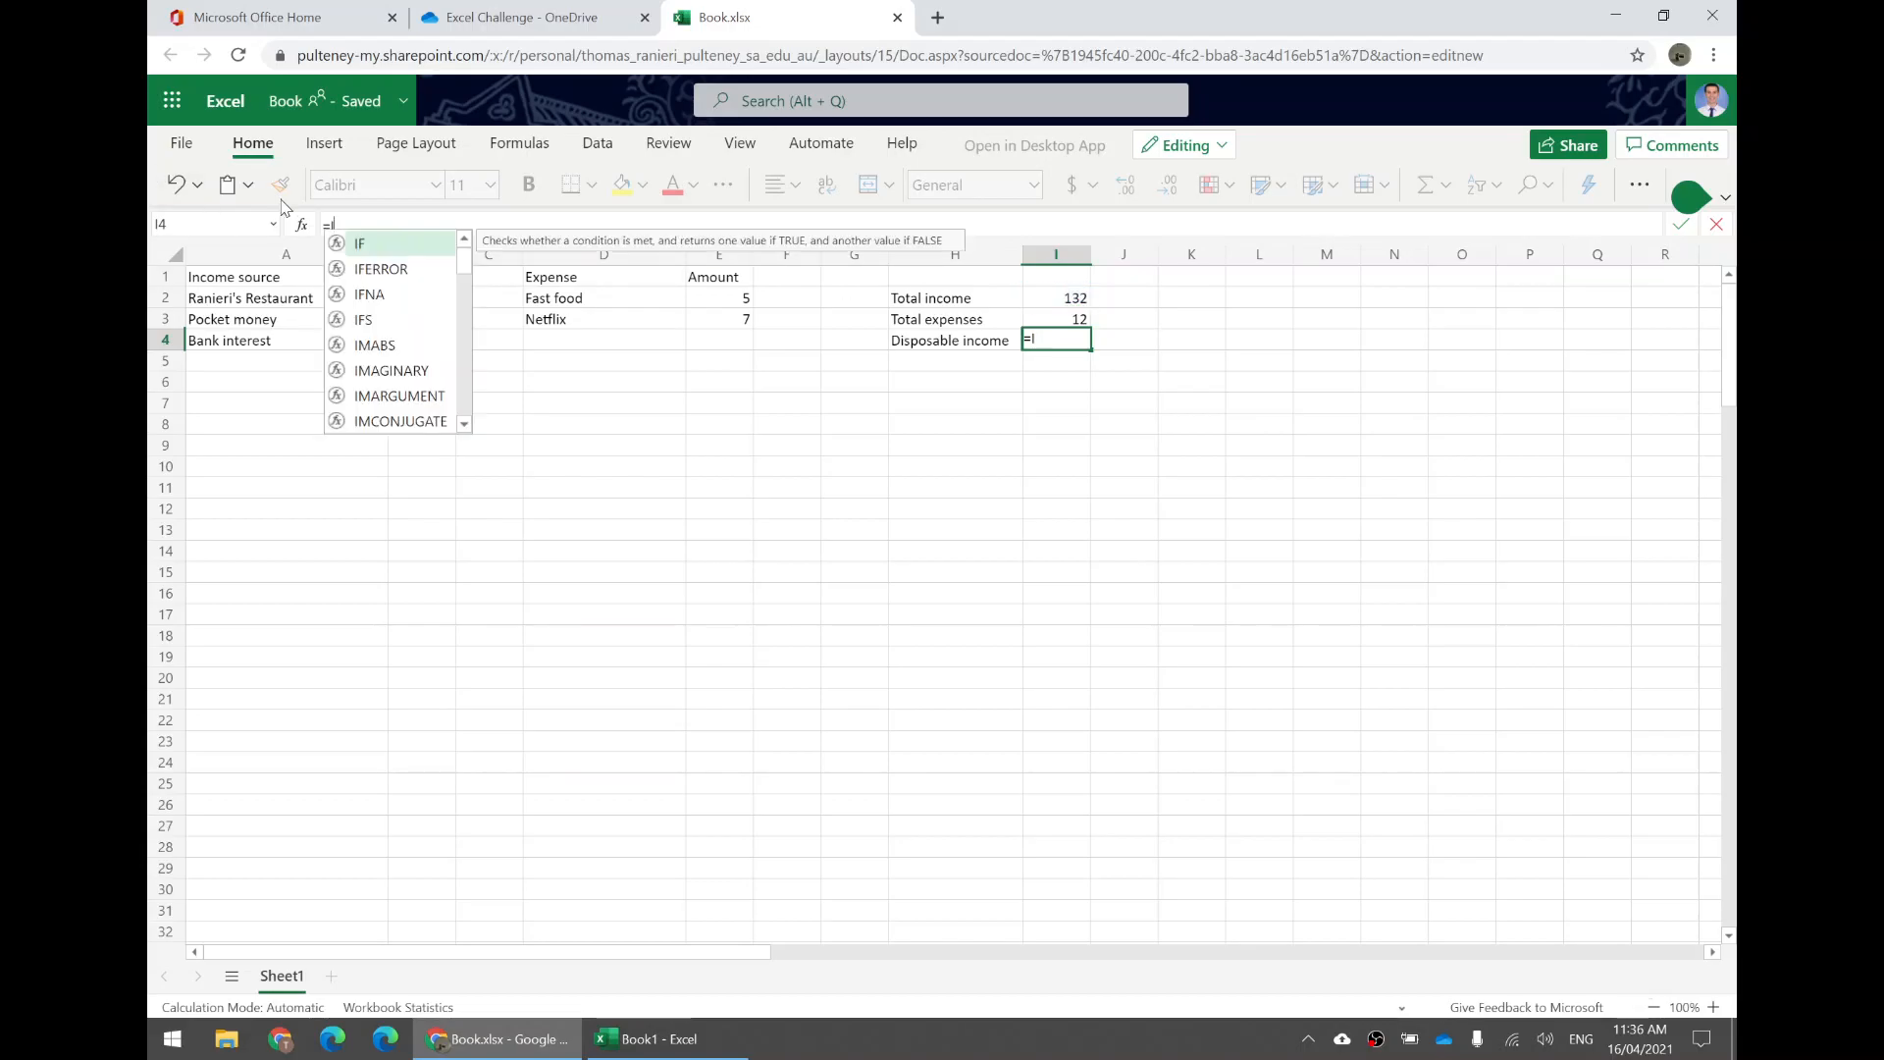
{"action": "type", "text": "2-"}
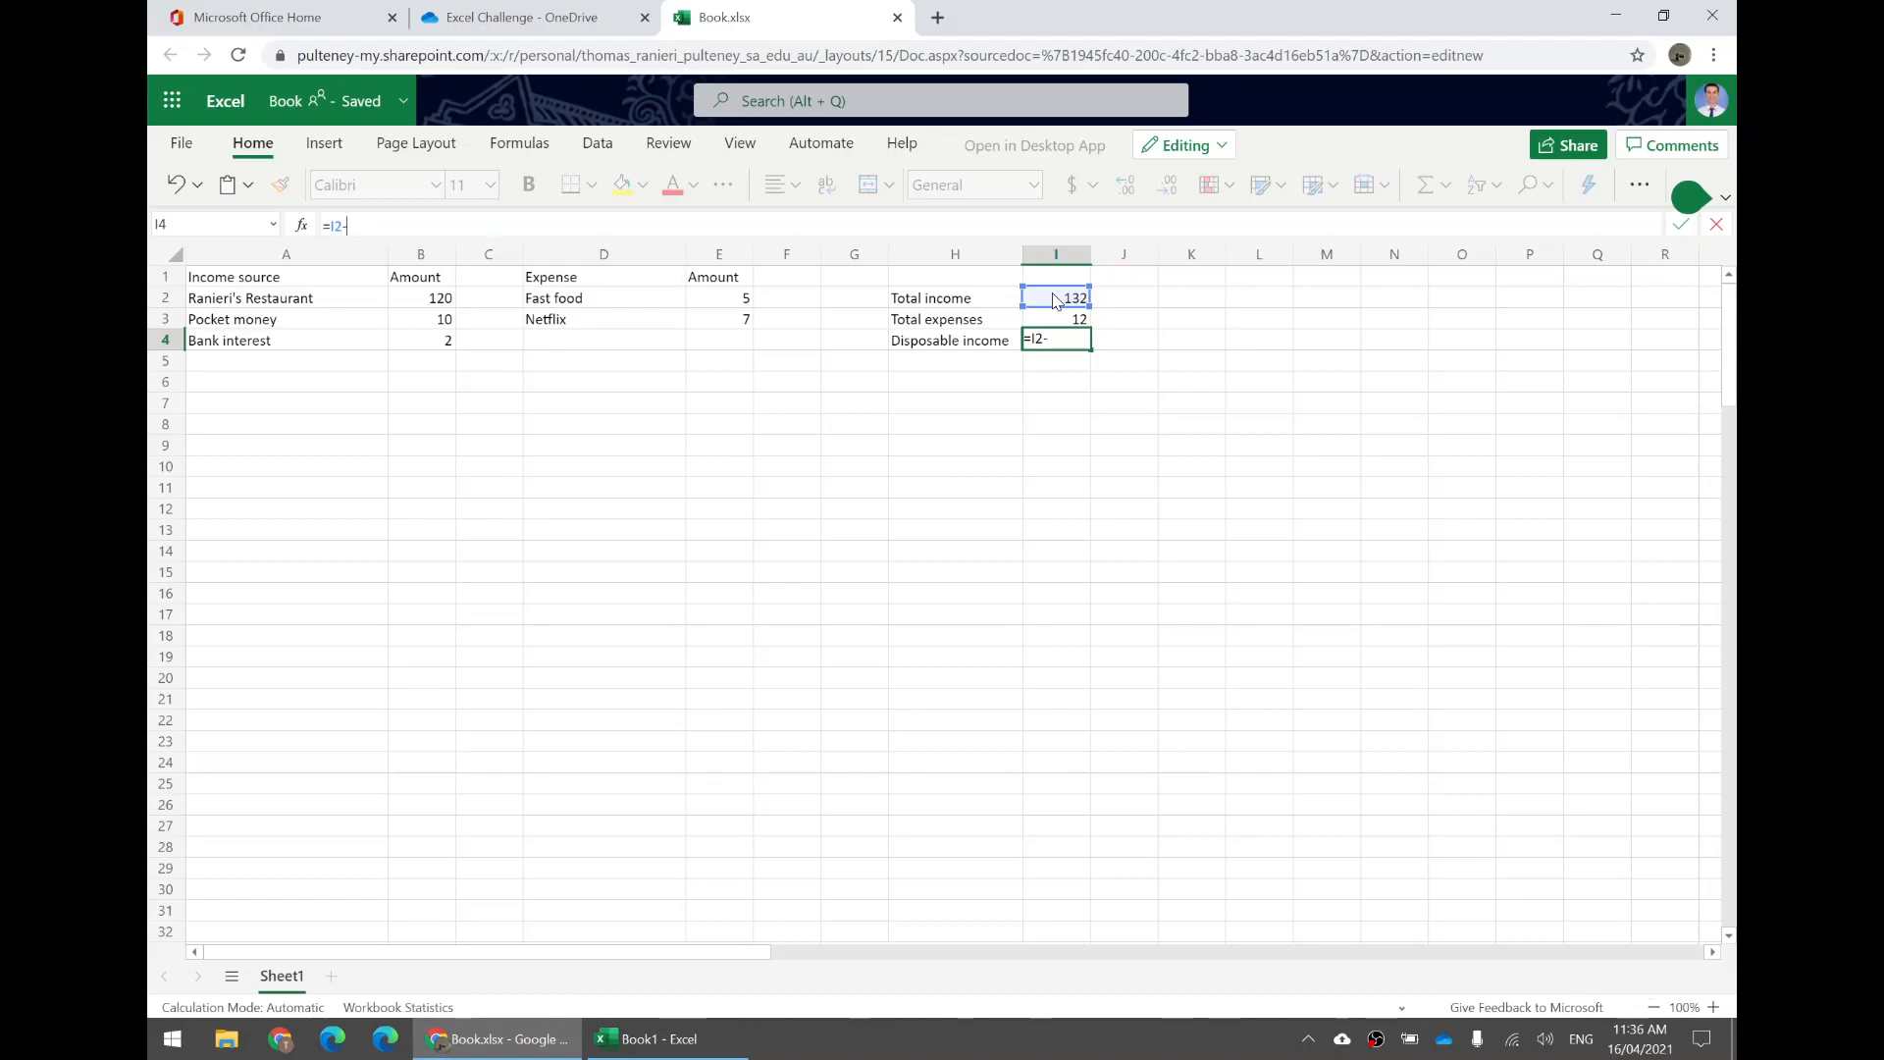
{"action": "left_click", "coordinate": [1053, 324]}
{"action": "key", "text": "Return"}
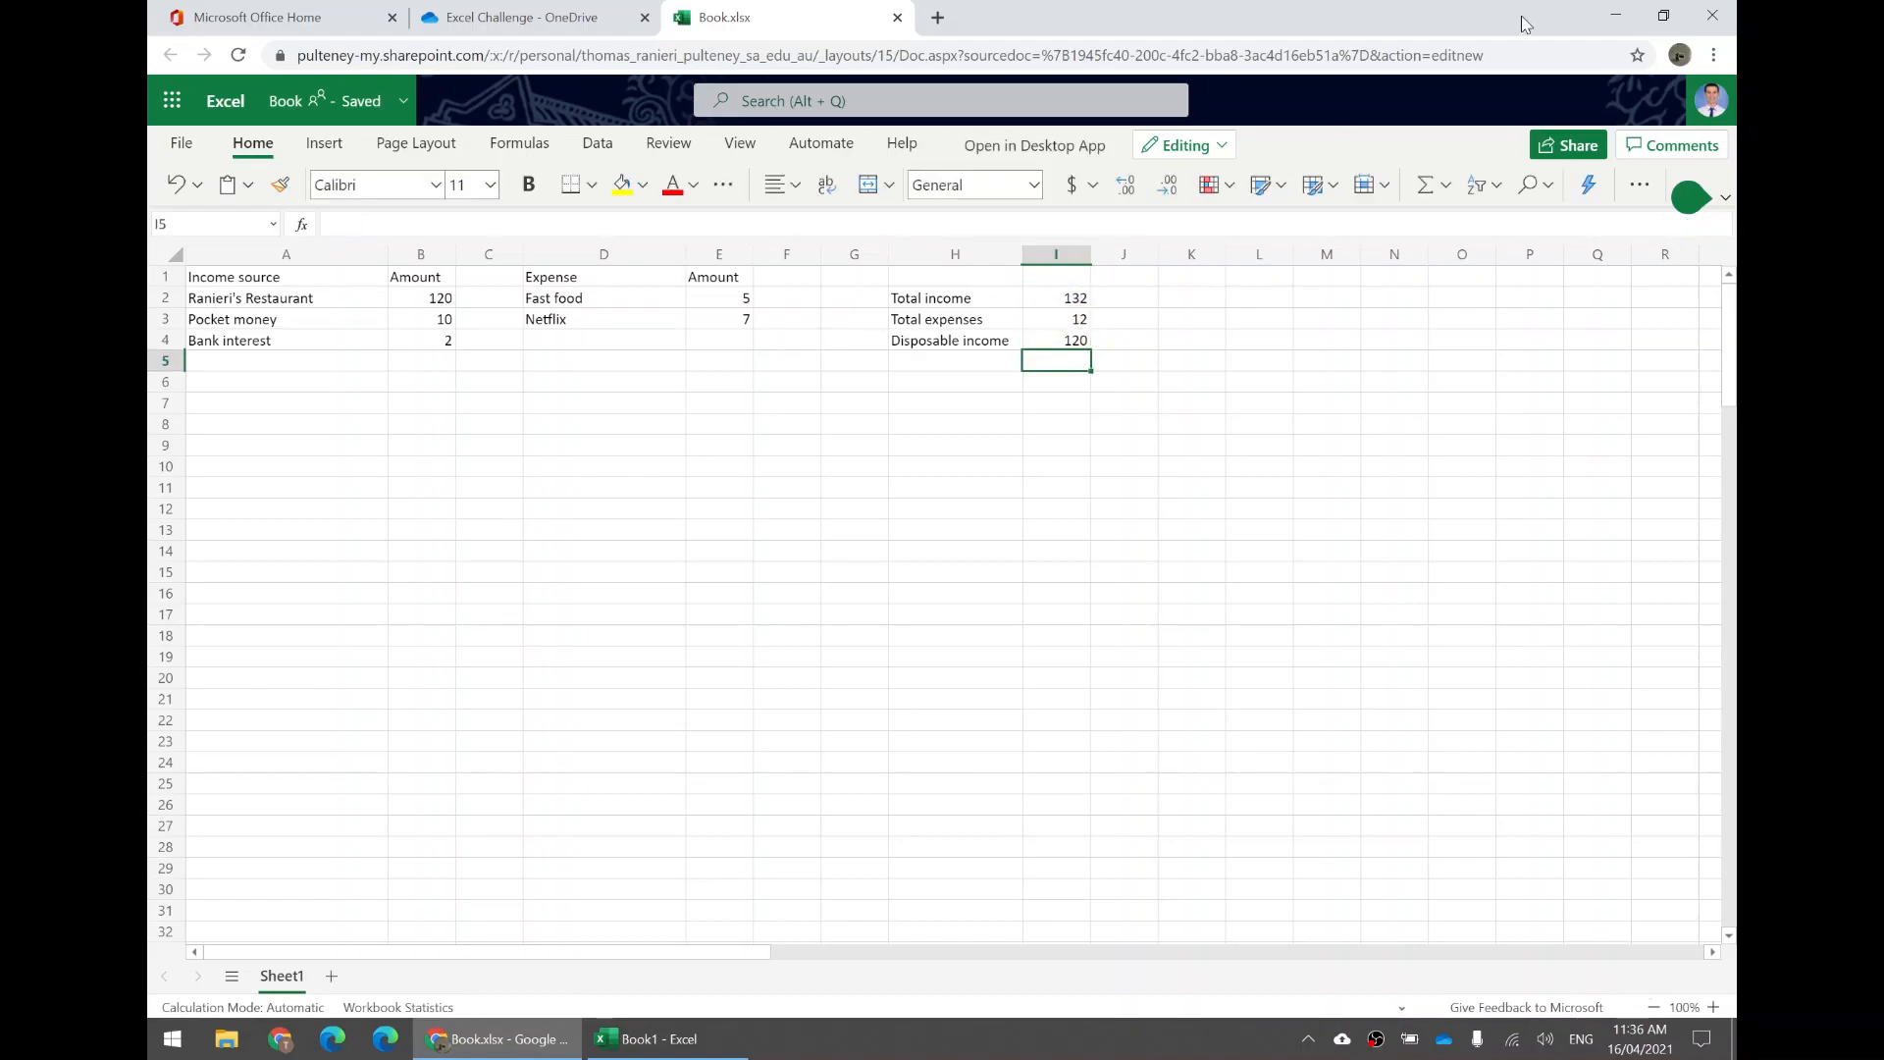
Change the Fast food amount in E2 to 14 to test the disposable income formula.
{"action": "left_click", "coordinate": [1070, 344]}
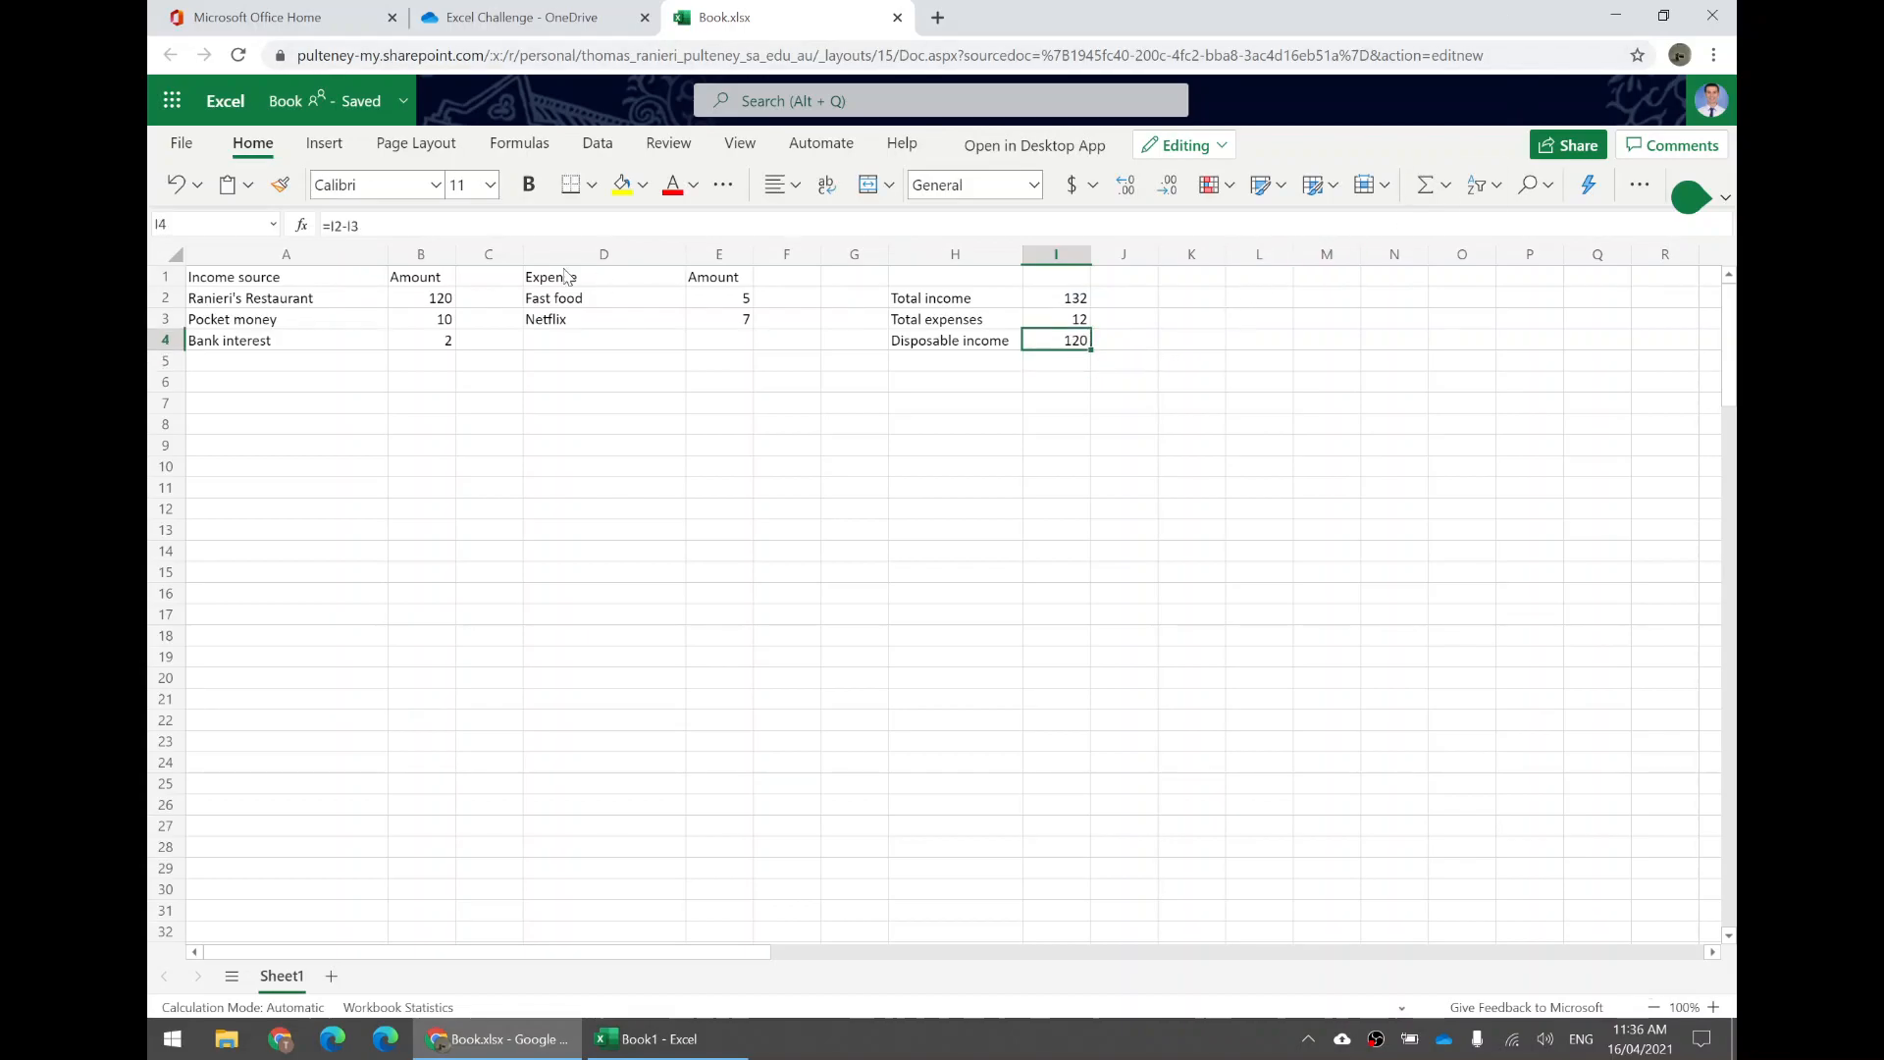
{"action": "left_click", "coordinate": [734, 301]}
{"action": "type", "text": "14"}
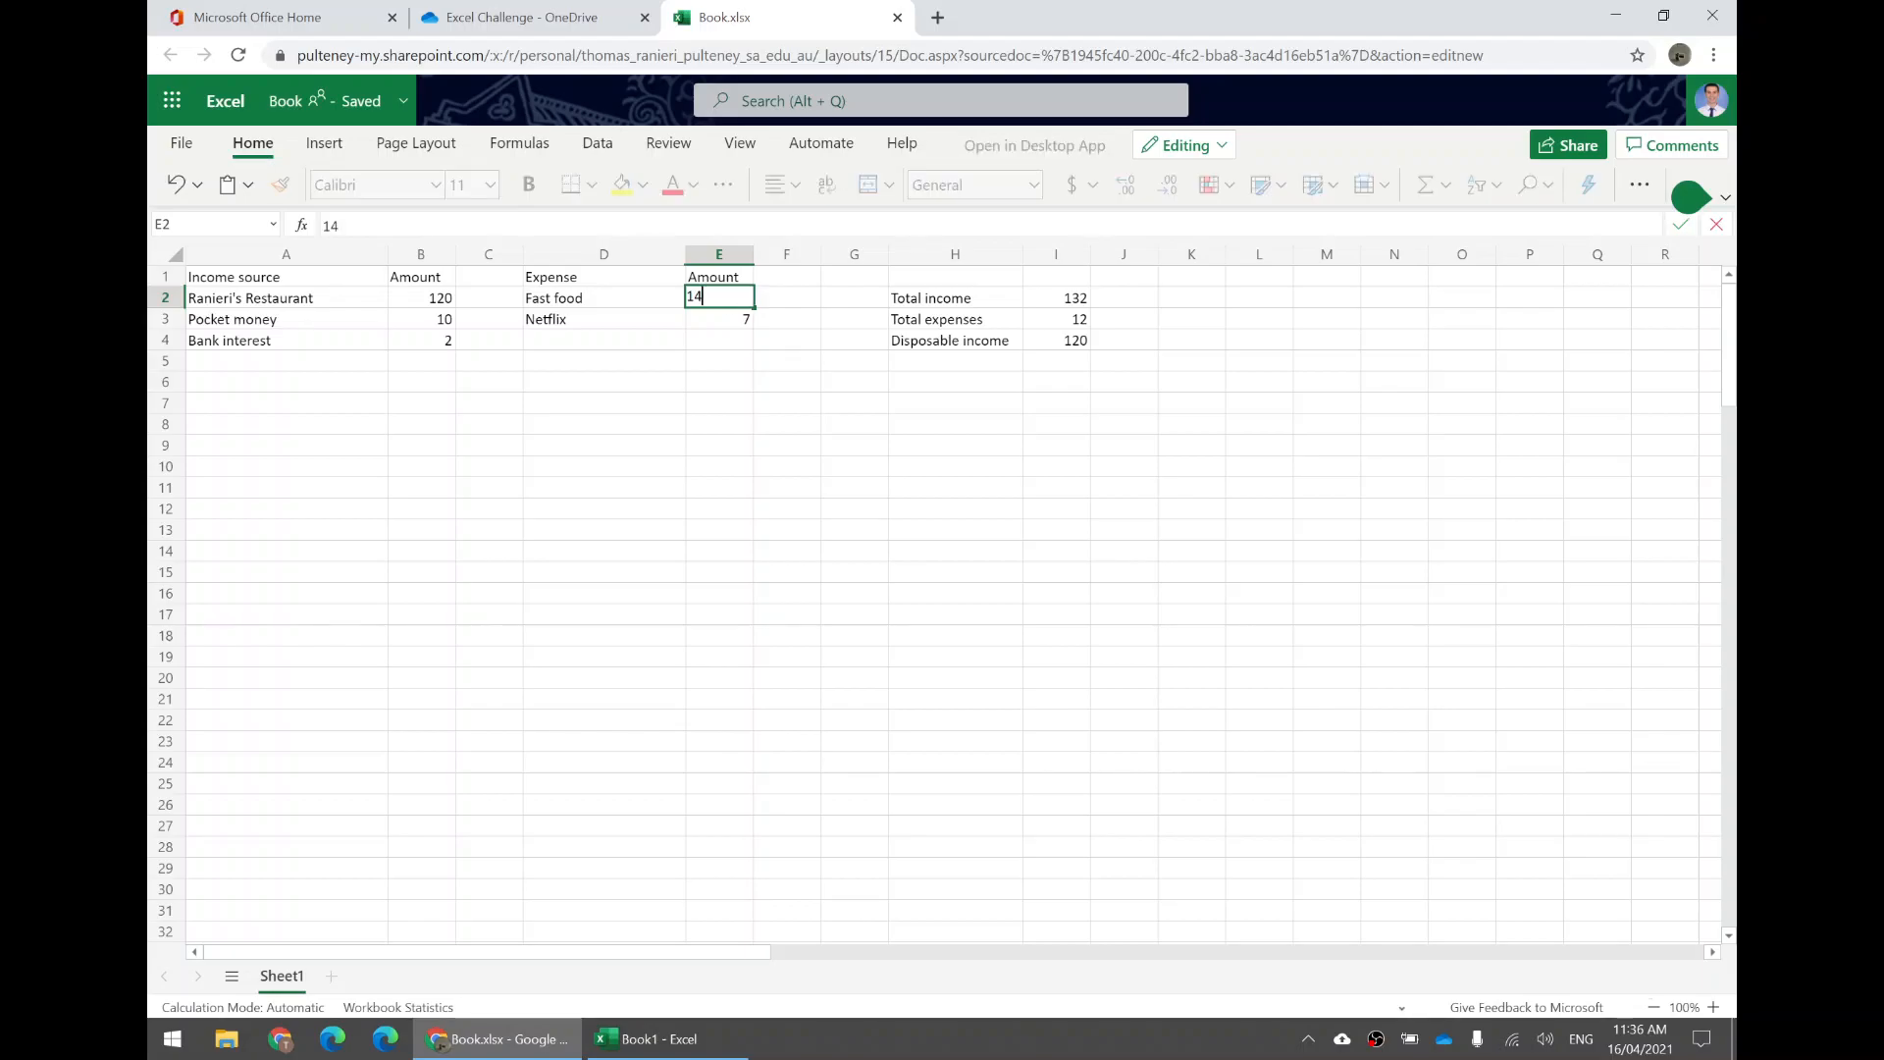
{"action": "key", "text": "Return"}
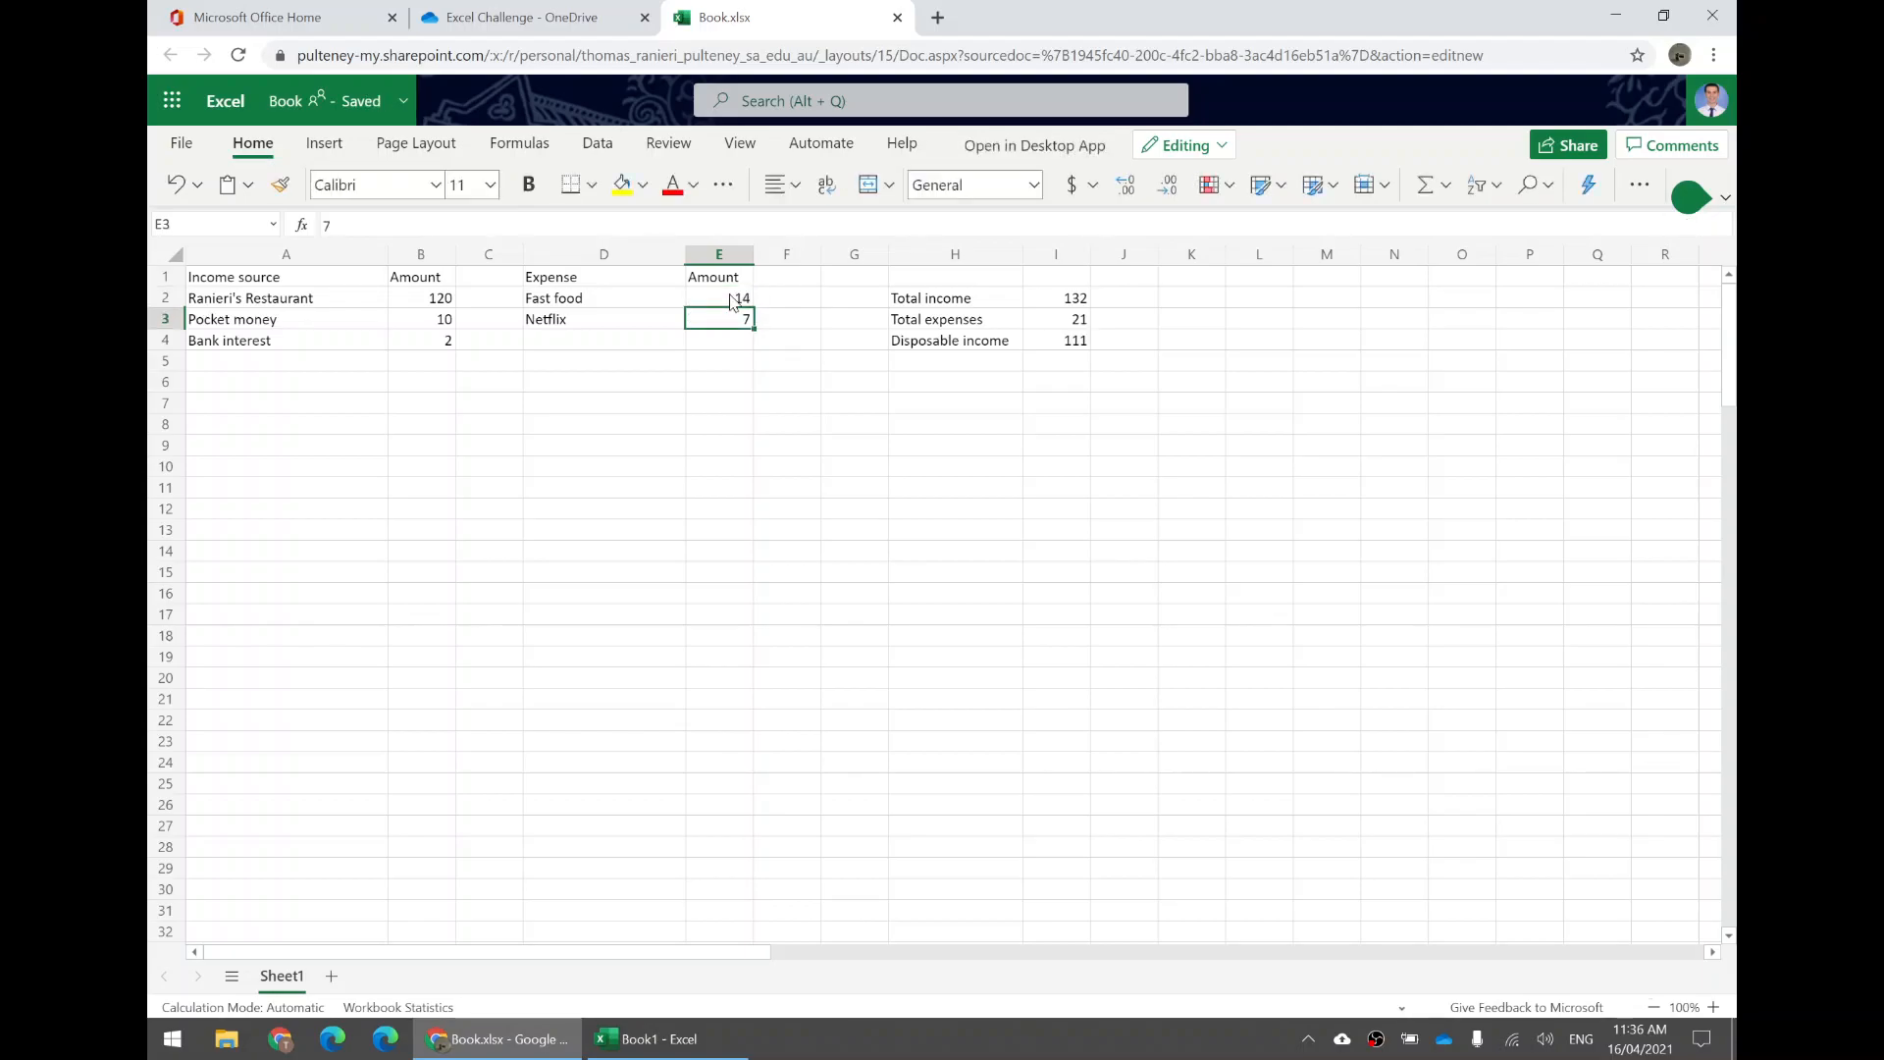
Set the Fast food amount in E2 back to 5 and reselect the disposable income cell.
{"action": "left_click", "coordinate": [1072, 343]}
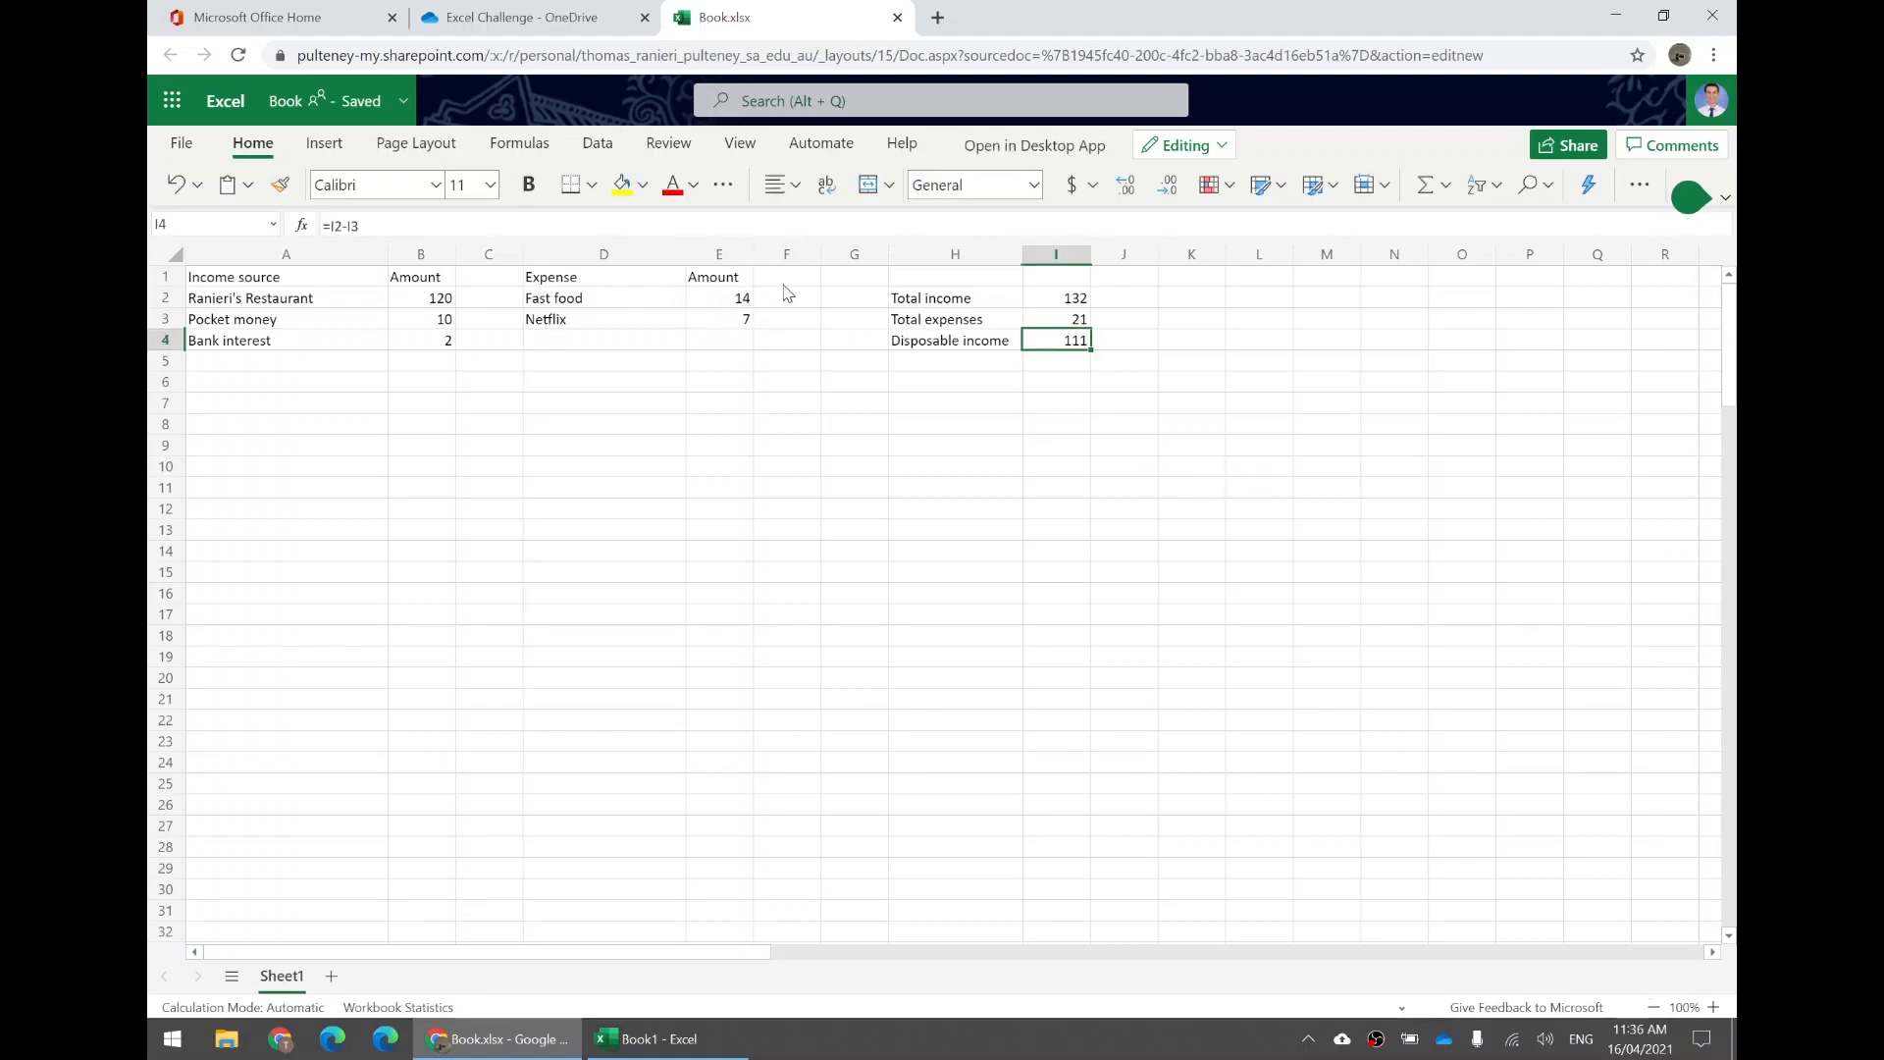
{"action": "left_click", "coordinate": [742, 300]}
{"action": "type", "text": "5"}
{"action": "left_click", "coordinate": [1076, 339]}
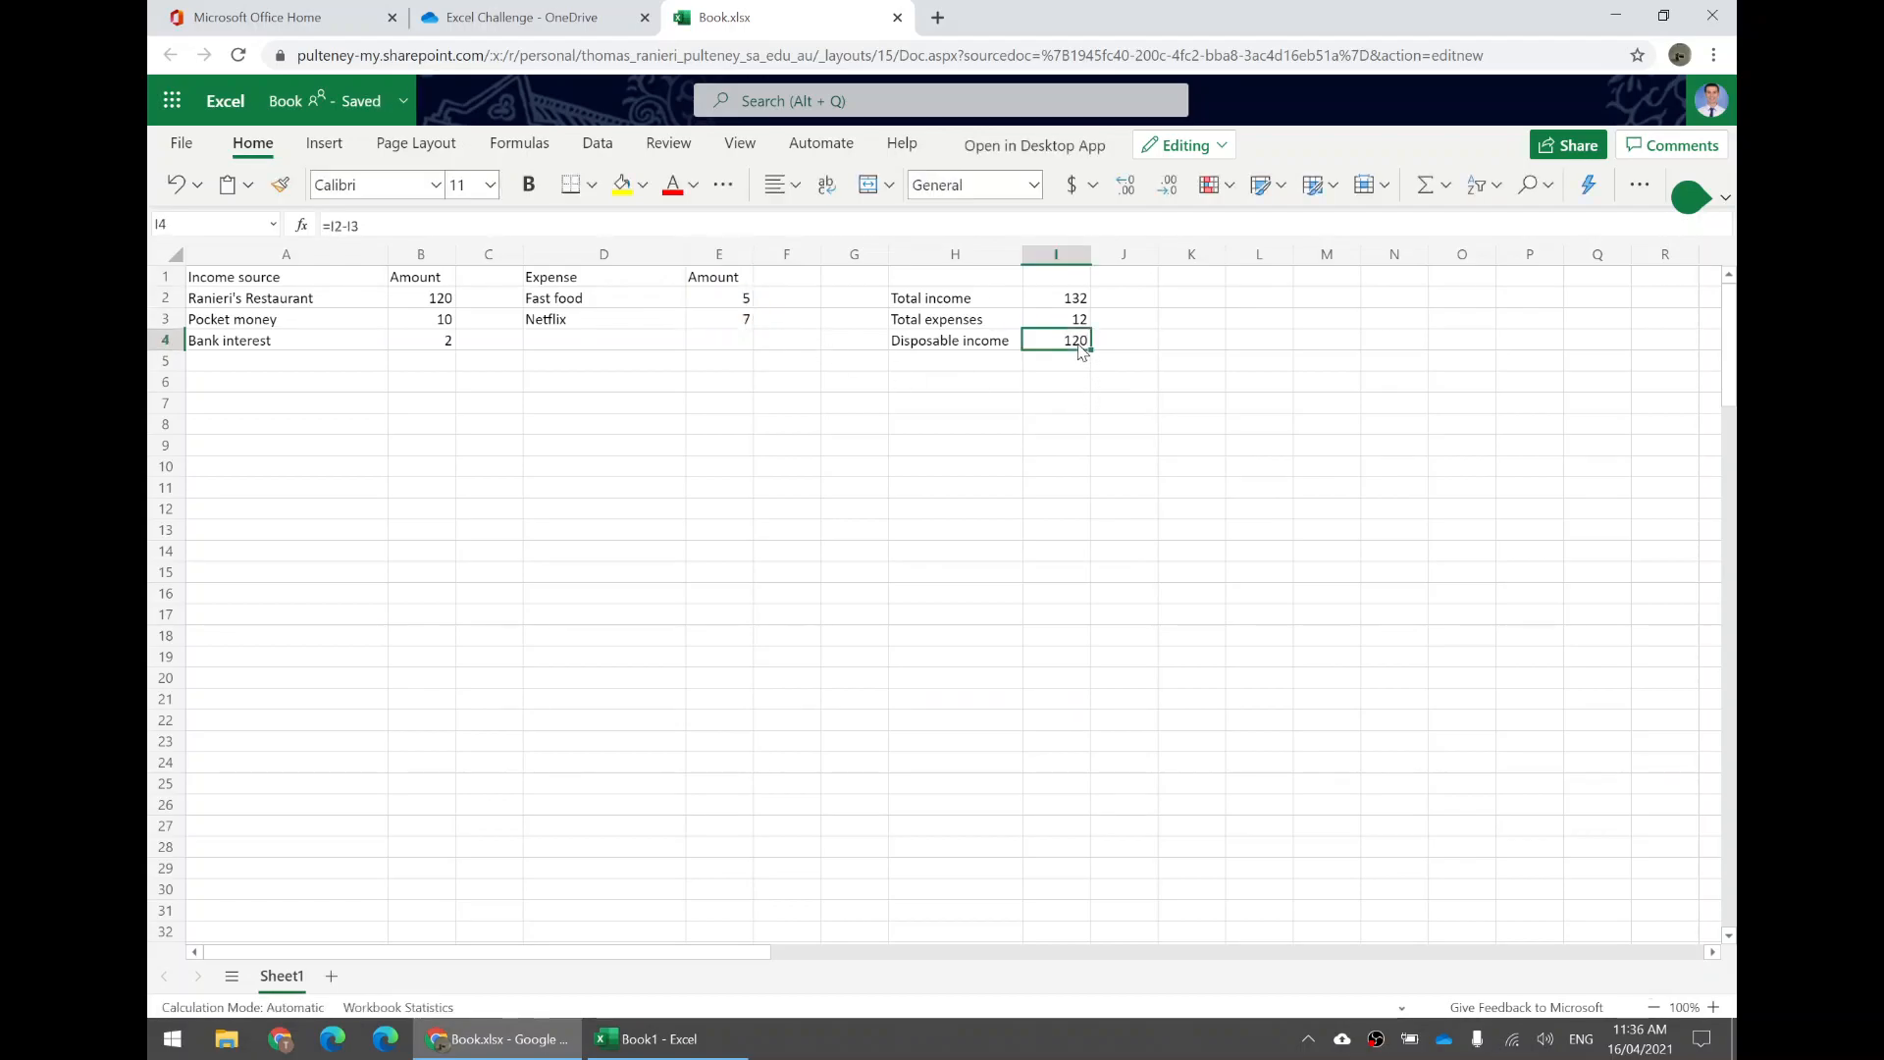